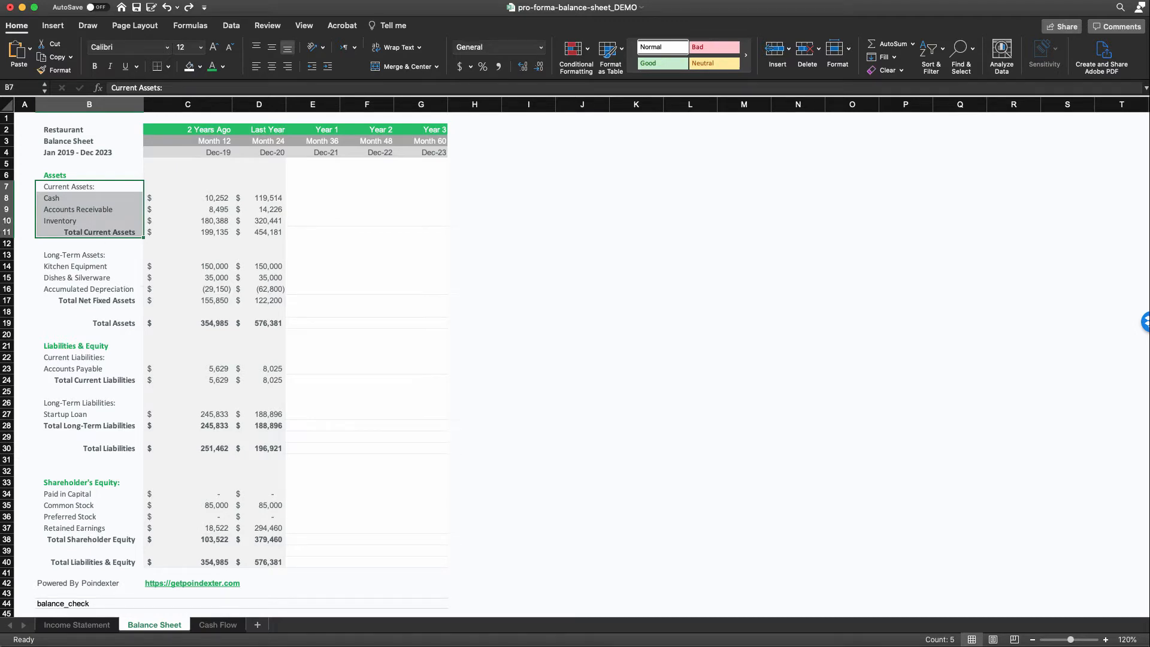
Step: Examine the empty Year 1 to Year 3 projection cells for Cash and Accounts Receivable in the balance sheet's Current Assets
scroll(580, 365, right, 1)
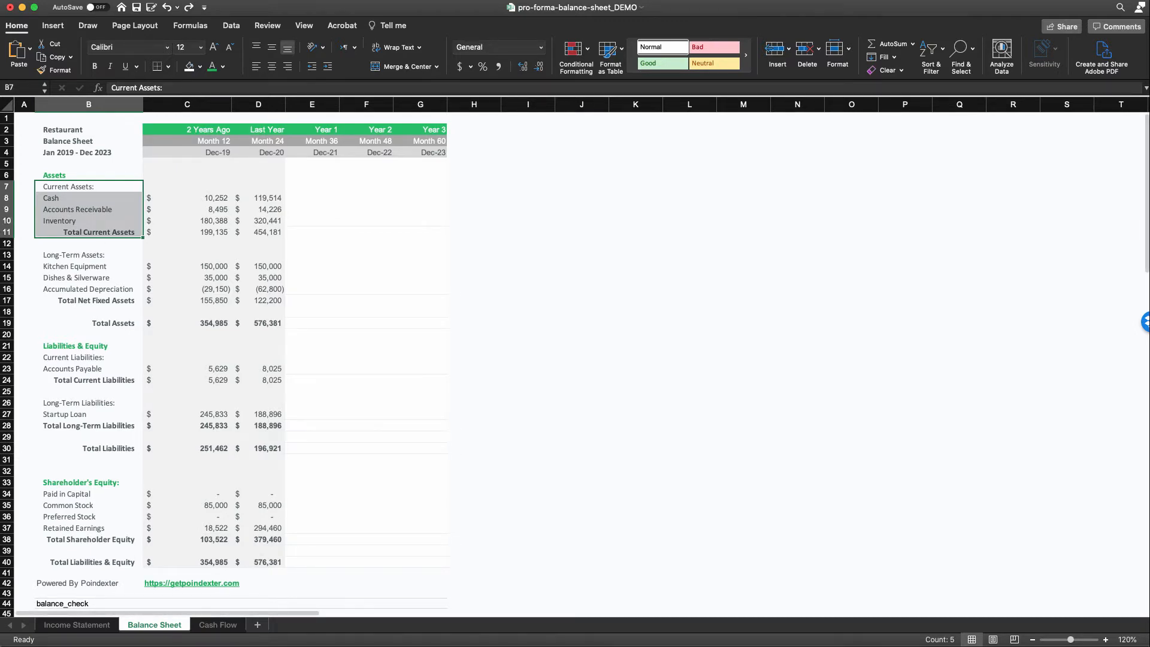
scroll(580, 364, down, 1)
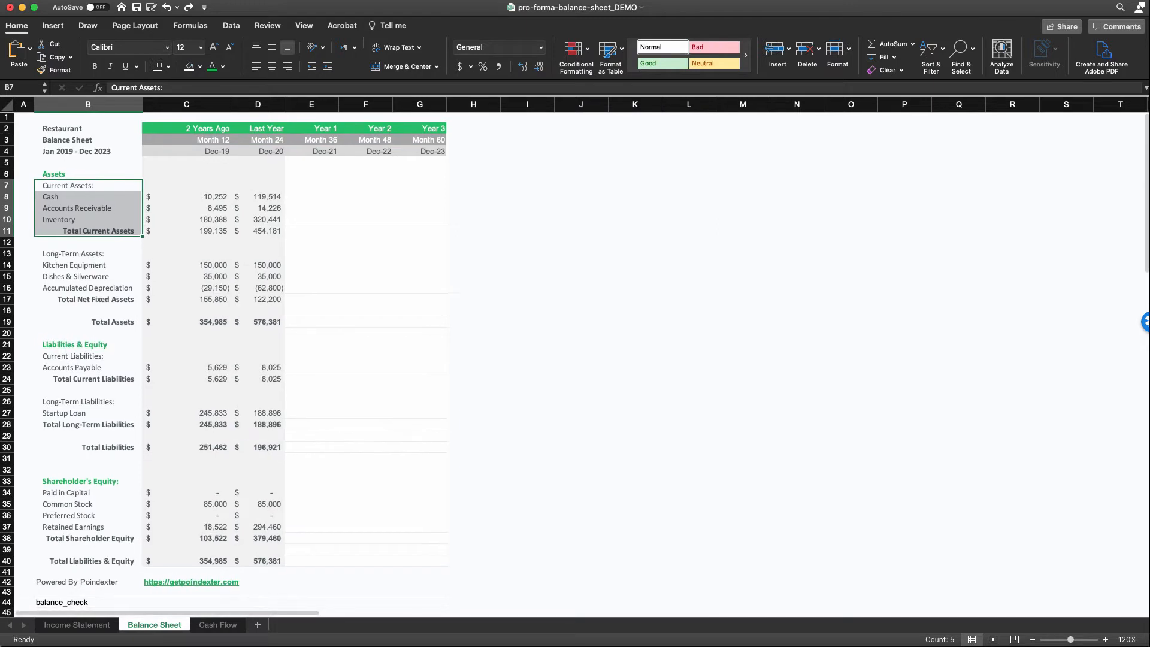
click(312, 232)
click(312, 208)
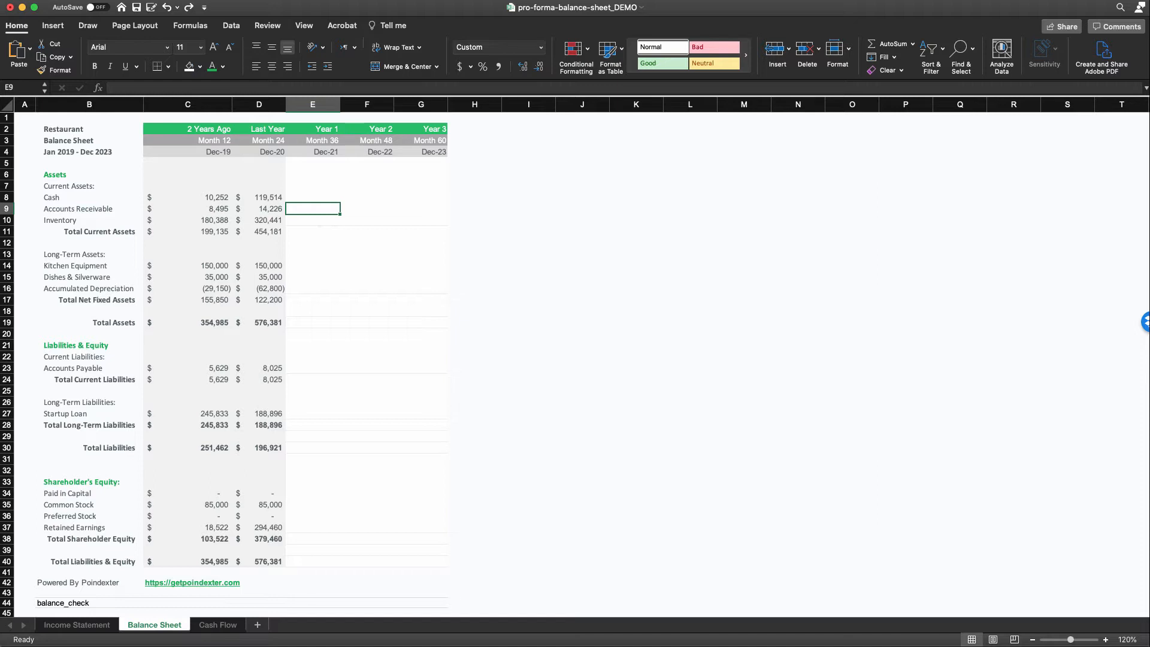
click(90, 197)
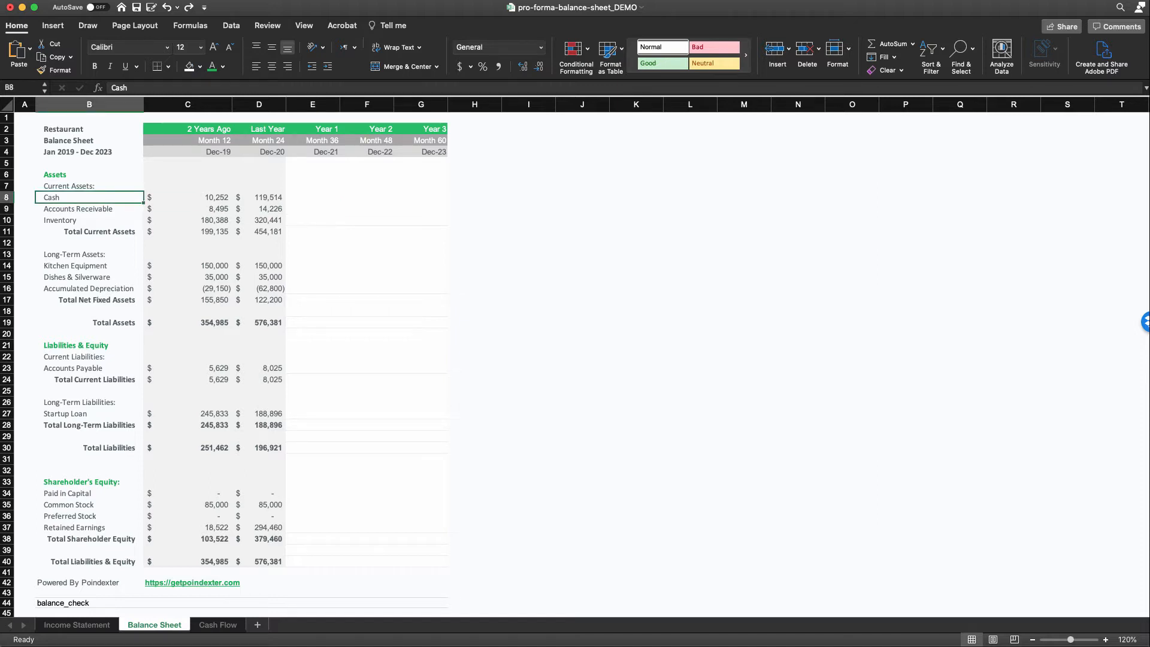
click(312, 198)
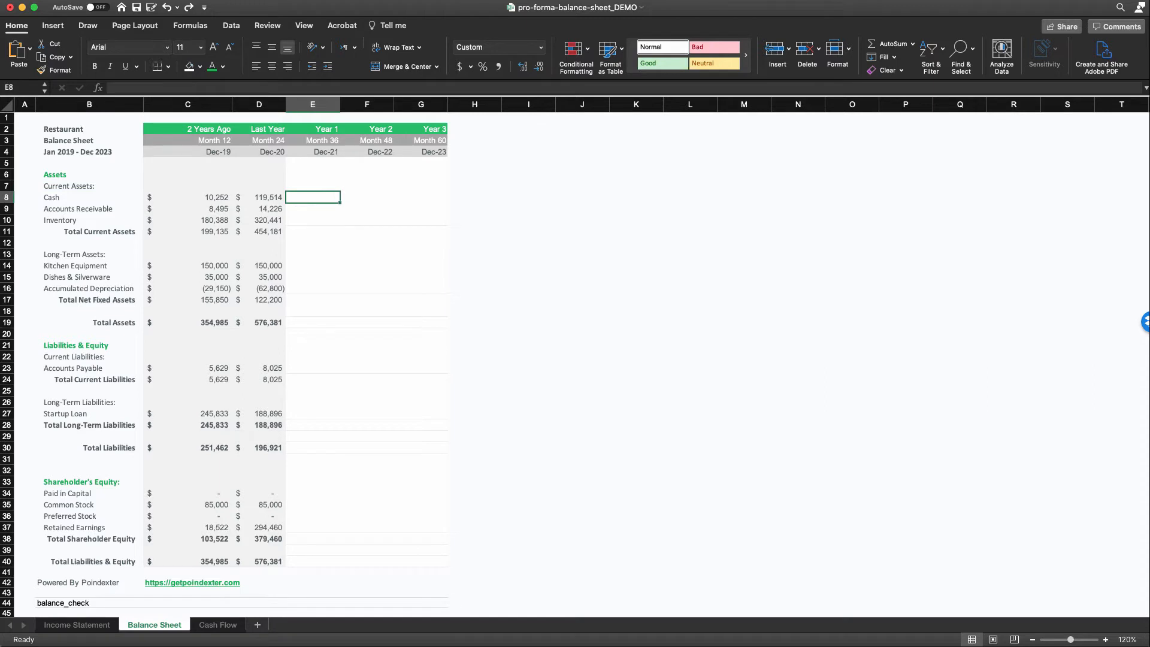
key(shift+Right)
key(shift+Right)
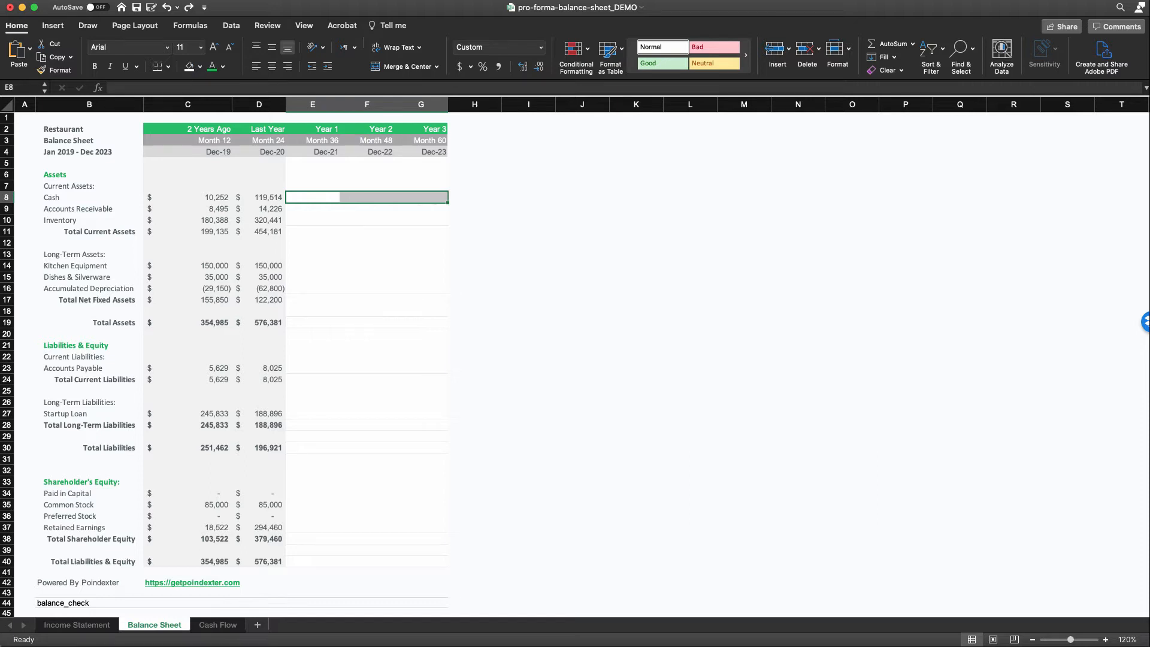
click(313, 208)
scroll(575, 364, down, 3)
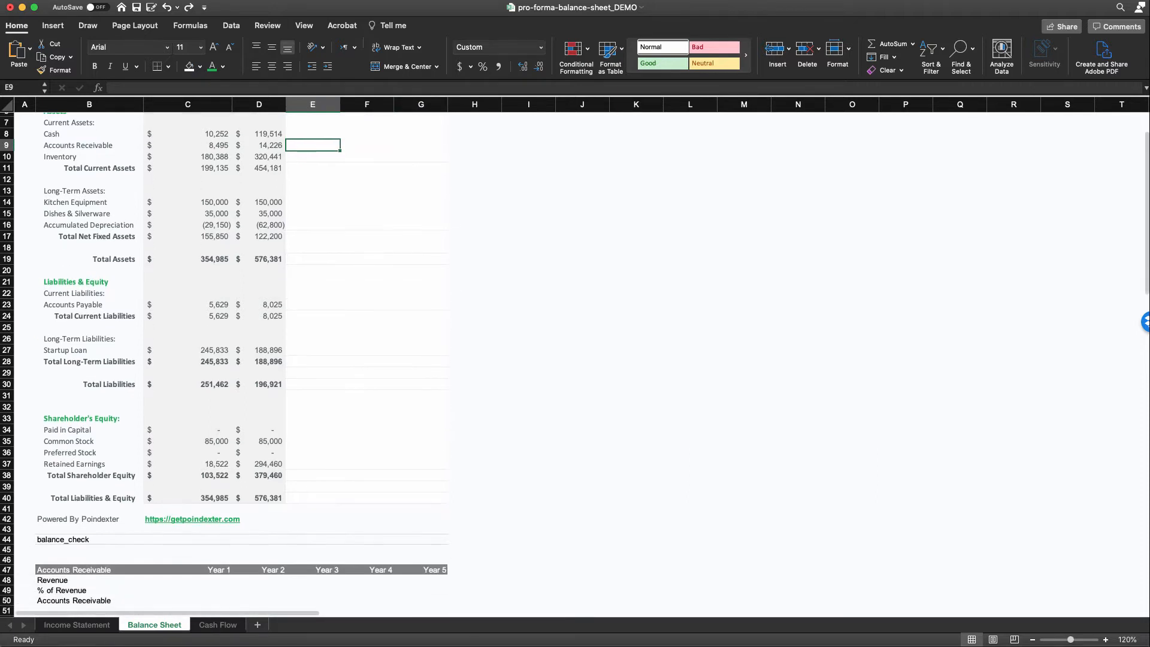
scroll(575, 364, up, 3)
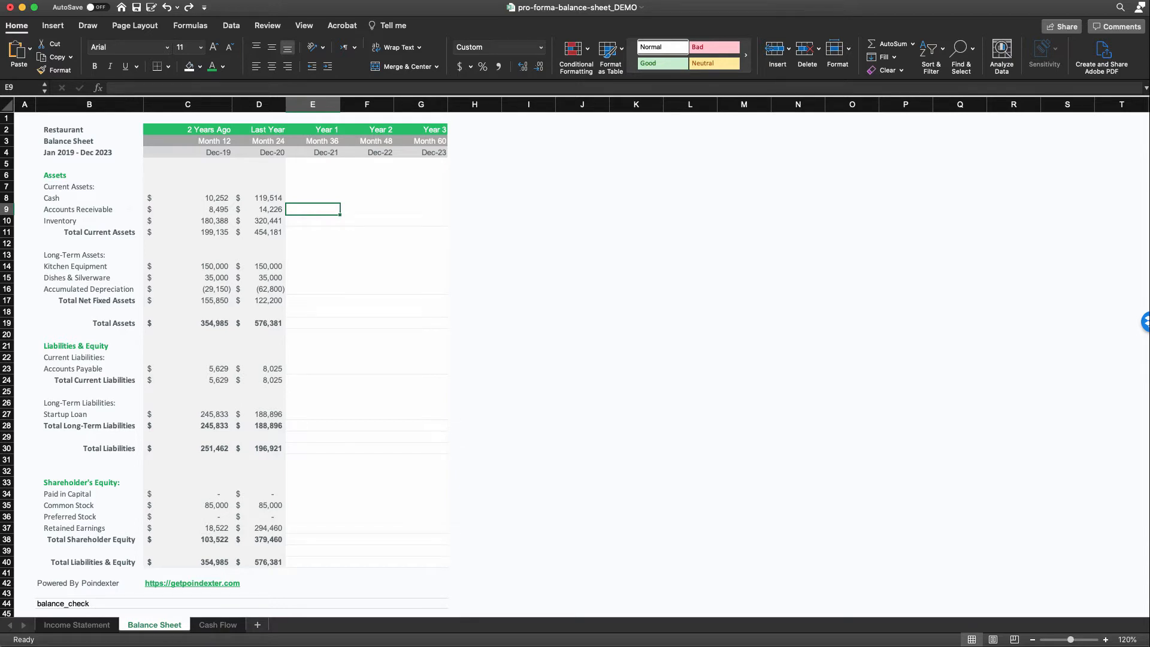
Step: Examine the Accounts Receivable and Inventory lines against their supporting schedules below the balance sheet
click(90, 209)
click(90, 221)
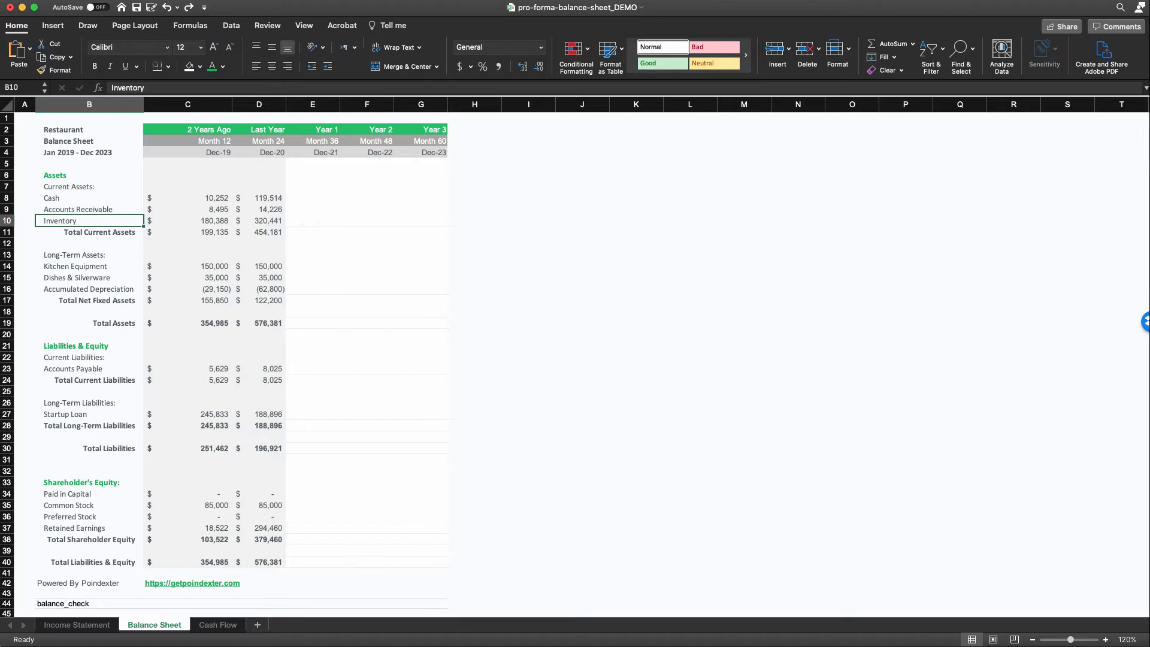
click(312, 222)
click(313, 210)
scroll(312, 210, down, 1)
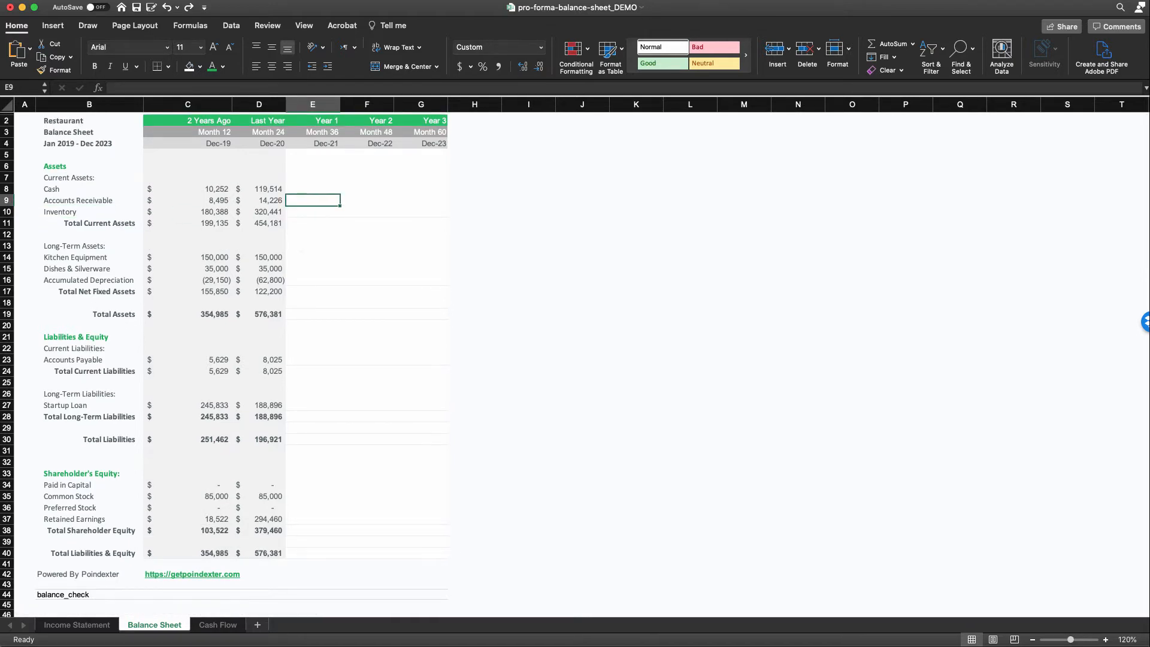
scroll(575, 364, down, 5)
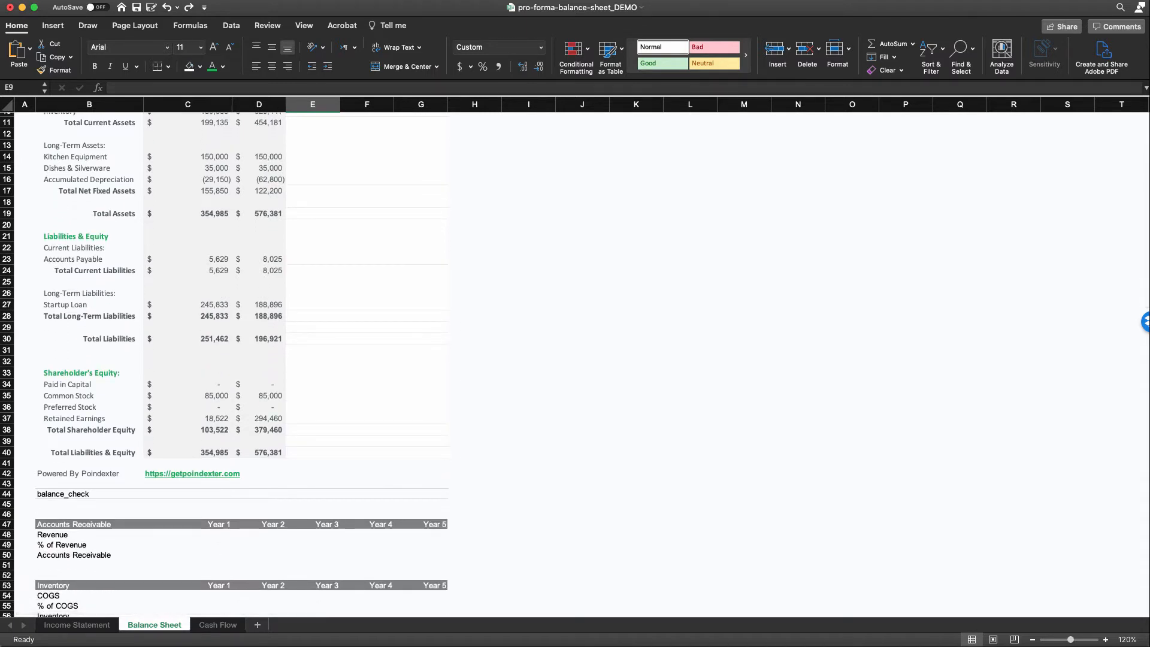
click(187, 535)
scroll(575, 364, down, 1)
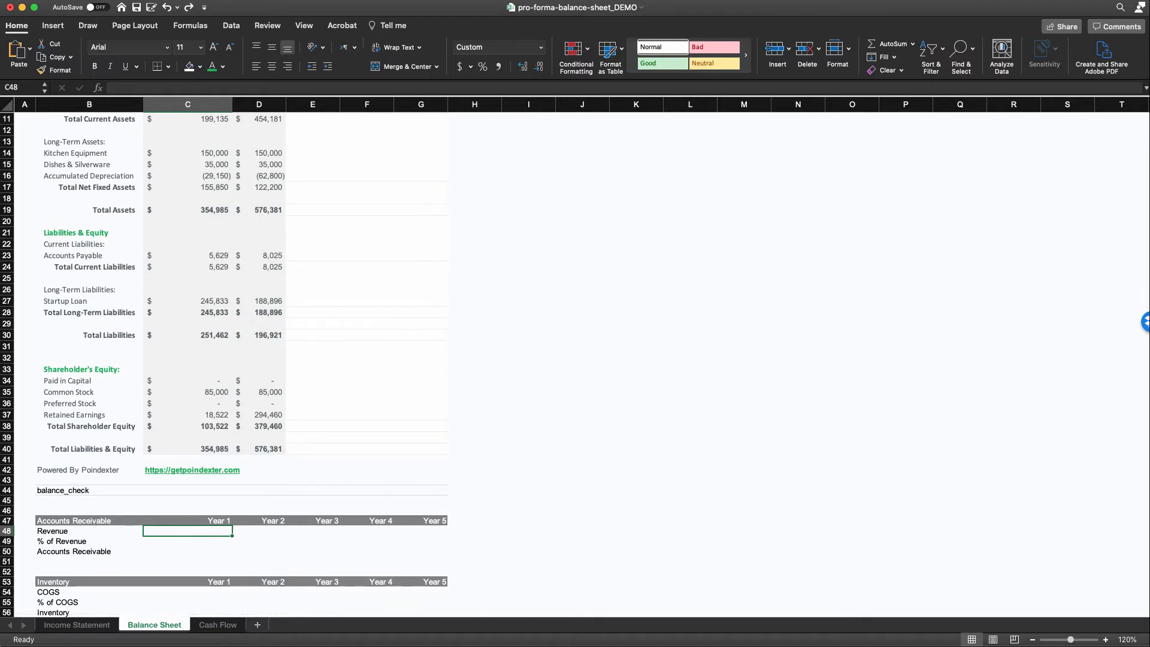
scroll(240, 366, up, 5)
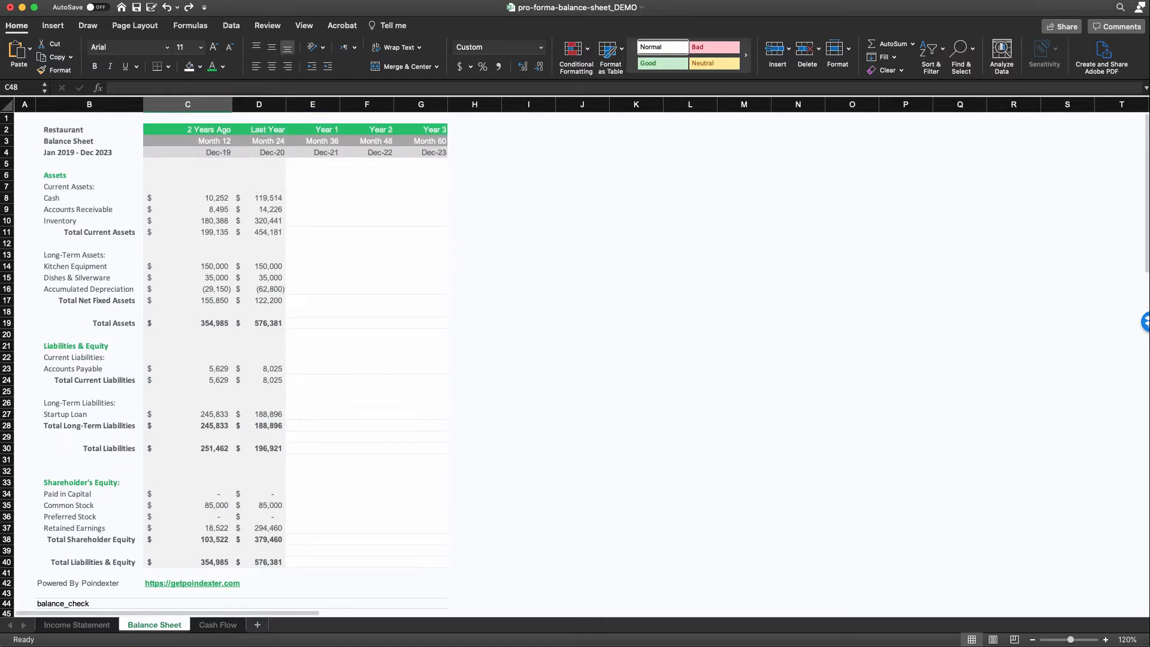
Step: Review the Current Assets block and its historical Inventory figure, and look through the supporting schedules from Accounts Receivable to Loan
drag(90, 197, 420, 232)
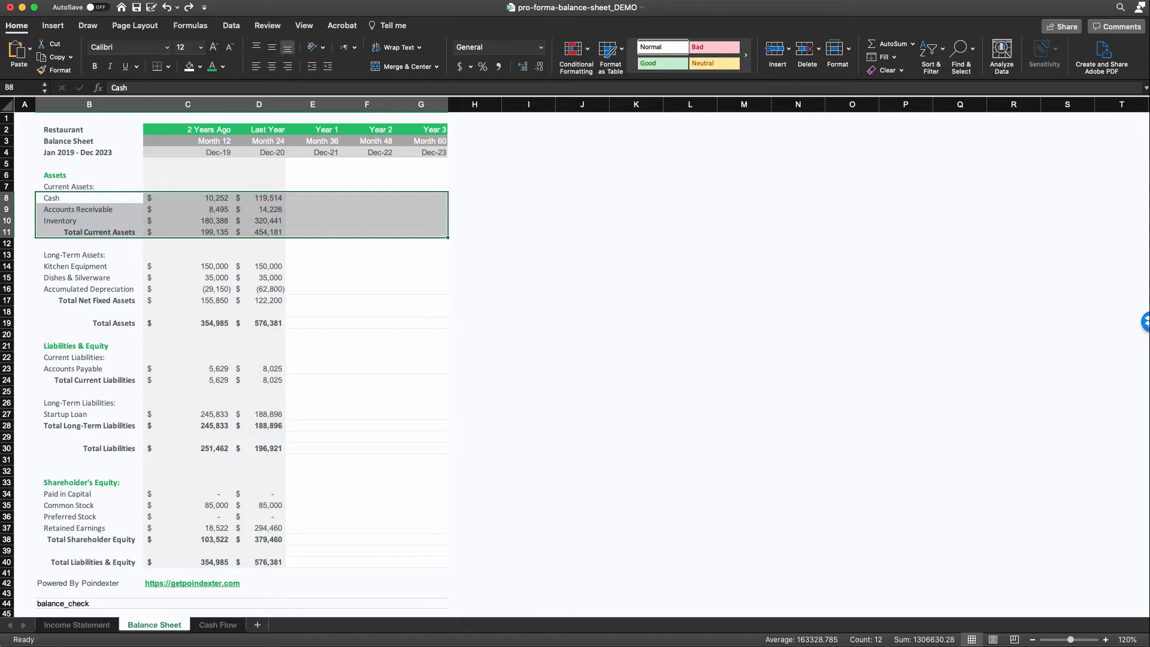
click(90, 210)
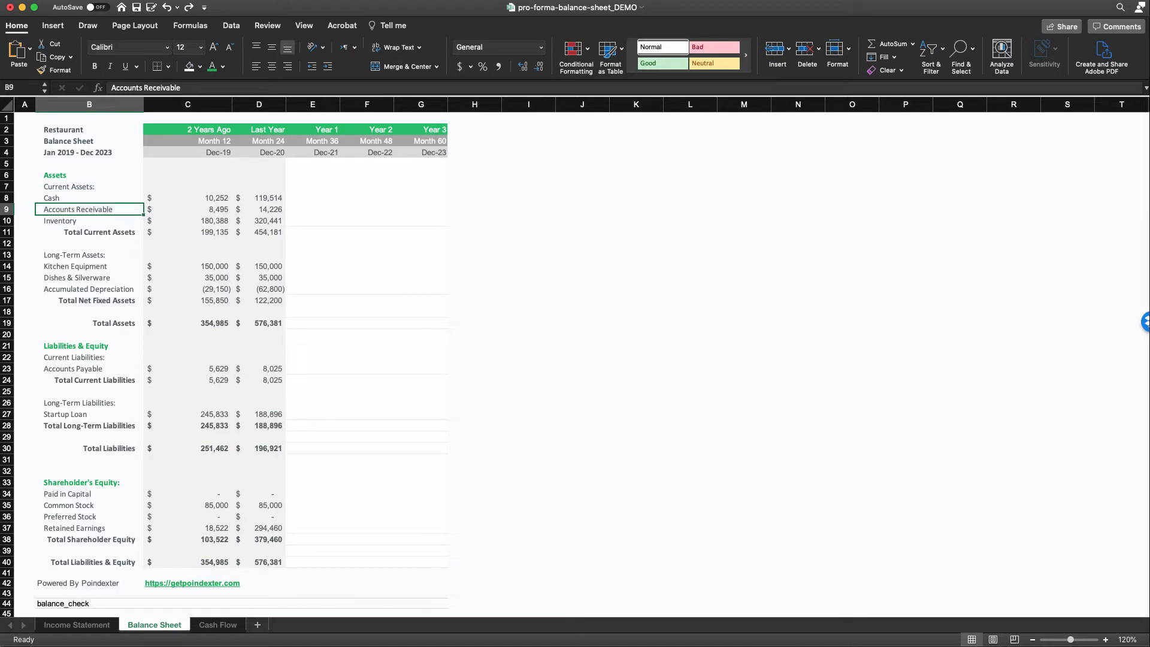
click(89, 221)
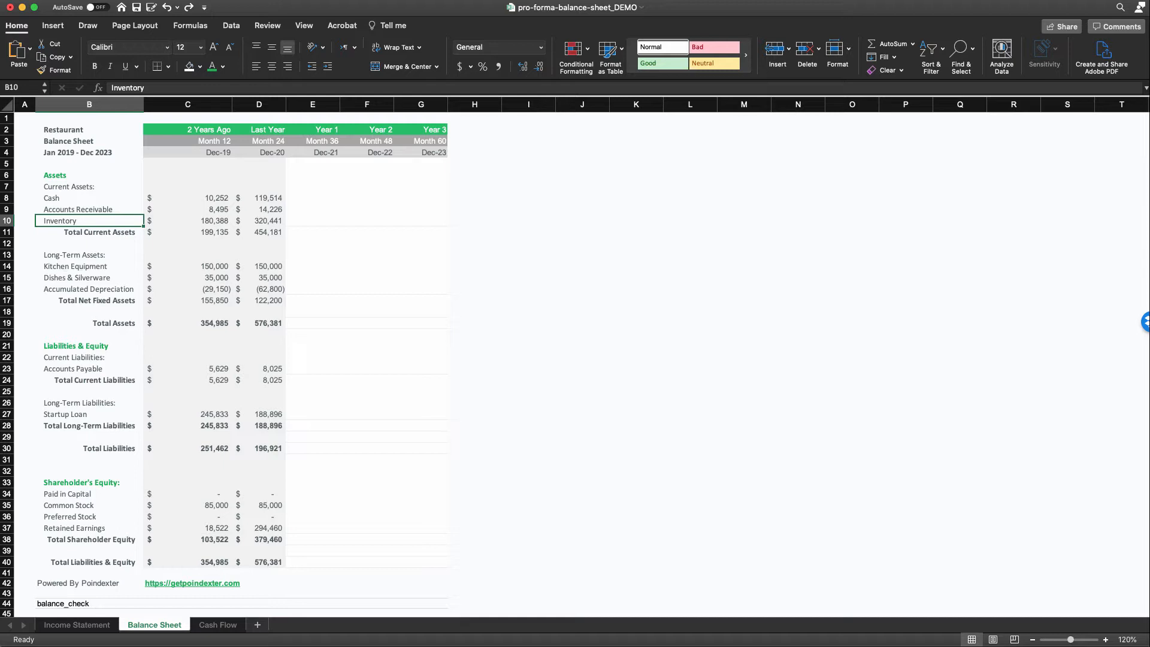
click(188, 210)
click(187, 221)
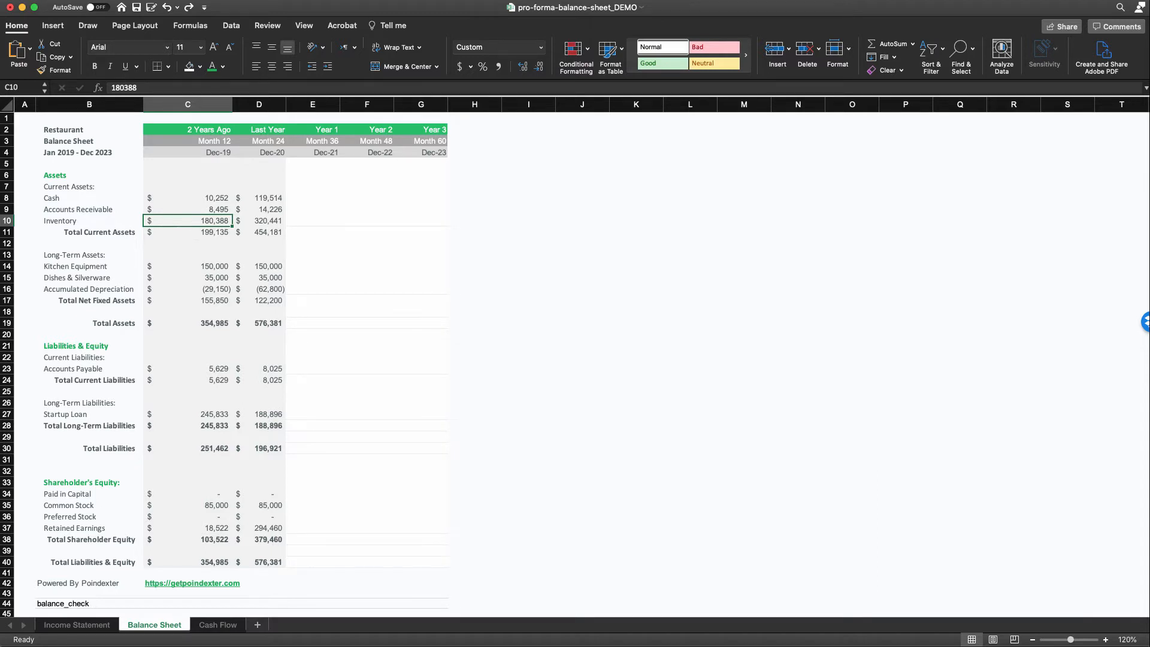
scroll(575, 365, down, 5)
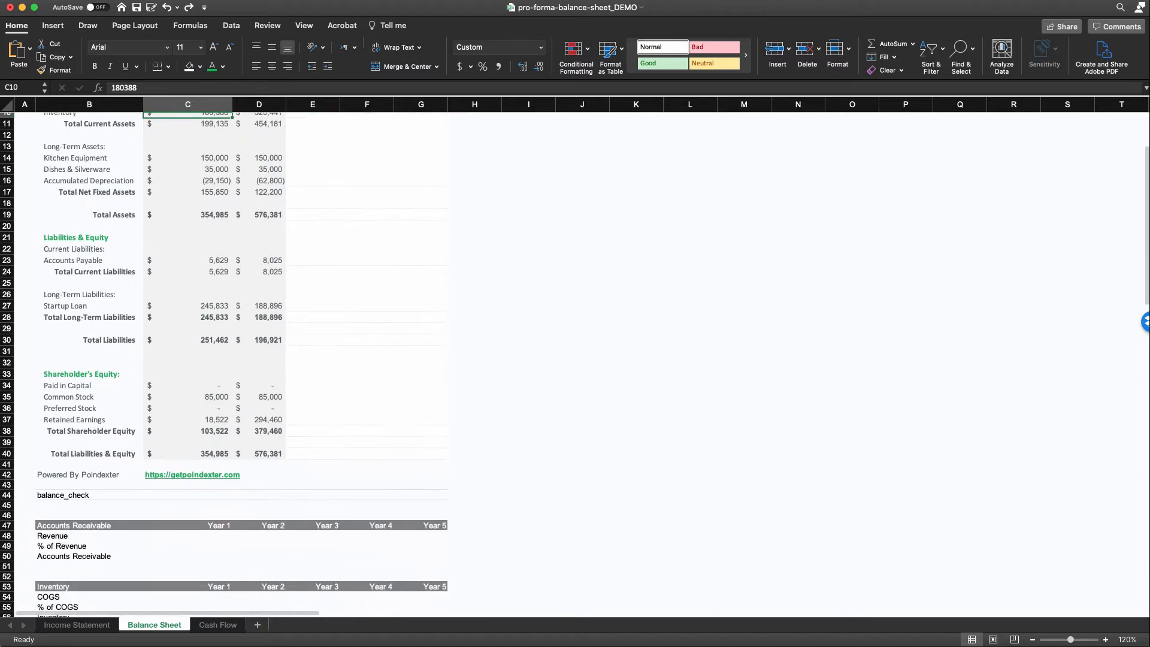
click(188, 441)
scroll(187, 441, down, 3)
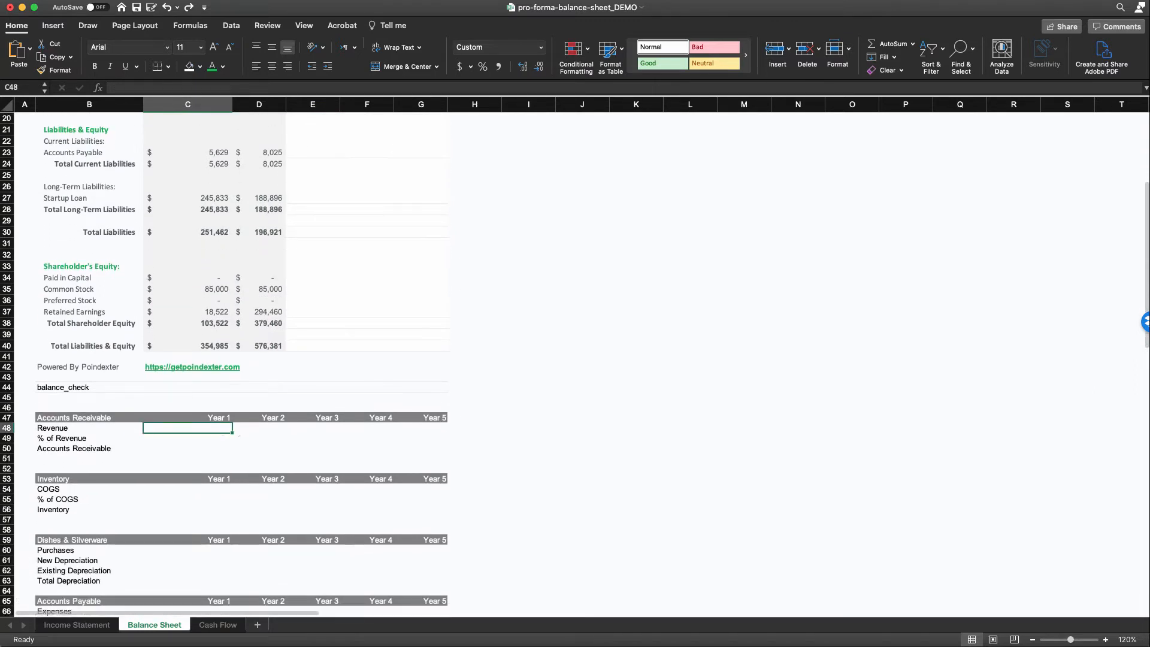
scroll(239, 360, down, 2)
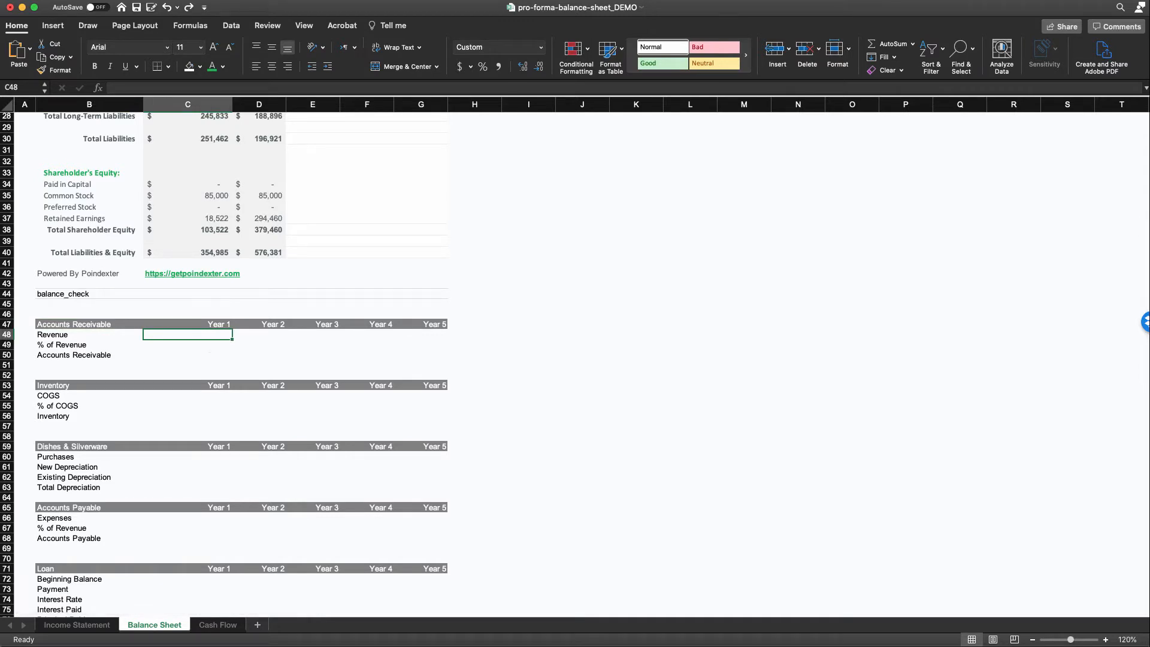
Step: Link the Year 1 Revenue cell C48 of the Accounts Receivable schedule to Total Sales in Income Statement cell E10
click(90, 334)
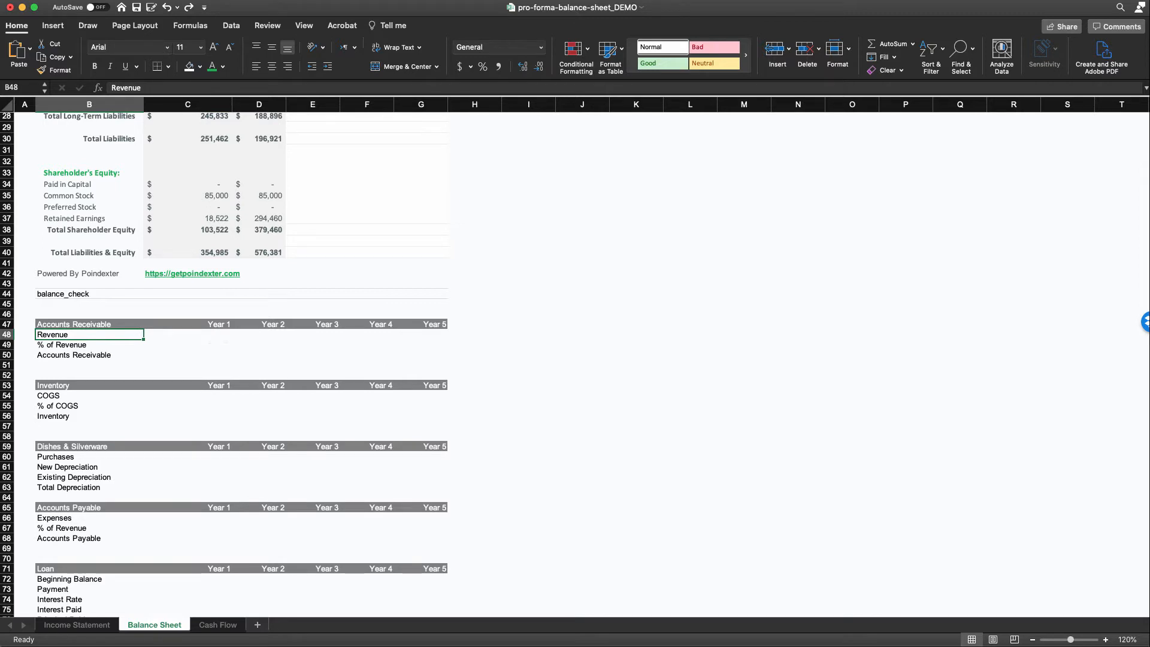
click(188, 335)
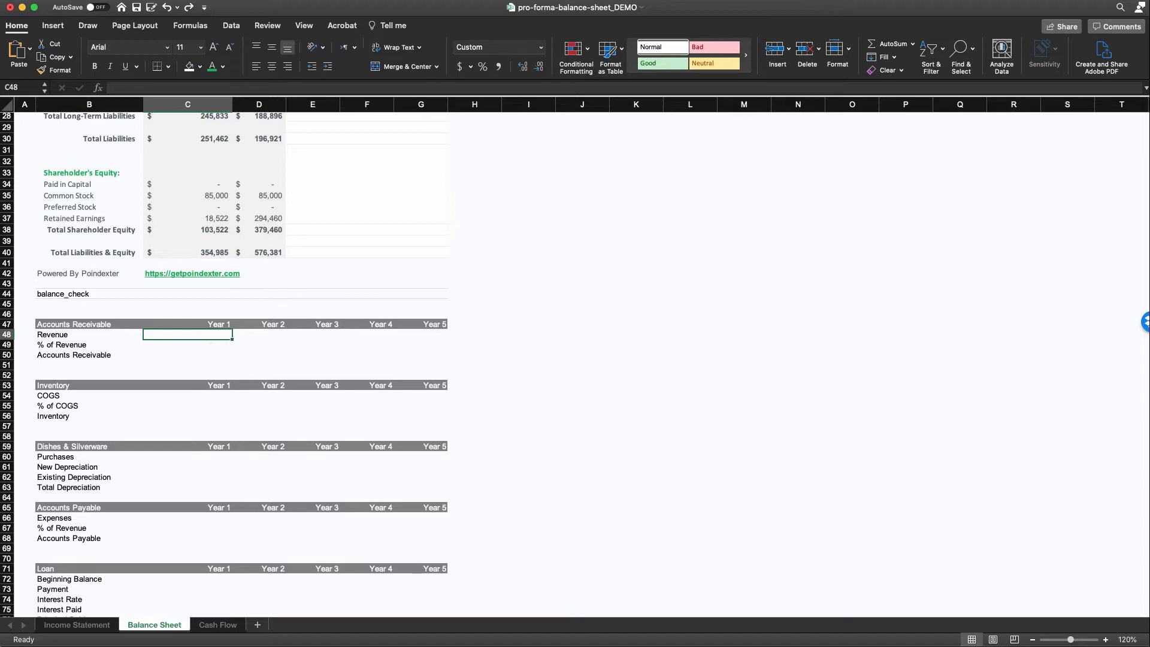
text(=)
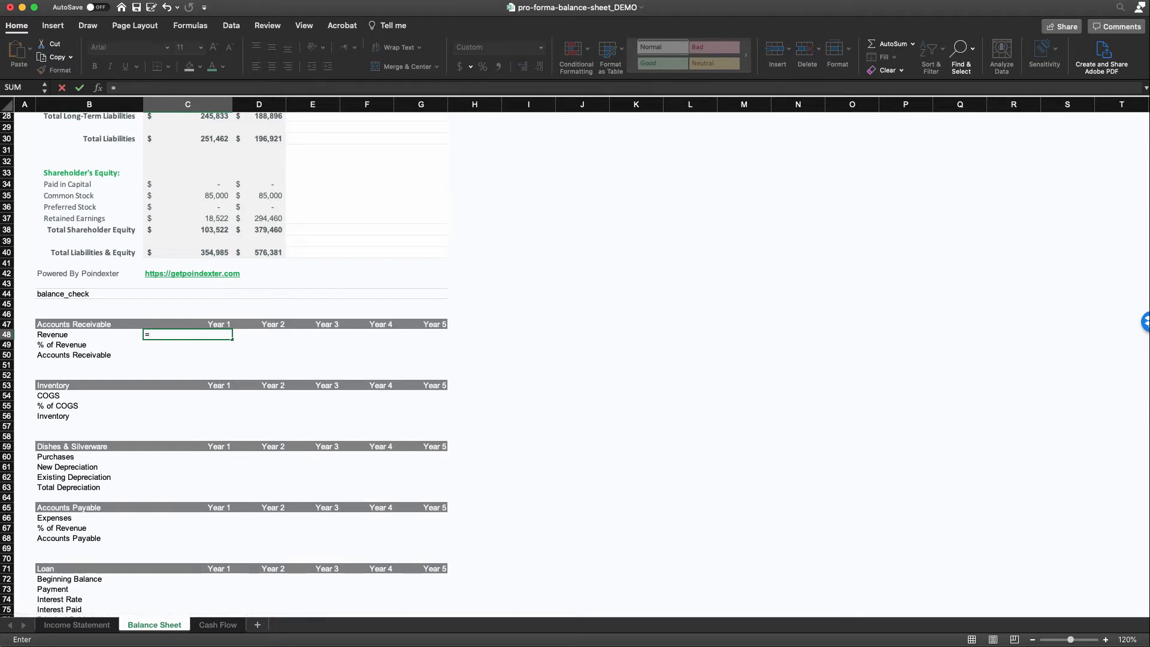
scroll(187, 354, up, 8)
scroll(187, 354, down, 4)
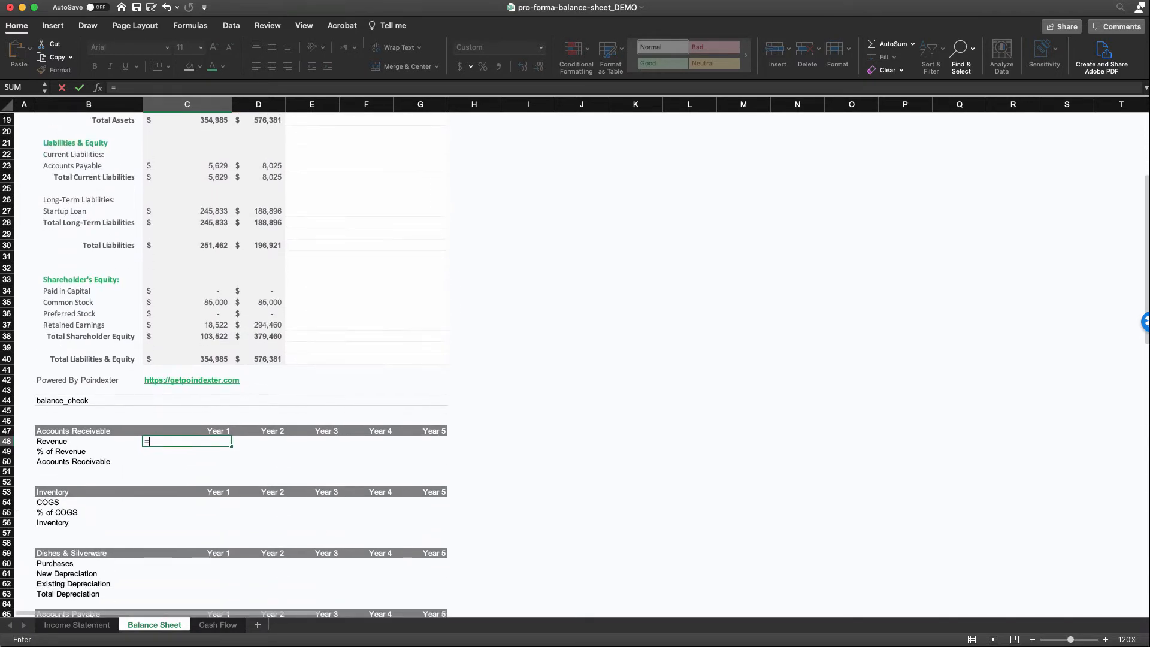
scroll(187, 355, down, 3)
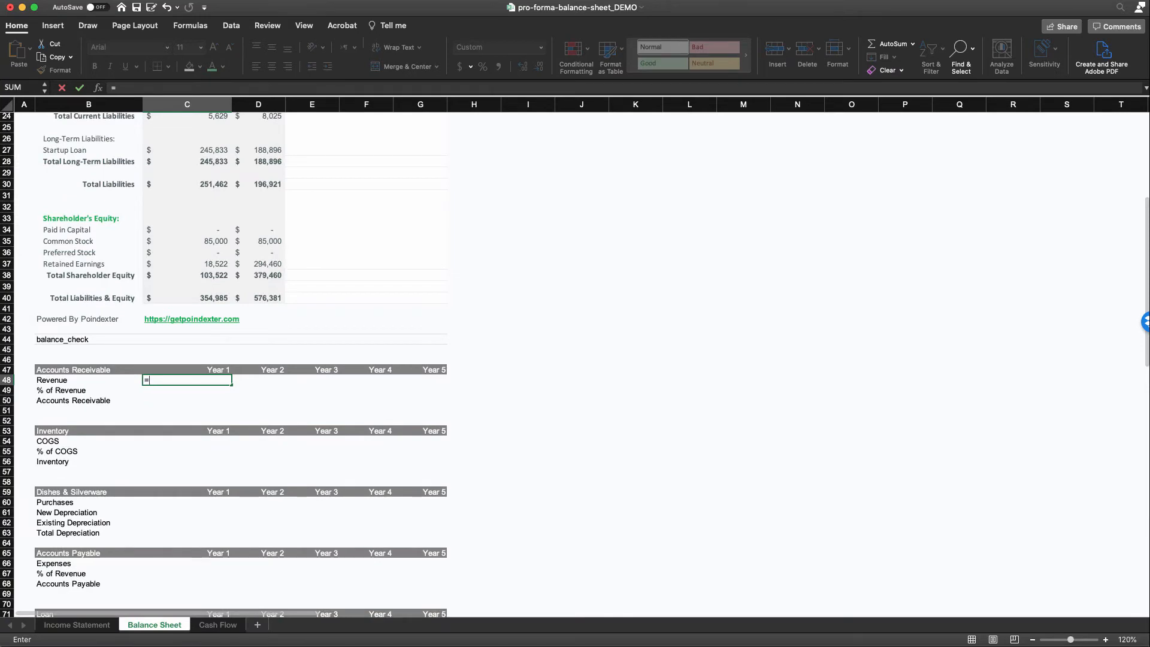
click(76, 625)
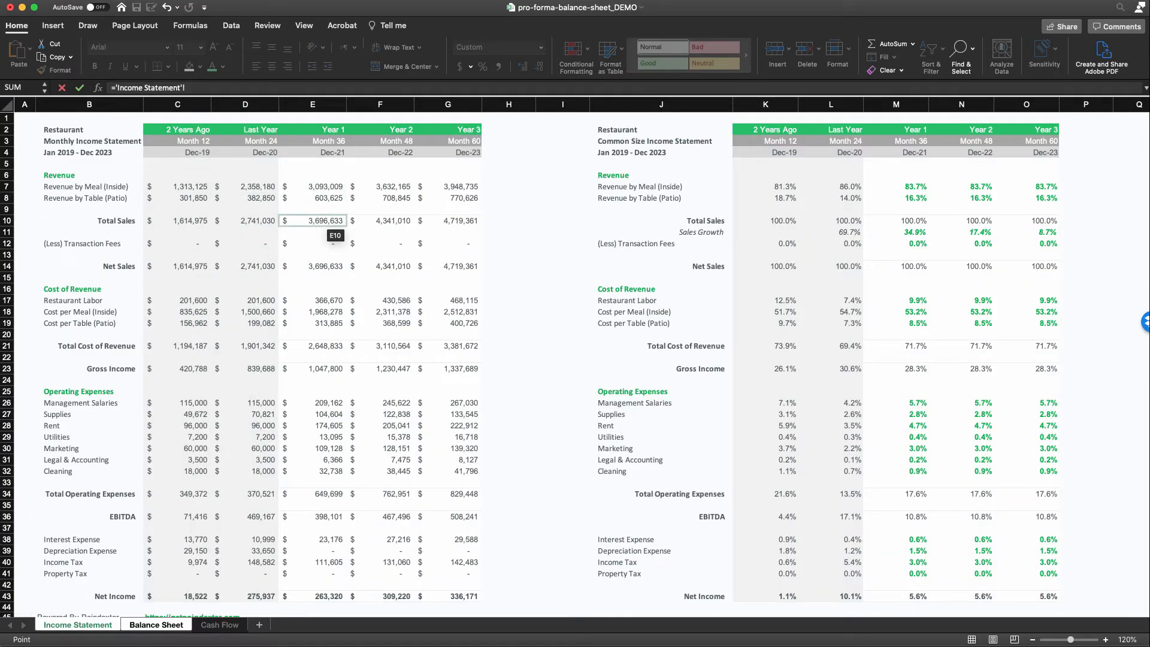
click(328, 222)
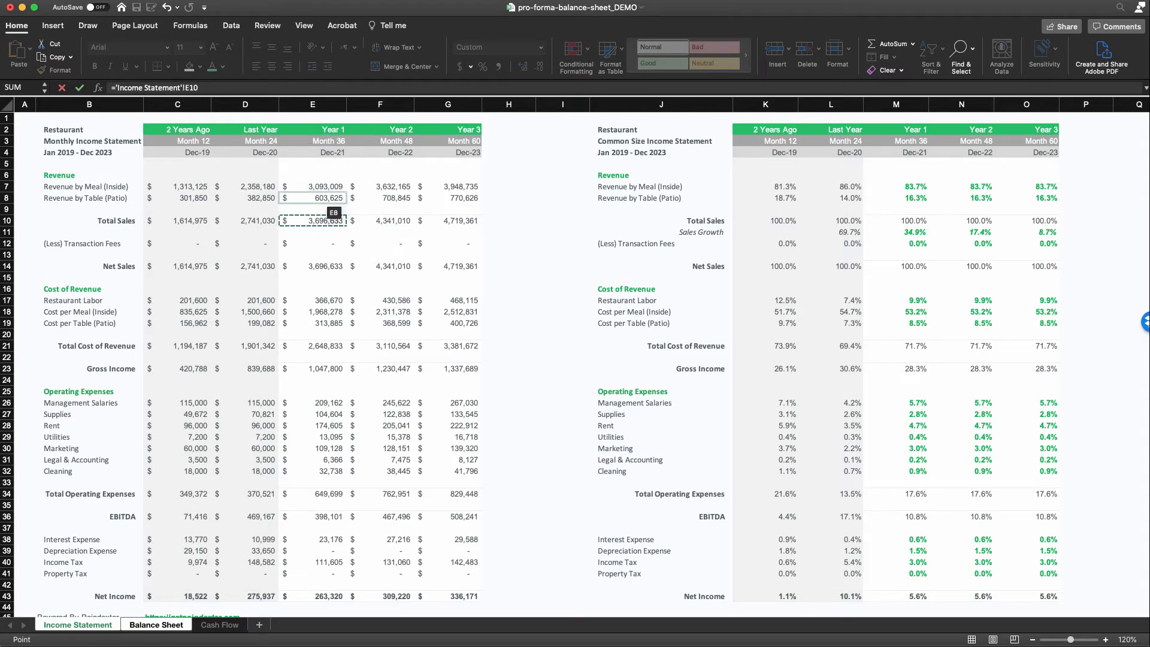
key(Return)
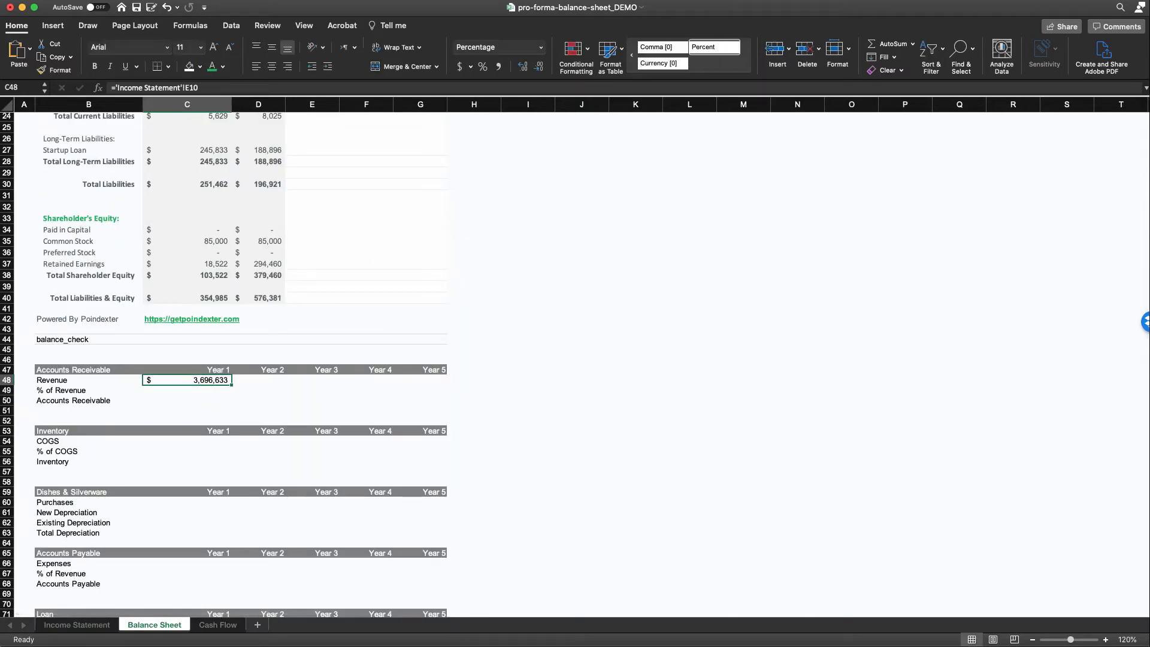
Step: Relink the Year 1 Revenue cell C48 to the Dec-19 Total Sales in Income Statement cell C10
text(=)
click(76, 624)
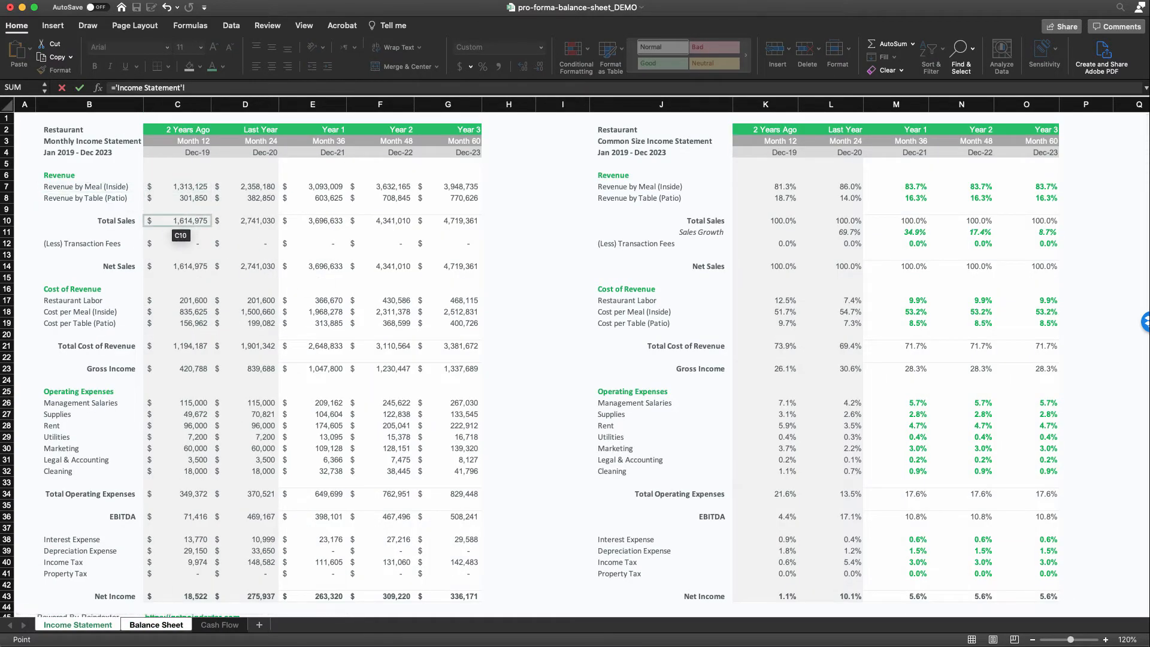
click(180, 221)
key(Return)
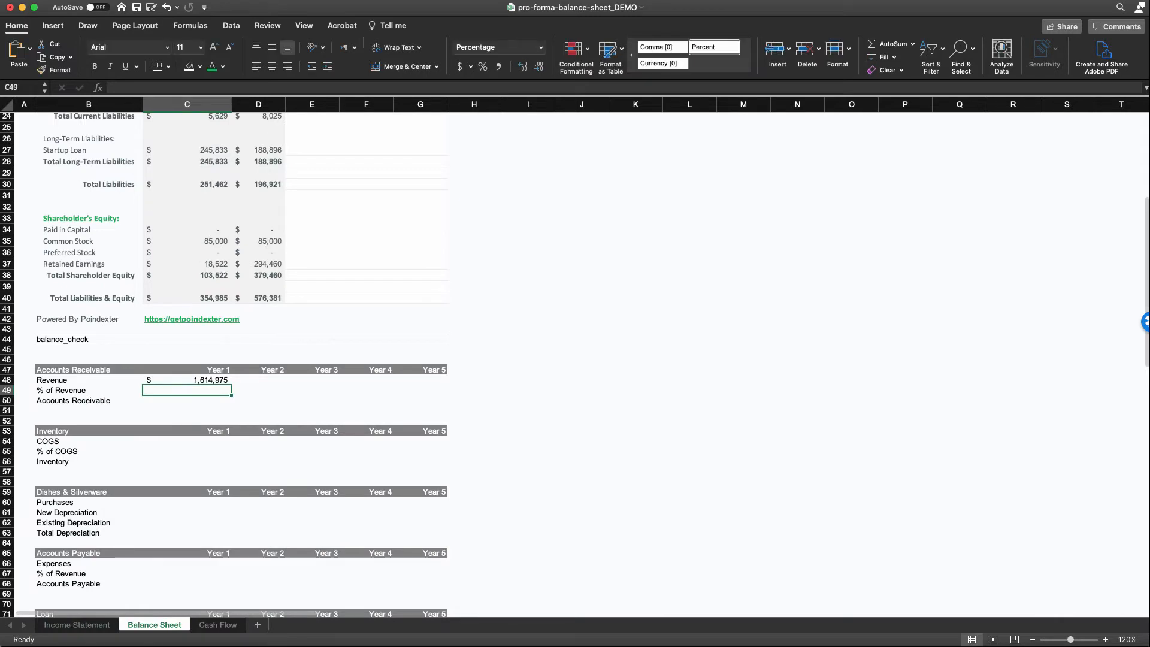
Step: Fill the Revenue formula from C48 across to Year 5 in G48 and check the references in C48 and D48
click(187, 381)
drag(232, 386, 427, 382)
click(187, 391)
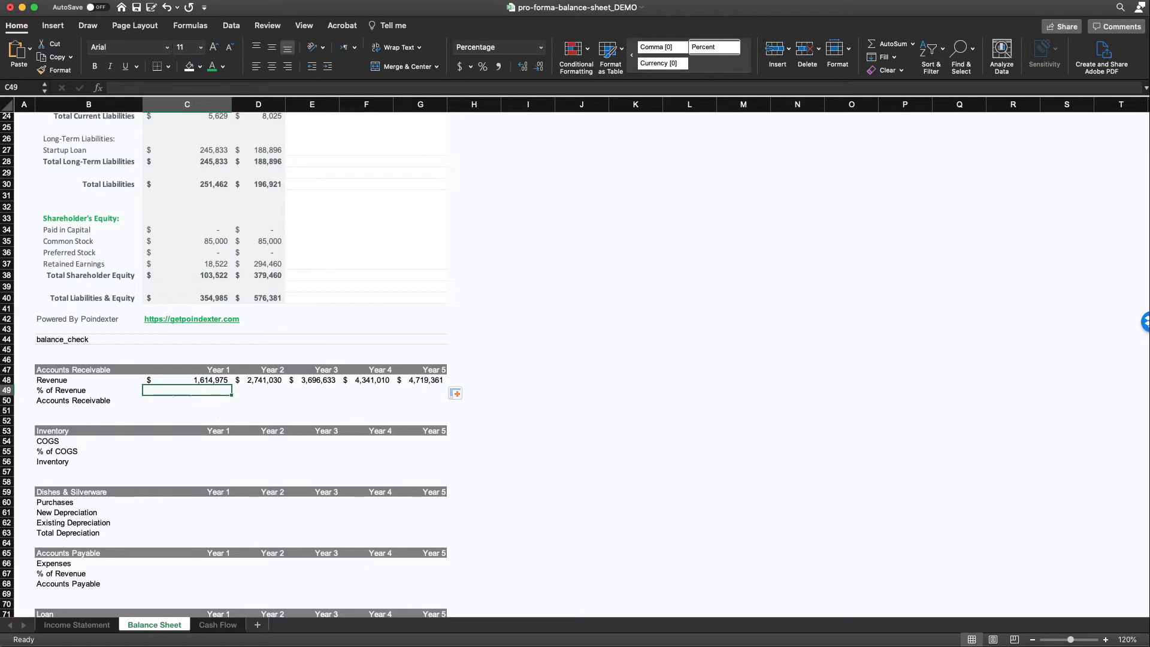
click(187, 380)
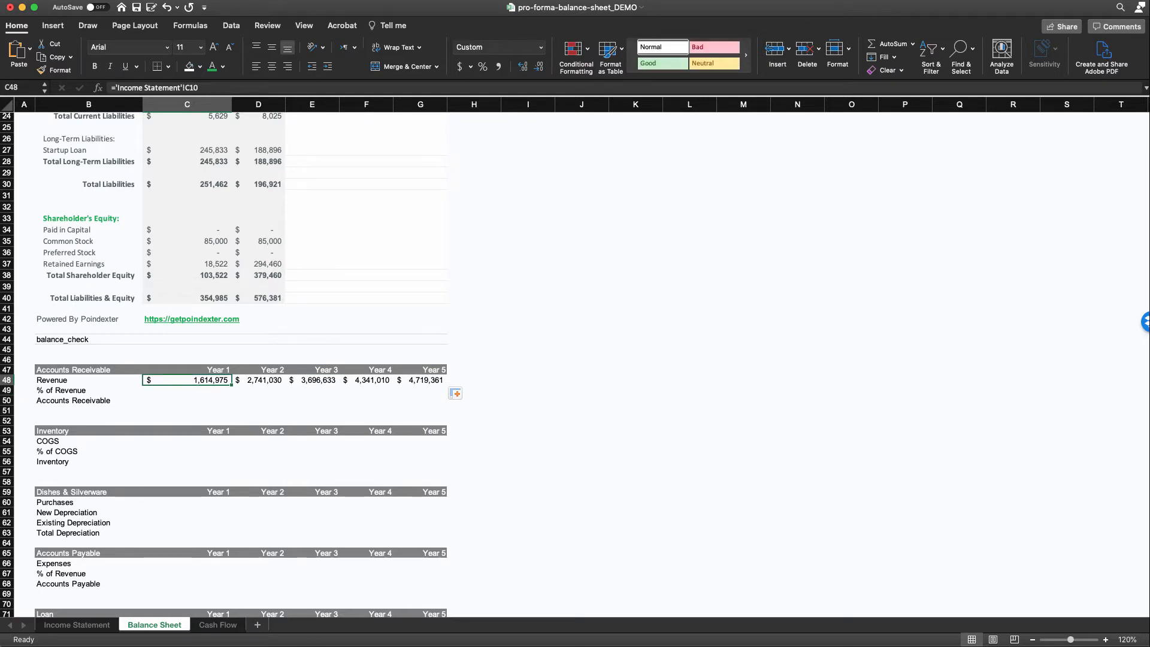
key(Right)
key(Left)
key(Right)
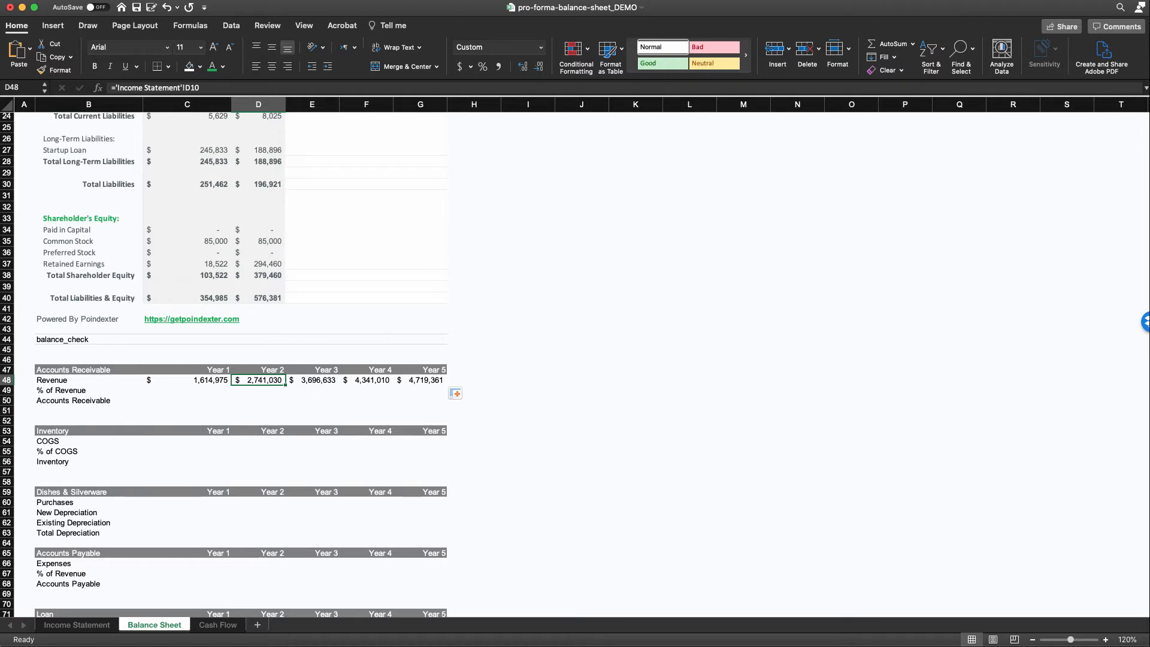
Step: Link the Year 1 Accounts Receivable cell C50 to the balance sheet's Accounts Receivable in C9 and fill it across to Year 2 in D50
click(187, 391)
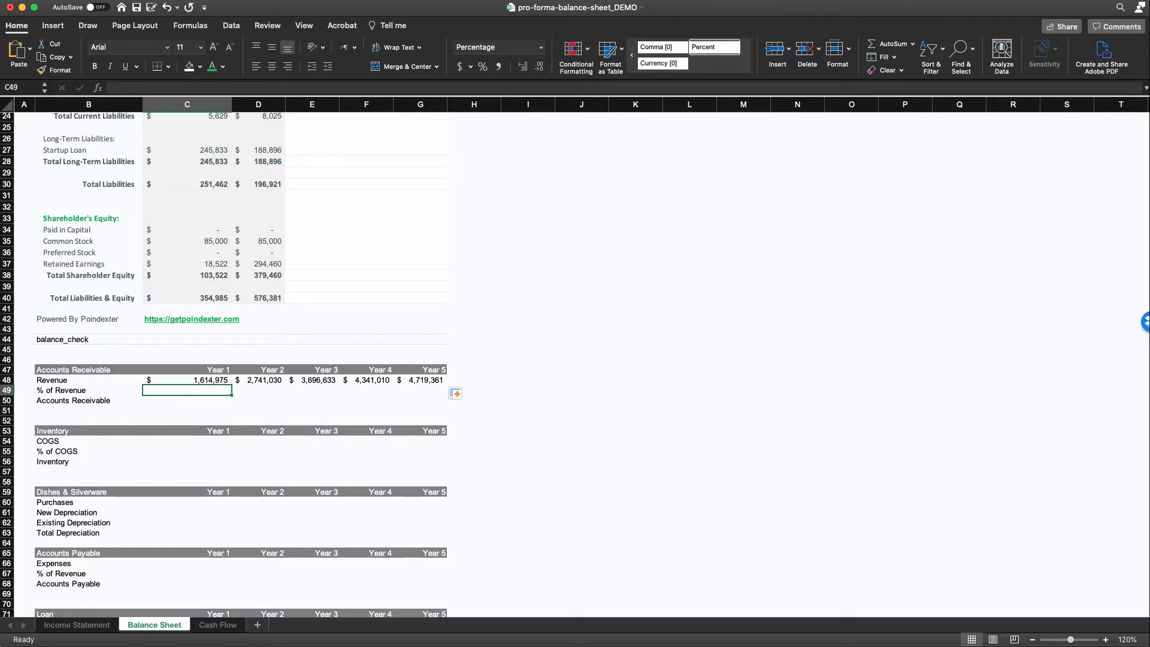
click(187, 401)
text(=)
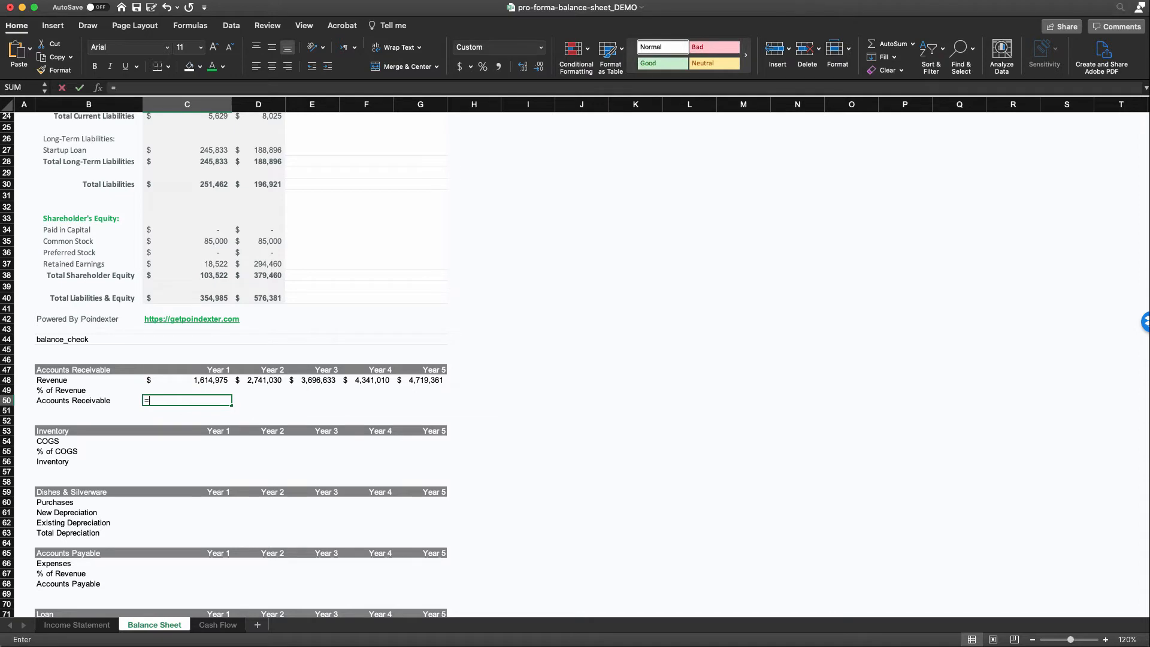
scroll(154, 185, up, 8)
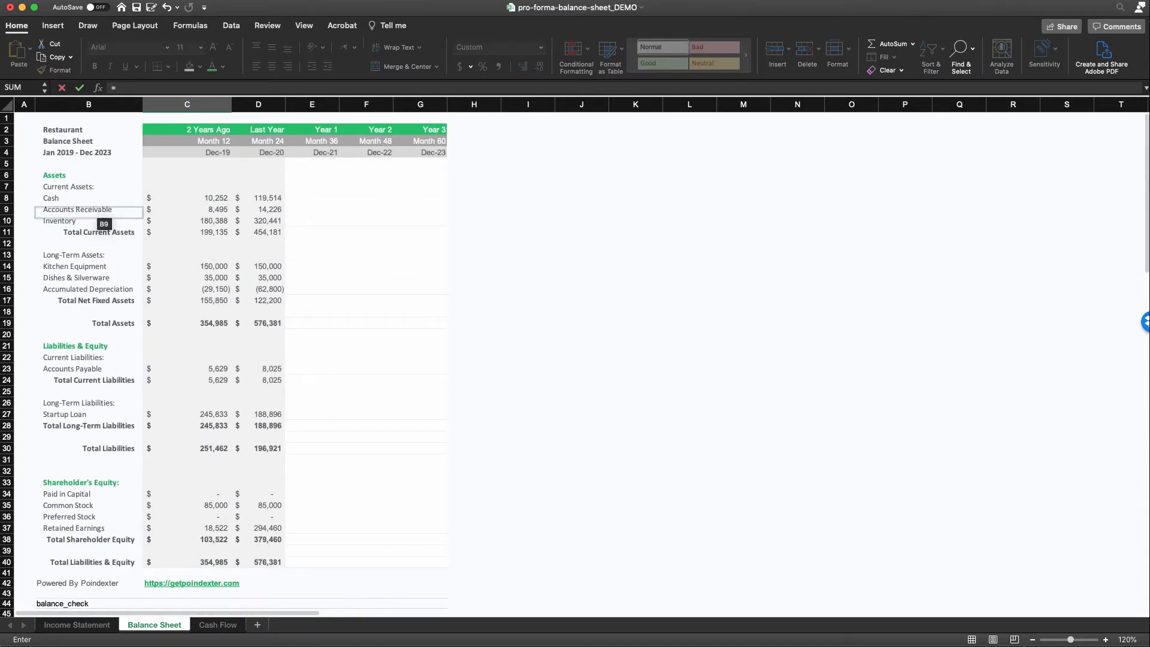
click(154, 210)
key(Return)
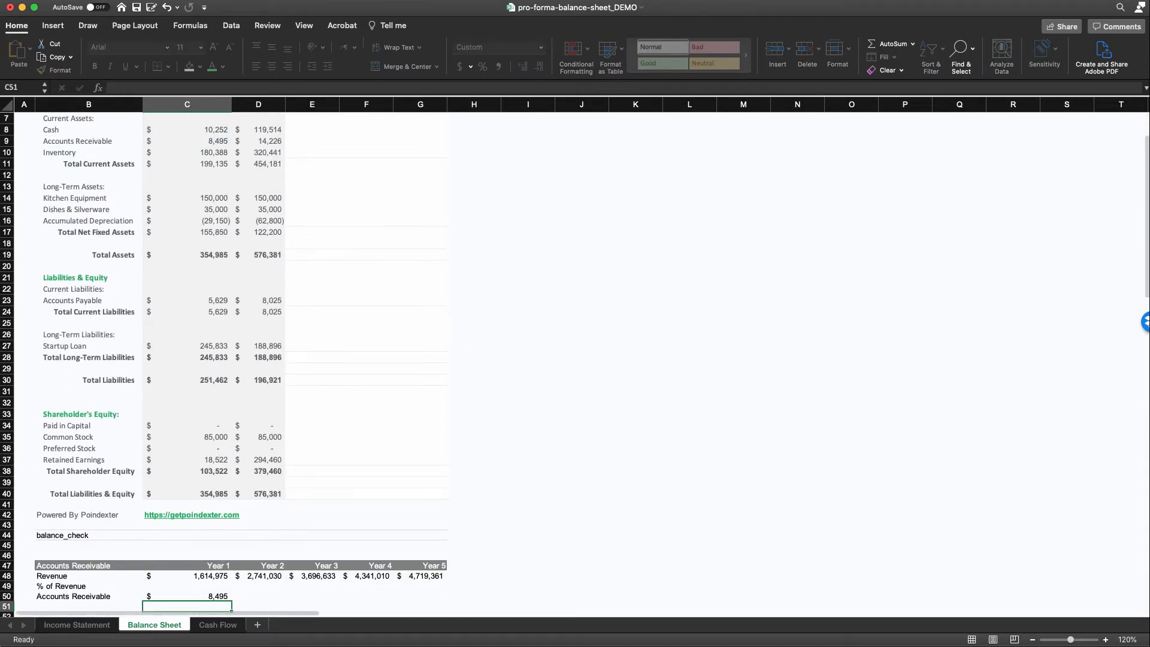
click(187, 441)
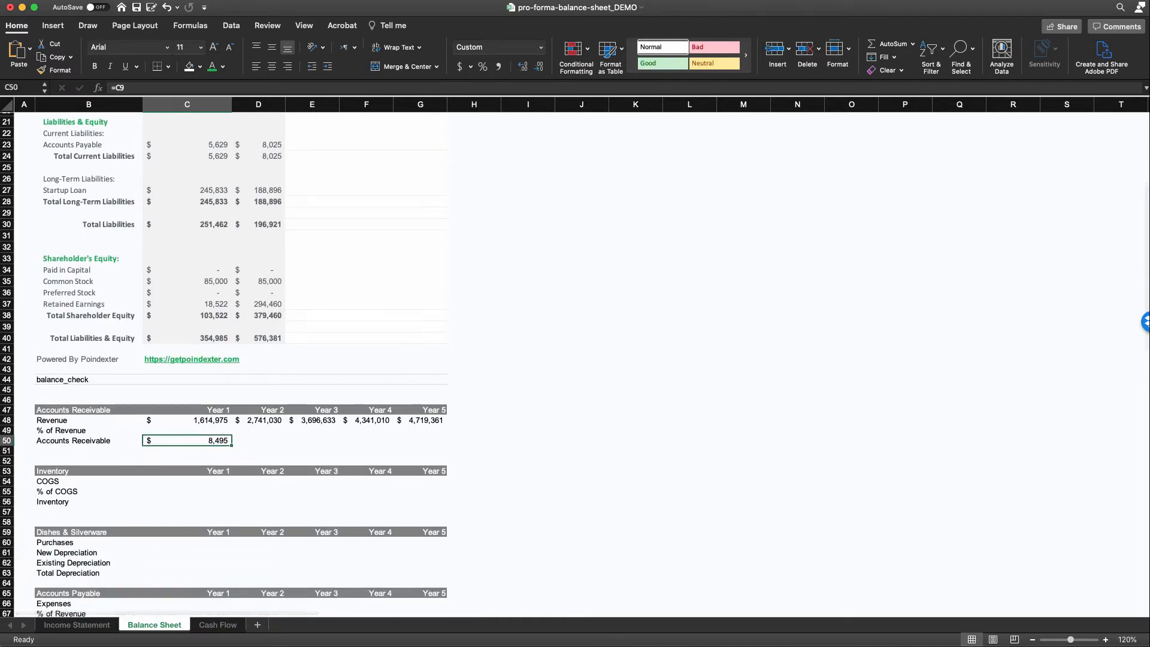
drag(231, 446, 273, 445)
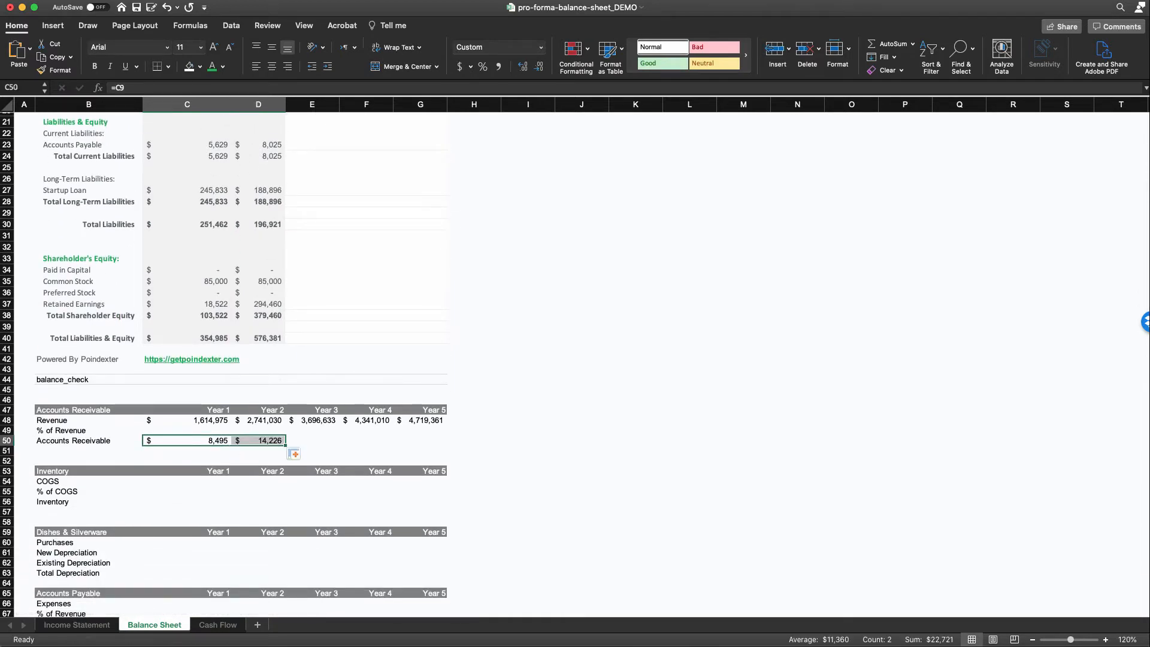
Step: Calculate the Year 1 % of Revenue in C49 with =C50/C48 and copy the formula to Year 2 in D49
click(187, 421)
click(187, 431)
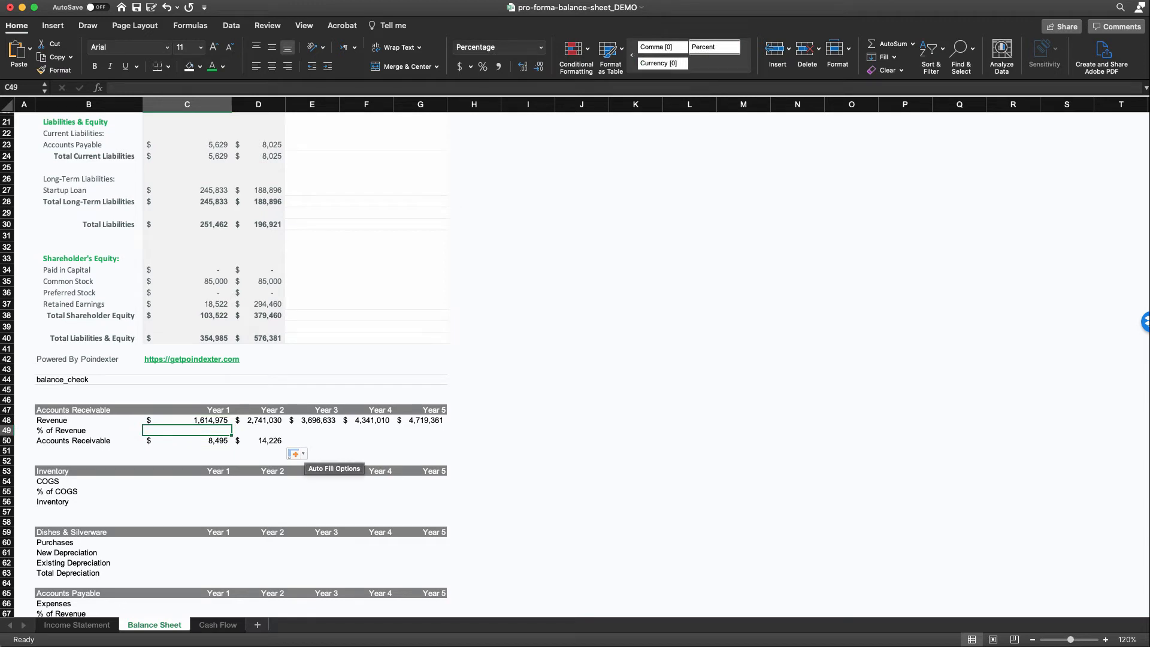
text(=)
key(Down)
text(/)
key(Up)
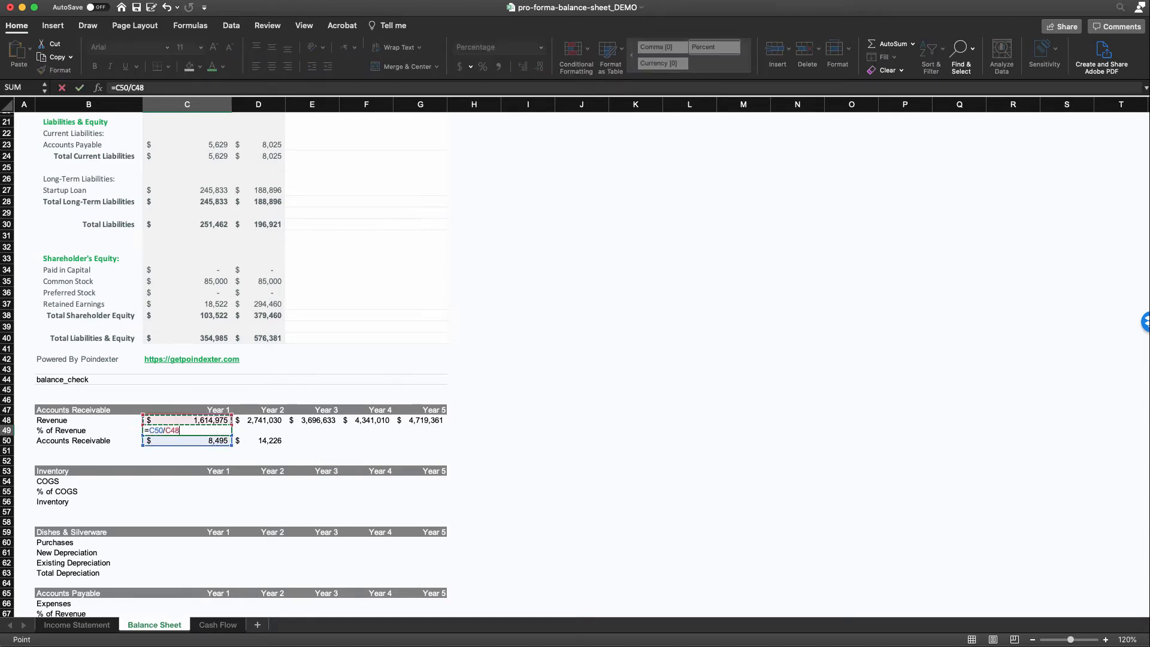
key(Down)
key(Return)
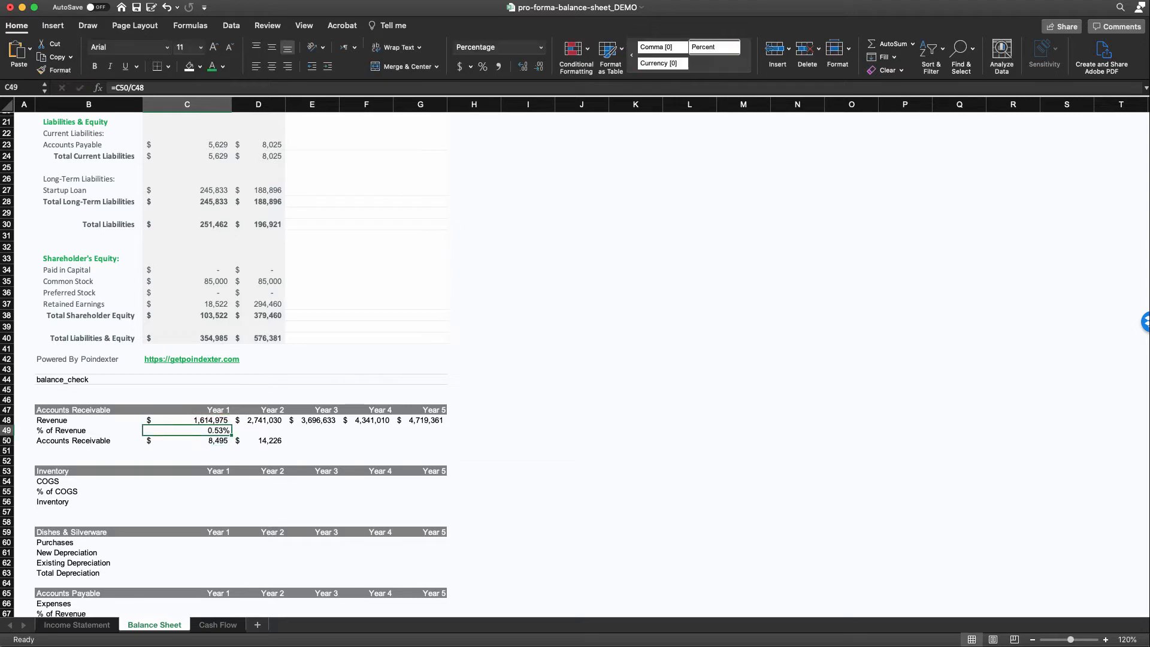
key(ctrl+c)
key(Right)
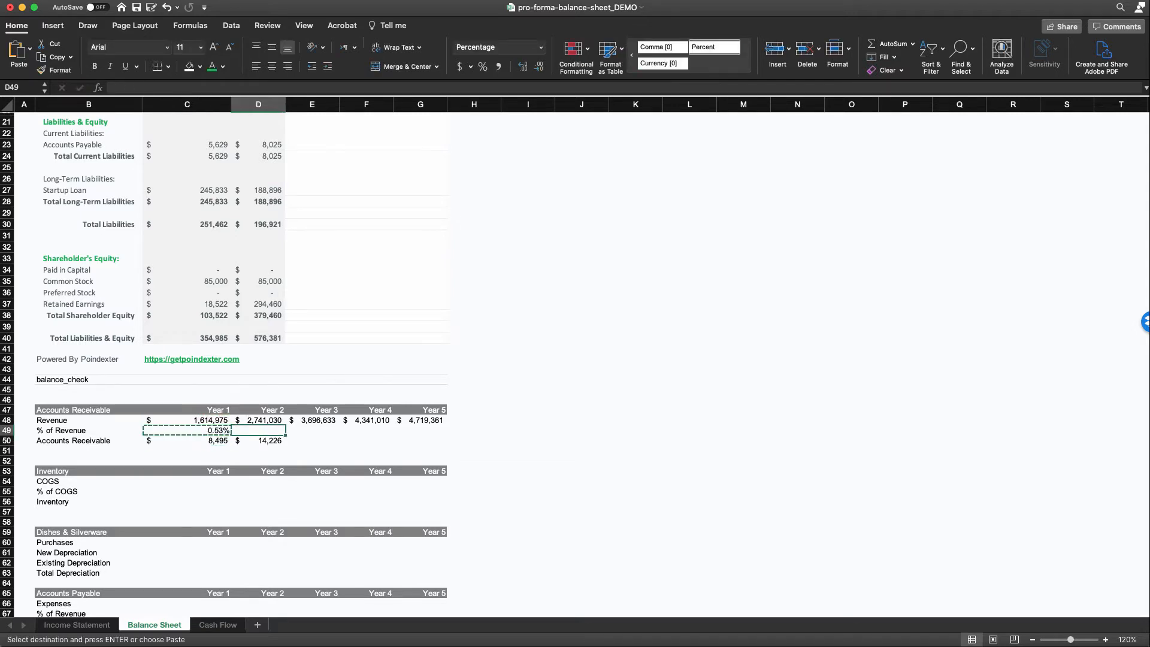
key(ctrl+v)
Step: Compare the Year 1 and Year 2 % of Revenue figures in the Accounts Receivable schedule
key(Left)
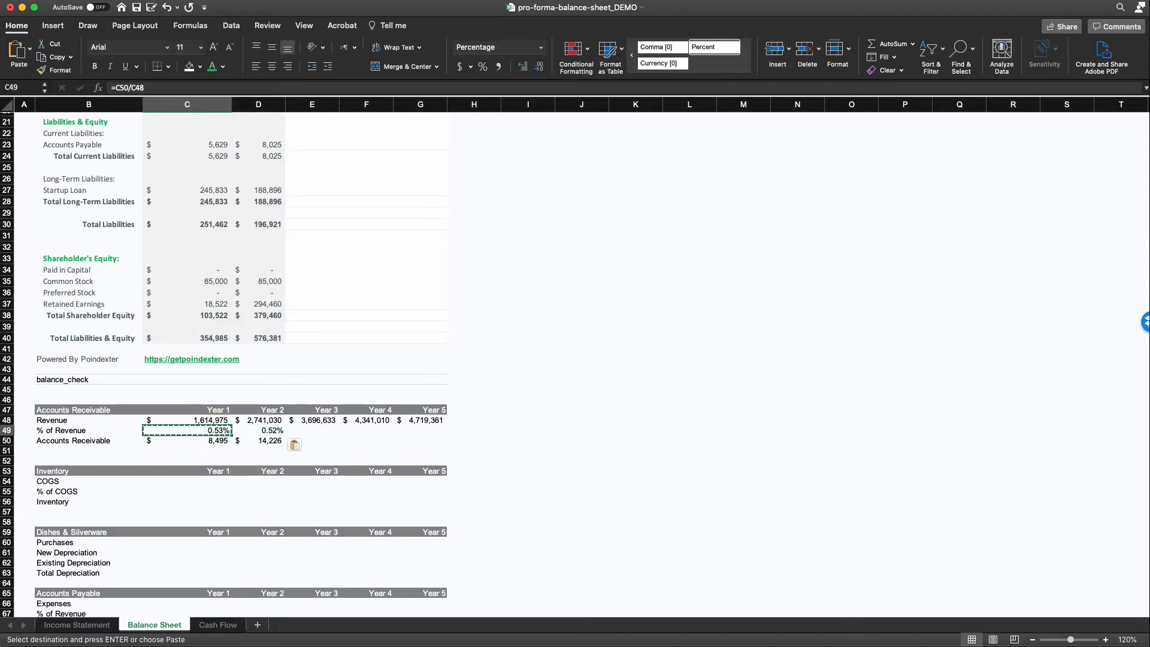
key(shift+Right)
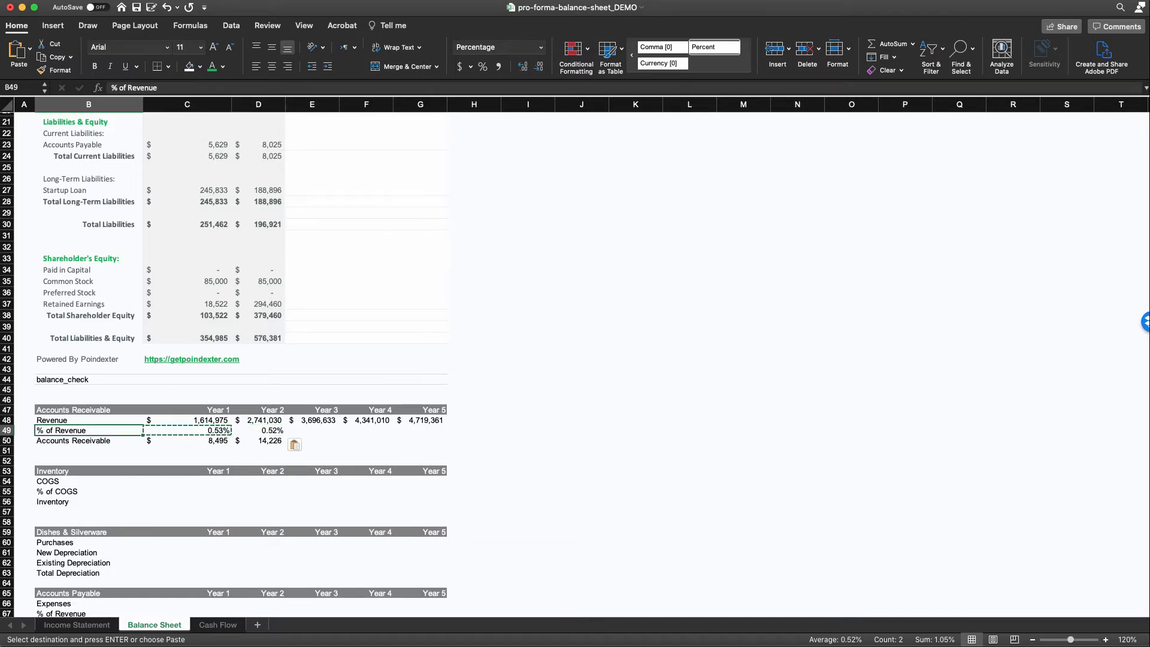
key(shift+Left)
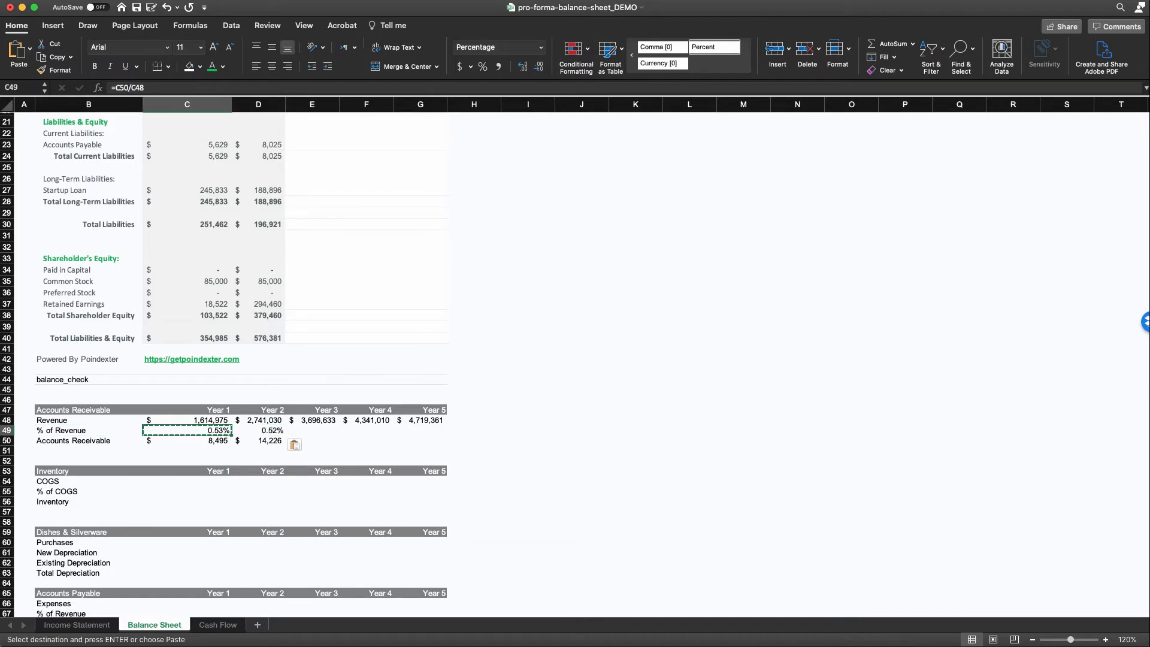
key(shift+Right)
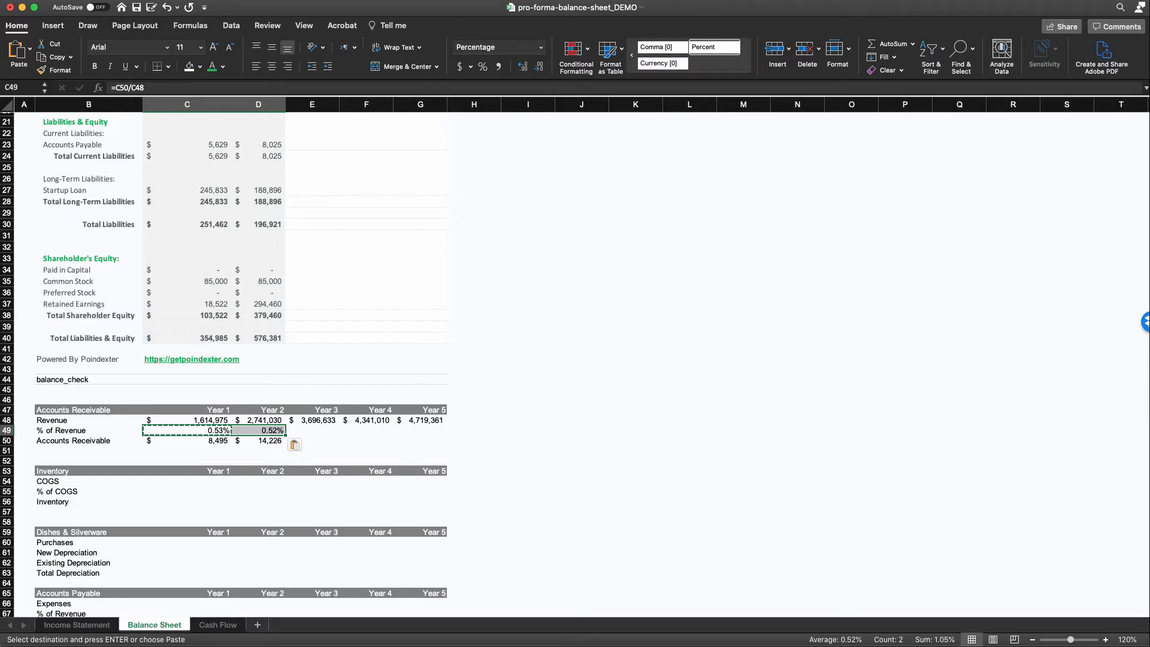
key(shift+Left)
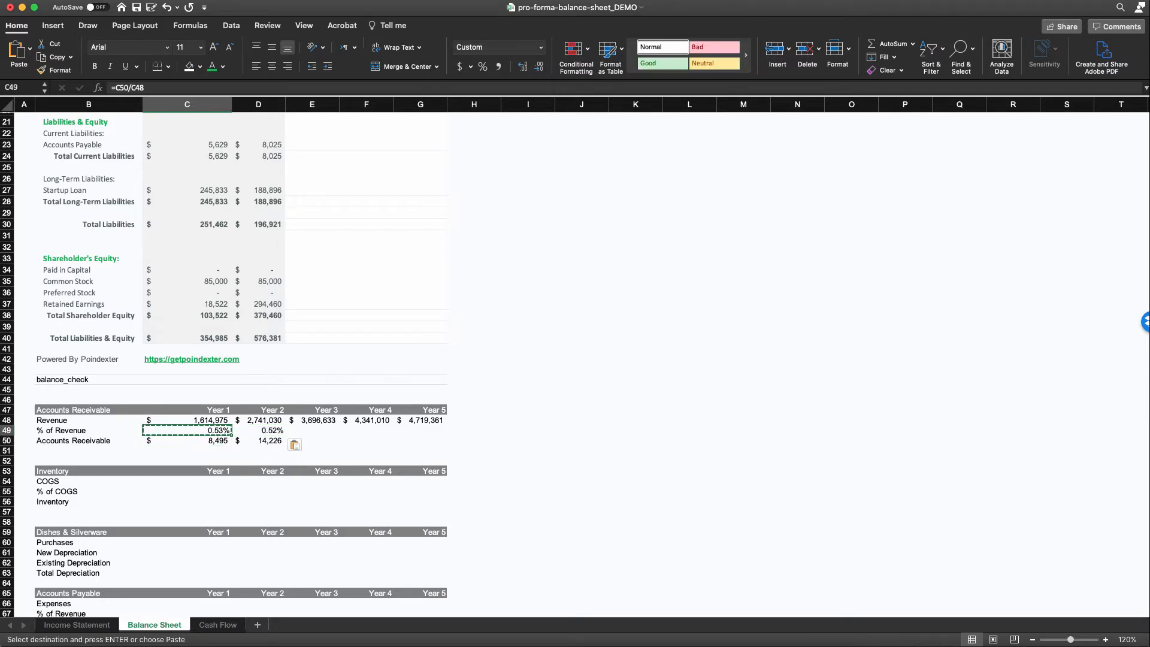
key(shift+Right)
key(shift+Left)
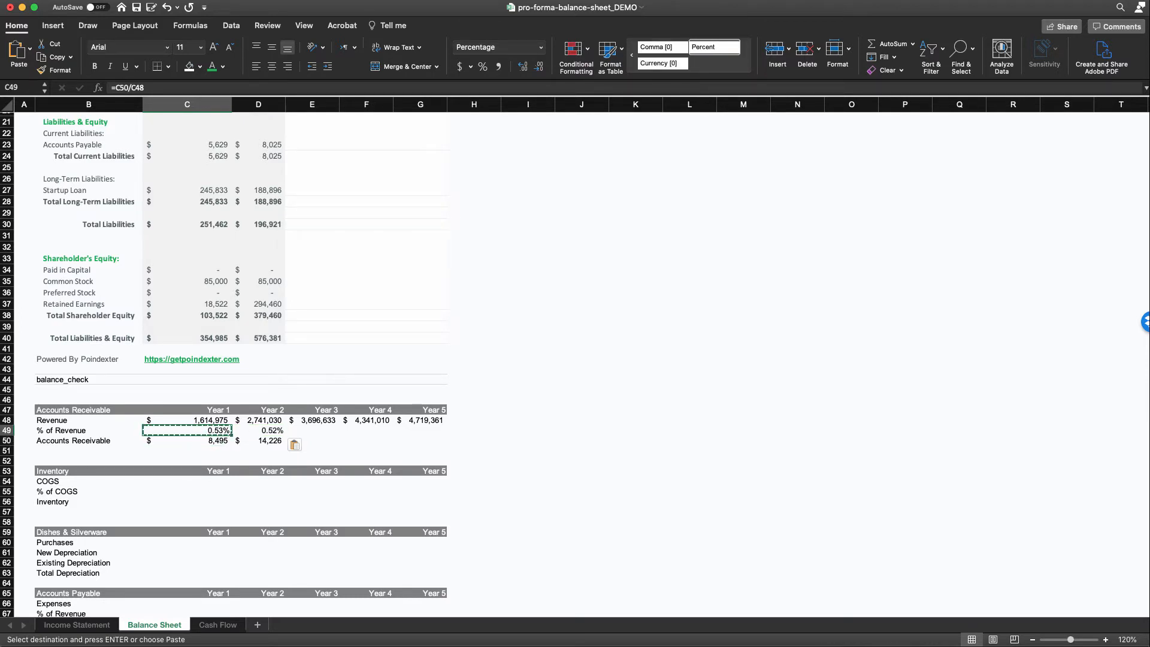
key(shift+Right)
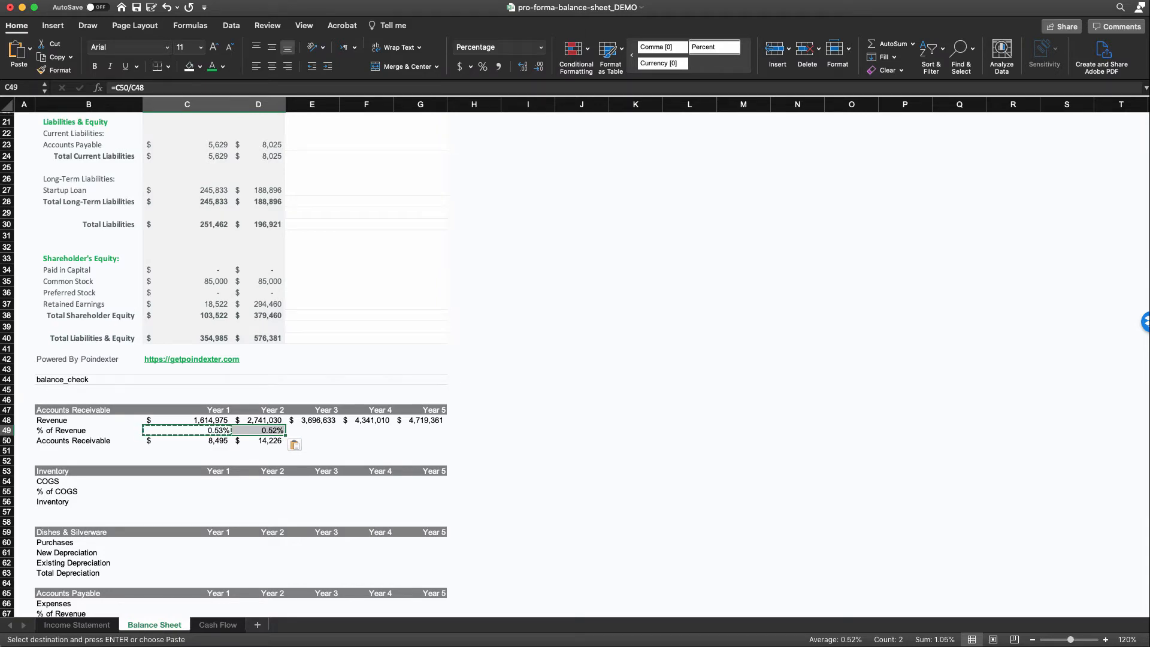
Step: Review the Dec-19 and Dec-20 inside meal and patio table revenue on the Income Statement, and return to the Balance Sheet
key(ctrl+Page_Up)
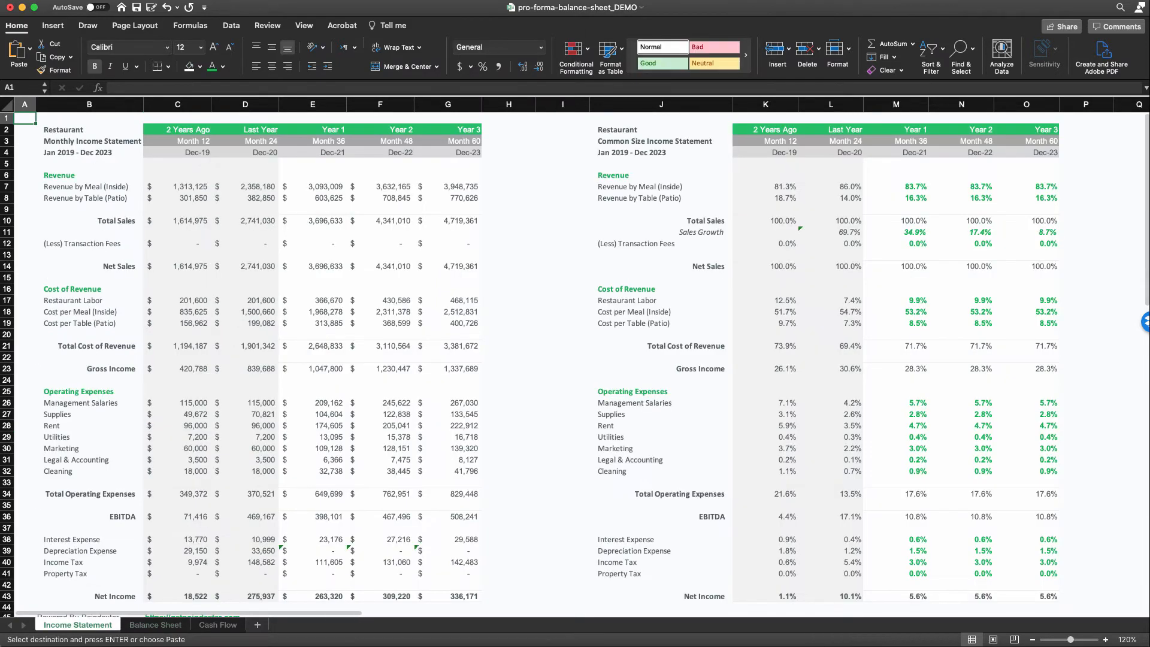
drag(177, 186, 246, 187)
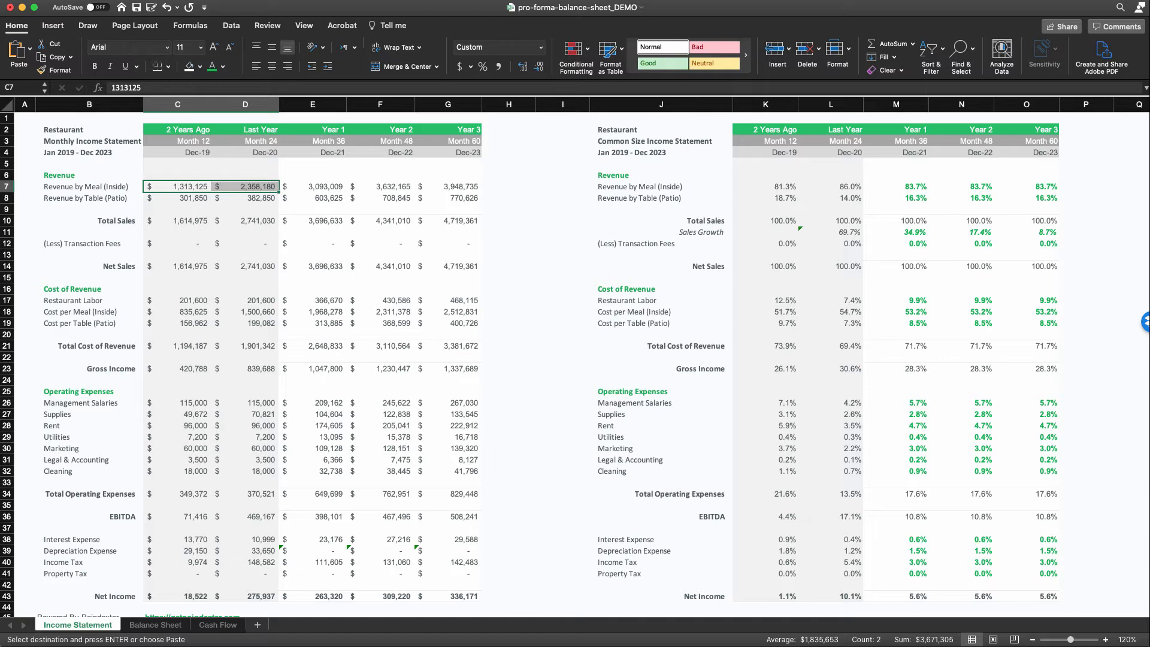
drag(177, 197, 245, 197)
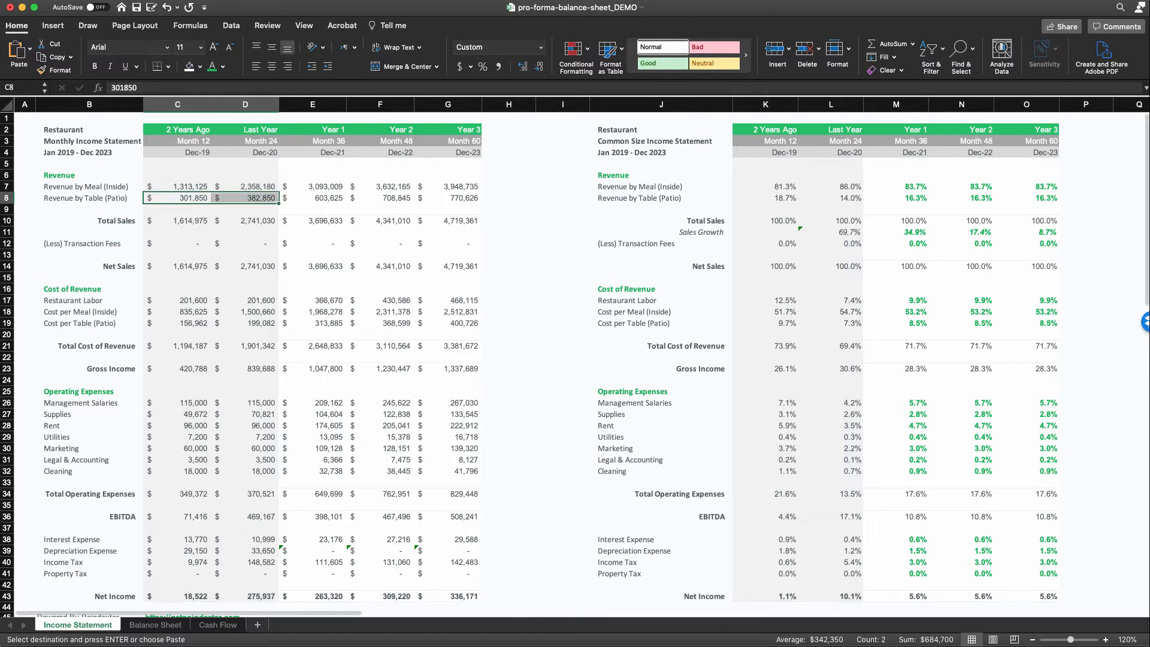
key(ctrl+Page_Down)
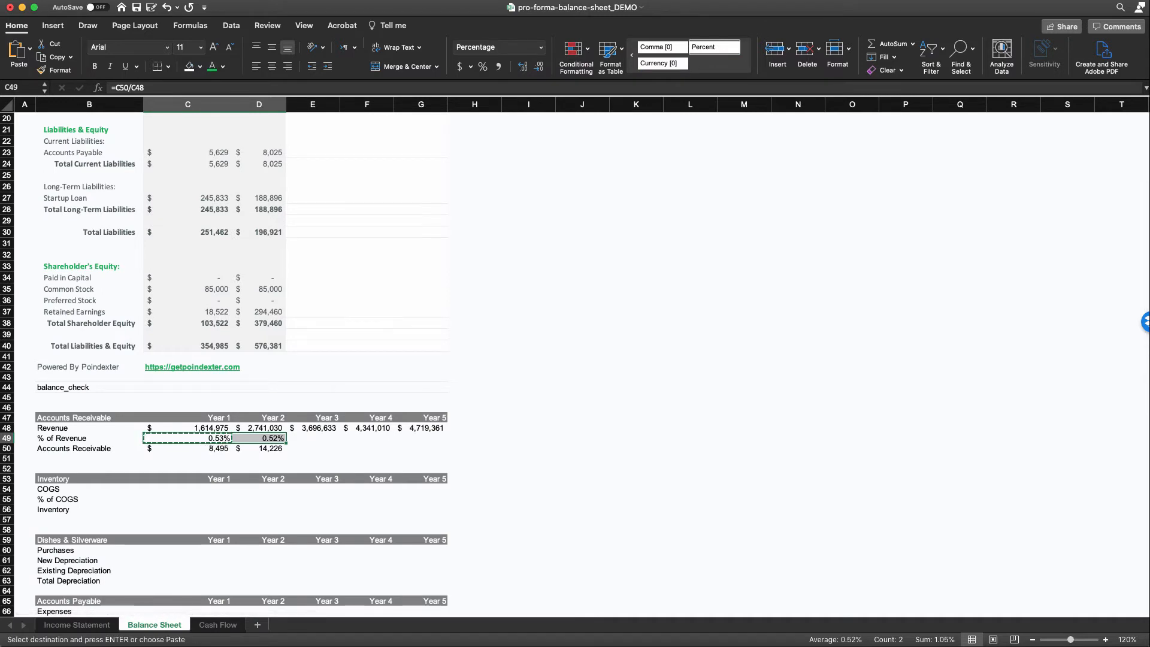
Step: Examine the Year 1 and Year 2 % of Revenue, Accounts Receivable and Revenue figures in C48:D50
click(187, 438)
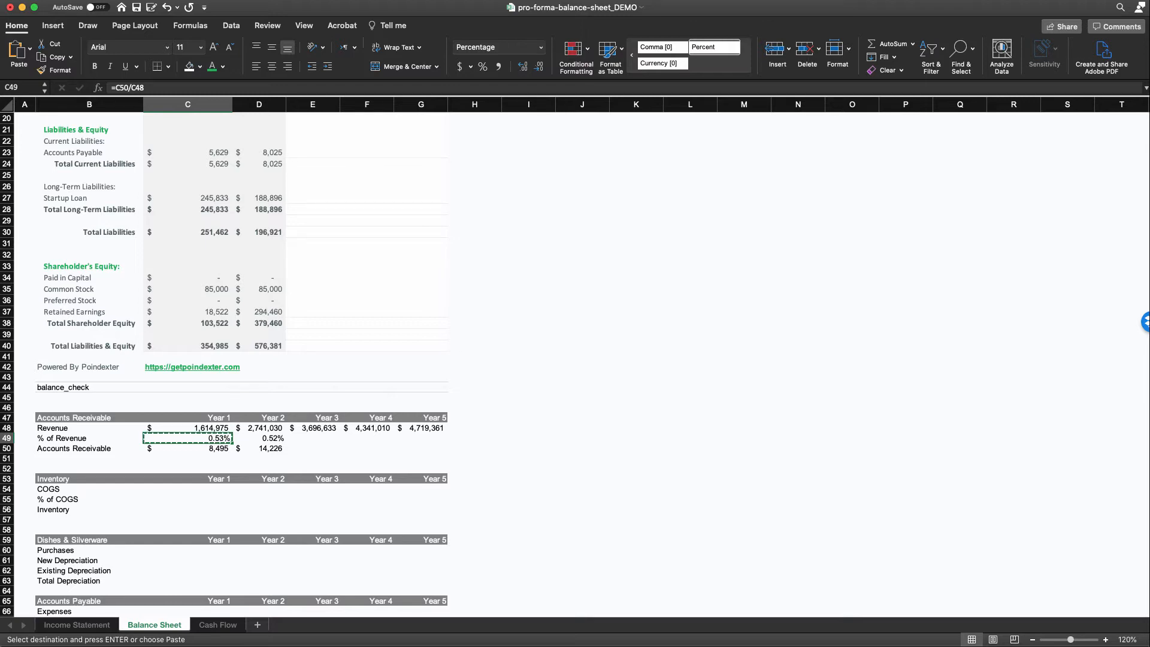
key(shift+Right)
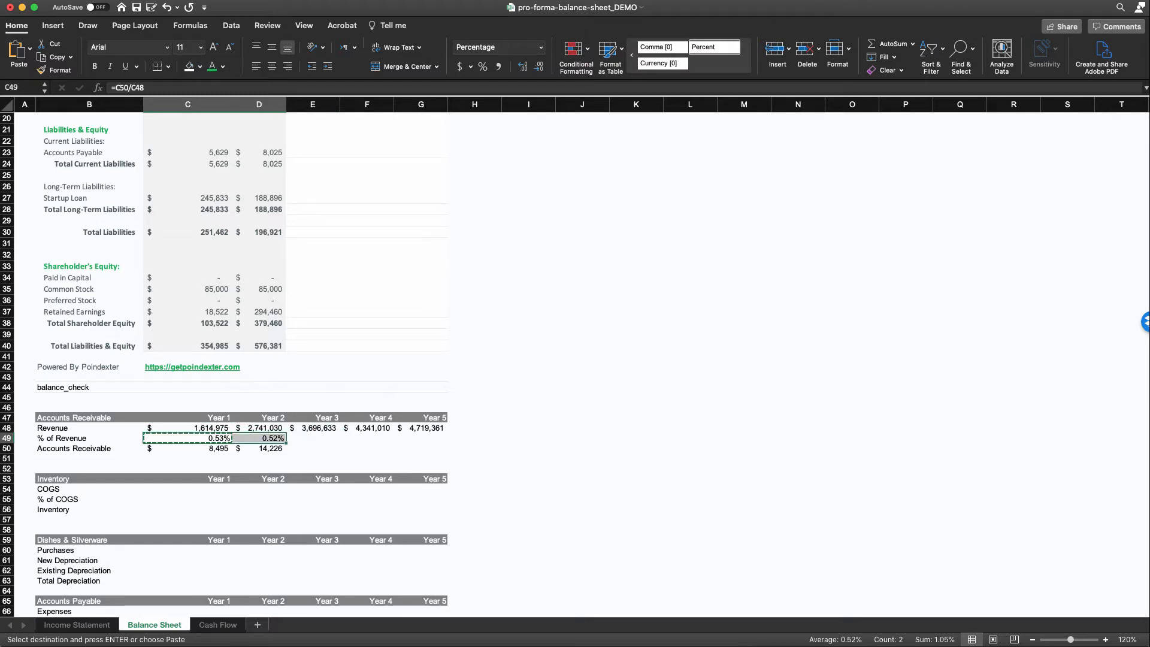
key(shift+Left)
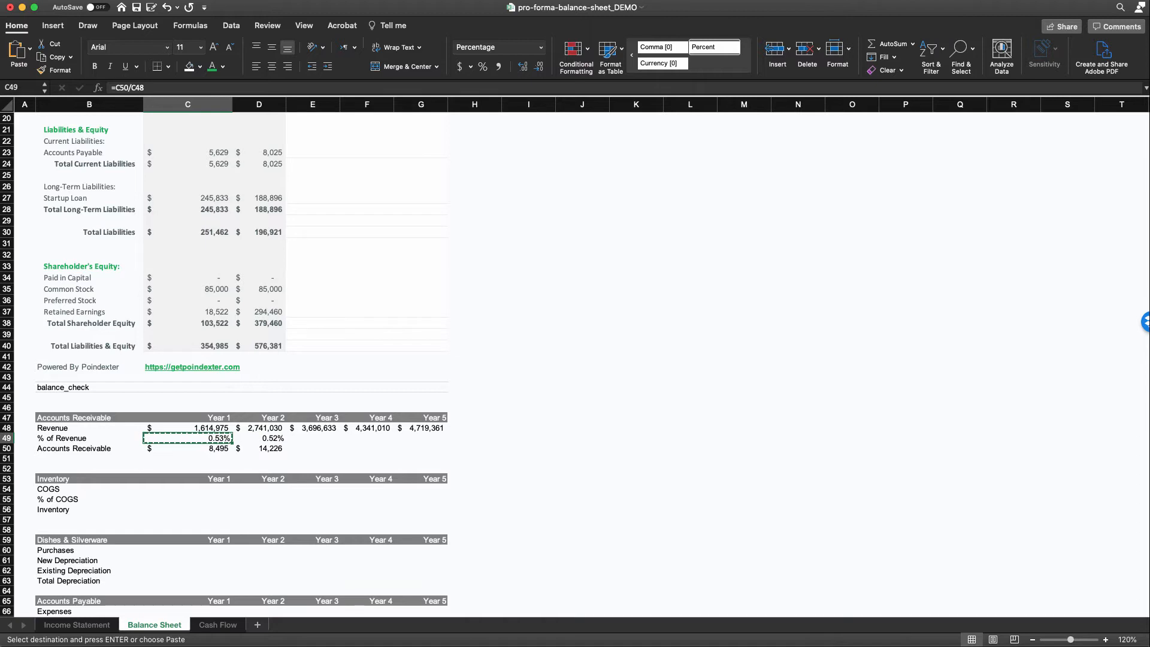
key(shift+Right)
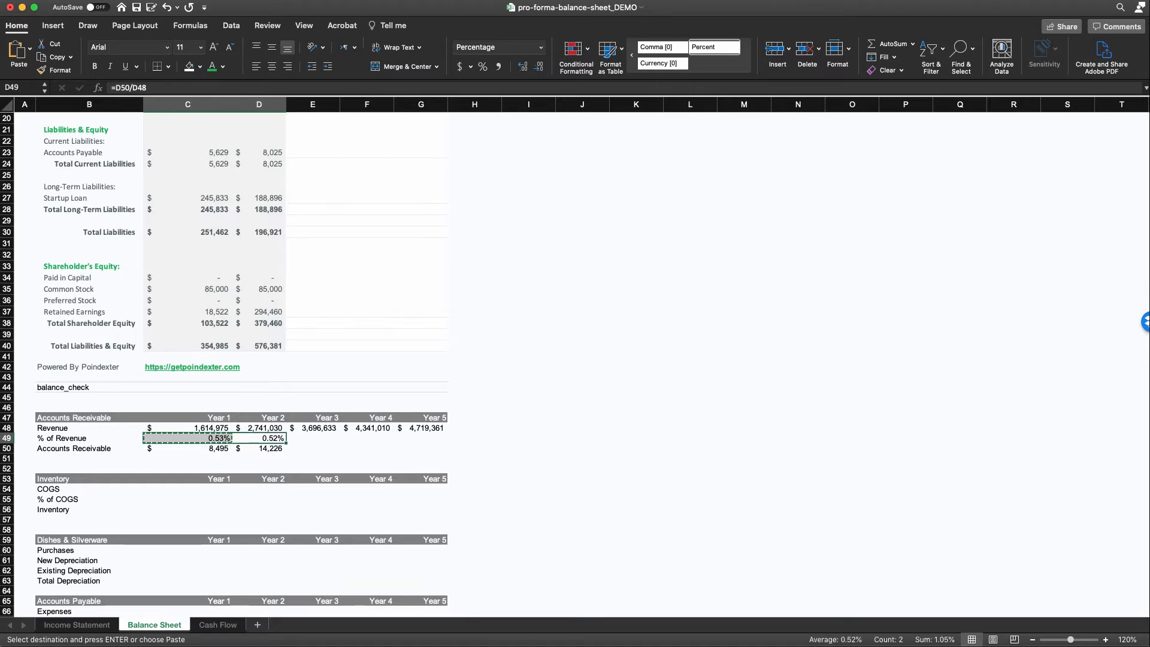
key(Down)
key(shift+Right)
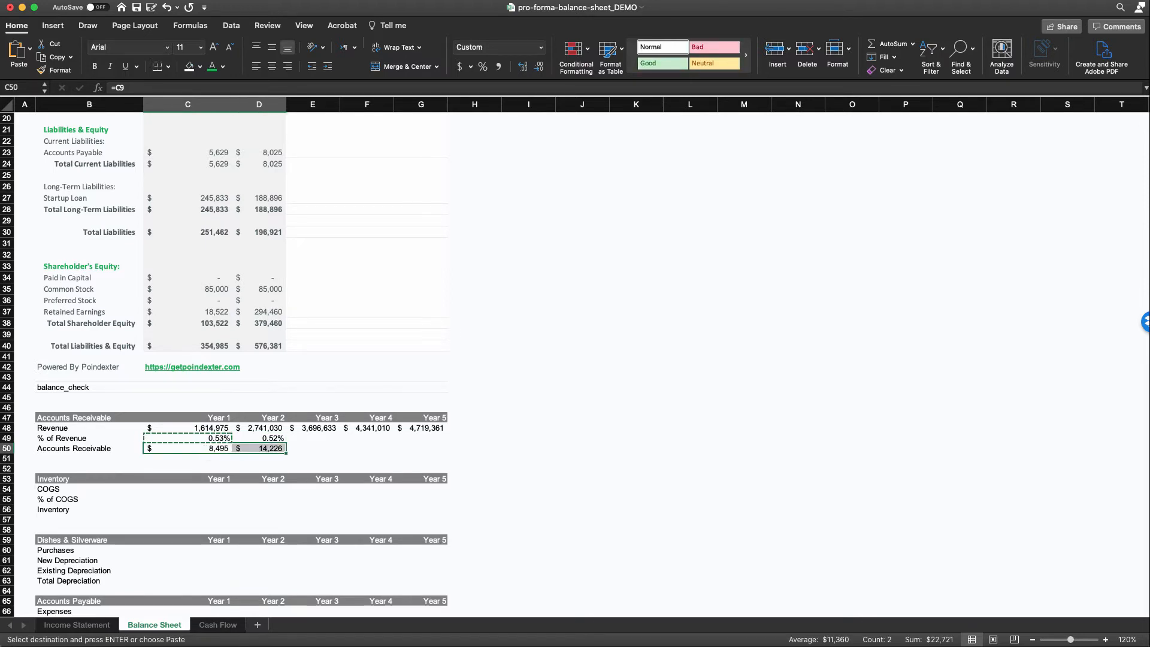
key(Up)
key(Up)
key(shift+Right)
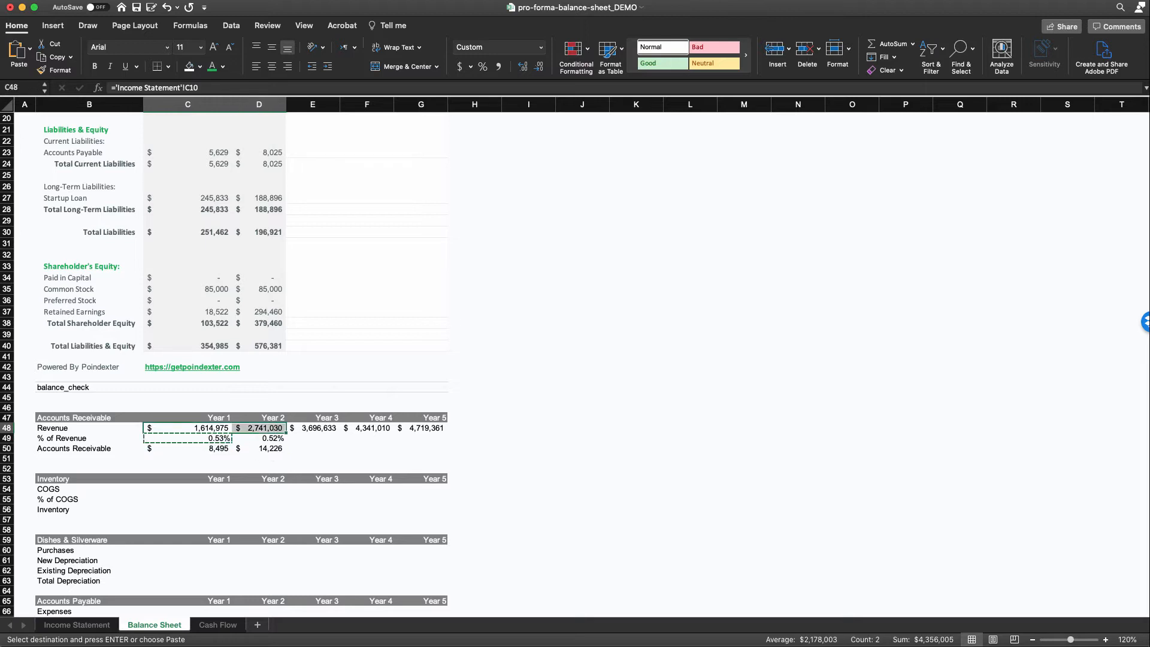
Step: Set the Year 3 % of Revenue in E49 to the average of the two historical percentages with =AVERAGE(C49:D49)
click(312, 448)
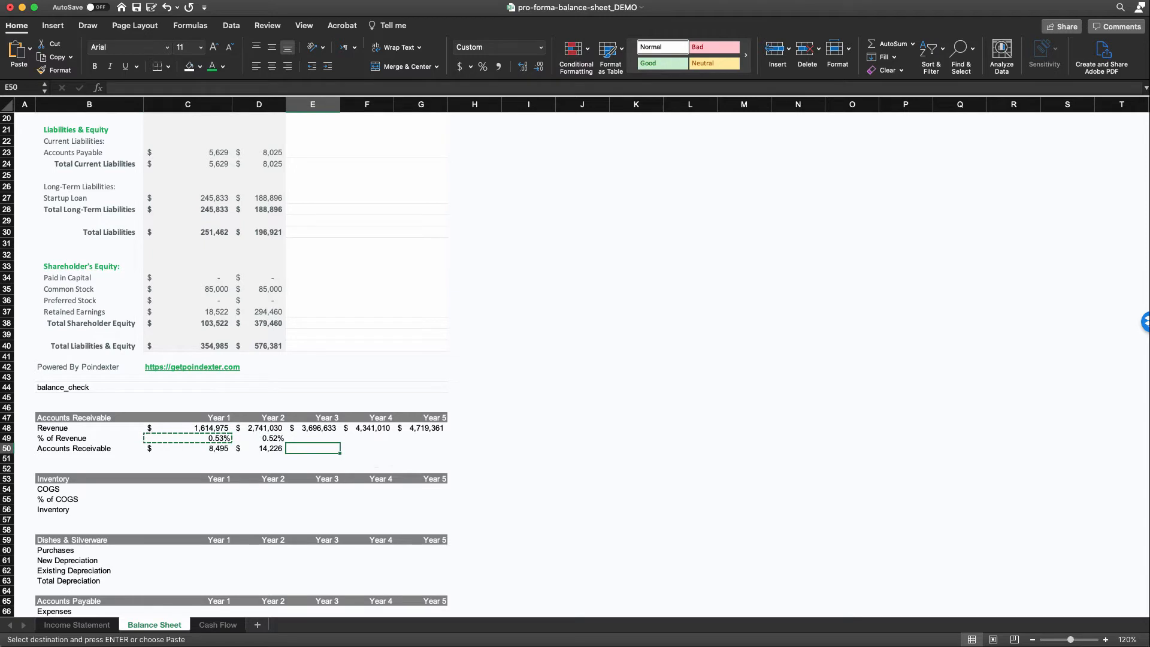
key(Up)
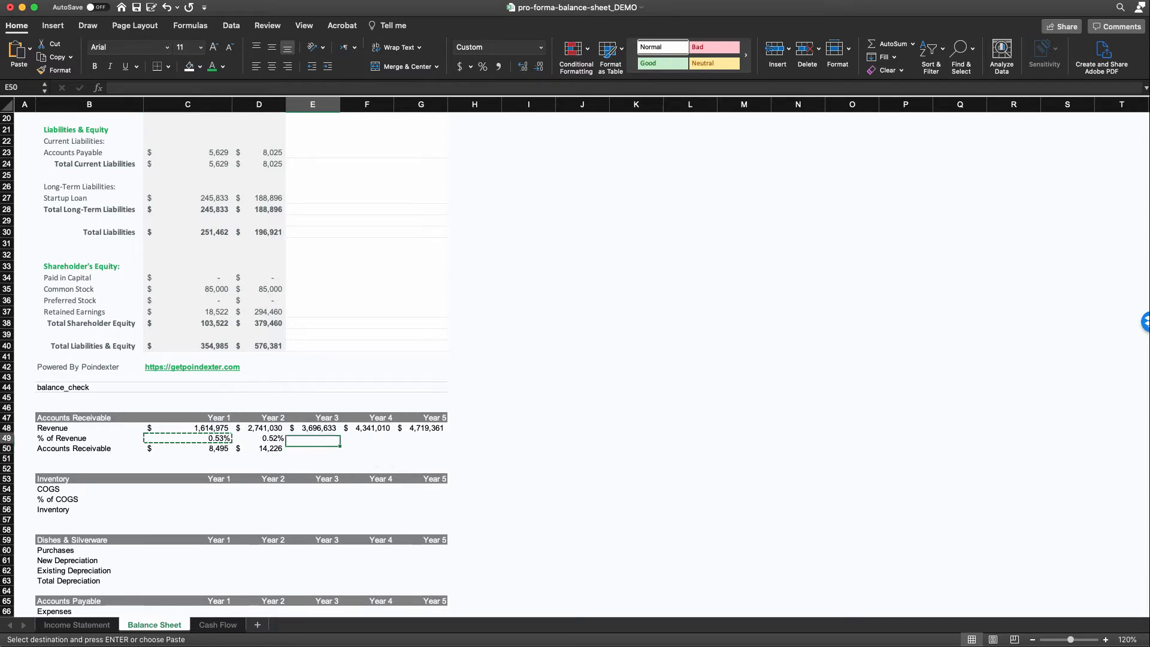
text(=)
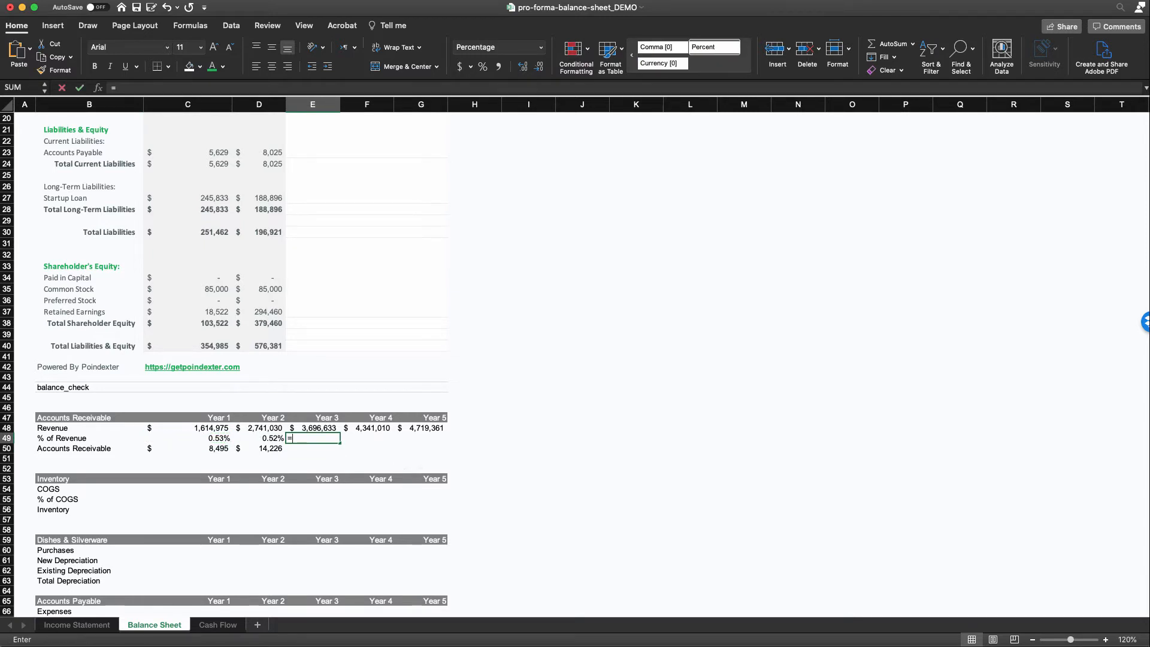
text(AVERAGE()
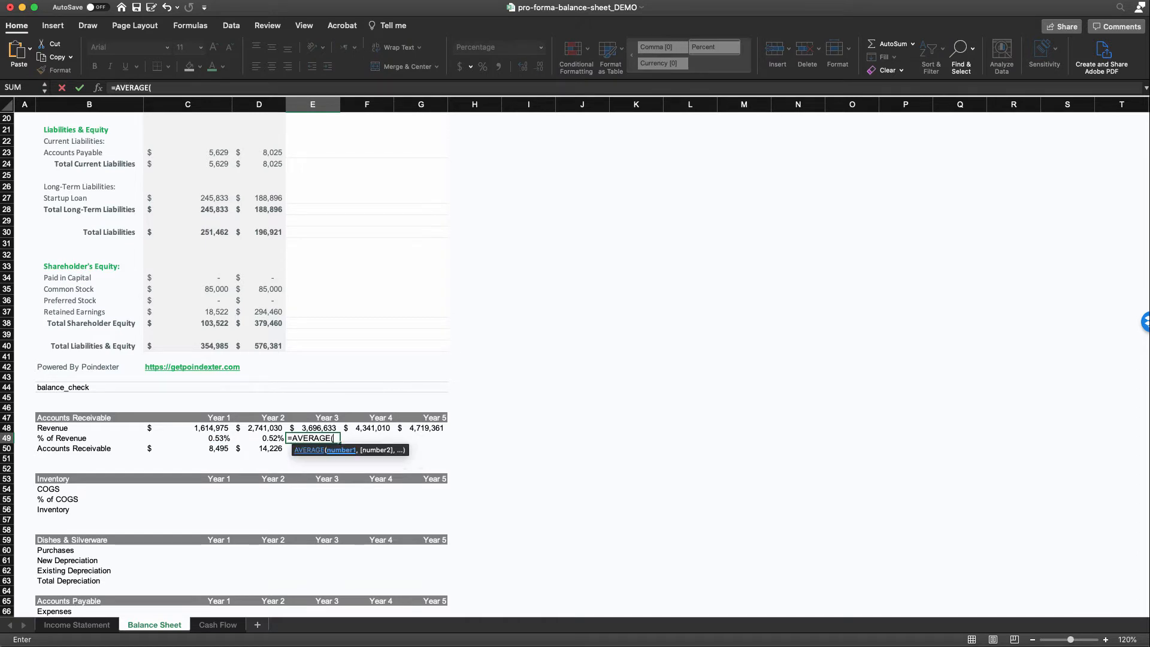
key(Left)
key(shift+Left)
key(Return)
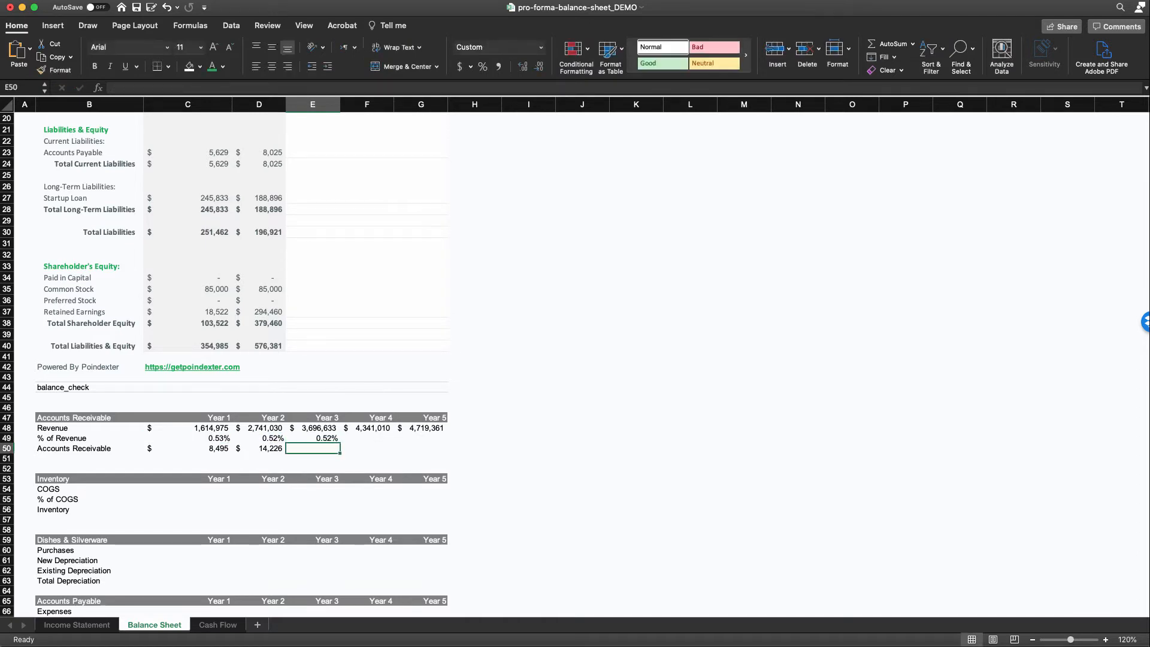
key(Up)
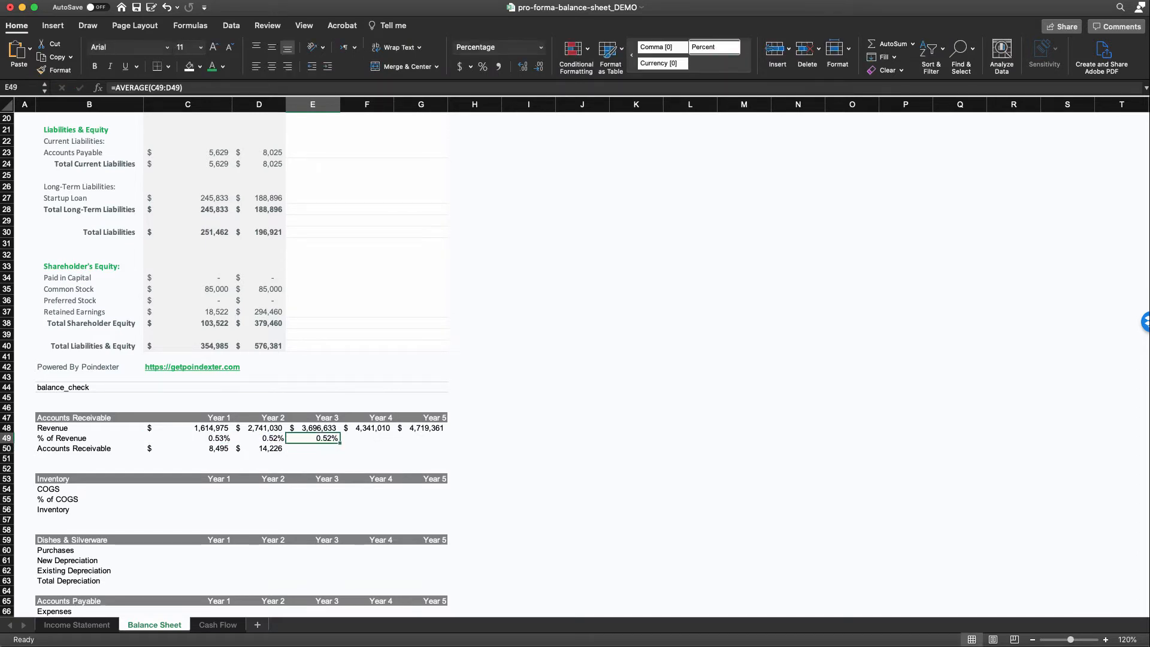
Step: Link the Year 4 % of Revenue in F49 to the preceding year with =E49 and copy the formula to Year 5 in G49
key(Right)
text(=E49)
key(Return)
key(Up)
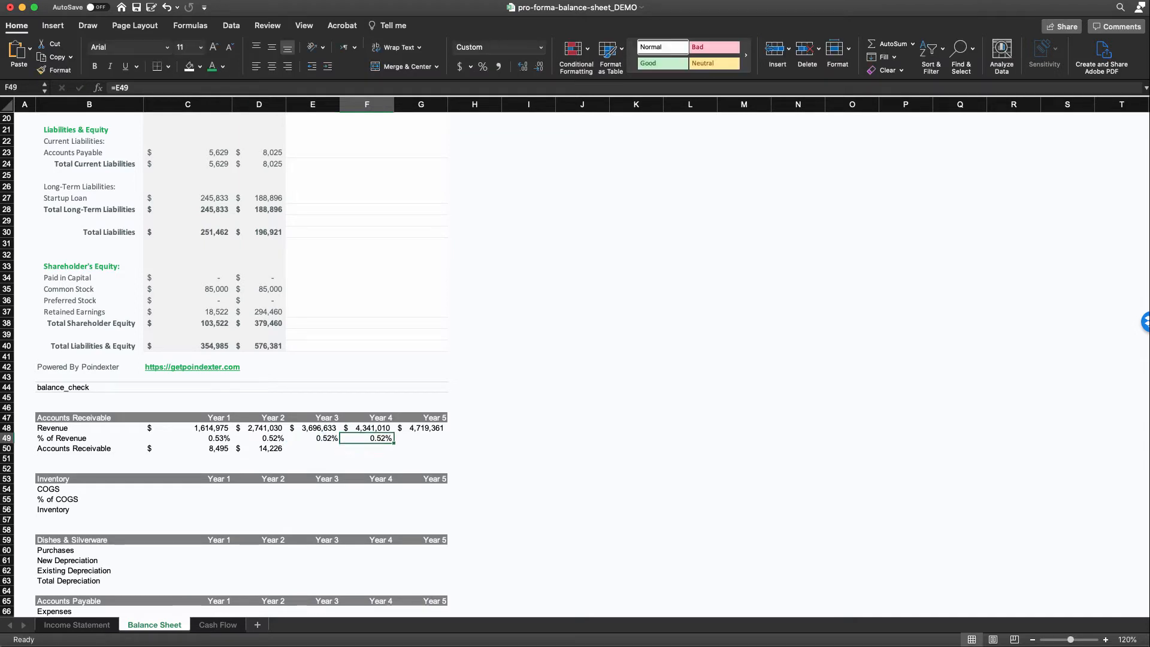
key(super+c)
key(Right)
key(super+v)
key(Down)
key(Left)
key(Left)
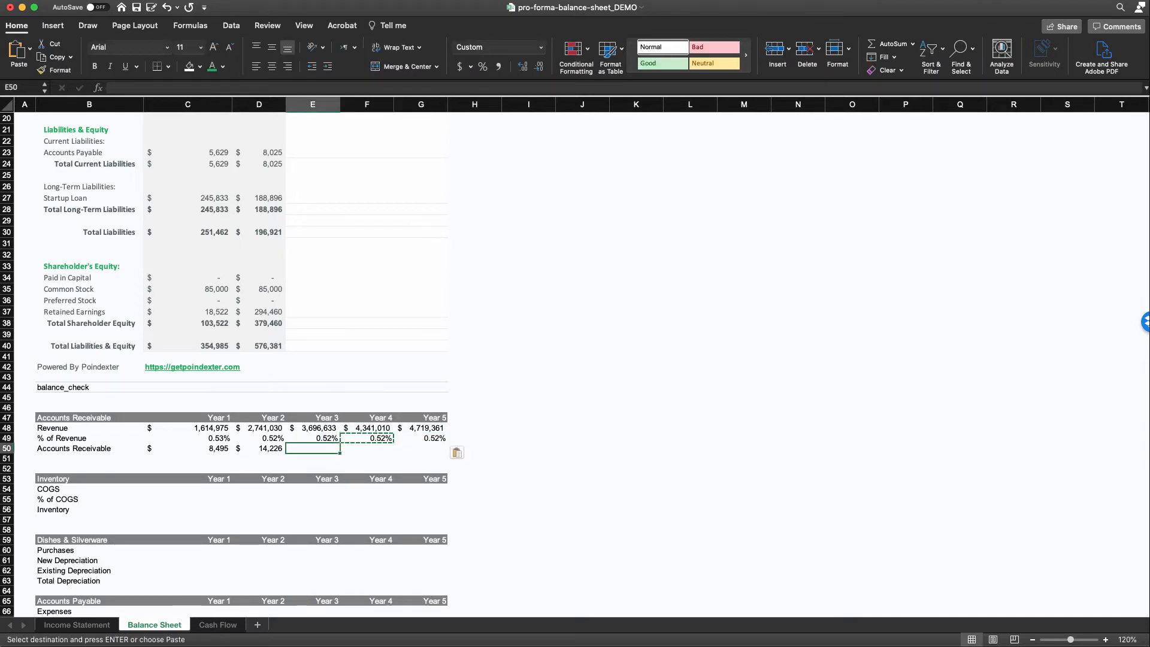
Step: Calculate Year 3 Accounts Receivable in E50 with =E48*E49 and fill the formula across to Year 5 in G50
text(=)
key(Up)
key(Up)
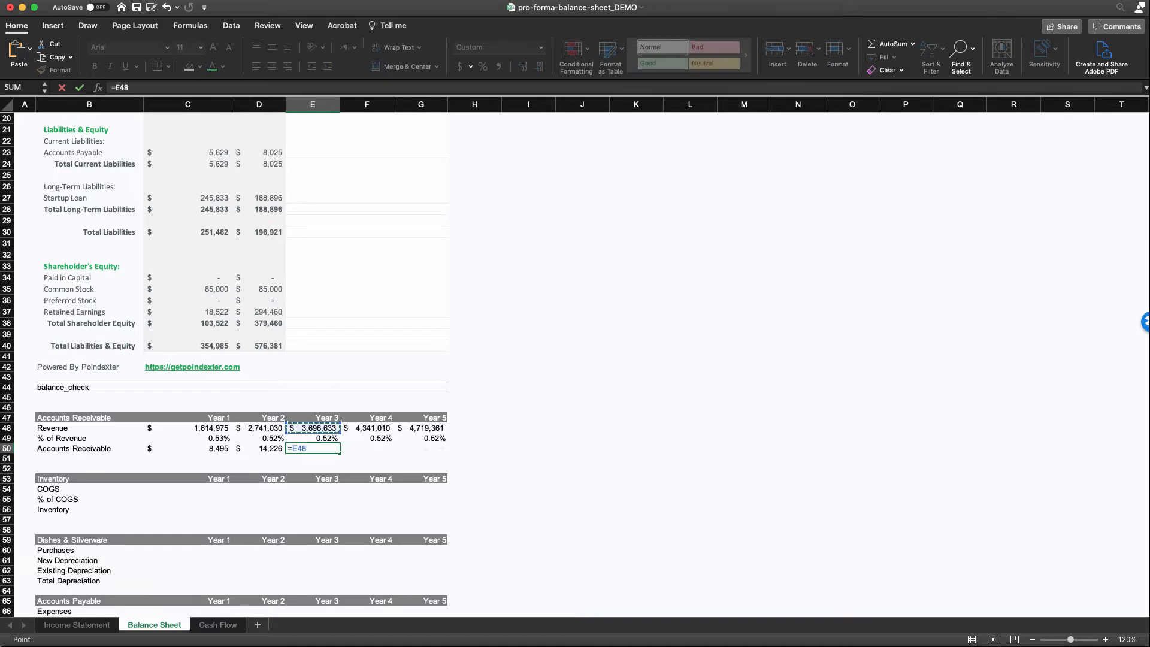
text(*)
key(Up)
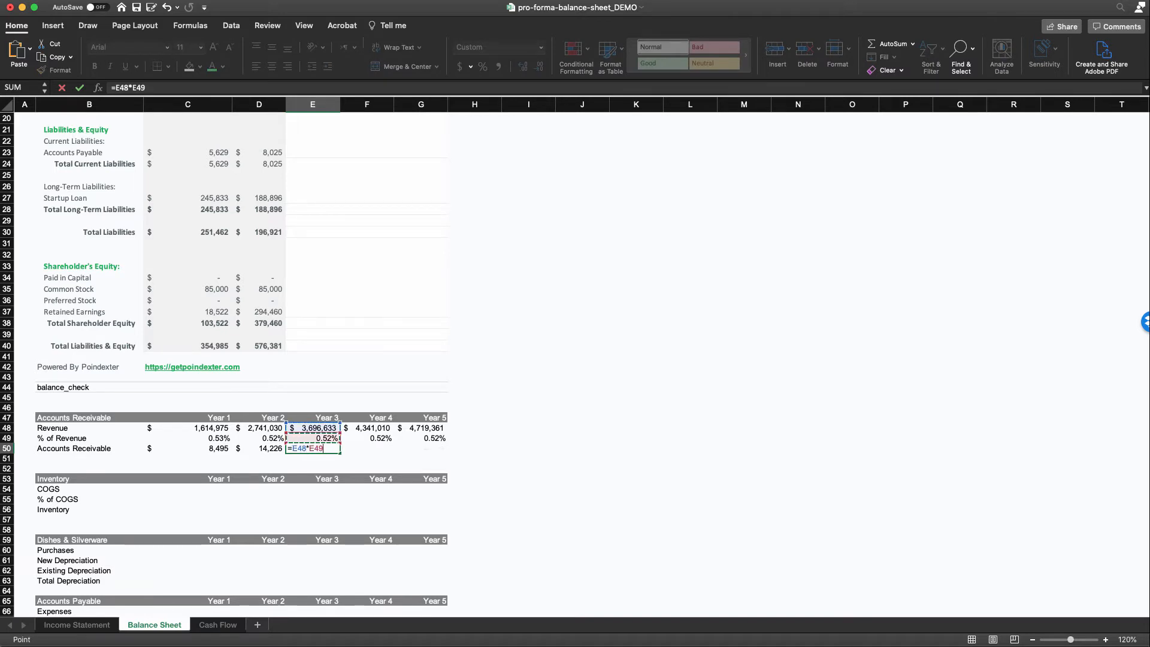
key(Return)
key(Up)
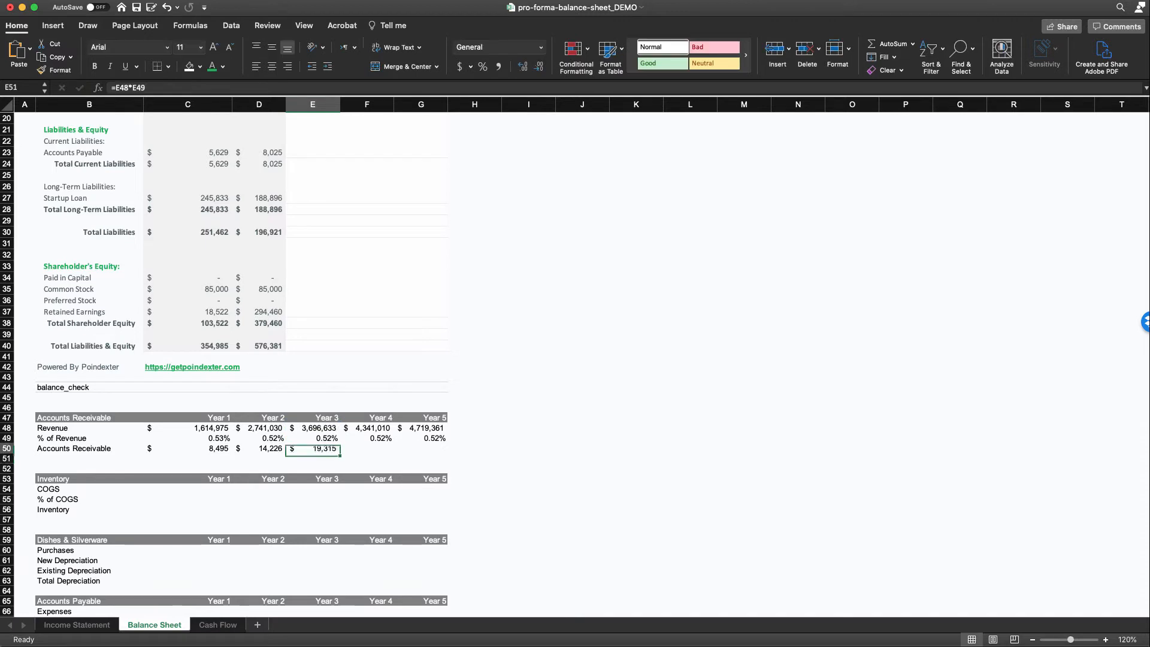
drag(340, 454, 446, 451)
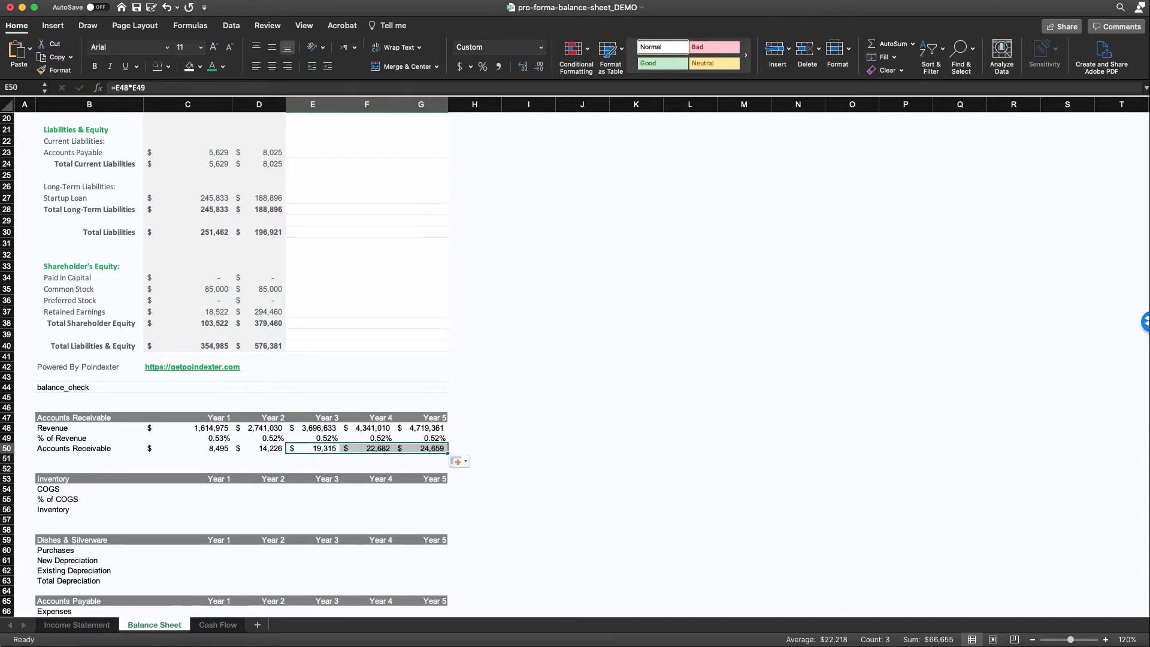
click(529, 448)
click(259, 459)
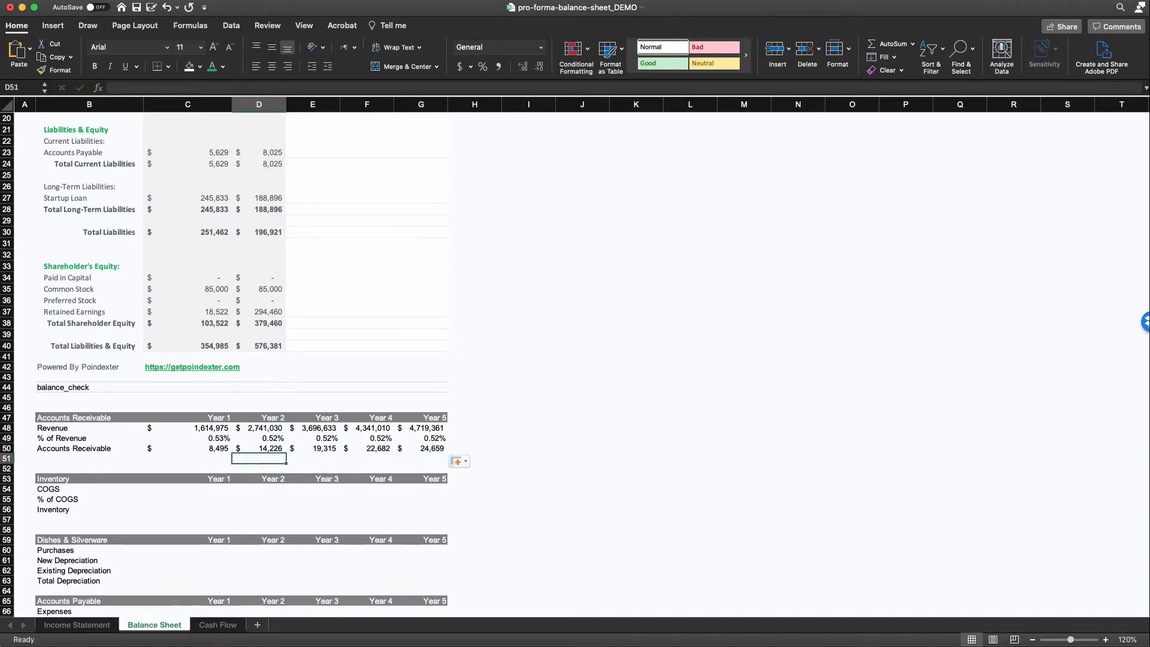
Step: Link the Dec-21 Accounts Receivable in E9 of the balance sheet to the supporting schedule with =E50
scroll(259, 458, up, 2)
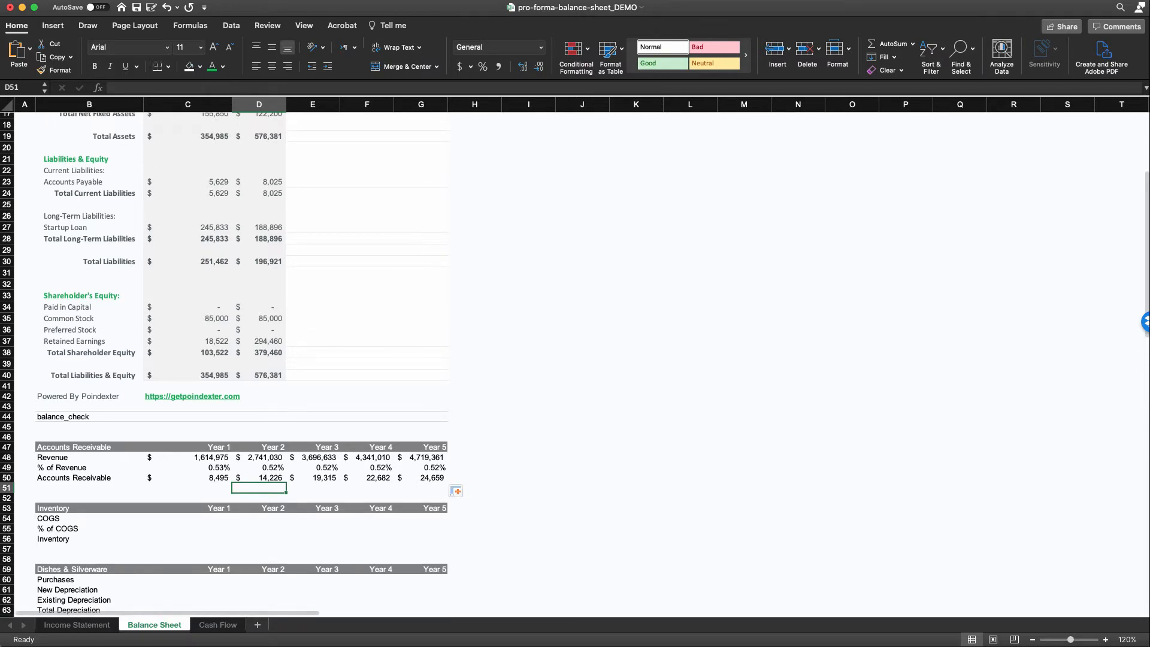
scroll(258, 458, up, 5)
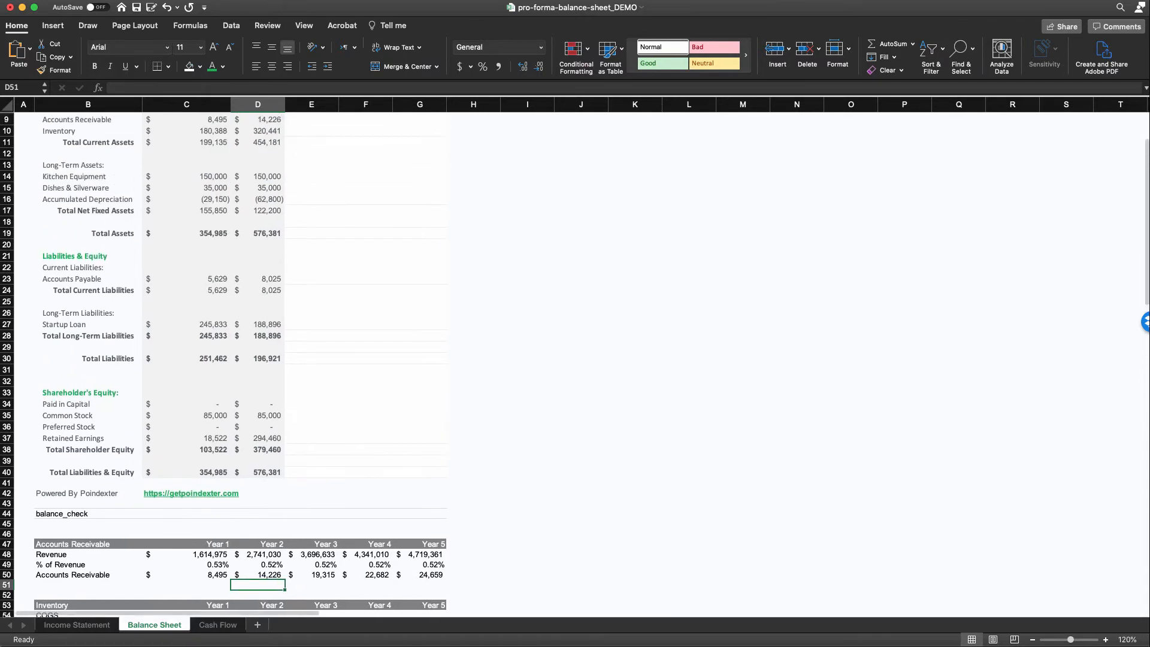
scroll(259, 458, up, 5)
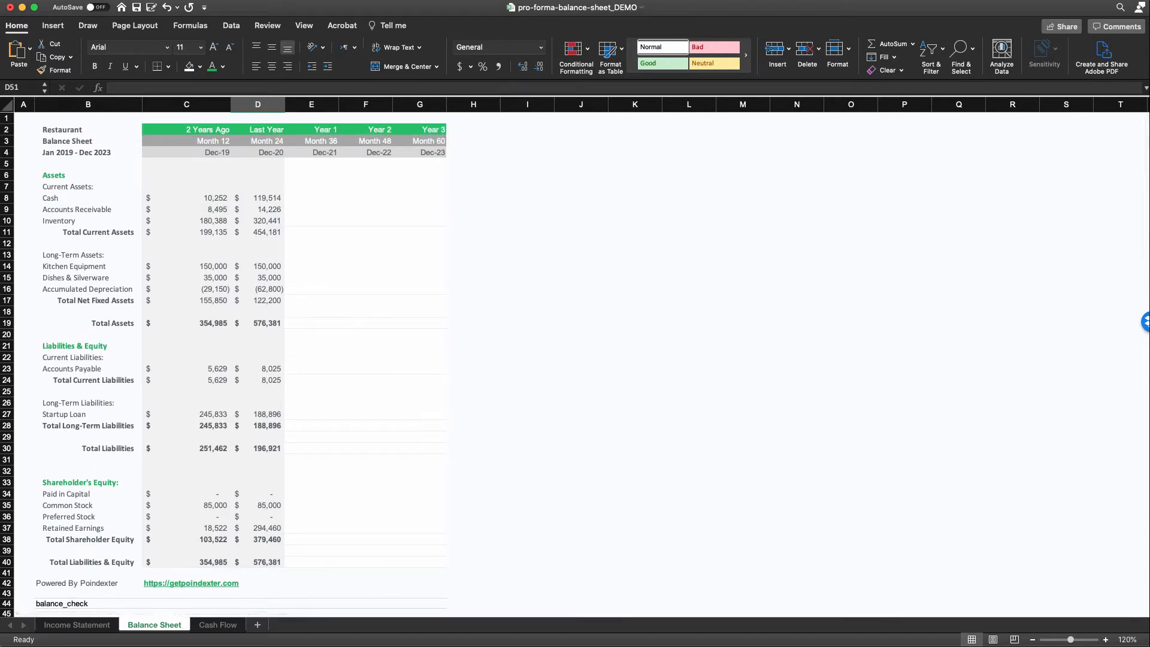
click(311, 209)
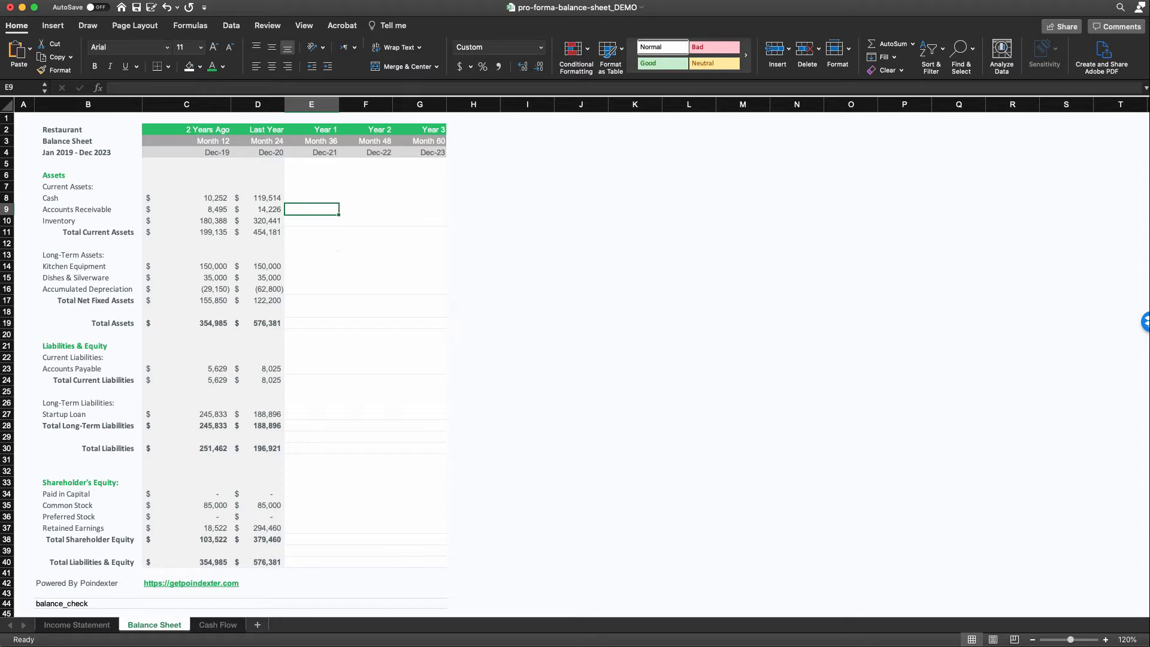
text(=)
scroll(297, 265, down, 1)
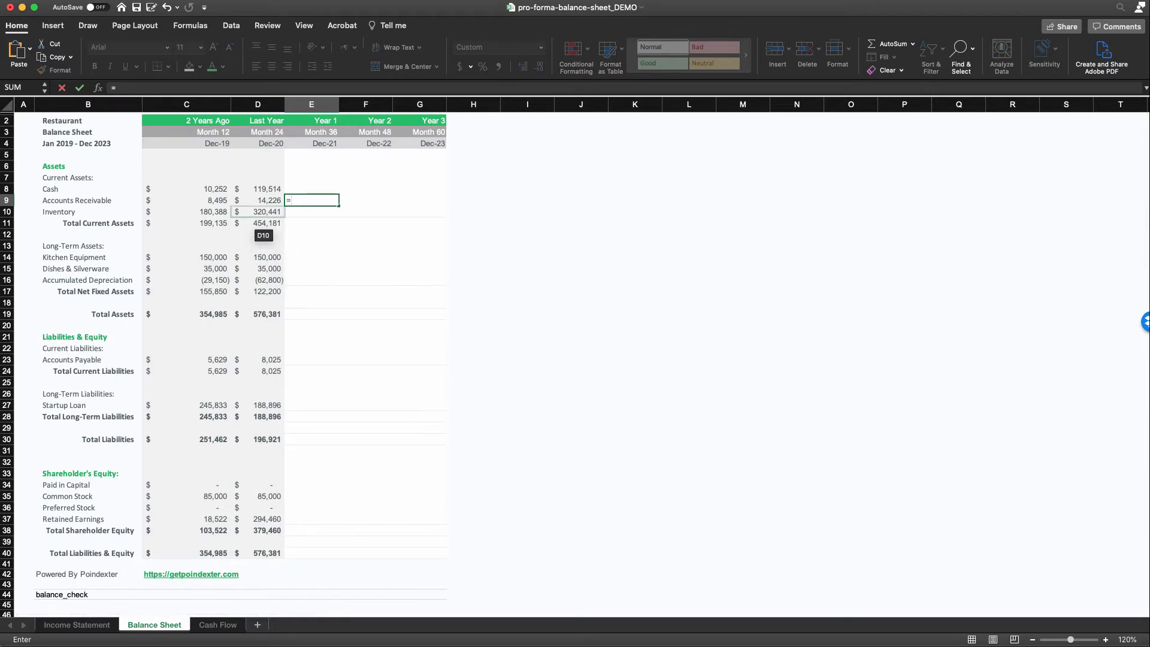
scroll(288, 330, down, 10)
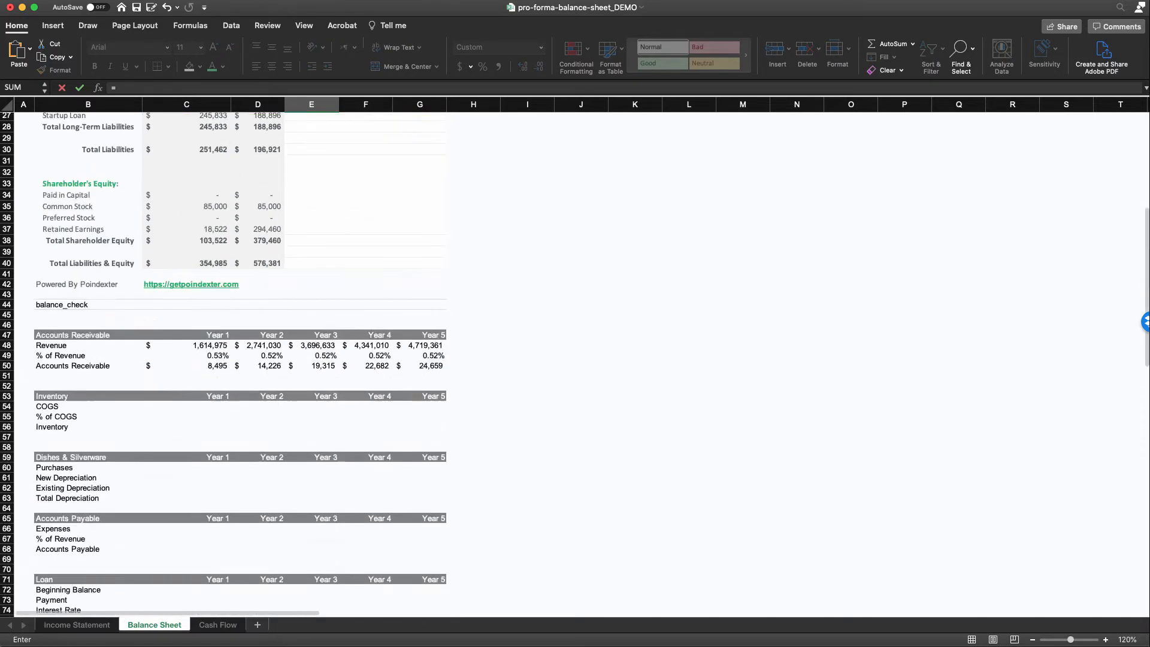
click(315, 365)
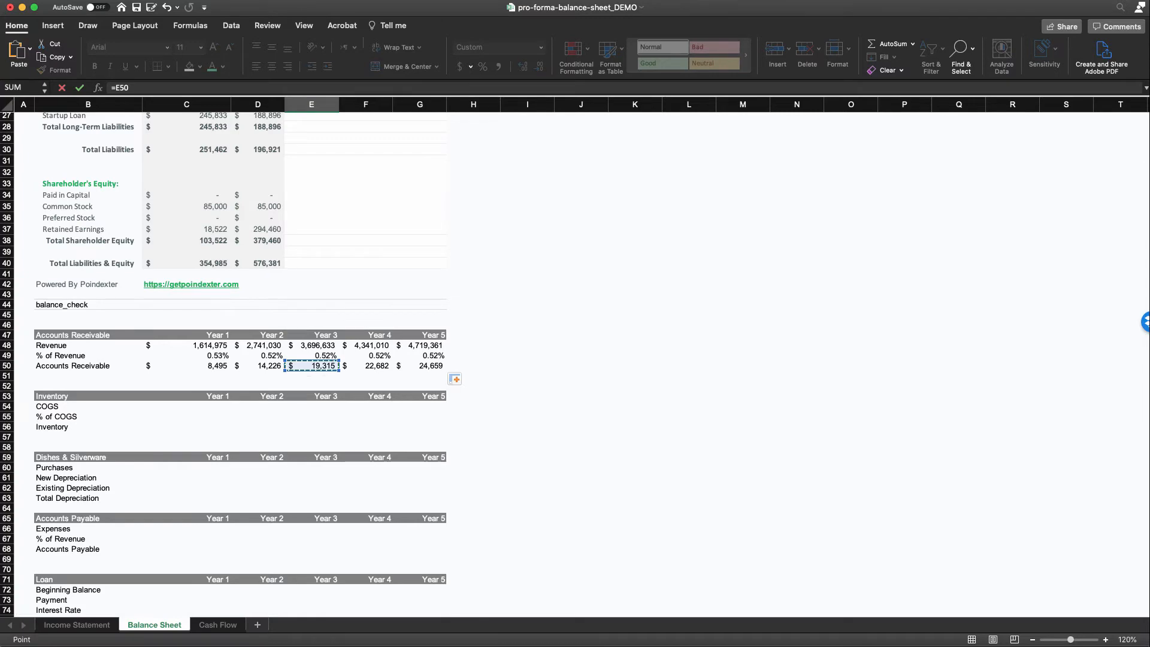
key(Return)
key(Down)
key(Down)
key(Down)
key(Down)
key(Down)
key(Down)
key(Down)
key(Down)
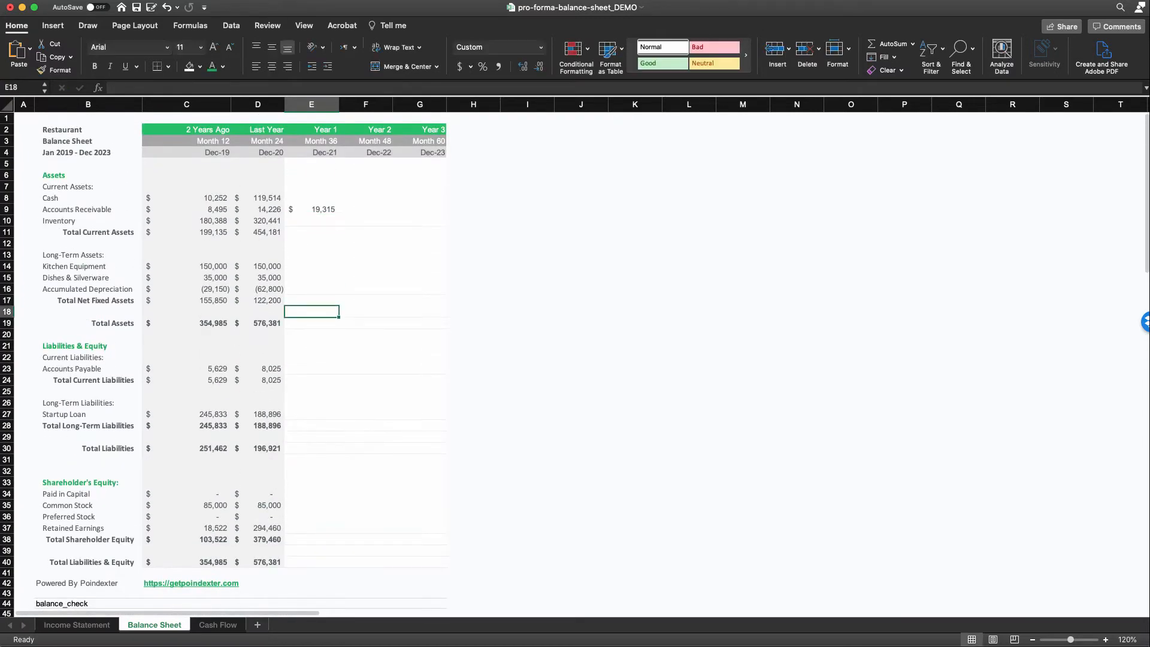
Step: Fill the Accounts Receivable link from E9 across Dec-22 and Dec-23 in F9:G9
click(312, 210)
drag(339, 215, 428, 212)
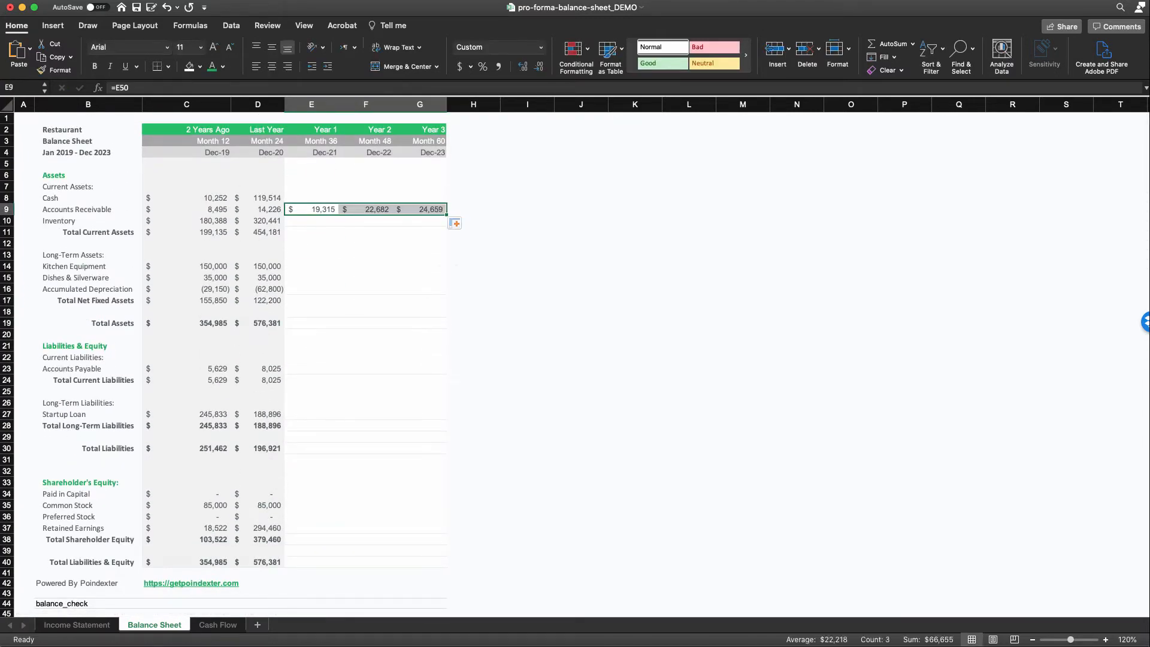
click(368, 243)
Step: Examine the Inventory line among the current assets, the COGS row of the Inventory schedule, and the Dec-20 Accounts Receivable
key(Left)
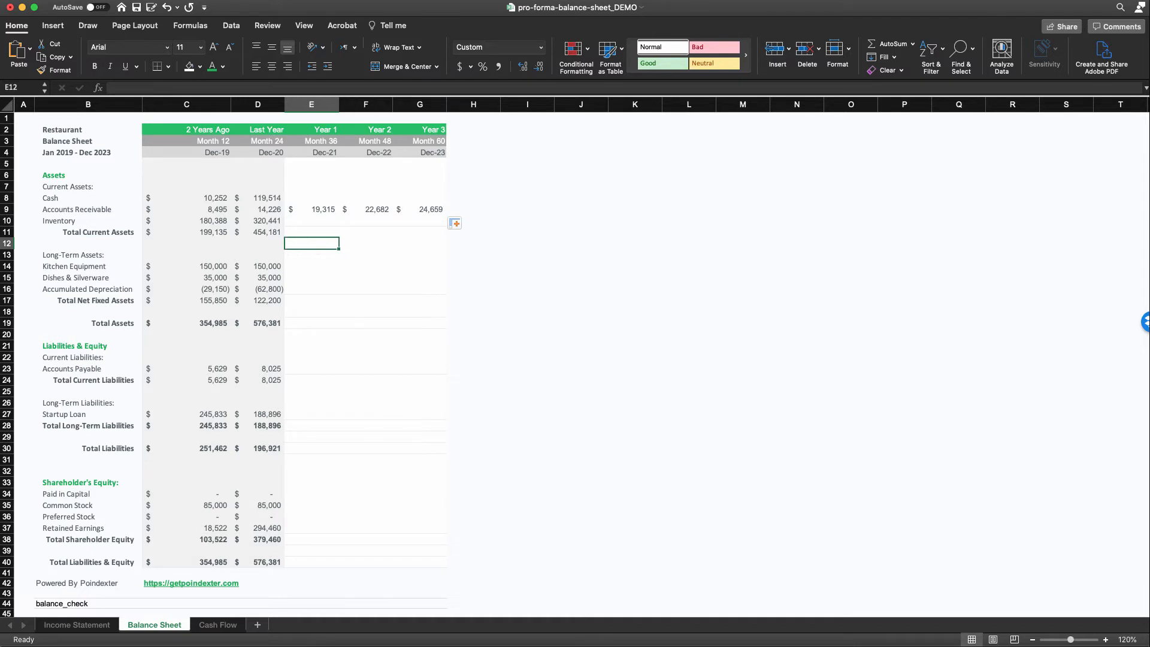
key(Up)
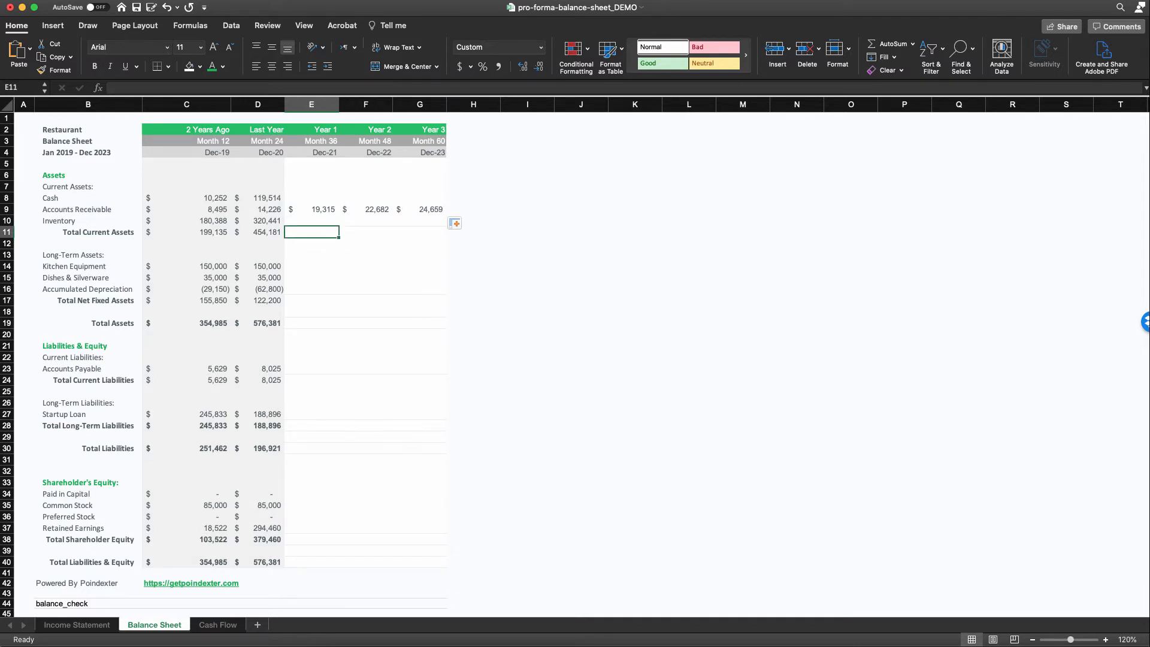
key(Up)
scroll(575, 365, down, 10)
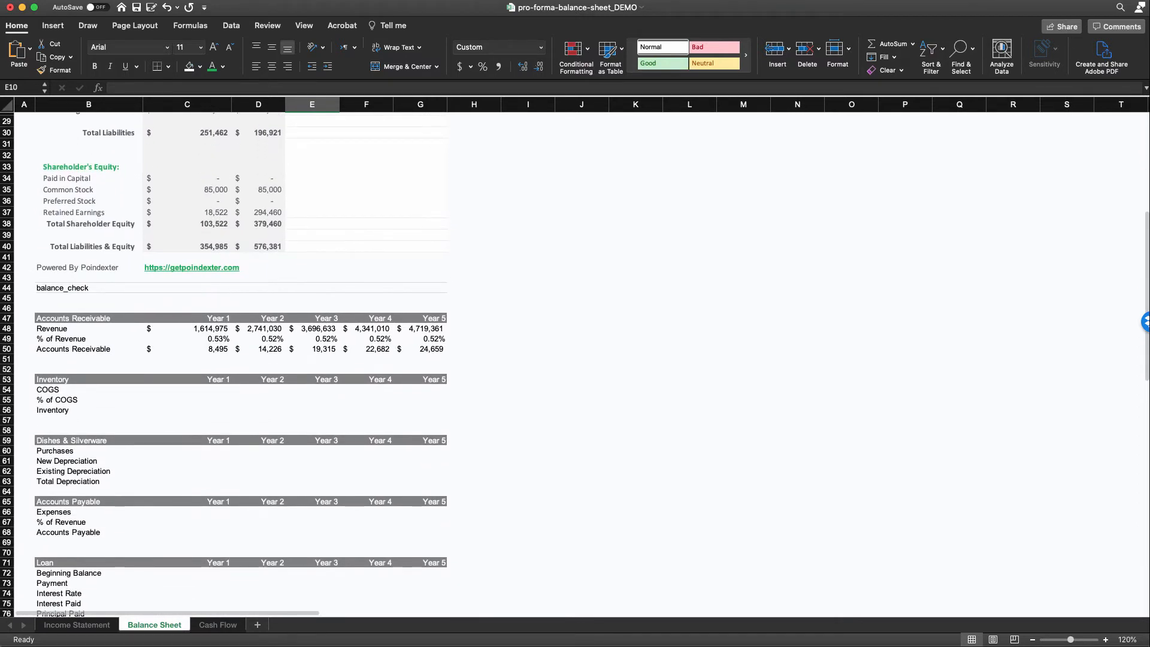
scroll(575, 364, down, 1)
click(187, 383)
key(Up)
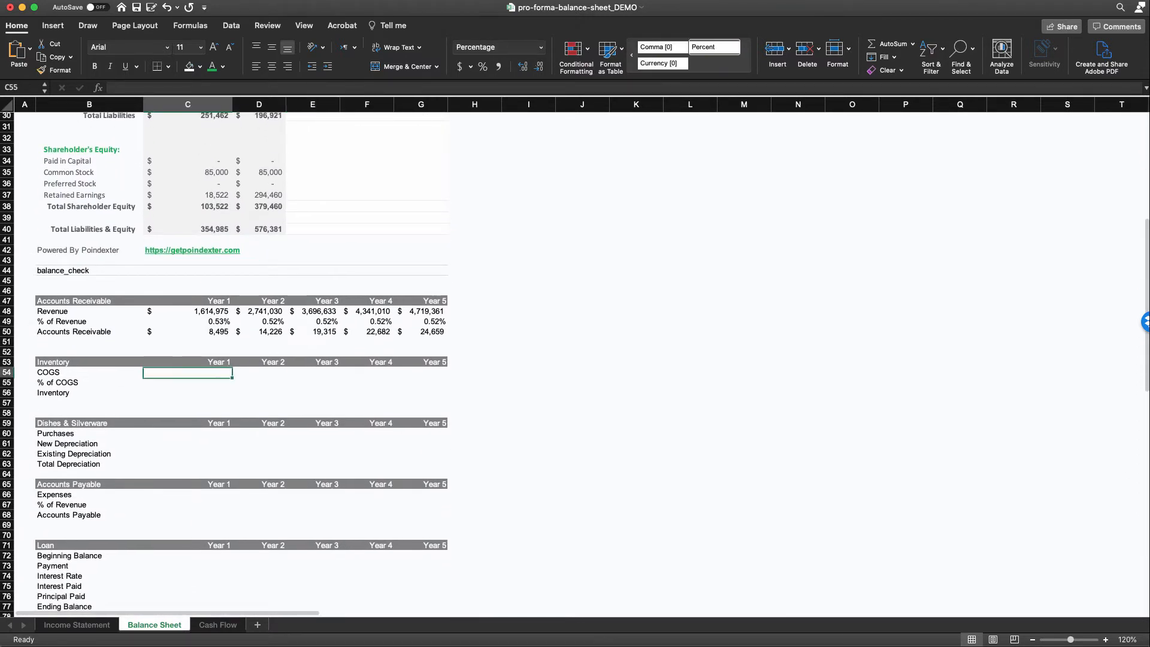
key(Left)
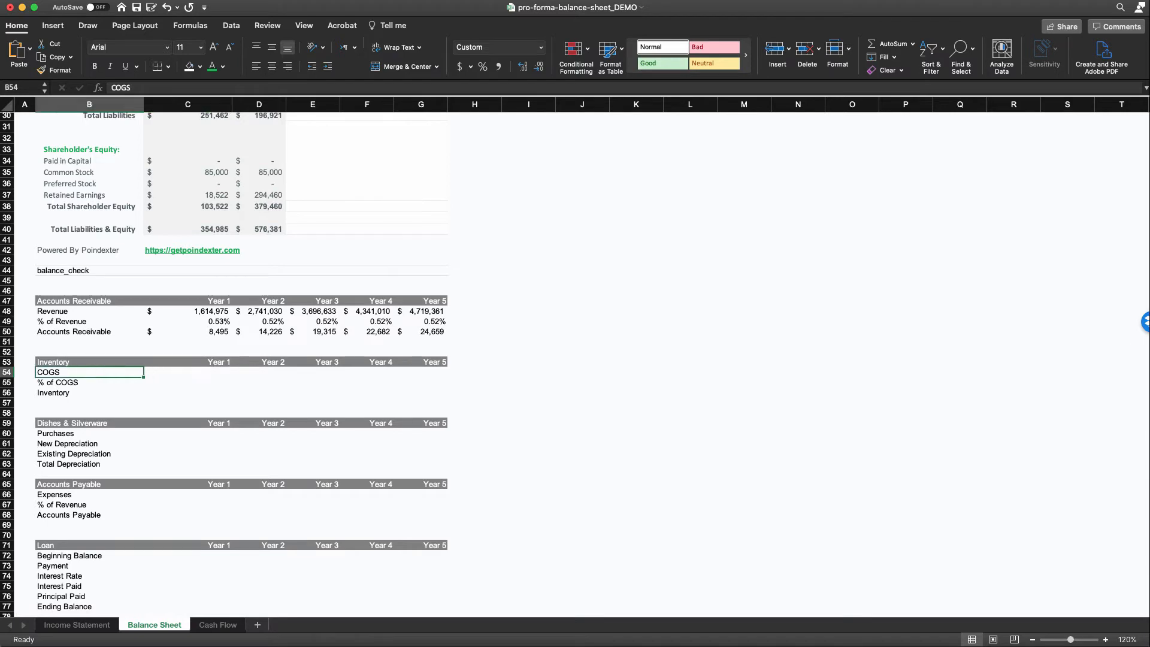
key(Right)
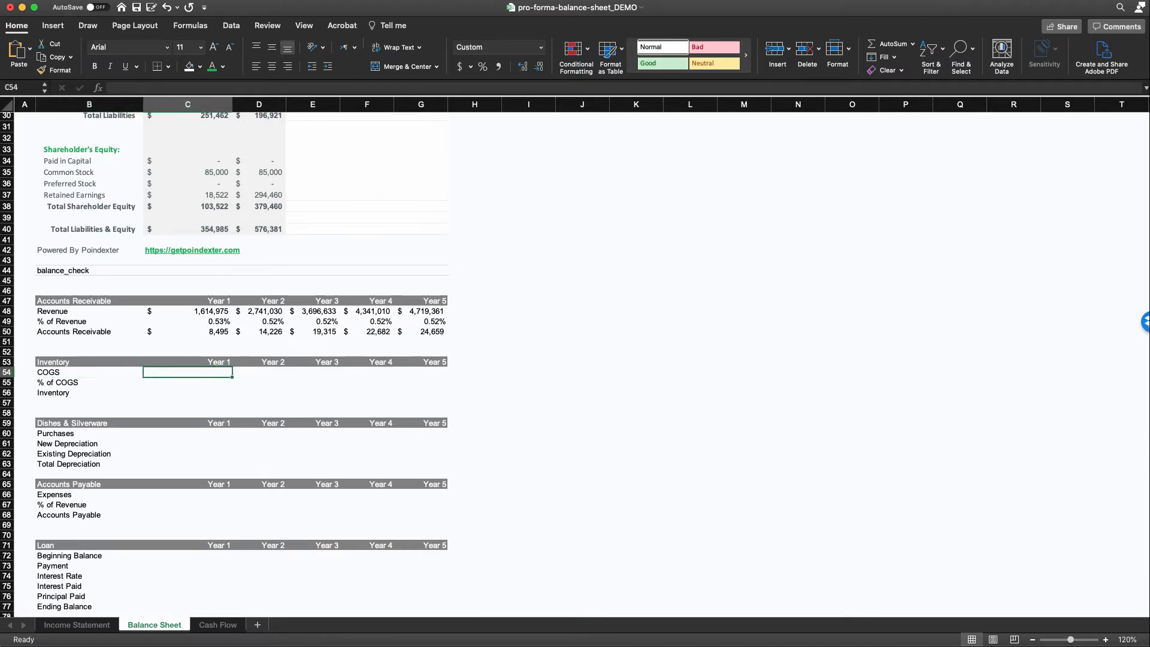
scroll(575, 365, up, 2)
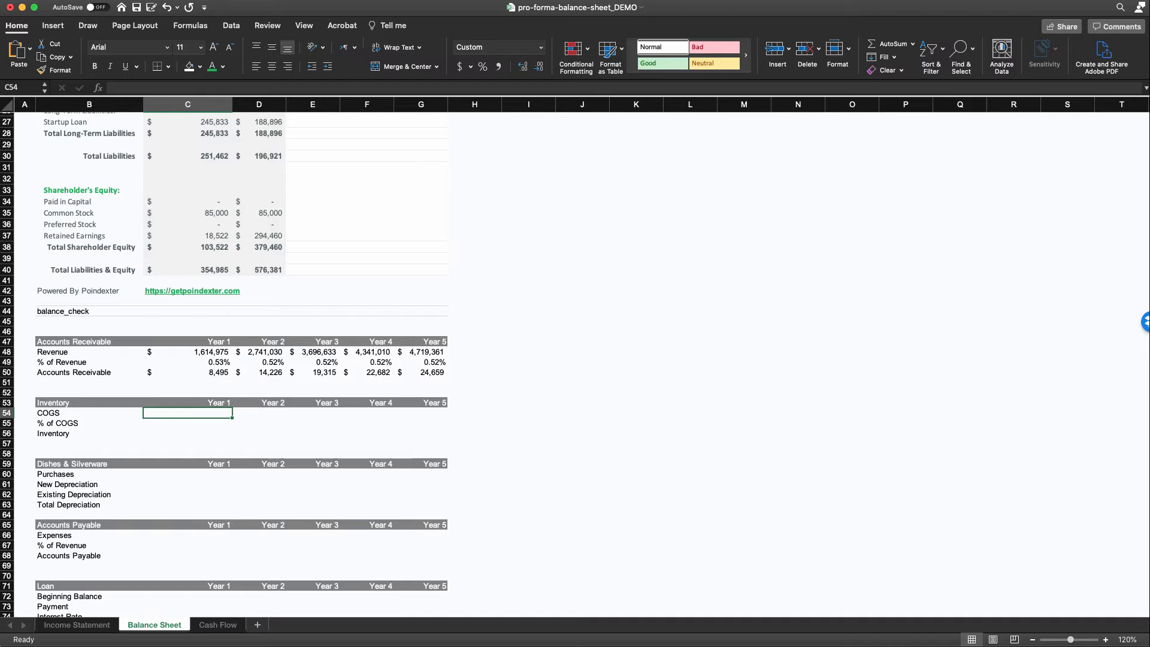
scroll(240, 365, up, 15)
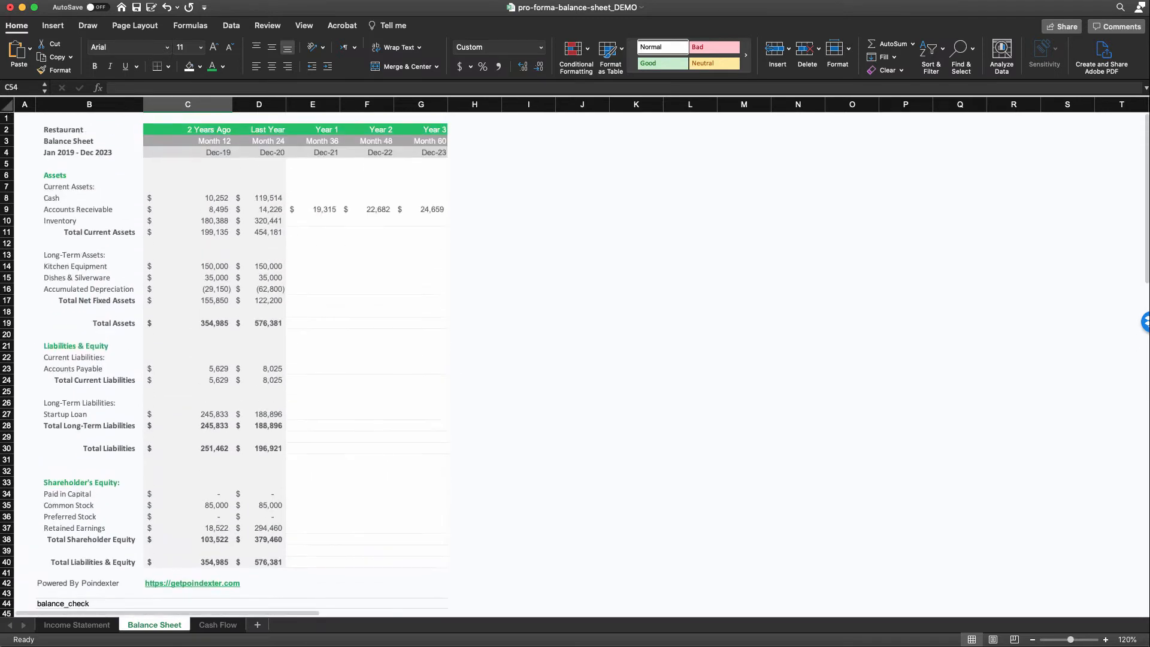
click(258, 210)
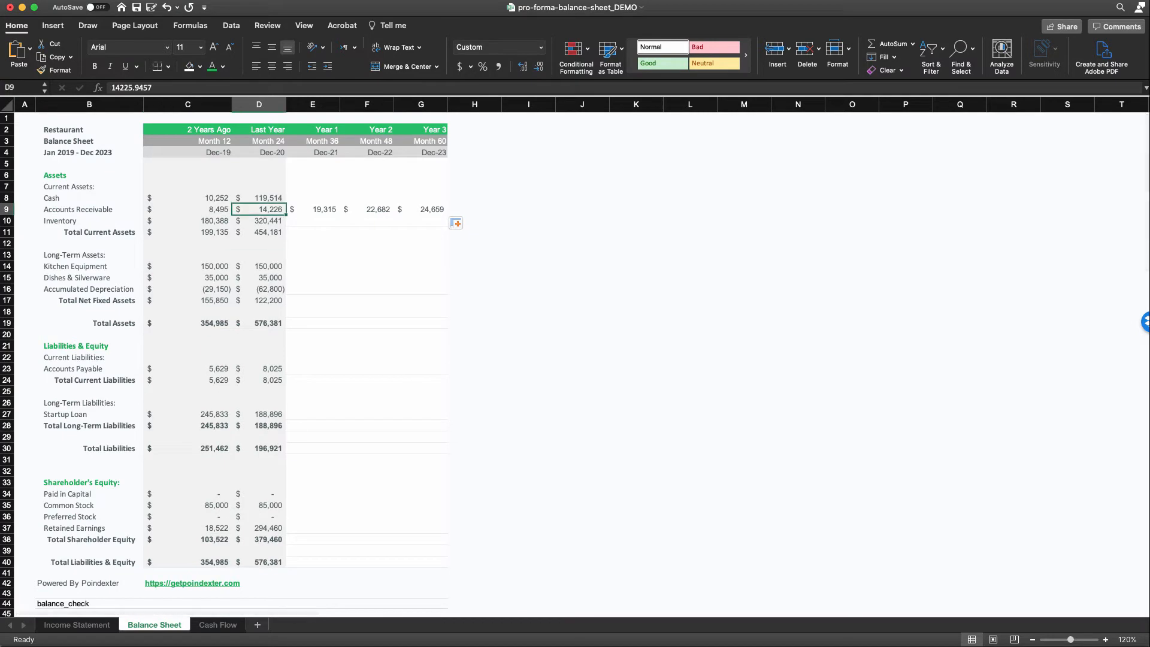
Step: Review the Dec-19 and Dec-20 inside meal and patio table costs and the Dec-19 Total Cost of Revenue on the Income Statement
click(77, 625)
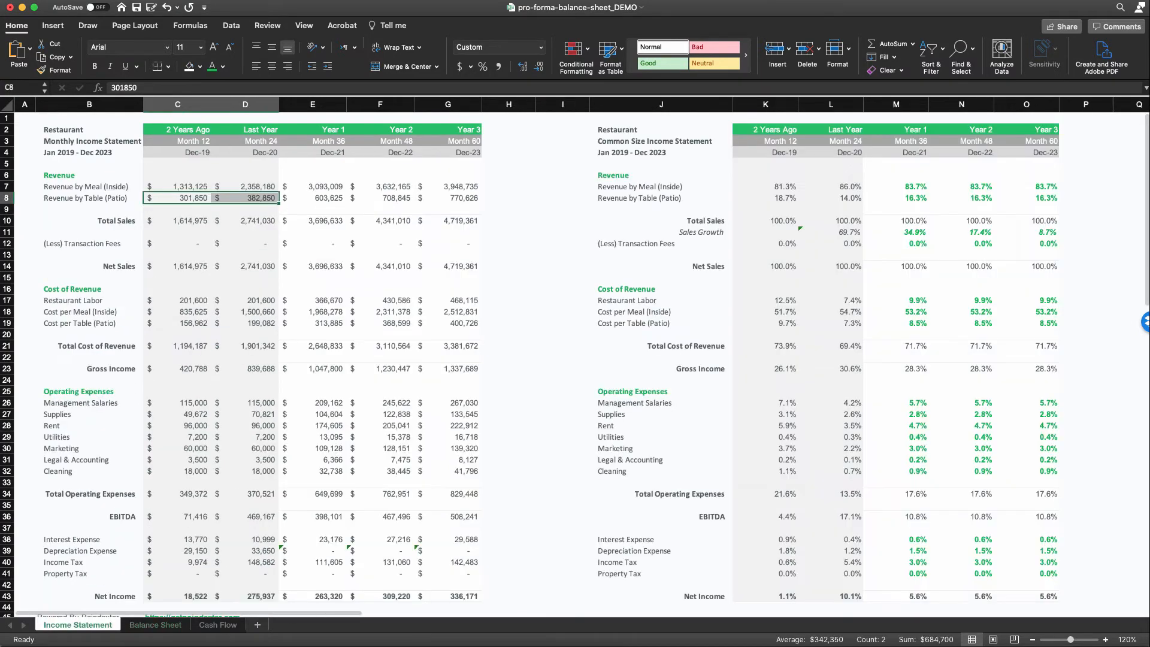
scroll(576, 365, down, 2)
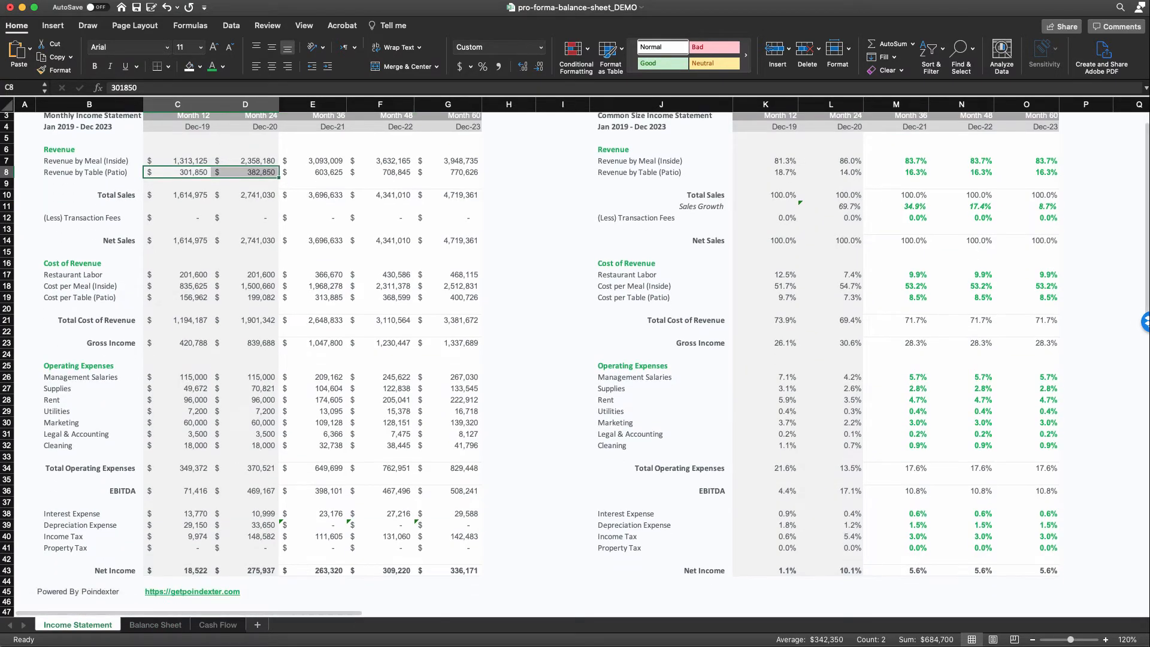
drag(180, 298, 245, 286)
scroll(575, 365, right, 1)
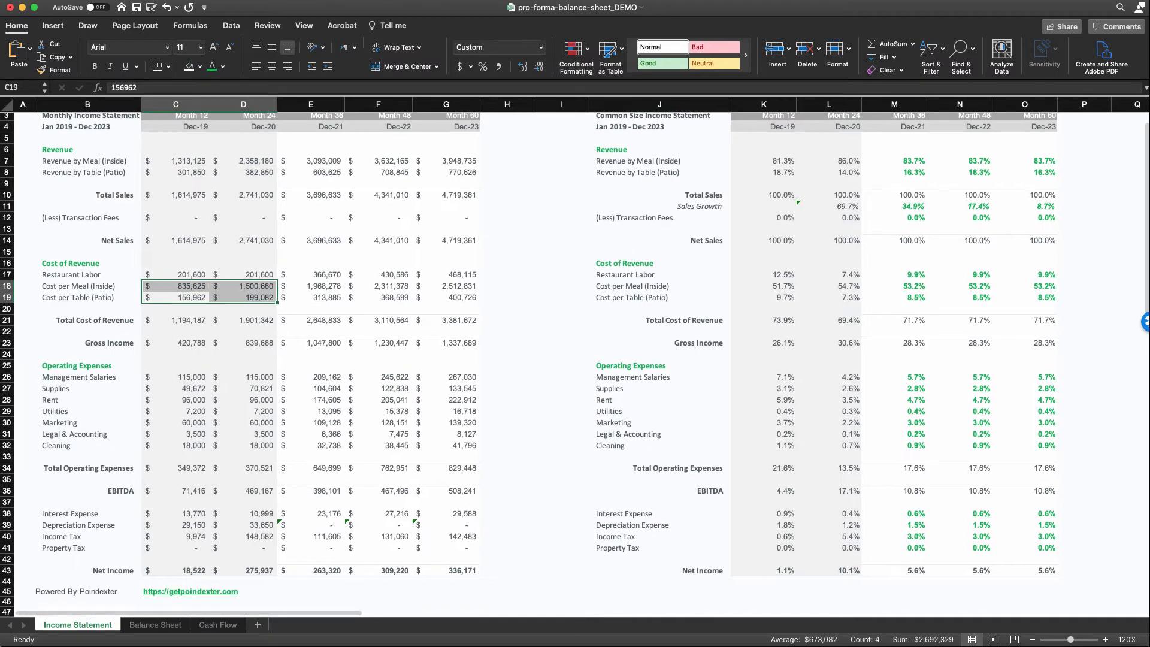
click(179, 320)
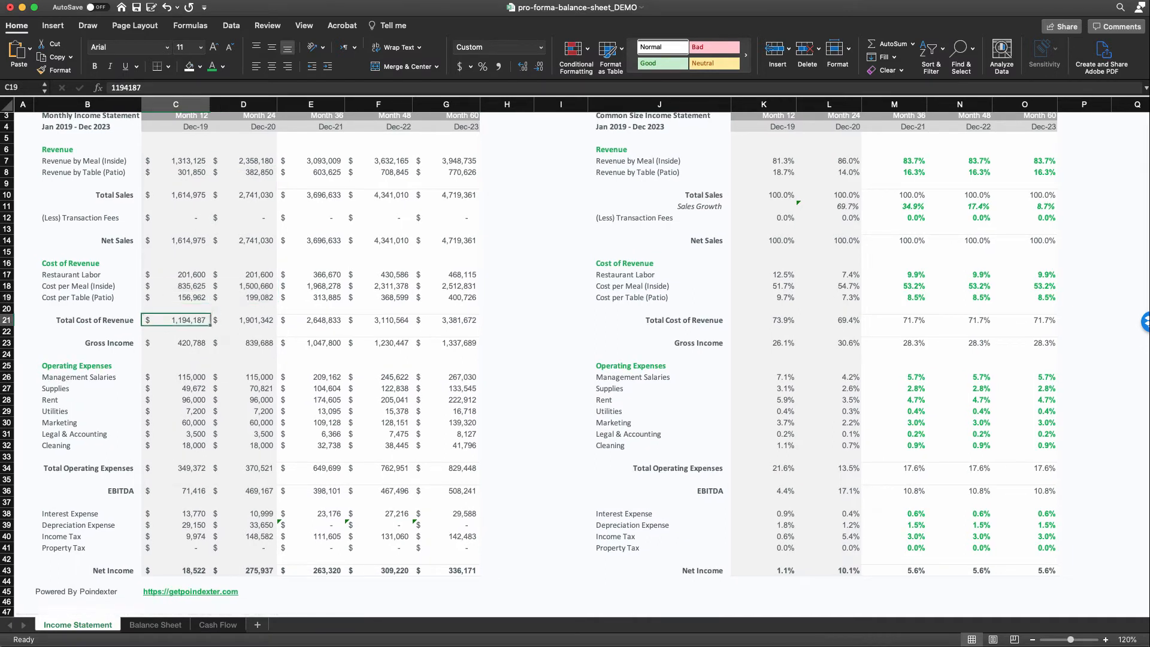
drag(180, 297, 180, 286)
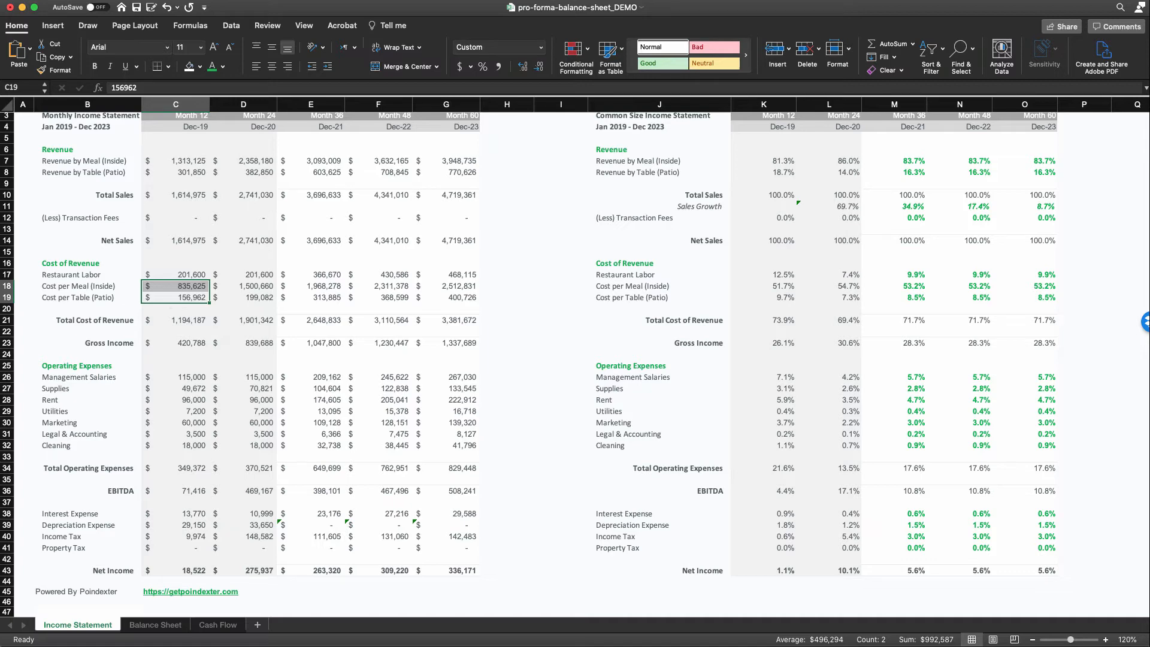
scroll(576, 360, up, 2)
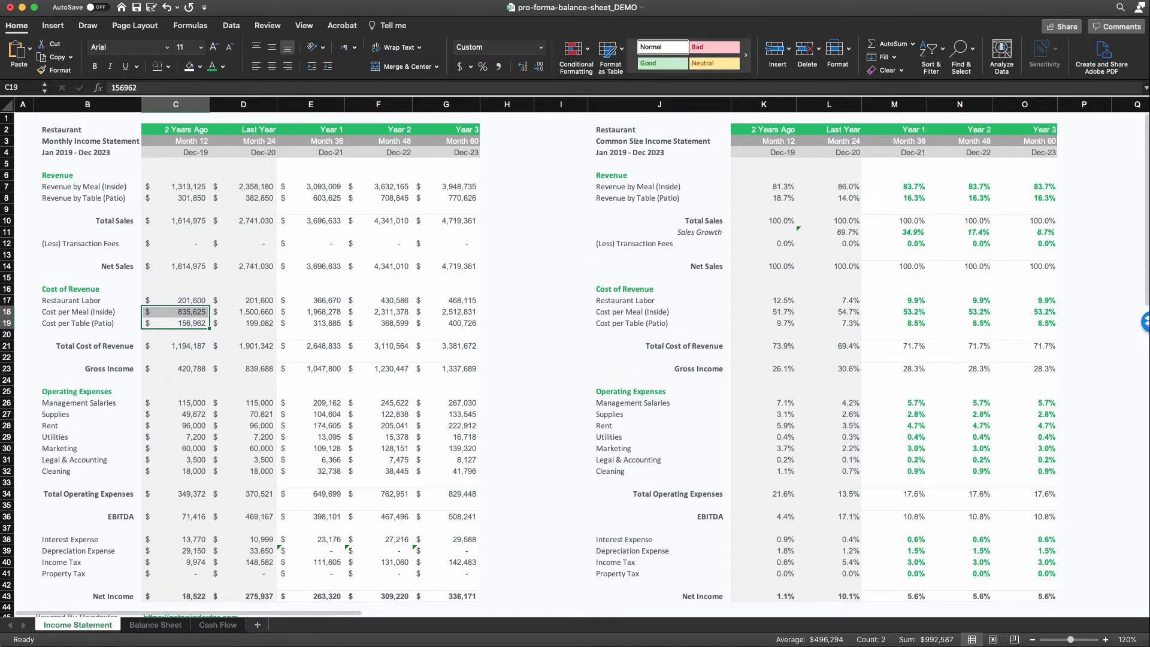
Step: Link the Year 1 COGS in C54 of the Inventory schedule to Total Cost of Revenue with ='Income Statement'!C21
click(155, 625)
scroll(575, 359, down, 3)
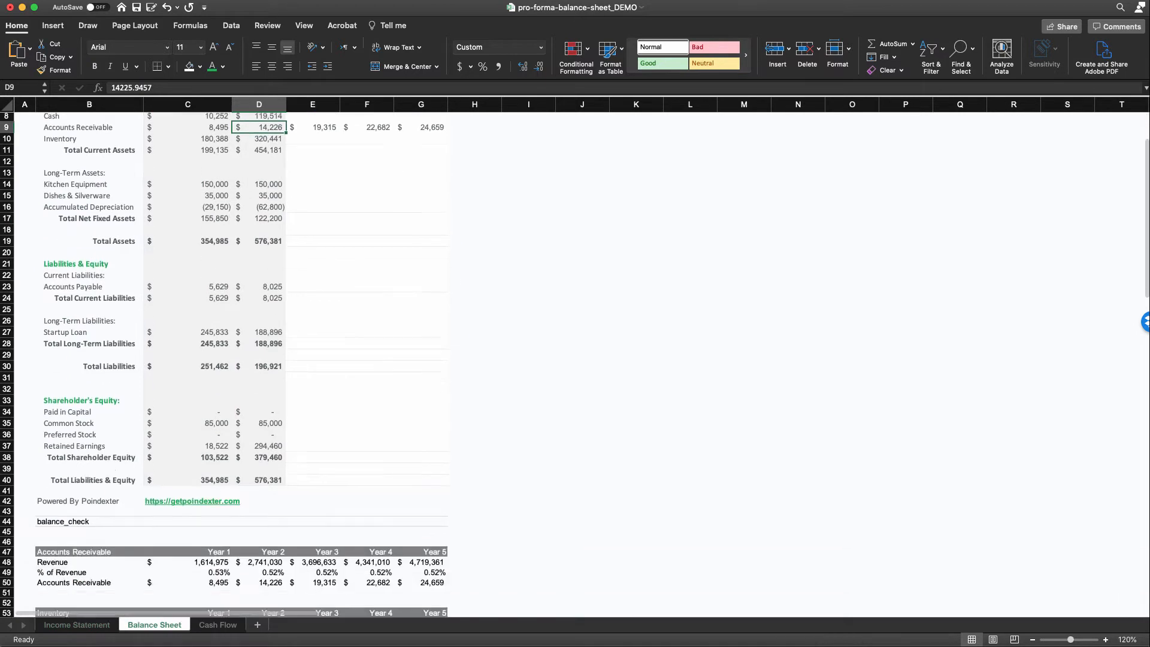
scroll(575, 359, down, 8)
click(187, 379)
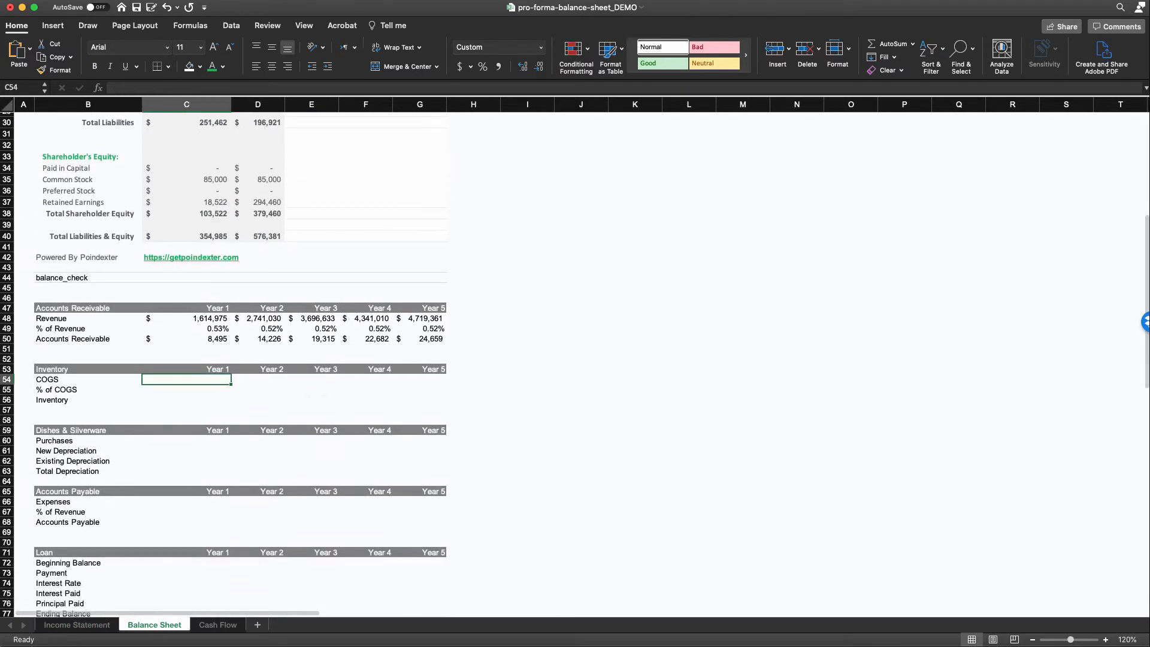
text(=)
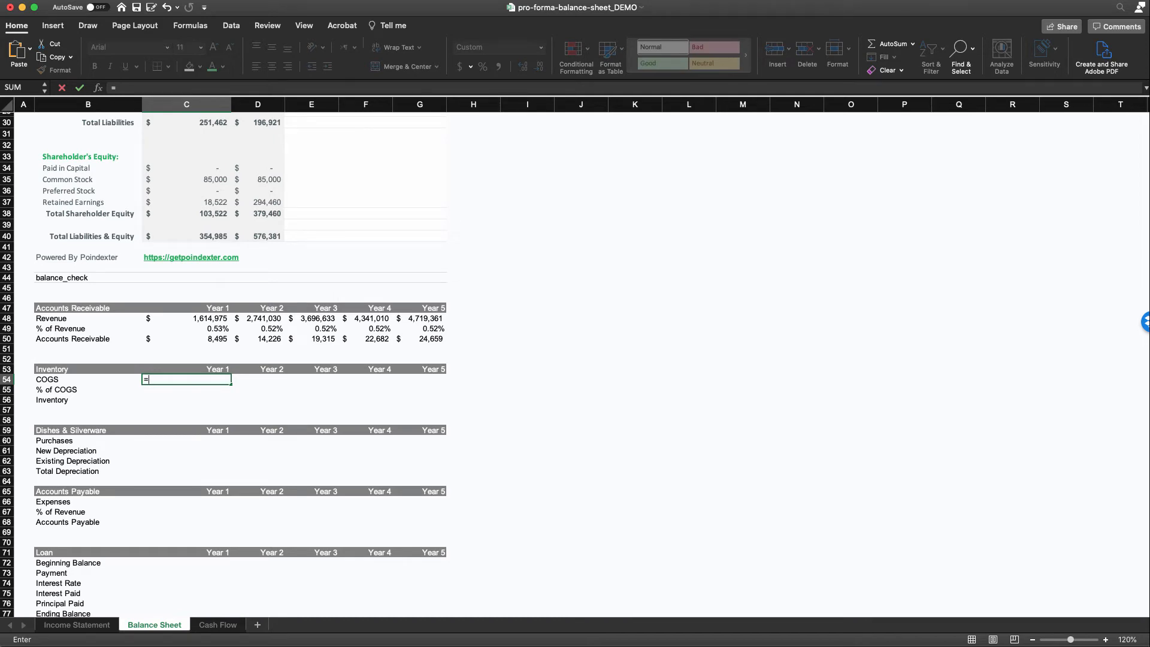
click(77, 624)
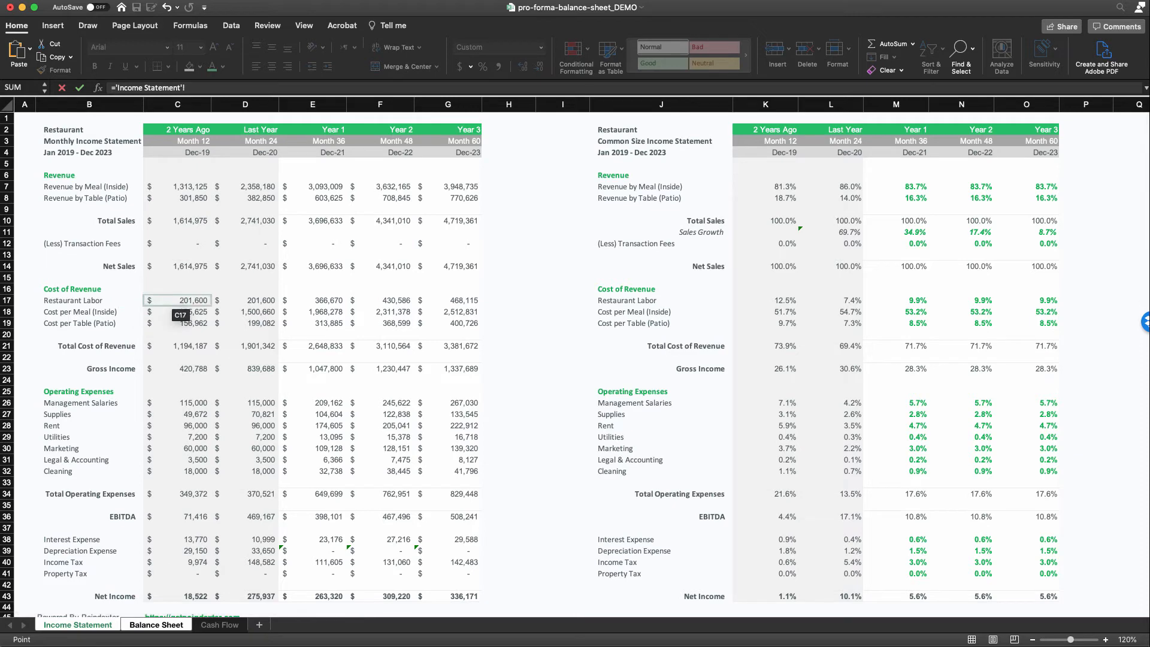
click(179, 346)
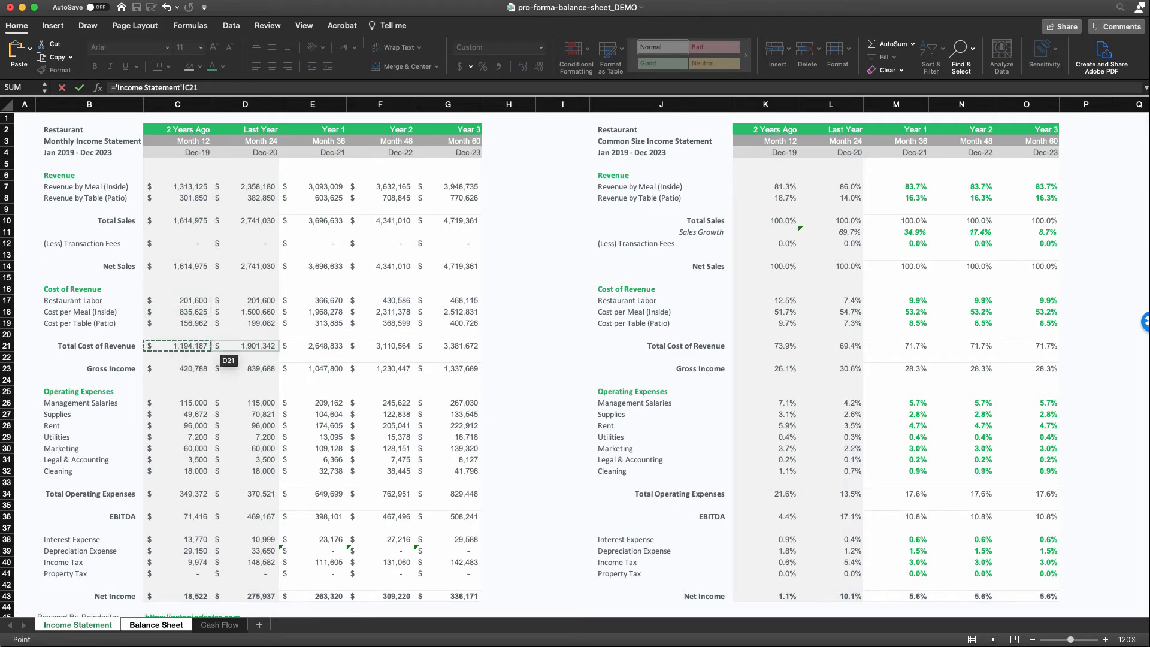
key(Return)
key(Up)
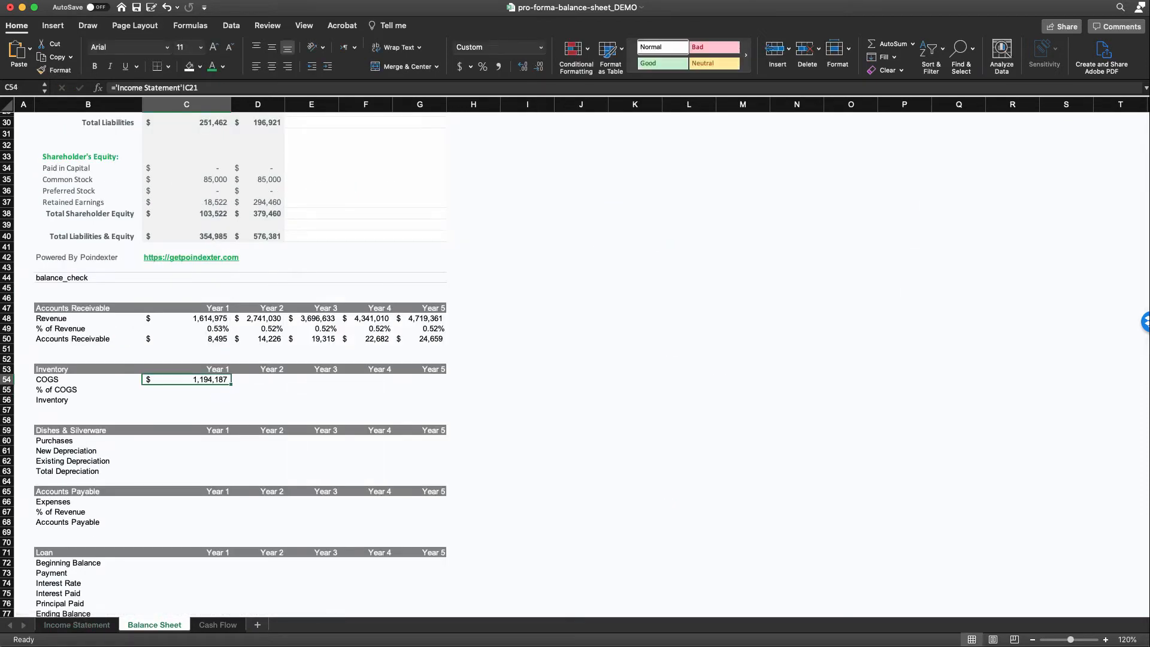
Step: Copy the COGS link from C54 across Year 2 to Year 5 in D54:G54 of the Inventory schedule
key(super+c)
key(shift+Right)
key(shift+Right)
key(shift+Right)
key(shift+Right)
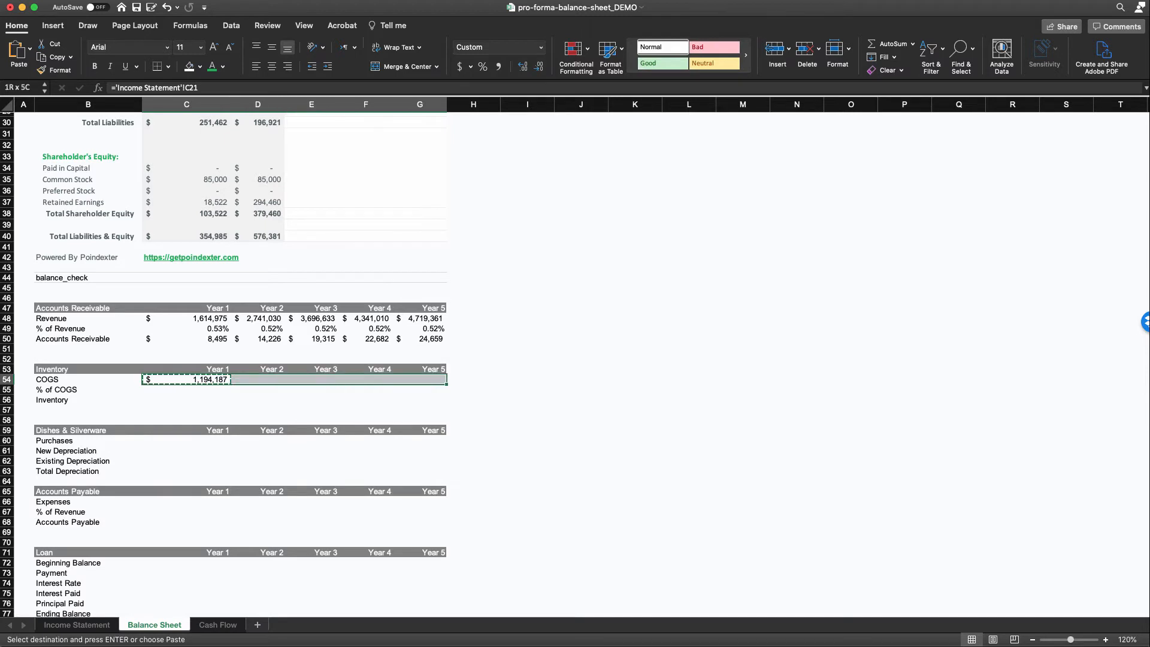
key(super+v)
key(Down)
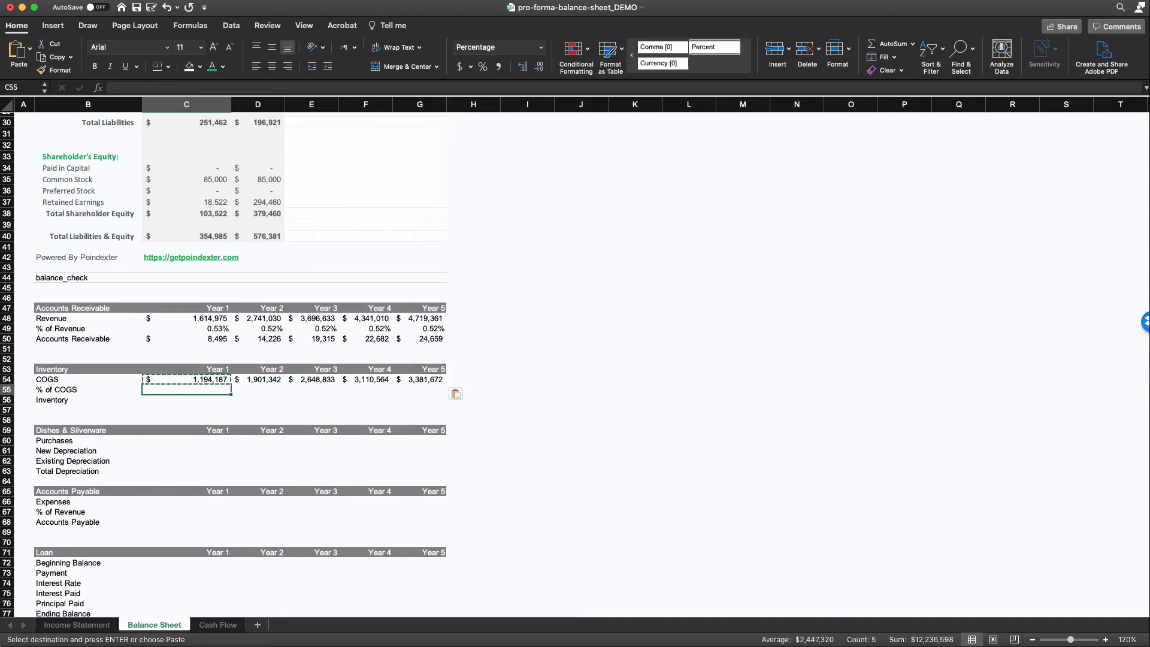
scroll(575, 357, down, 2)
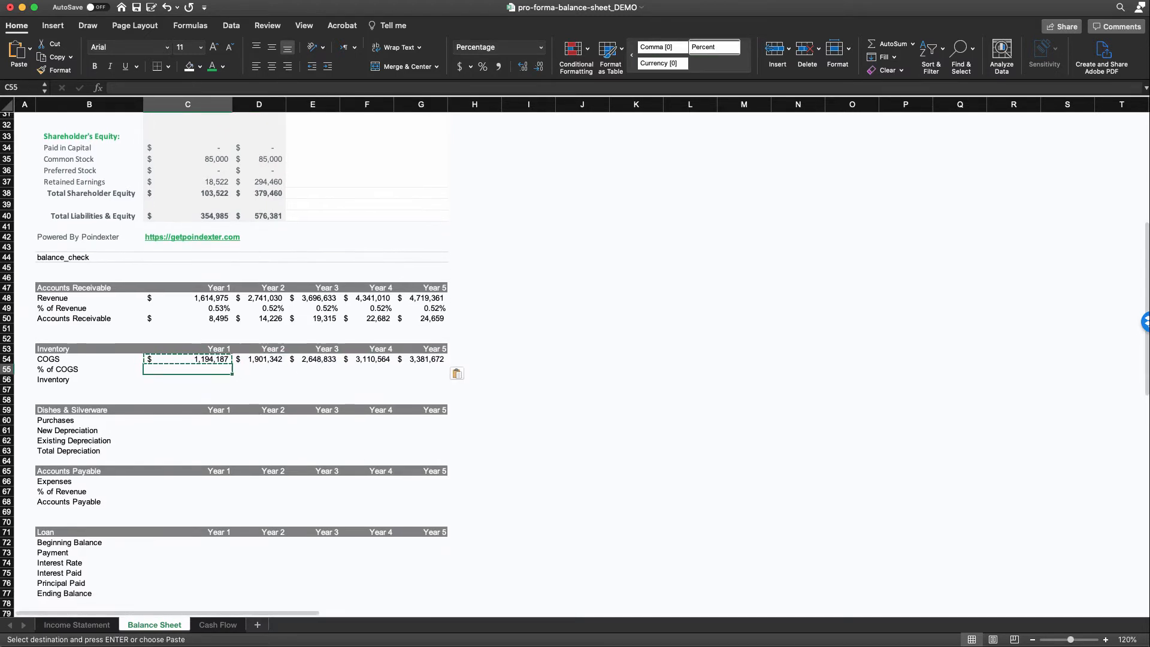
key(Down)
key(Up)
key(Up)
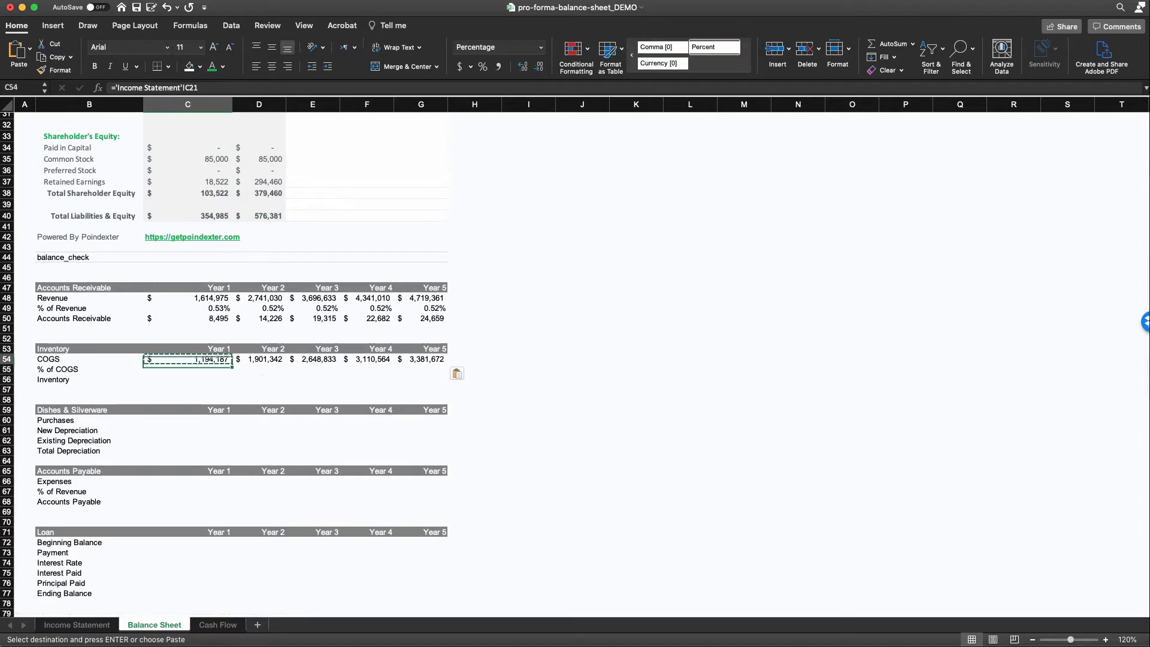
key(super+shift+Right)
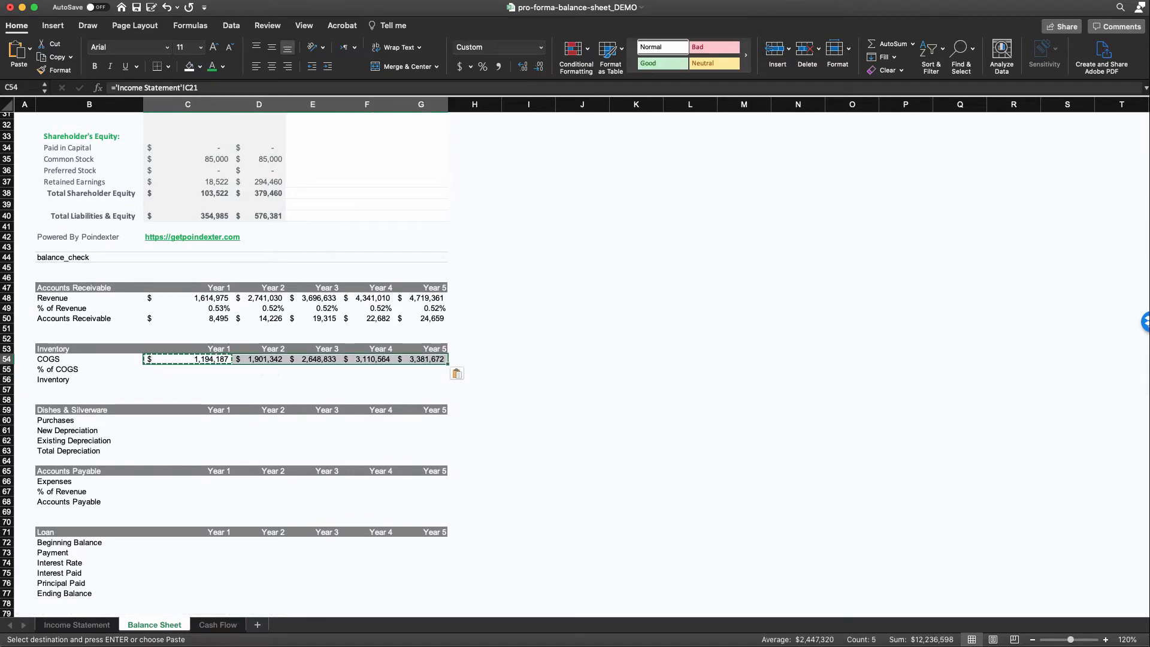
Step: Link the Year 1 Inventory in C56 to the Dec-19 Inventory balance with =C10 and fill it into Year 2
key(Down)
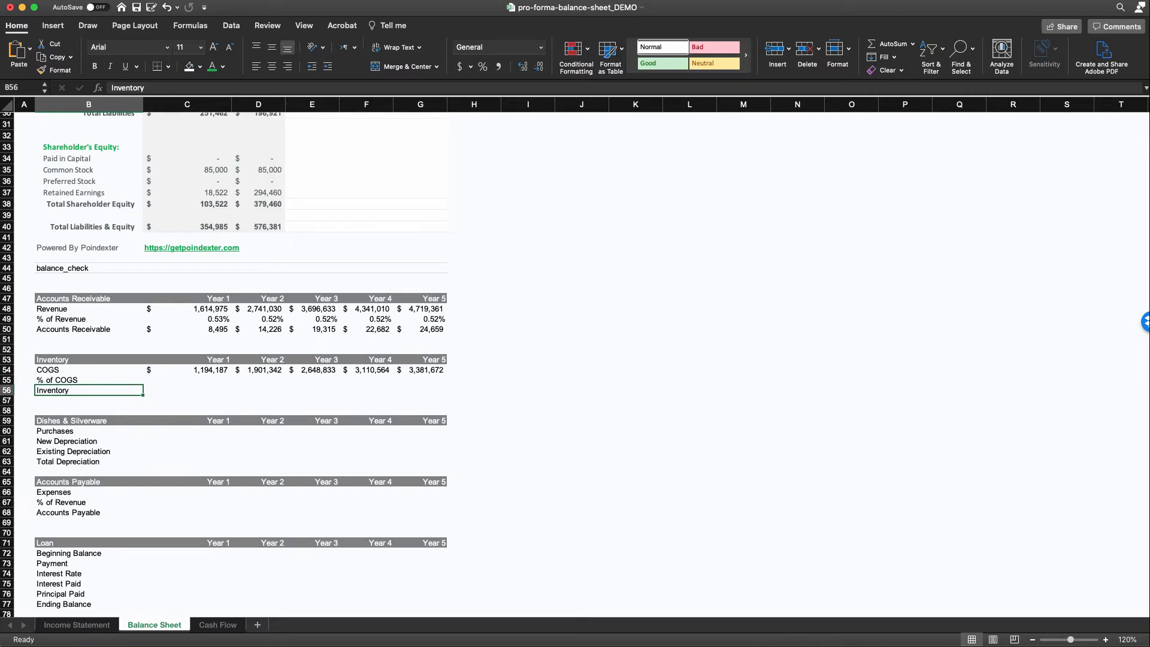
key(Right)
text(=)
scroll(240, 359, up, 10)
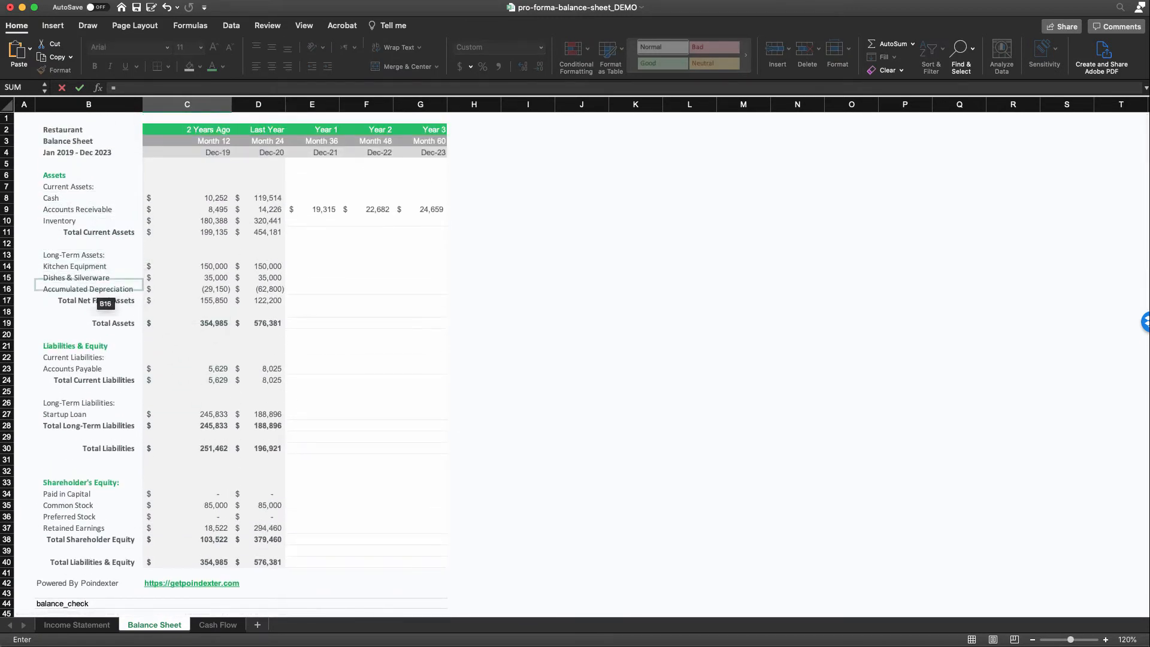
click(171, 221)
scroll(240, 359, down, 10)
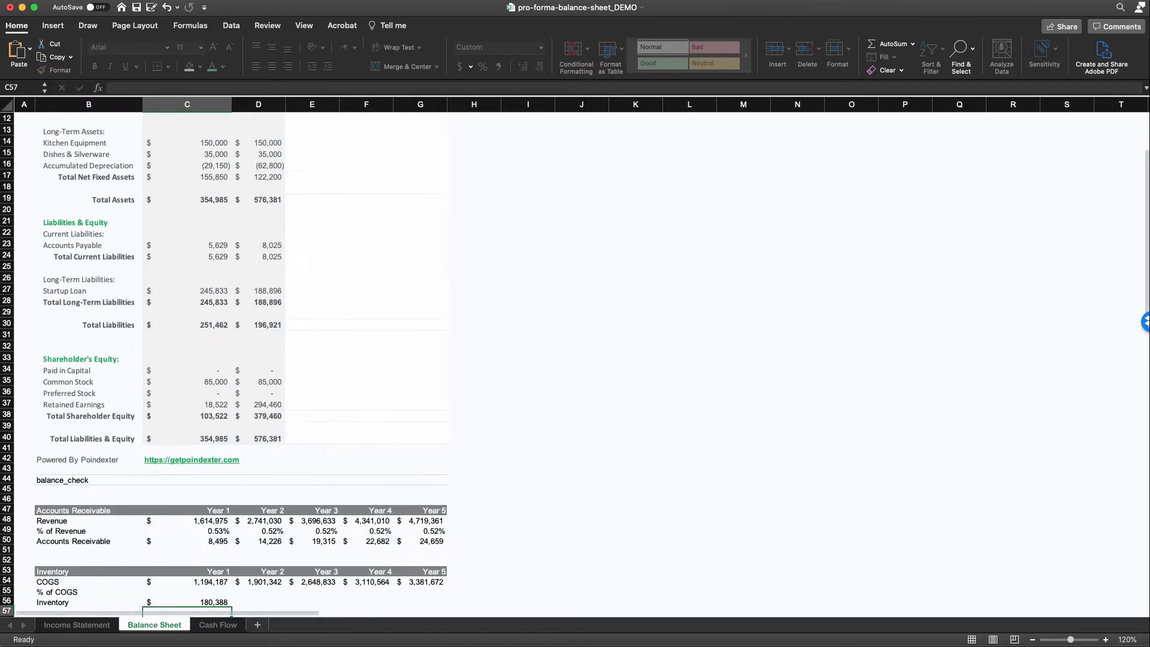
key(Return)
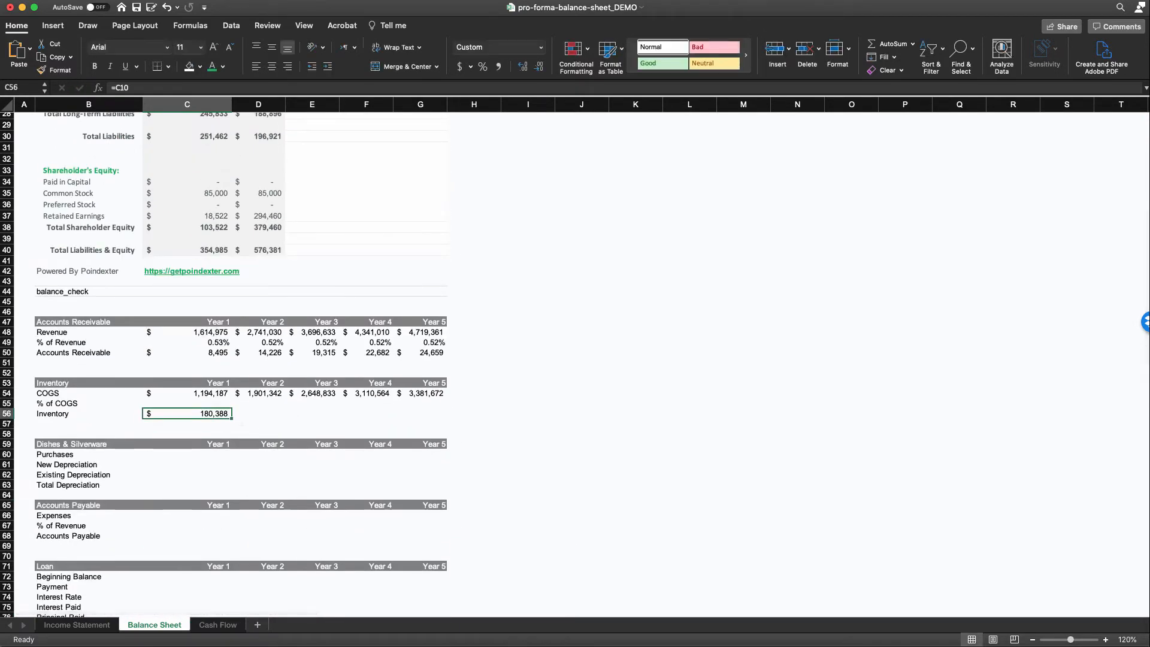
drag(232, 419, 282, 418)
Step: Calculate the Year 1 % of COGS in C55 as Inventory divided by COGS with =C56/C54
click(187, 404)
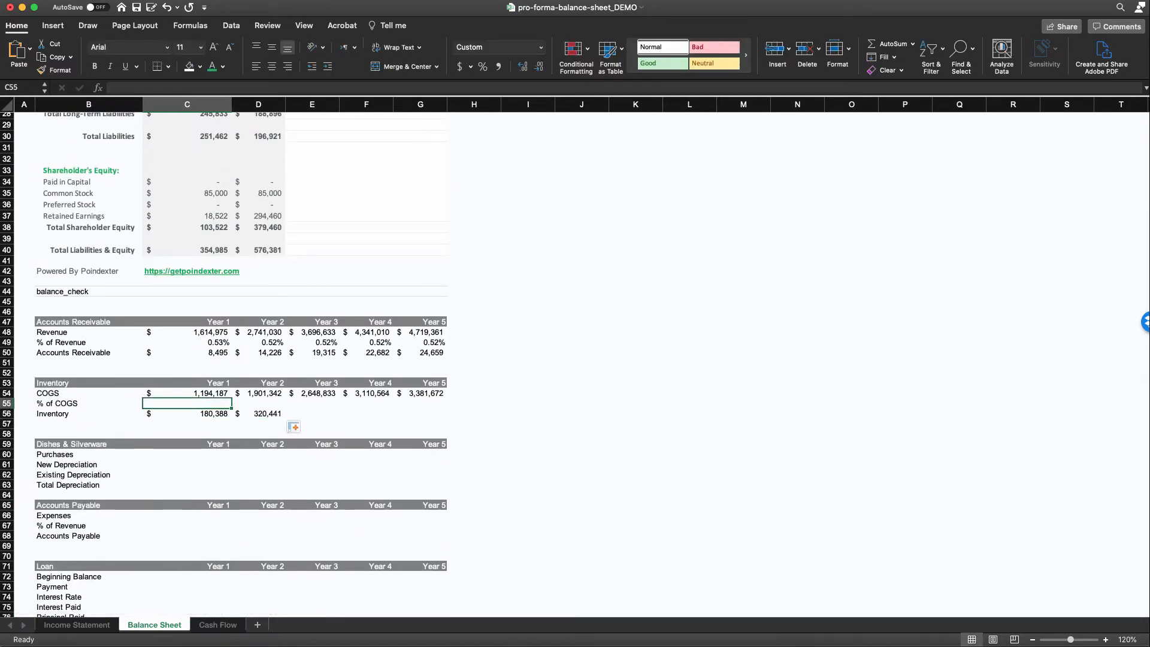
text(=)
click(187, 413)
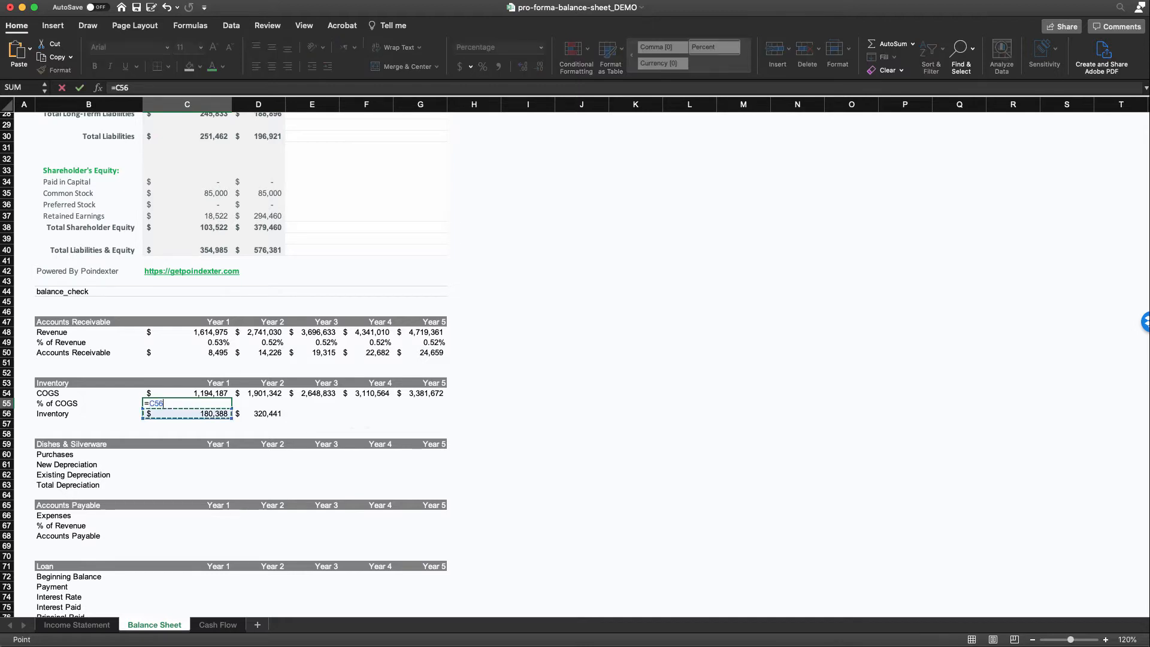
text(/)
click(187, 393)
key(Return)
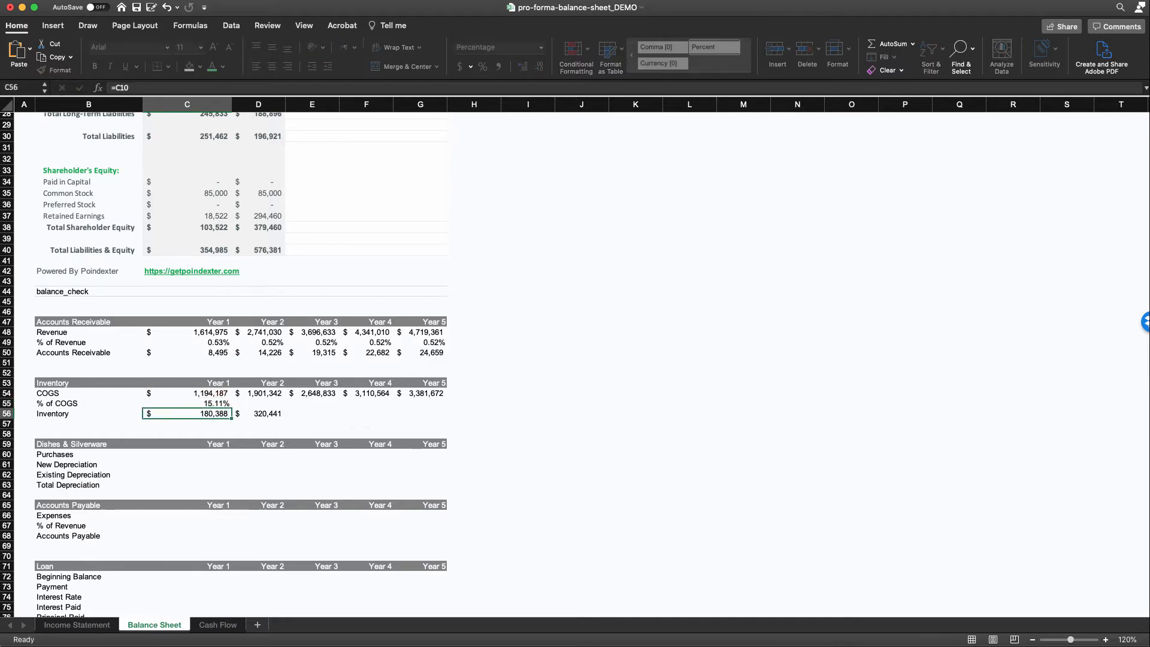
Step: Copy the % of COGS formula from C55 into Year 2 in D55
click(187, 403)
key(super+c)
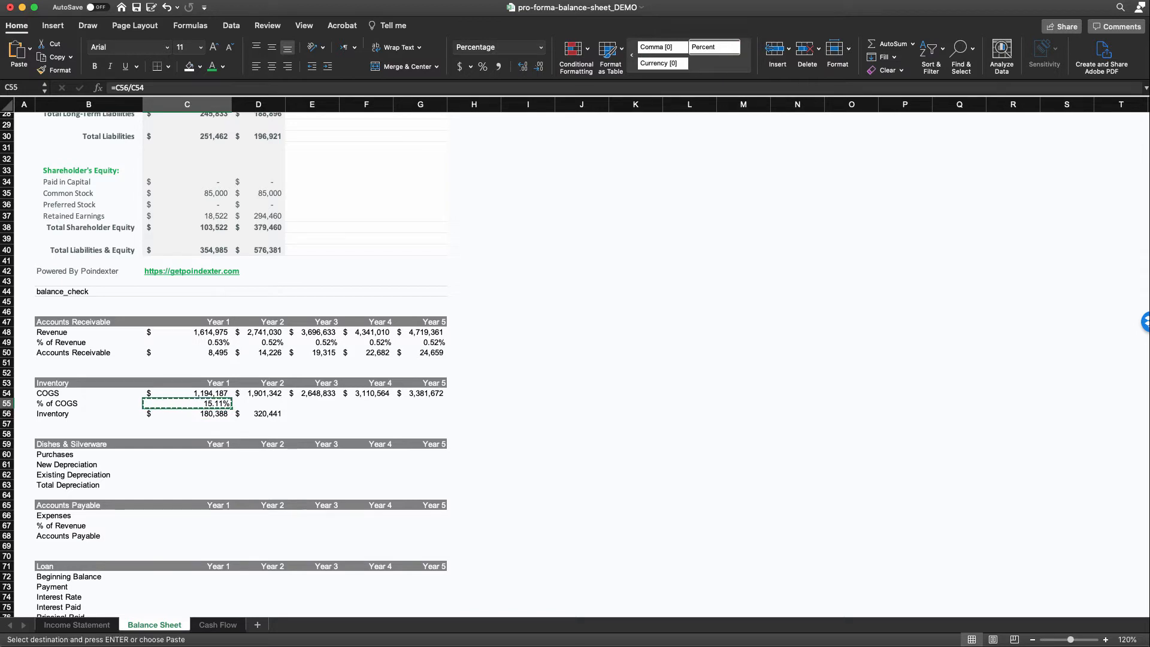
key(shift+Right)
key(super+v)
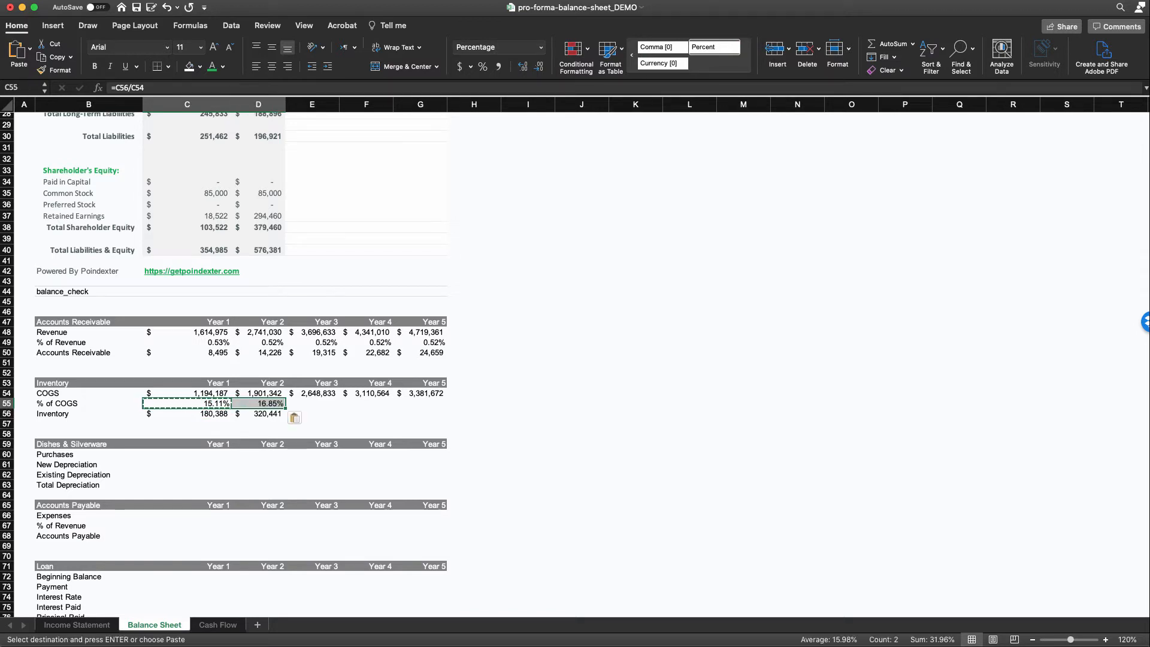
Step: Examine the Year 1 and Year 2 % of COGS values and the cost of revenue lines on the Income Statement
key(Down)
key(Down)
key(Up)
key(Up)
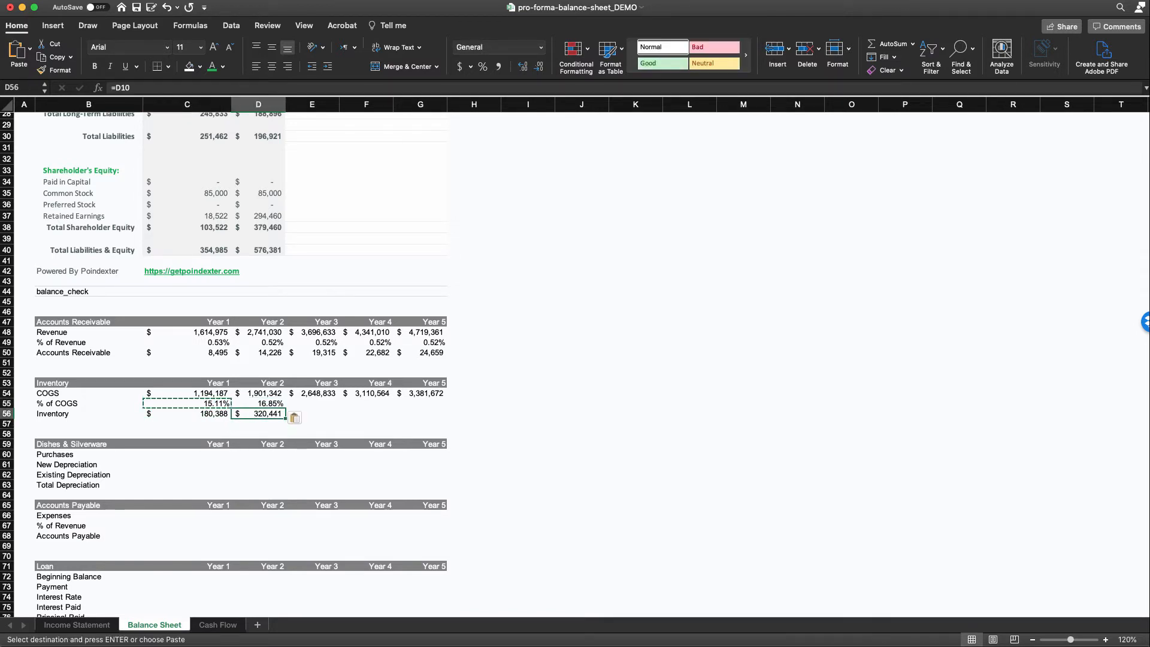
key(shift+Right)
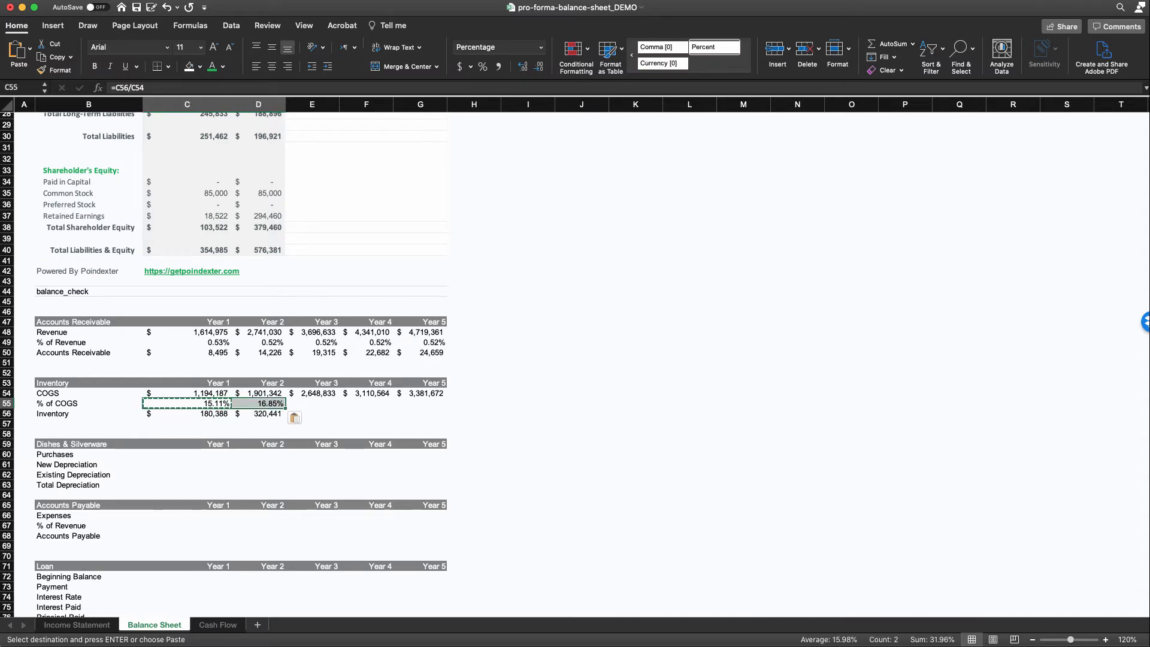
key(shift+Left)
key(shift+Right)
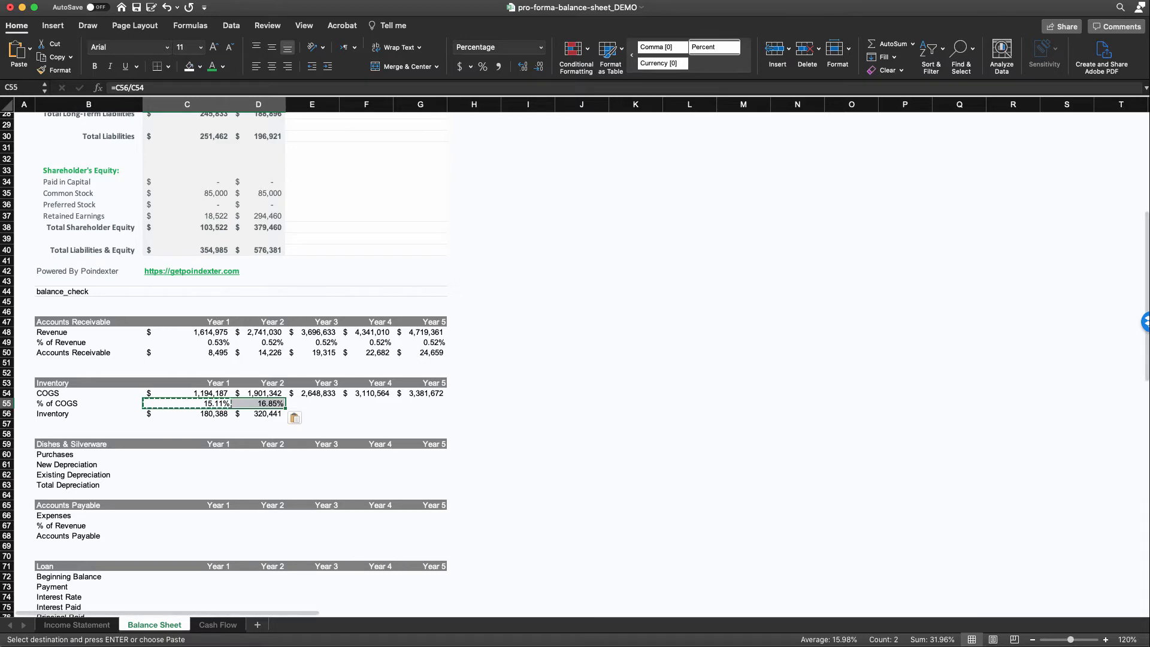
key(ctrl+Page_Up)
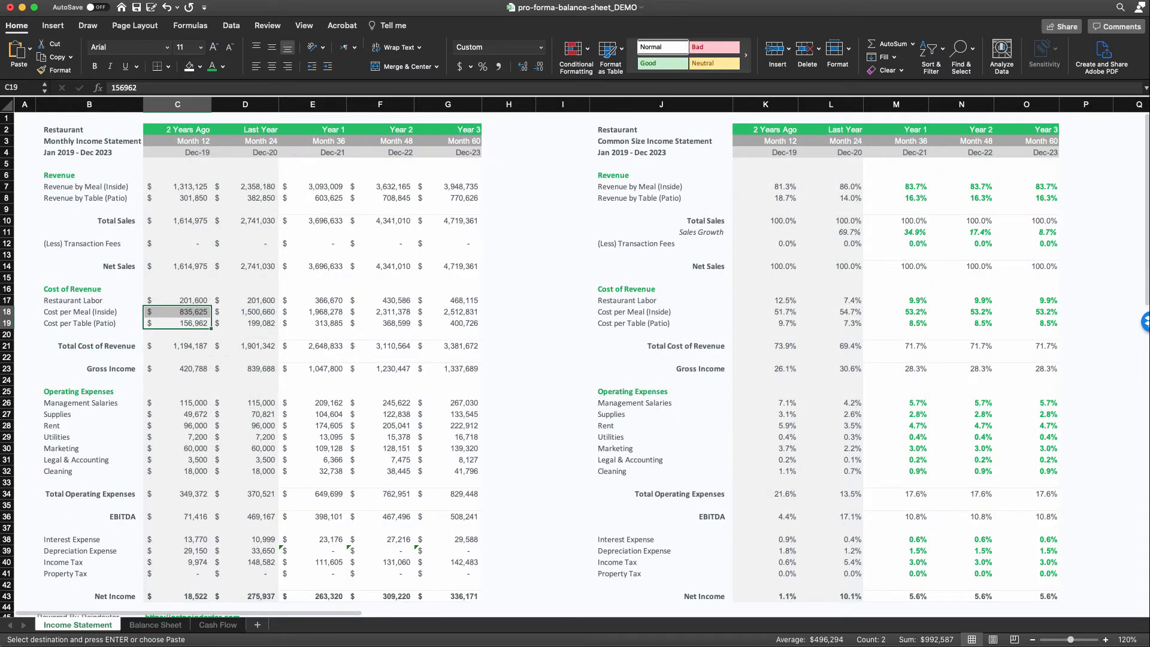
key(ctrl+Page_Down)
Step: Project the Year 3 % of COGS in E55 as the average of the first two years with =AVERAGE(C55:D55)
click(313, 409)
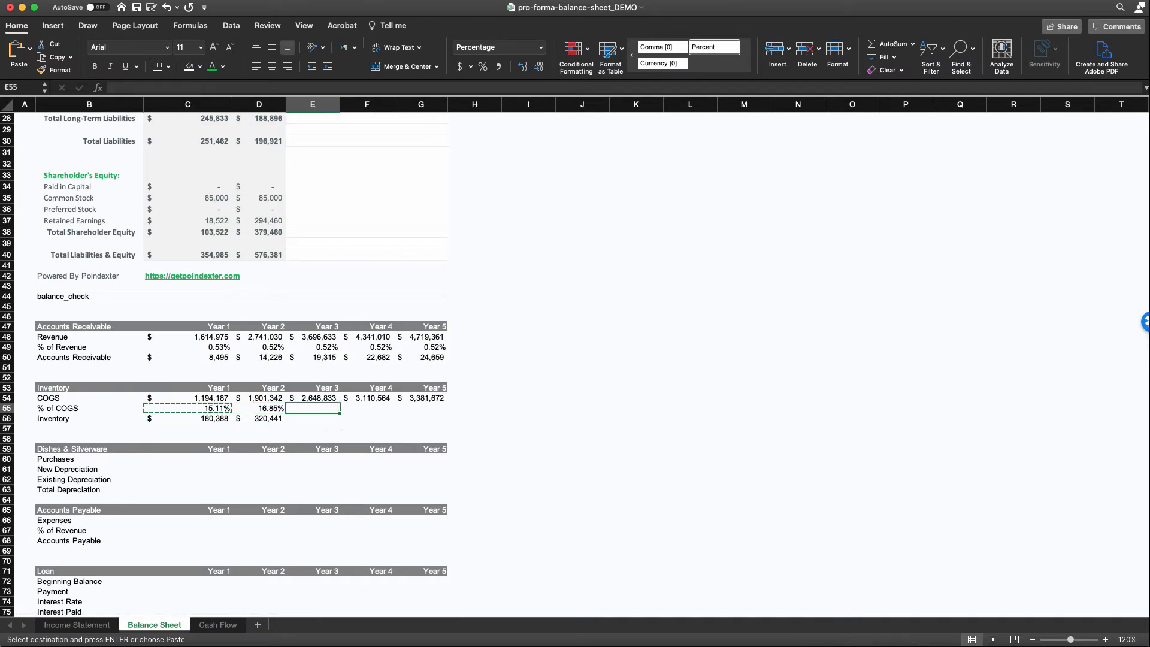
text(=)
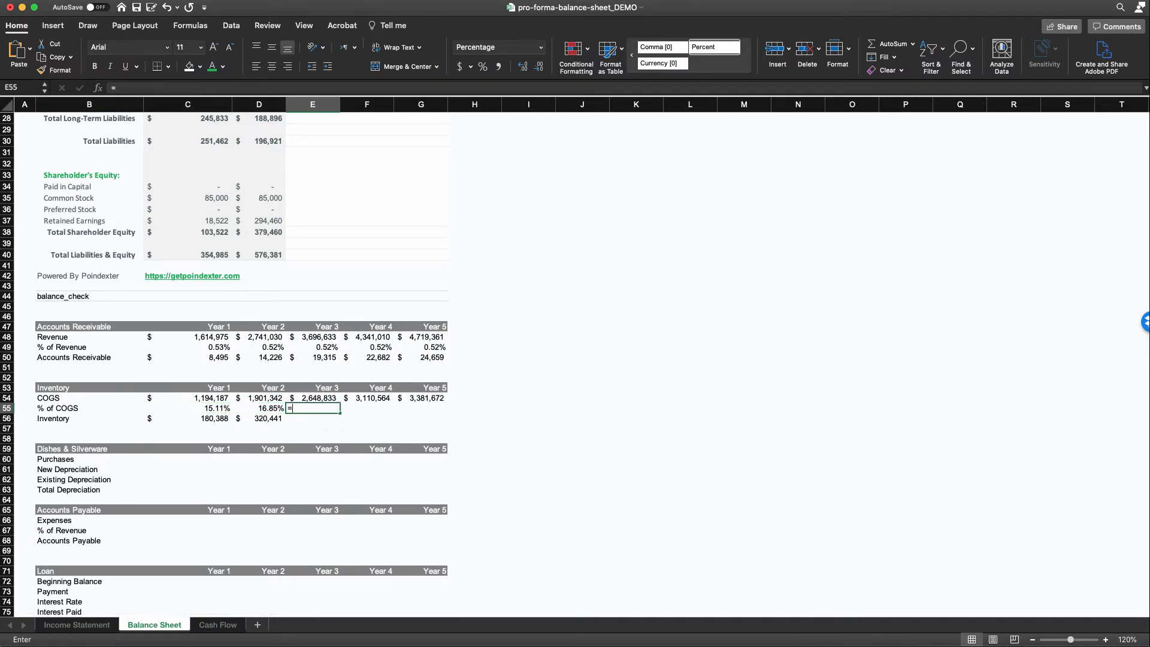
text(AVE)
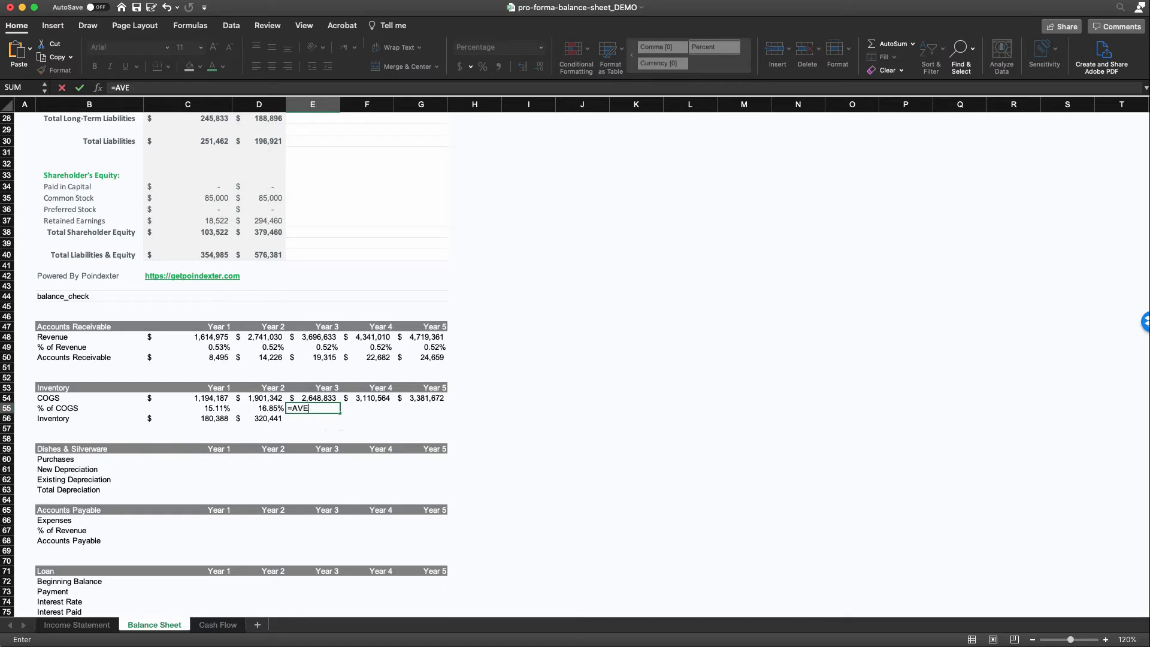
text(RAGER()
key(Left)
key(BackSpace)
key(BackSpace)
key(BackSpace)
key(BackSpace)
key(BackSpace)
text(()
key(Left)
key(shift+Left)
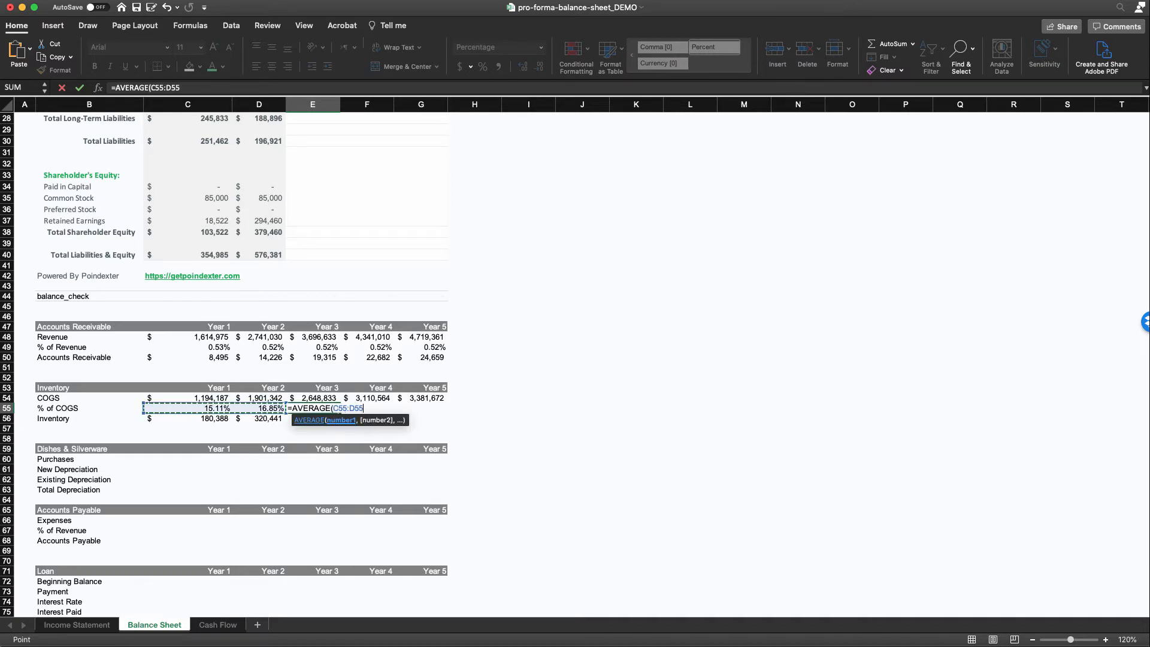
key(Return)
Step: Carry the % of COGS forward by setting Year 4 in F55 to =E55 and copying that link into Year 5
key(Up)
key(super+c)
key(Right)
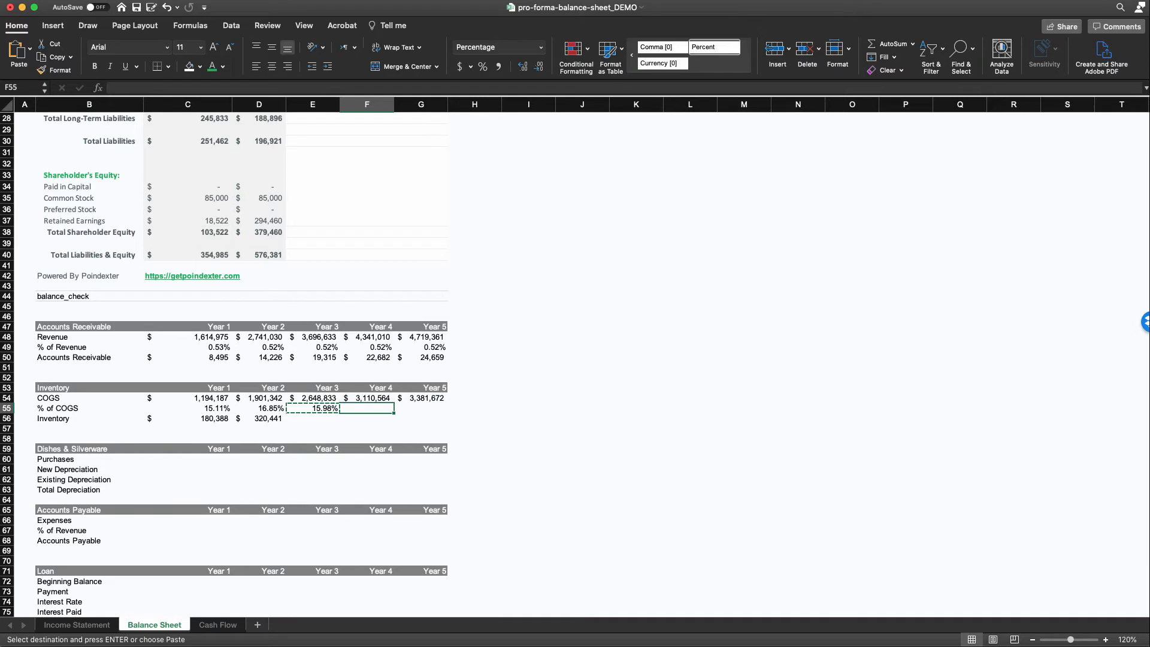
text(=)
key(Left)
key(Return)
key(Up)
key(super+c)
key(Right)
key(super+v)
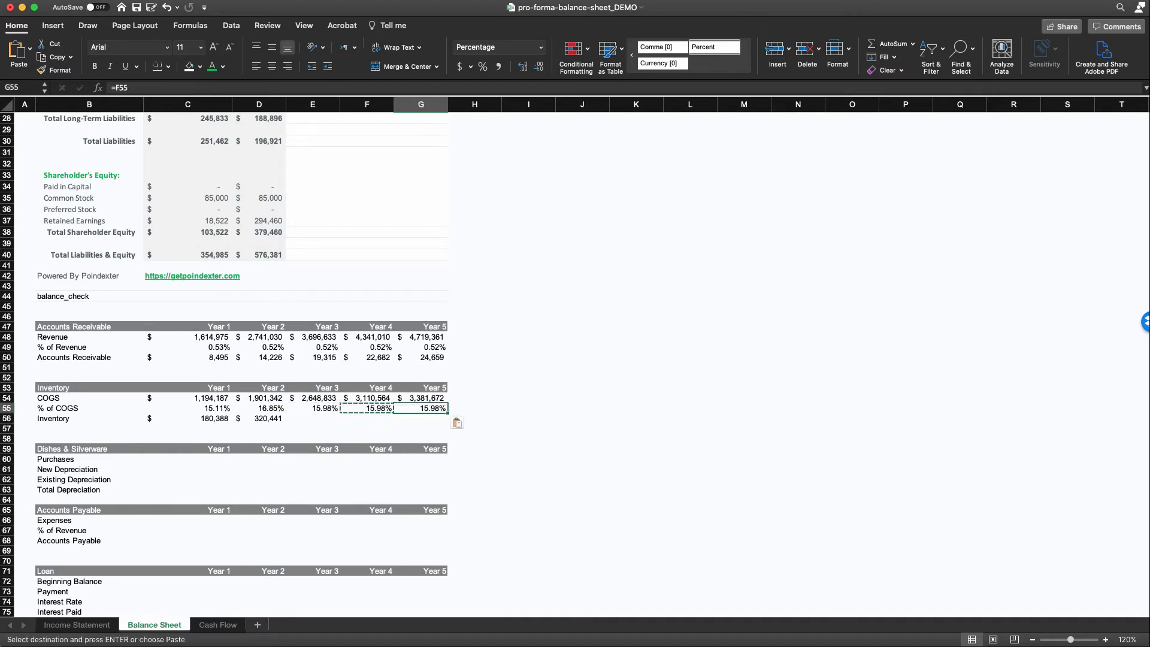
Step: Calculate the Year 3 Inventory in E56 as COGS times % of COGS with =E54*E55
key(Down)
key(Left)
key(Left)
key(Left)
key(Right)
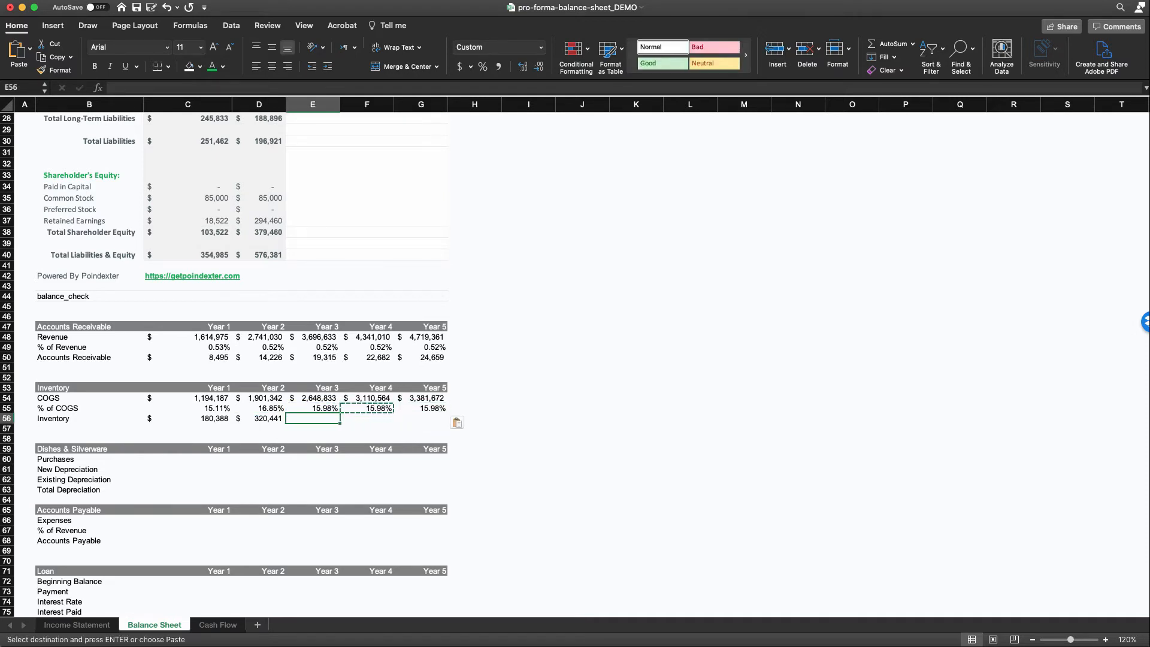
text(=)
key(Up)
key(Up)
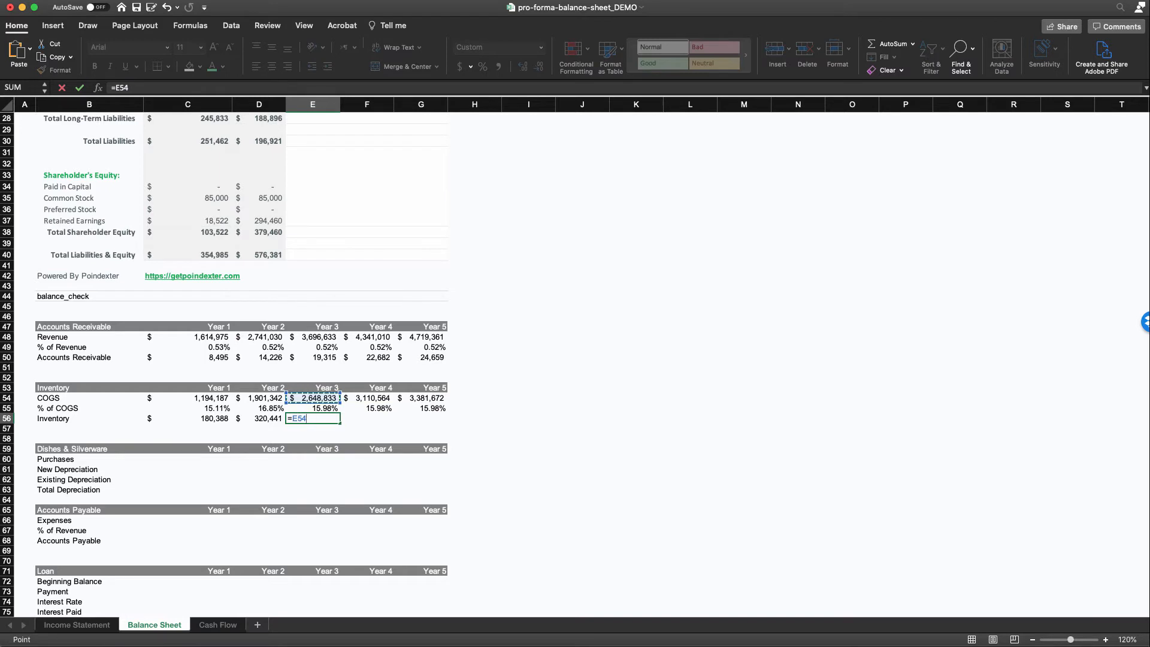
text(*)
key(Up)
key(Return)
Step: Copy the projected Inventory formula from E56 across Year 4 and Year 5 in F56:G56
key(Up)
key(super+c)
key(shift+Right)
key(shift+Right)
key(super+v)
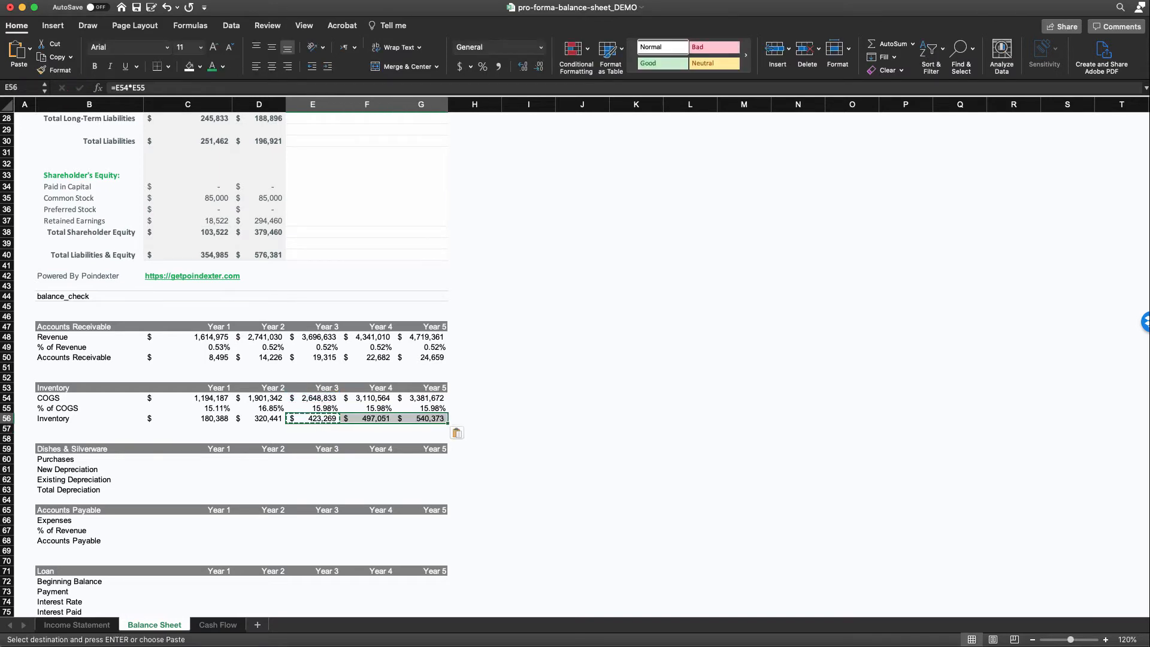
key(Down)
Step: Compare the Year 3 percentage and balance formulas in the Inventory schedule with those in the Accounts Receivable schedule
scroll(240, 359, up, 2)
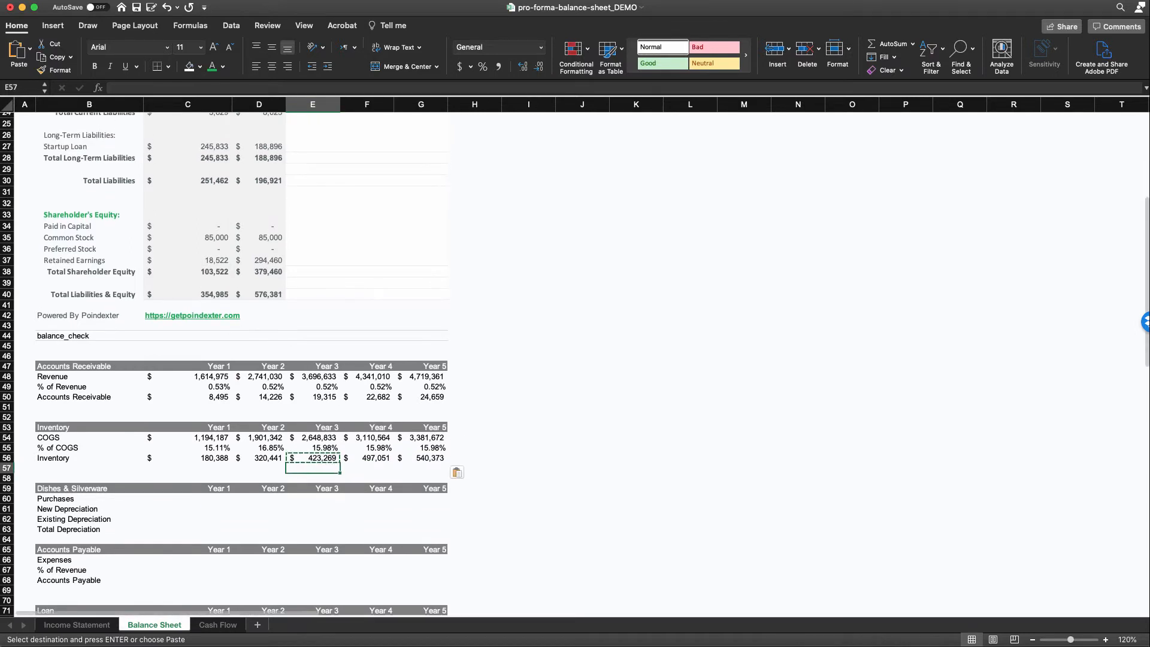
scroll(575, 365, down, 1)
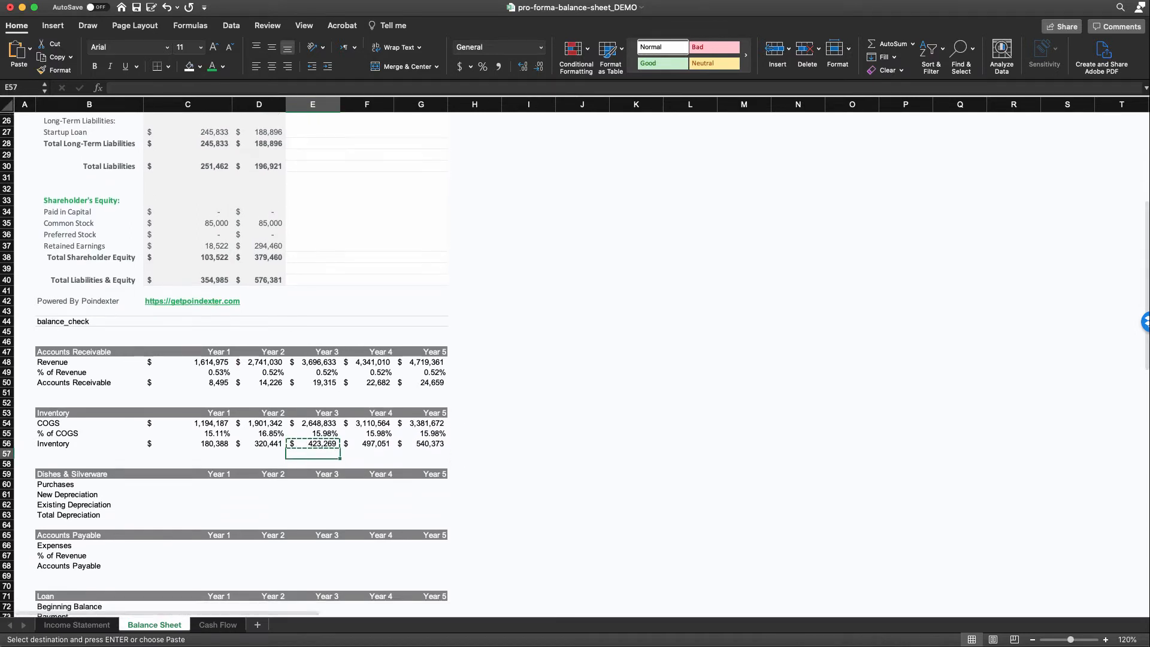
scroll(575, 365, down, 3)
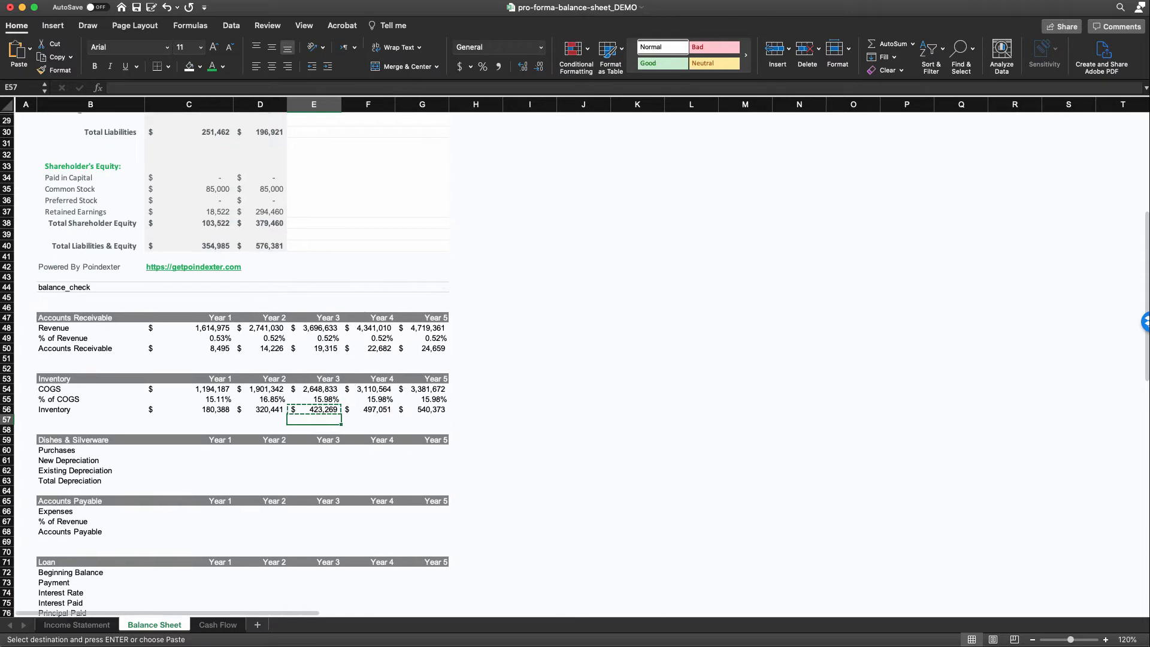
scroll(575, 365, down, 1)
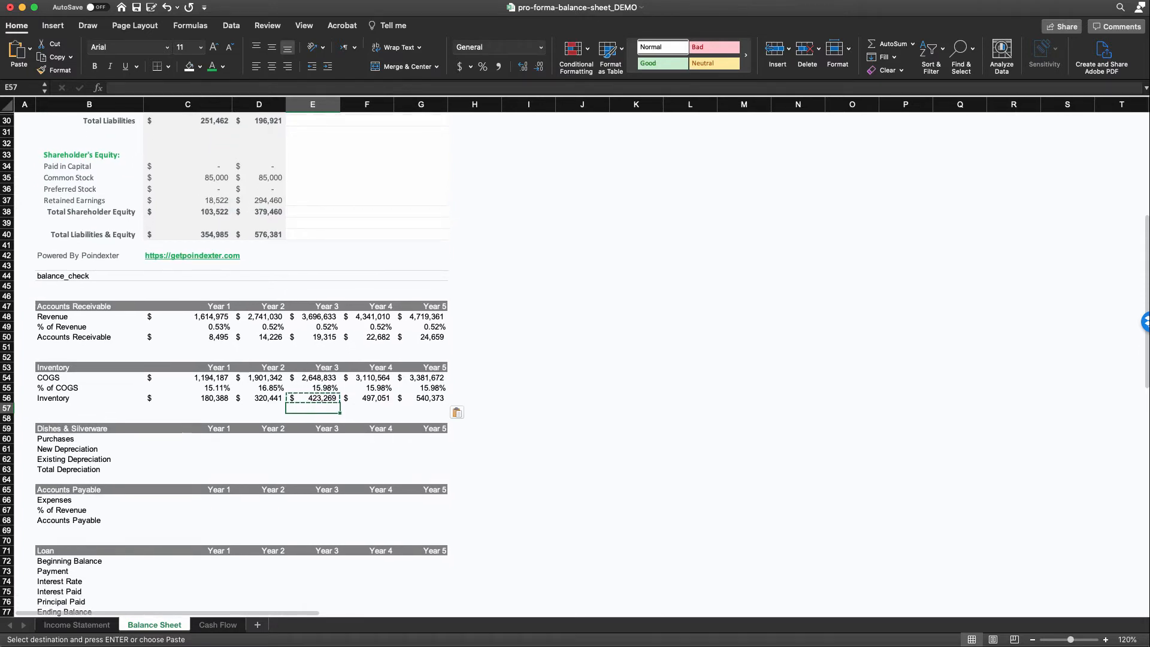
click(313, 386)
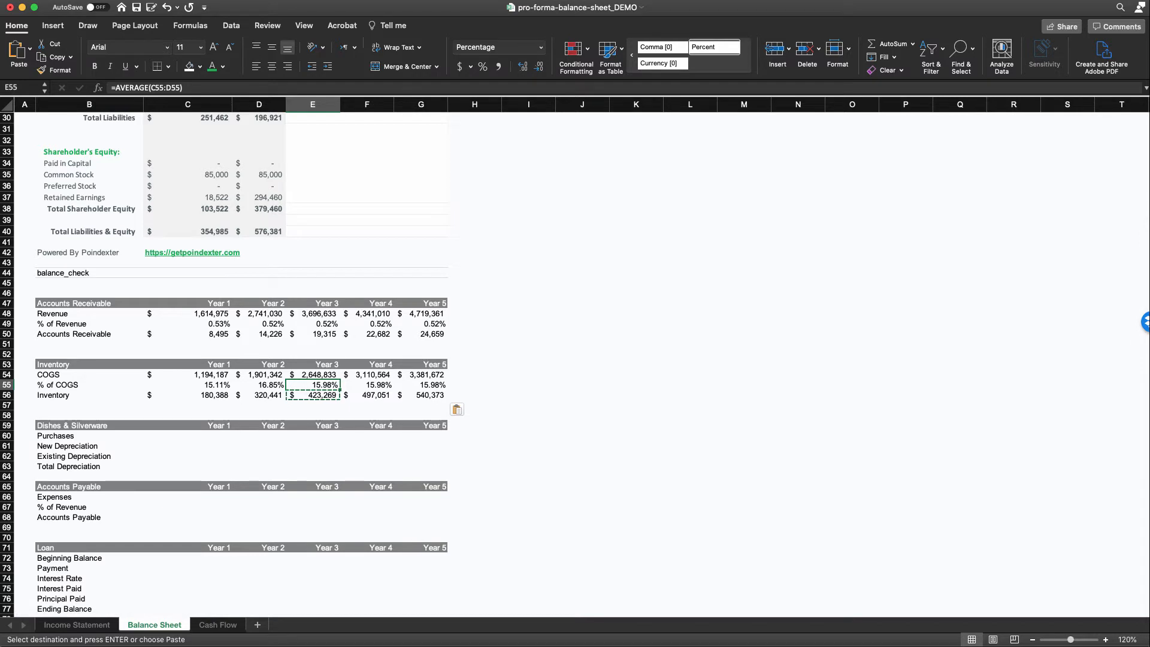
key(Up)
key(Up)
key(Up)
key(Up)
key(Up)
key(Up)
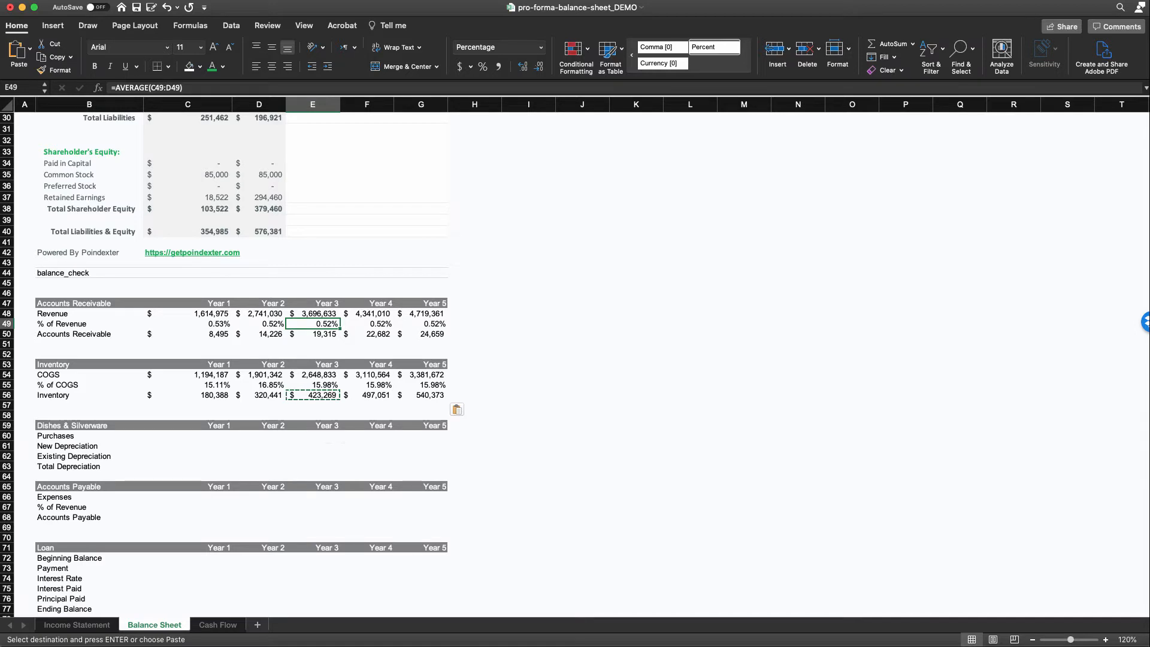
key(Down)
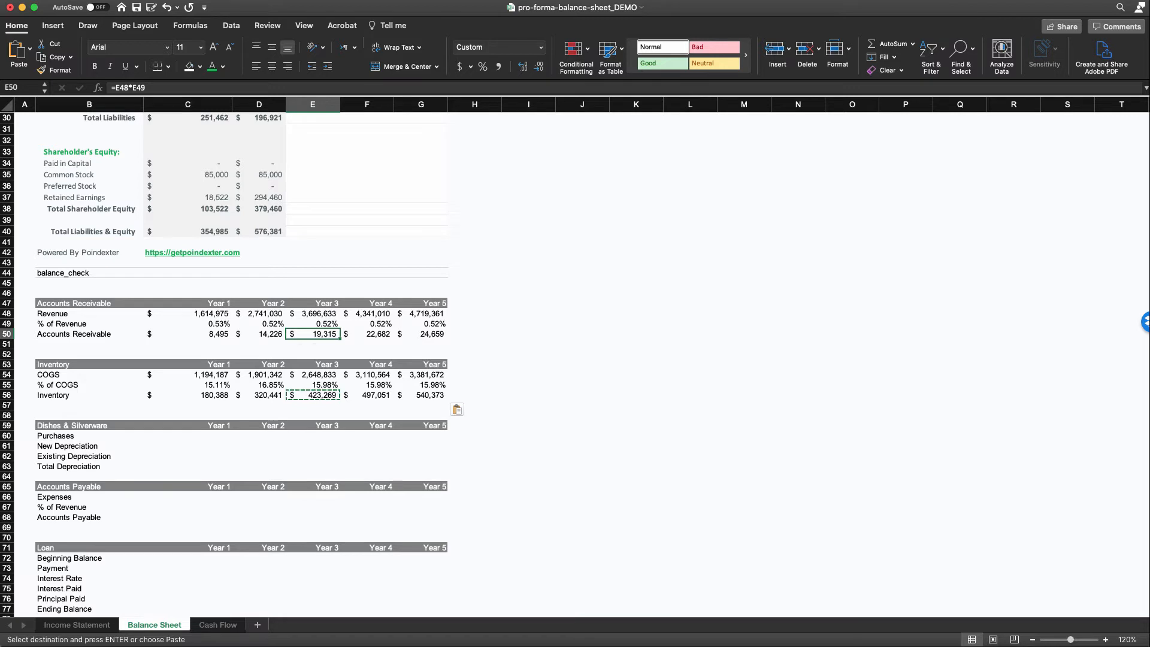
click(313, 395)
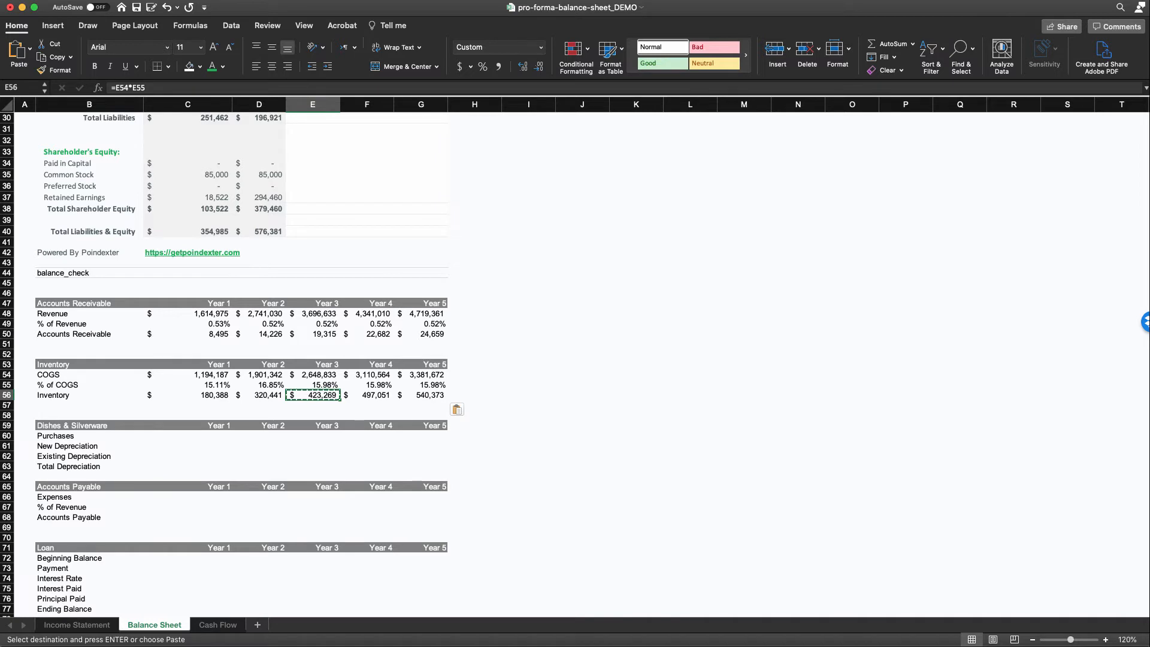
Step: Check the averaged Year 3 % of COGS in E55 against the Year 3 and Year 4 % of Revenue formulas in E49 and F49
key(Down)
key(Down)
key(Up)
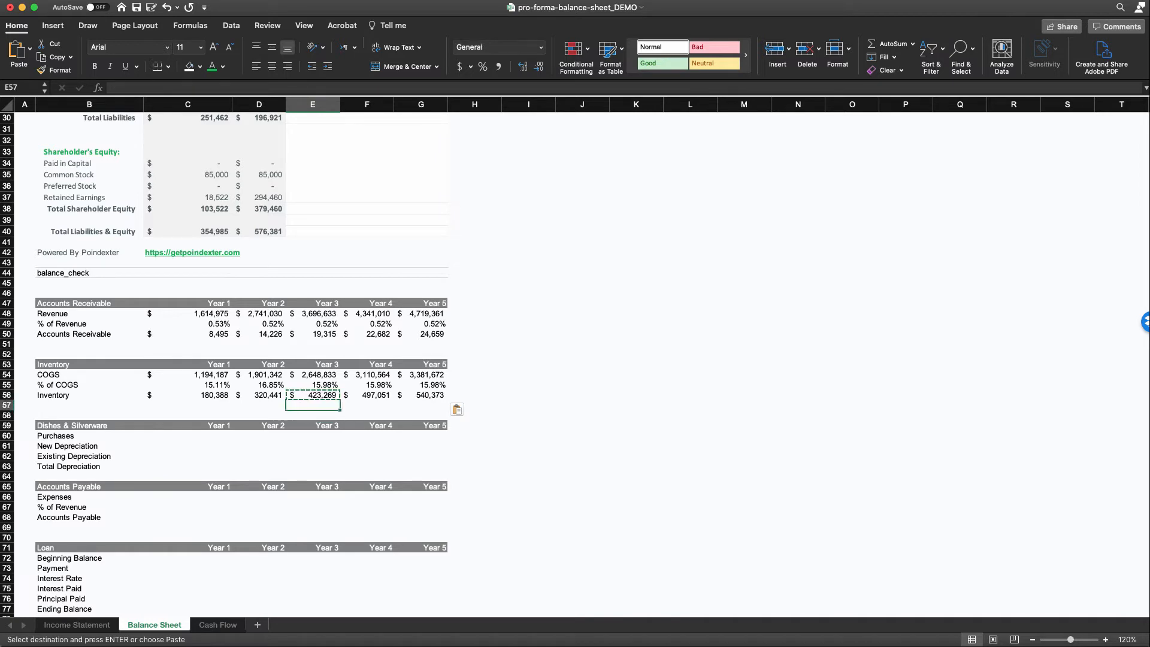
key(Up)
key(Up)
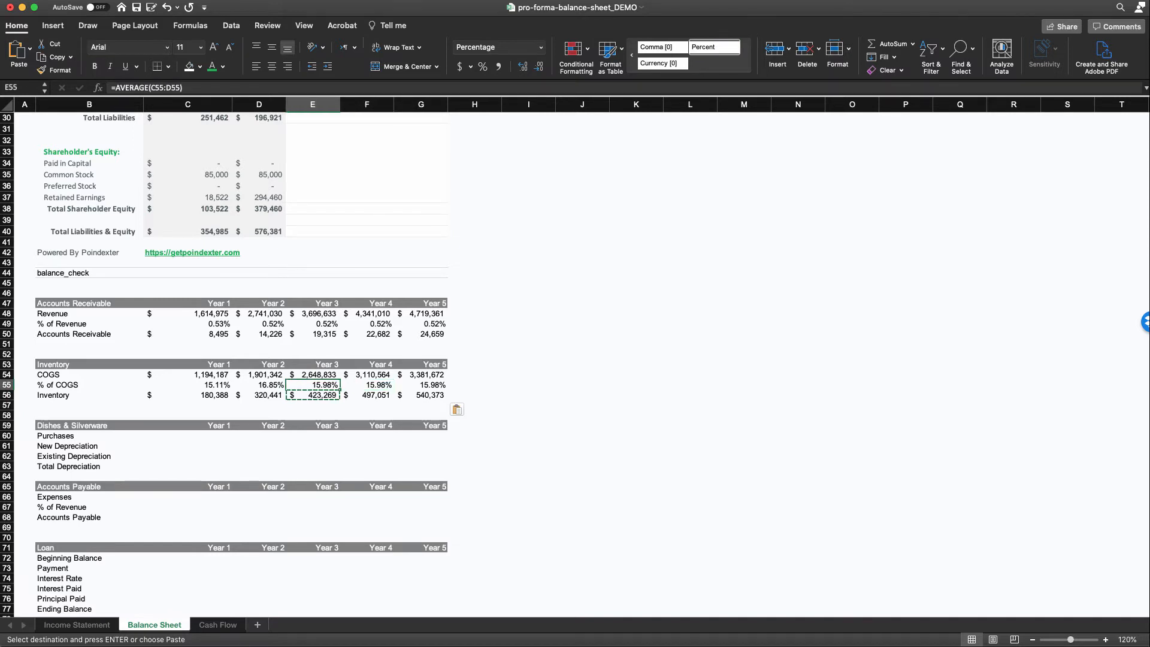
click(312, 314)
click(312, 324)
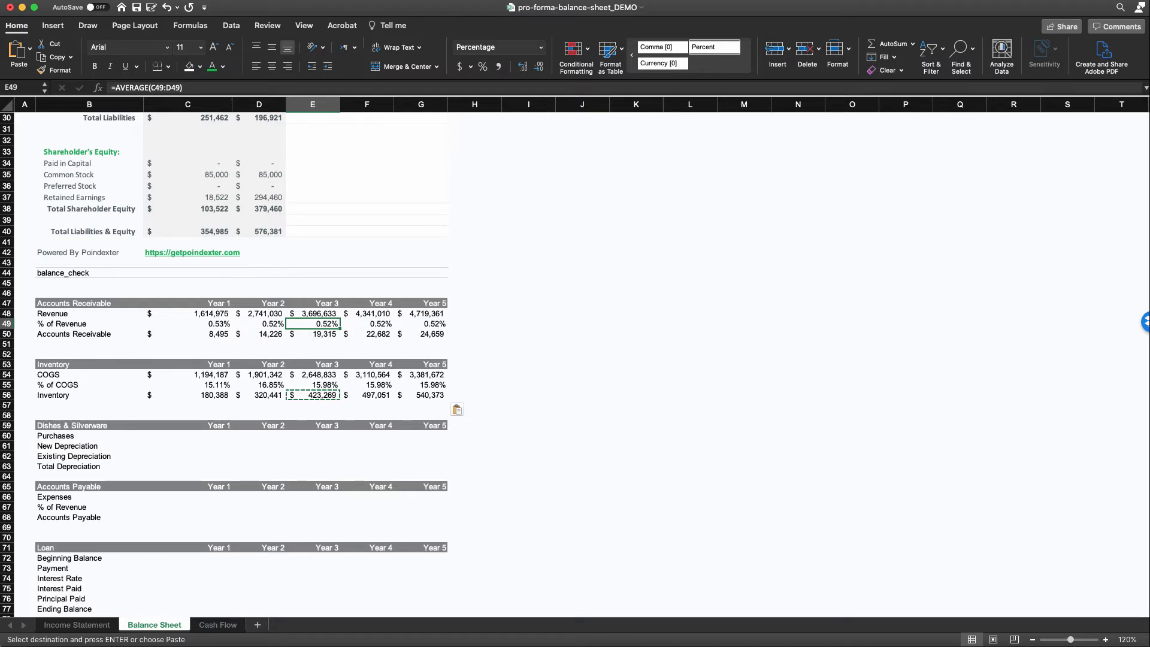
click(367, 324)
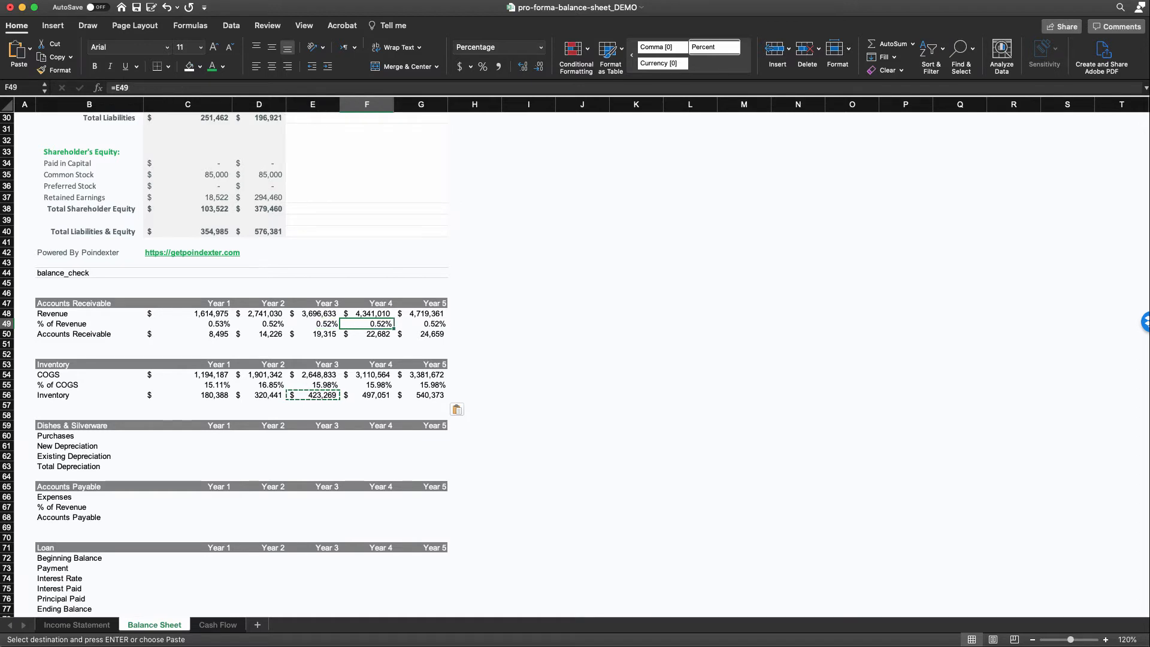
click(313, 385)
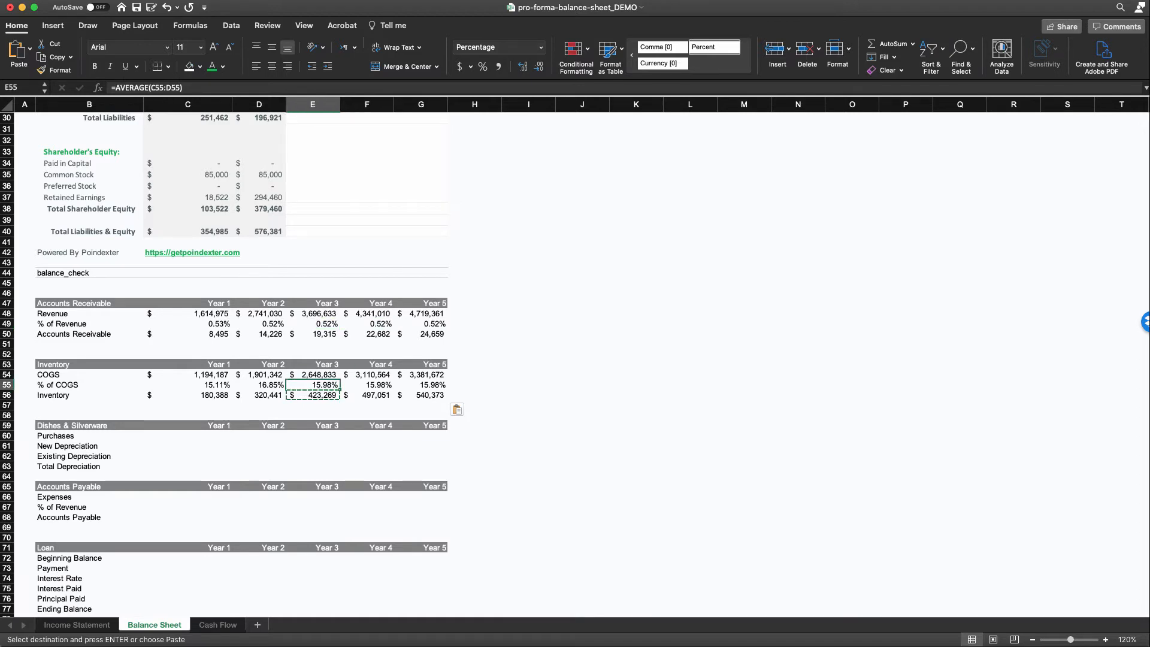
Step: Link the balance sheet's Year 1 Inventory in E10 to the projected Inventory in the schedule with =E56
scroll(575, 365, up, 1)
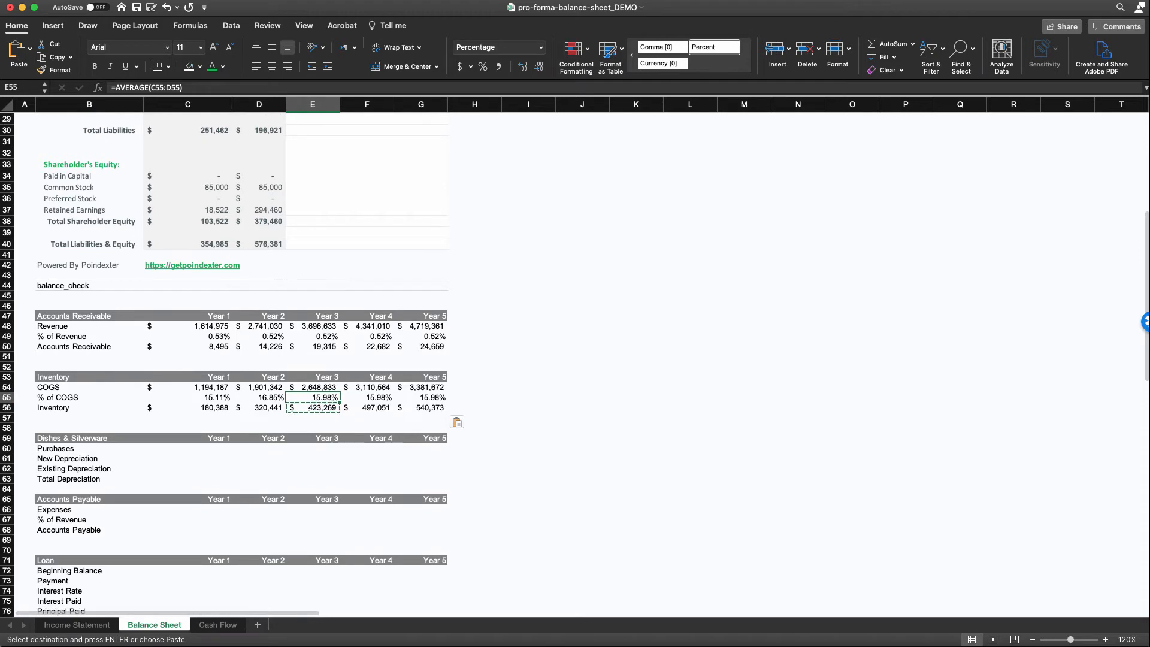
scroll(575, 365, up, 6)
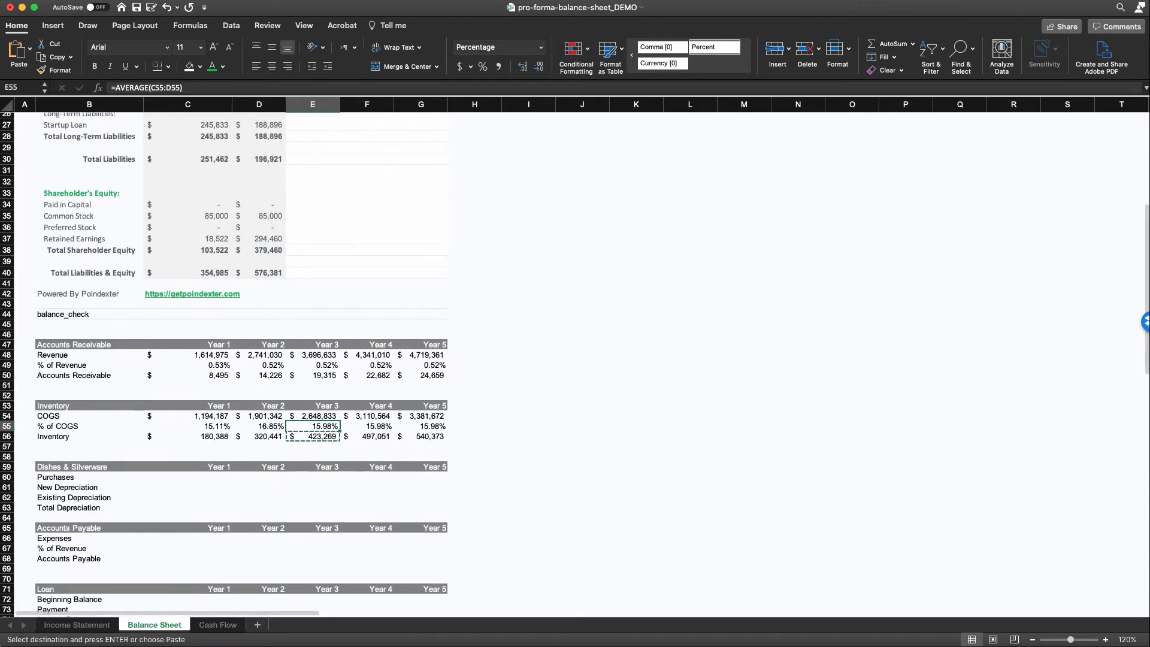
scroll(575, 365, up, 8)
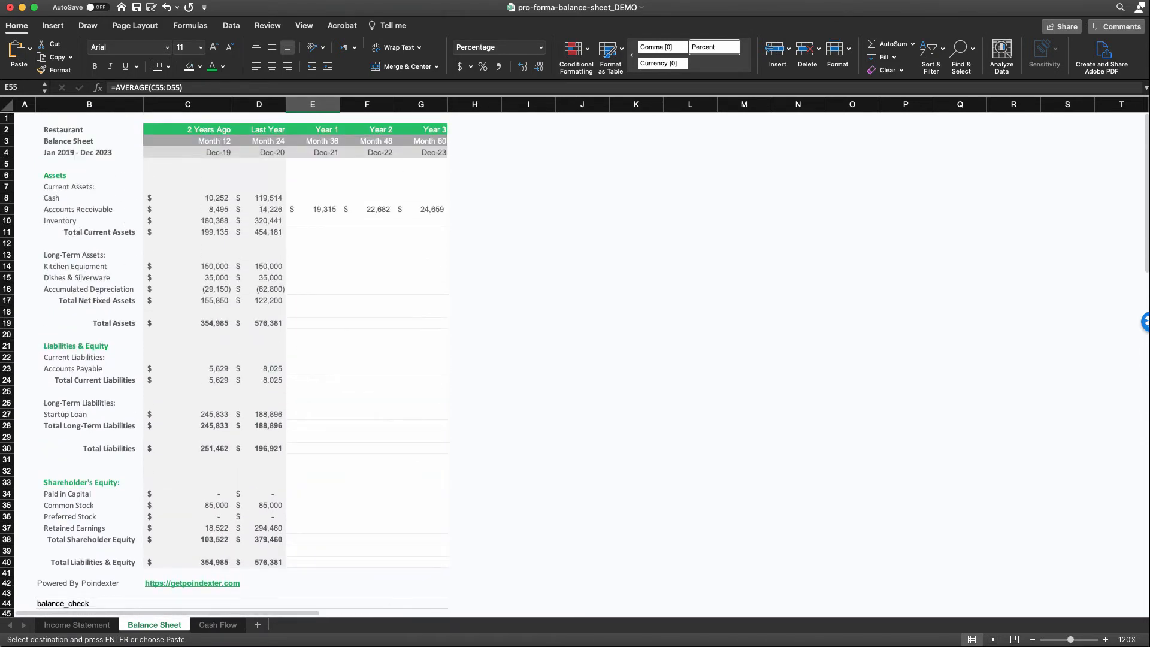
click(312, 221)
text(=)
scroll(367, 521, down, 10)
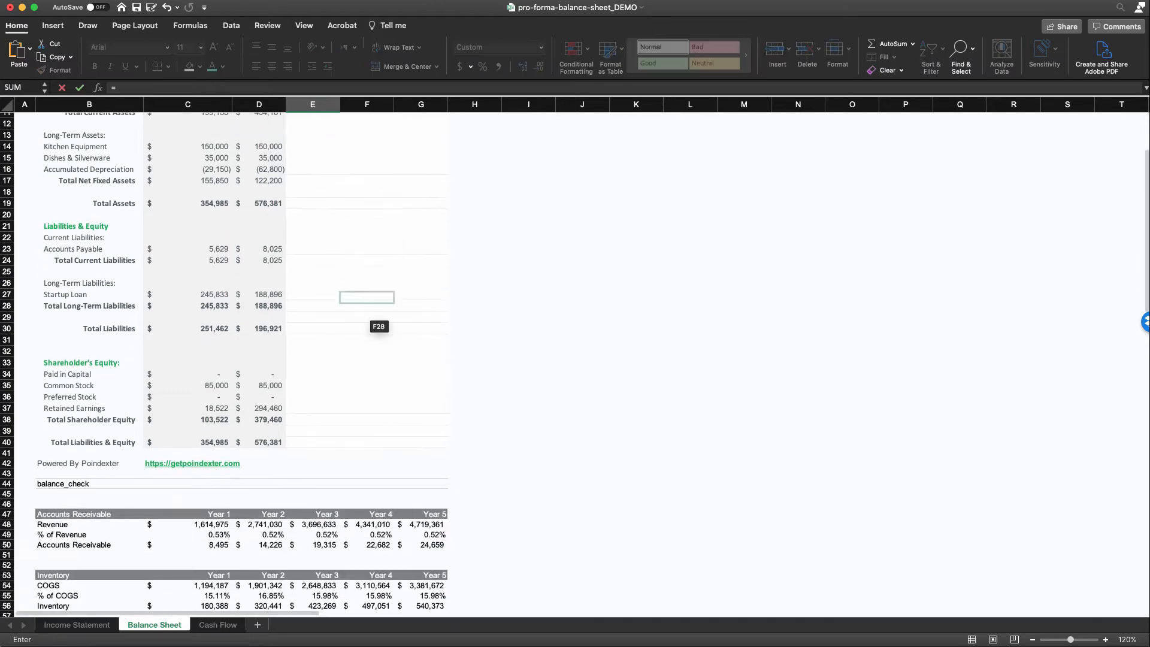
click(312, 460)
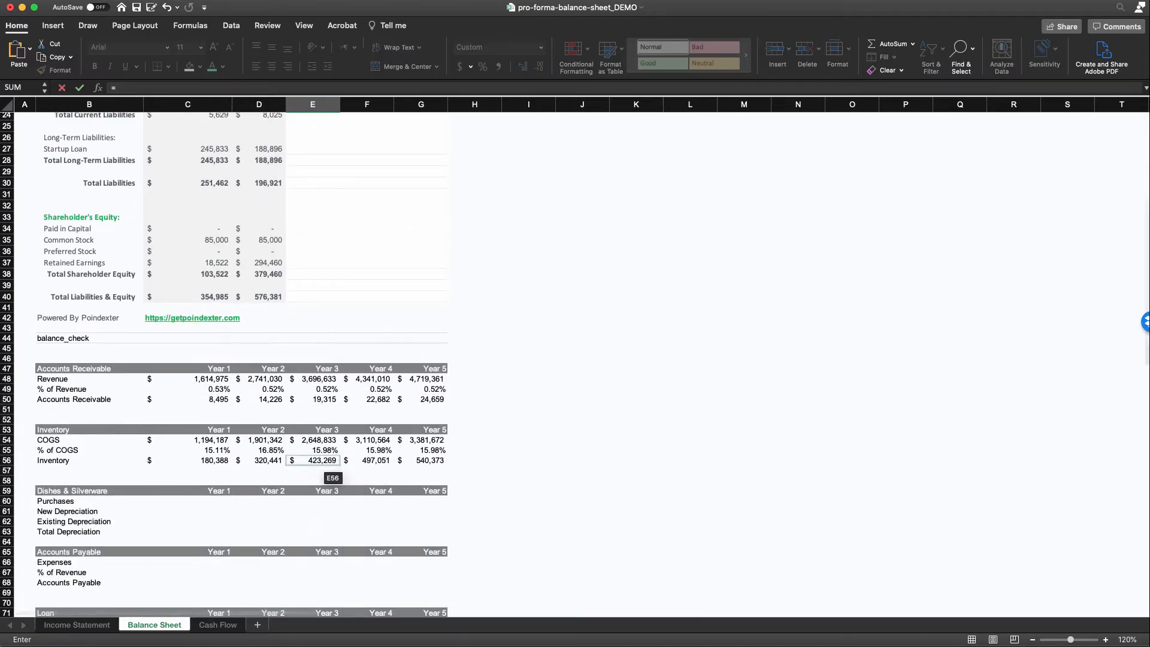
key(Return)
Step: Fill the linked Inventory formula from E10 across Year 2 and Year 3 in F10:G10
scroll(312, 460, up, 10)
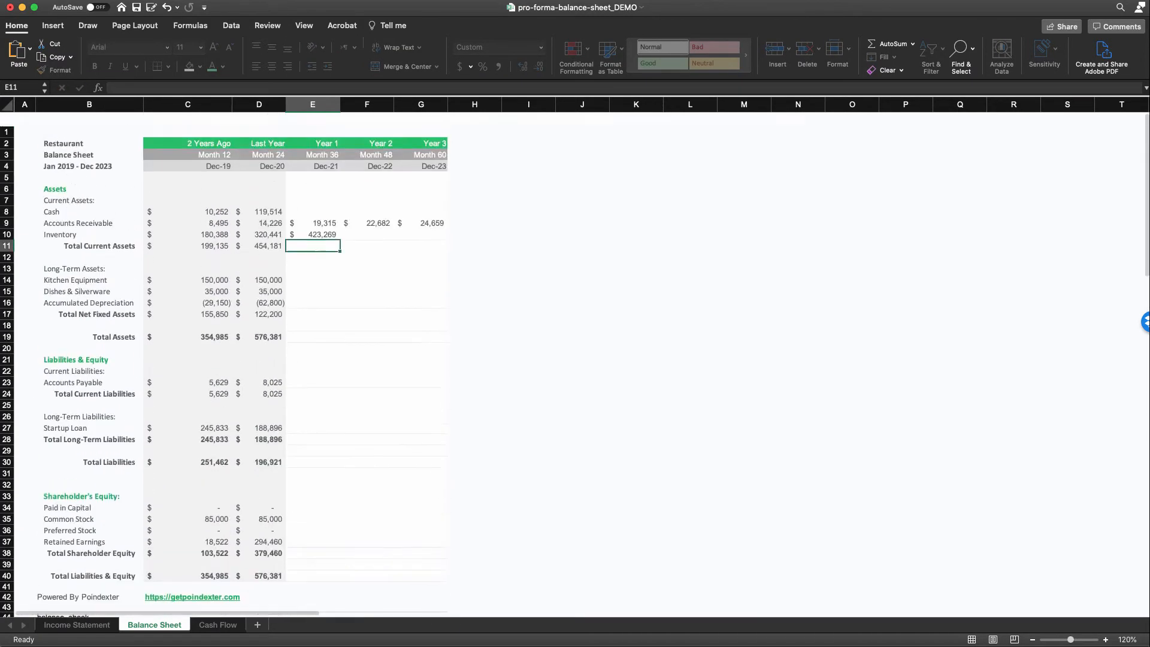
drag(317, 334, 428, 224)
click(317, 221)
Step: Total the Year 1 current assets in E11 with =SUM(E8:E10)
click(312, 233)
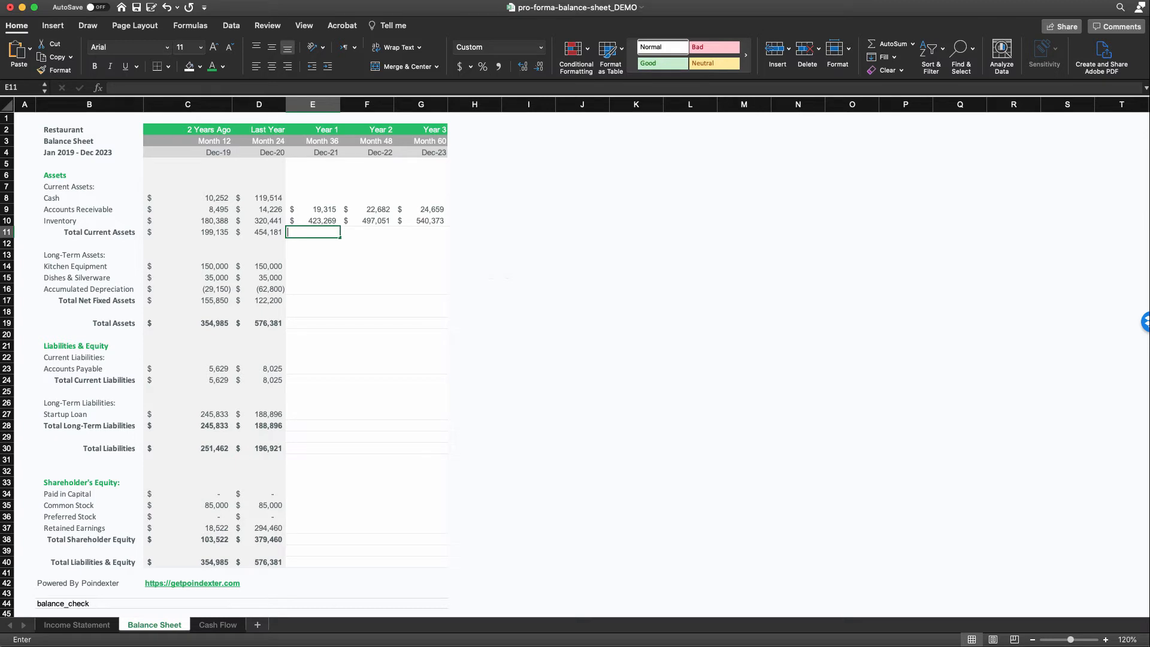
text(=SUM()
key(Up)
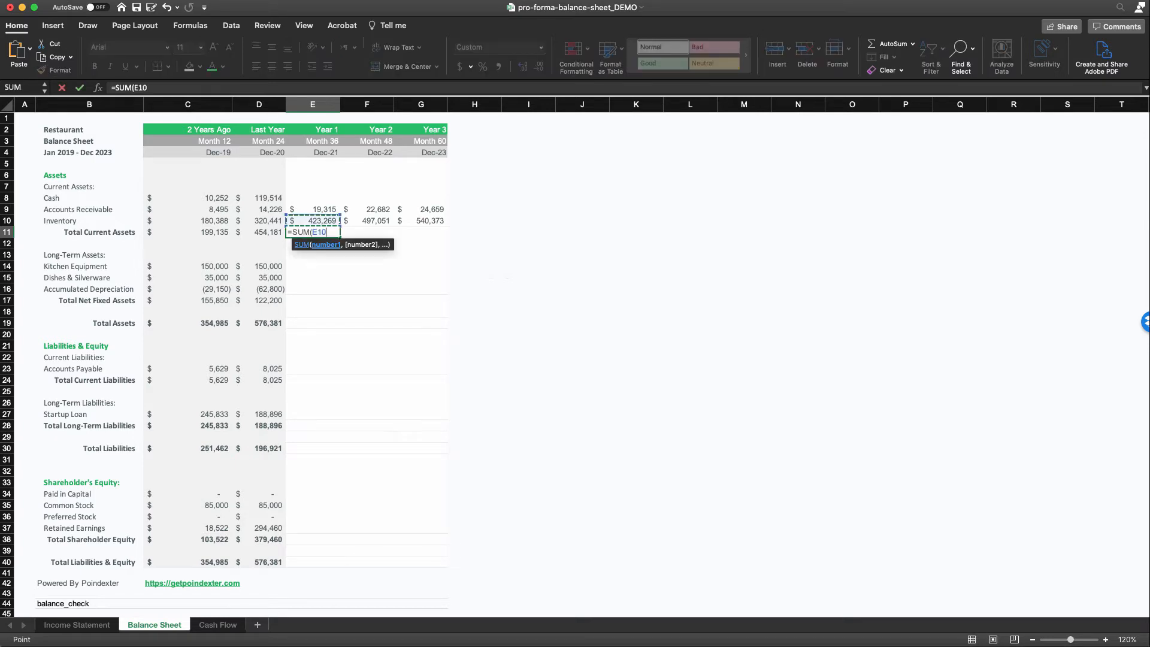
key(shift+Up)
key(shift+Up)
key(Return)
Step: Copy the Total Current Assets formula from E11 across Year 2 and Year 3 in F11:G11
key(Up)
key(super+c)
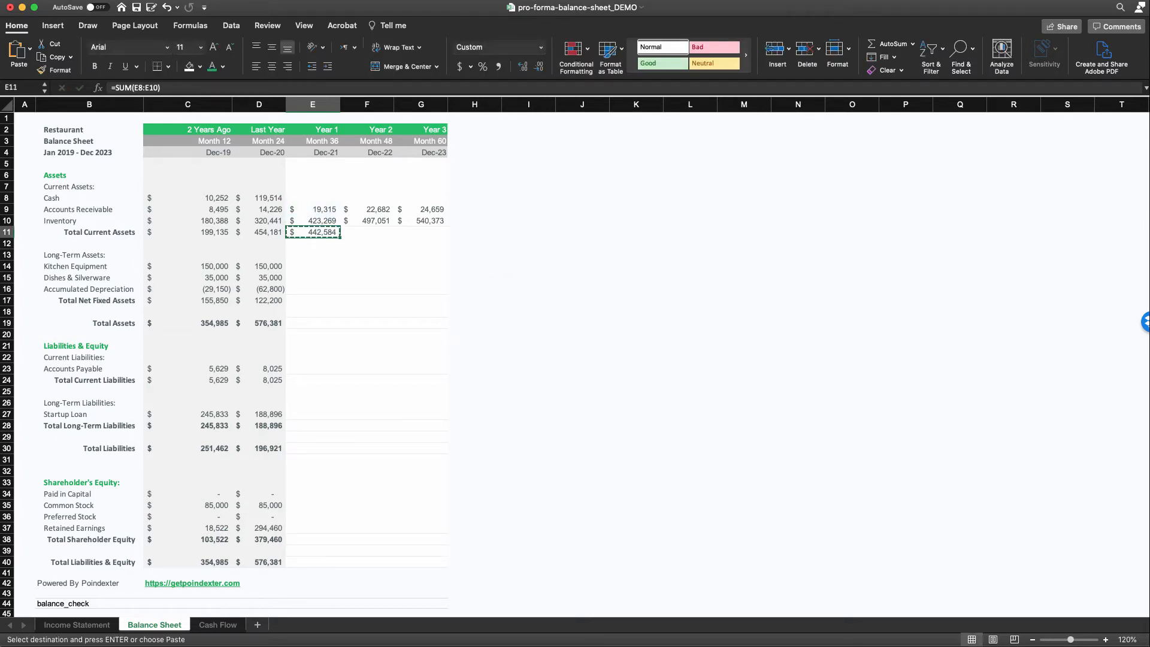
key(shift+Right)
key(shift+Right)
key(super+v)
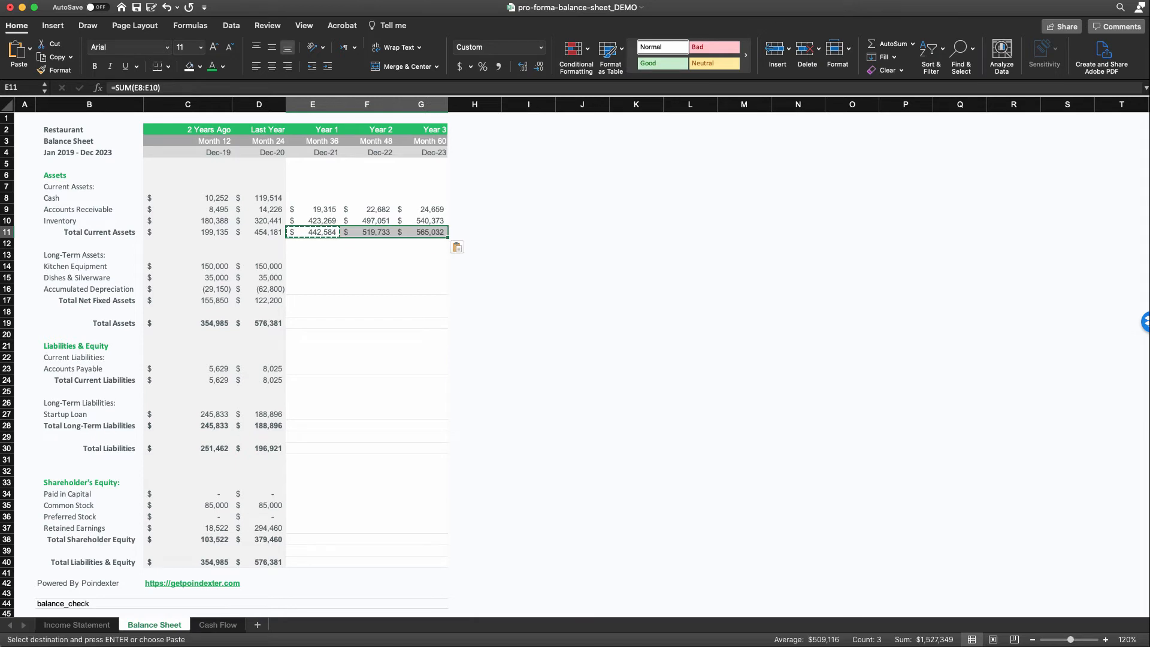
Step: Carry the Kitchen Equipment balance forward by setting E14 to =D14 and filling it across F14:G14
click(367, 255)
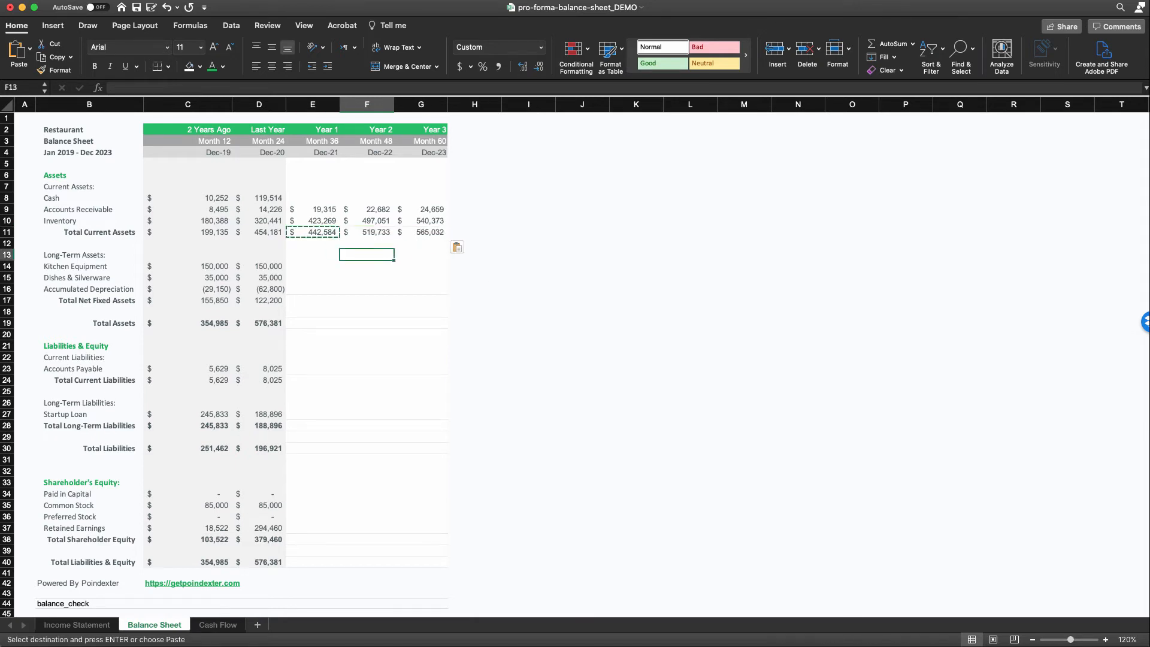
click(313, 266)
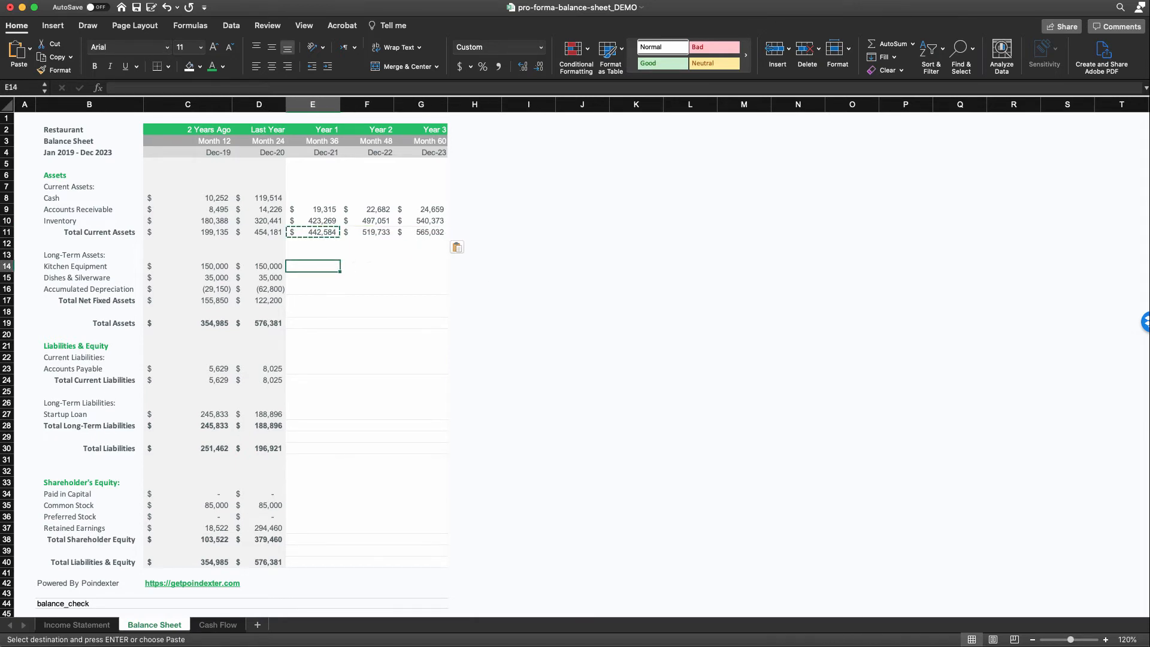
click(366, 266)
scroll(367, 266, down, 3)
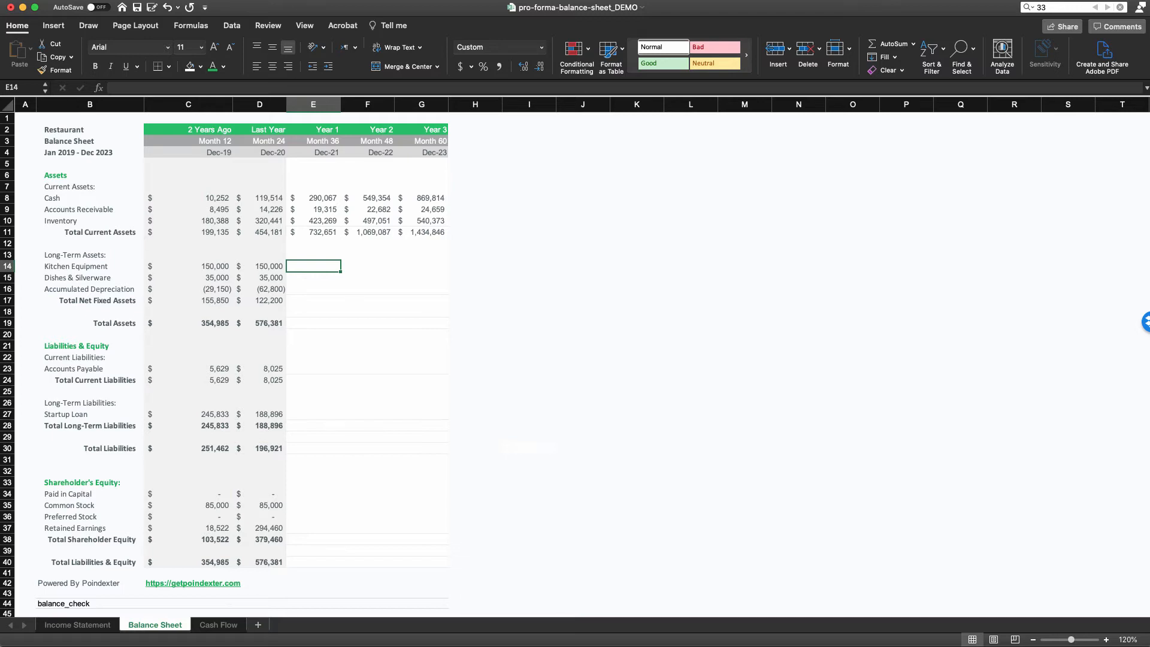
text(=d14)
key(Return)
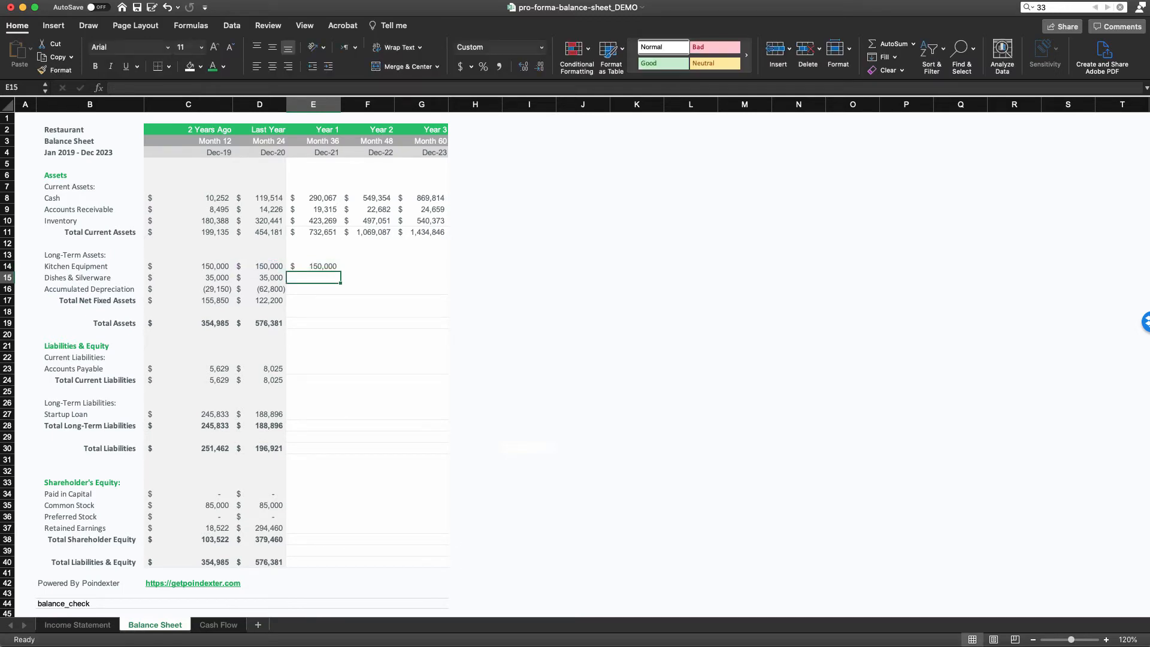
key(Up)
drag(341, 272, 440, 271)
click(314, 289)
click(313, 266)
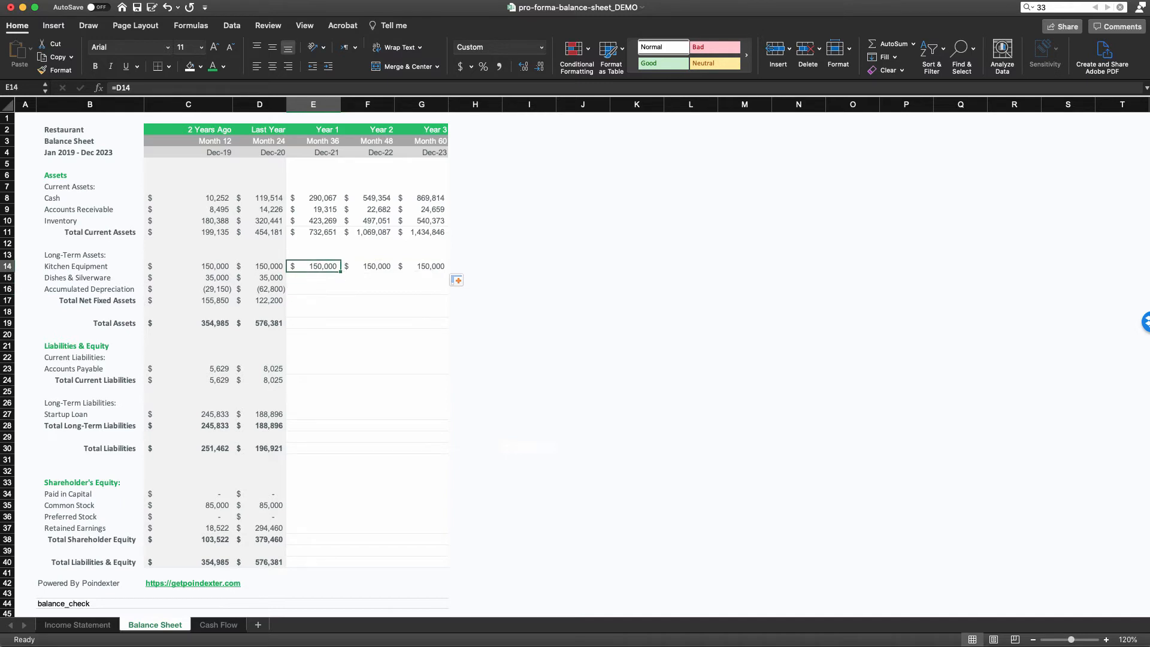
Step: Examine the historical Dishes & Silverware balances in row 15 of the balance sheet
key(Down)
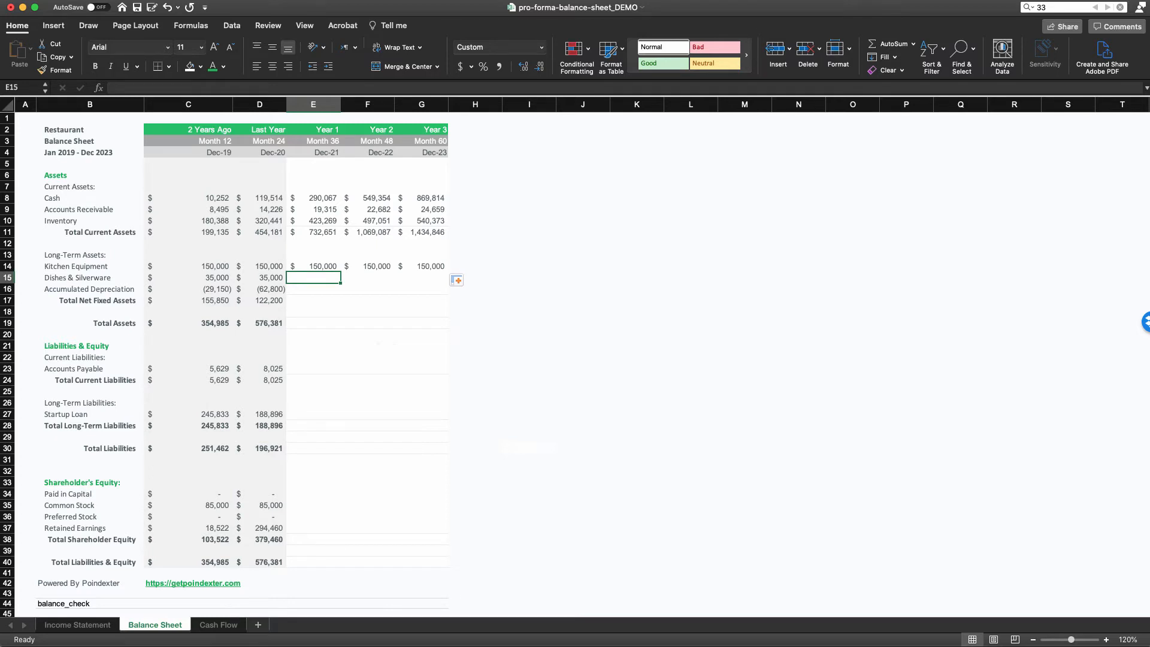
key(Left)
key(Left)
key(Left)
key(Right)
key(Right)
key(Right)
Step: Enter a Year 4 purchase of 25,000 in F60 of the Dishes & Silverware schedule
scroll(575, 366, down, 10)
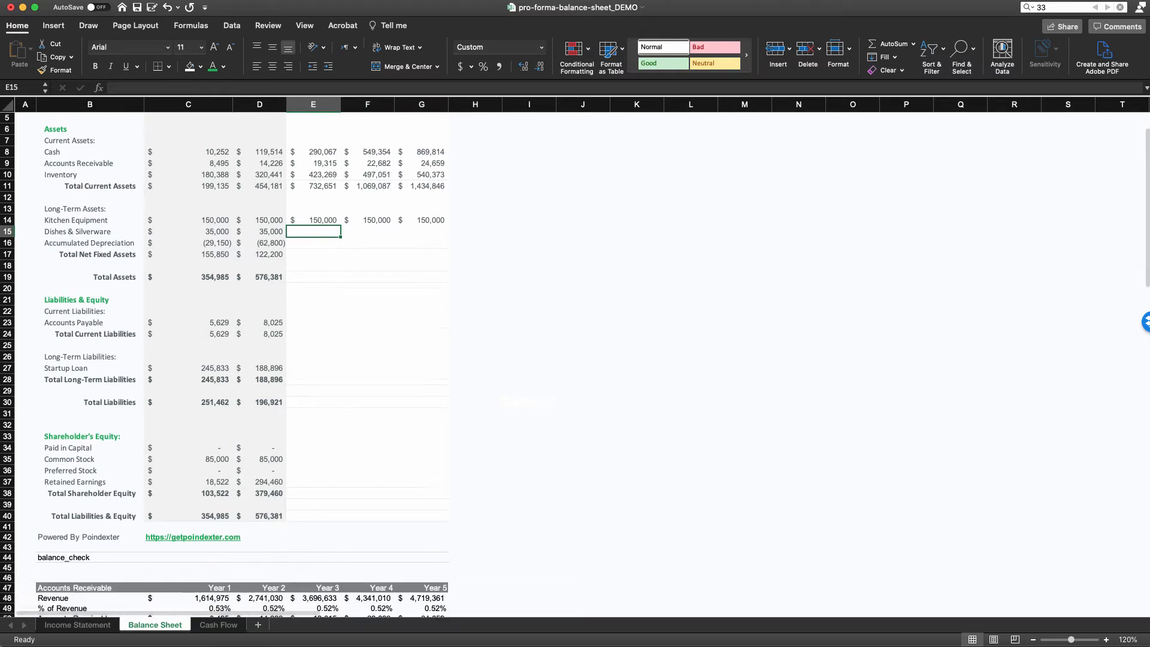
scroll(575, 366, down, 5)
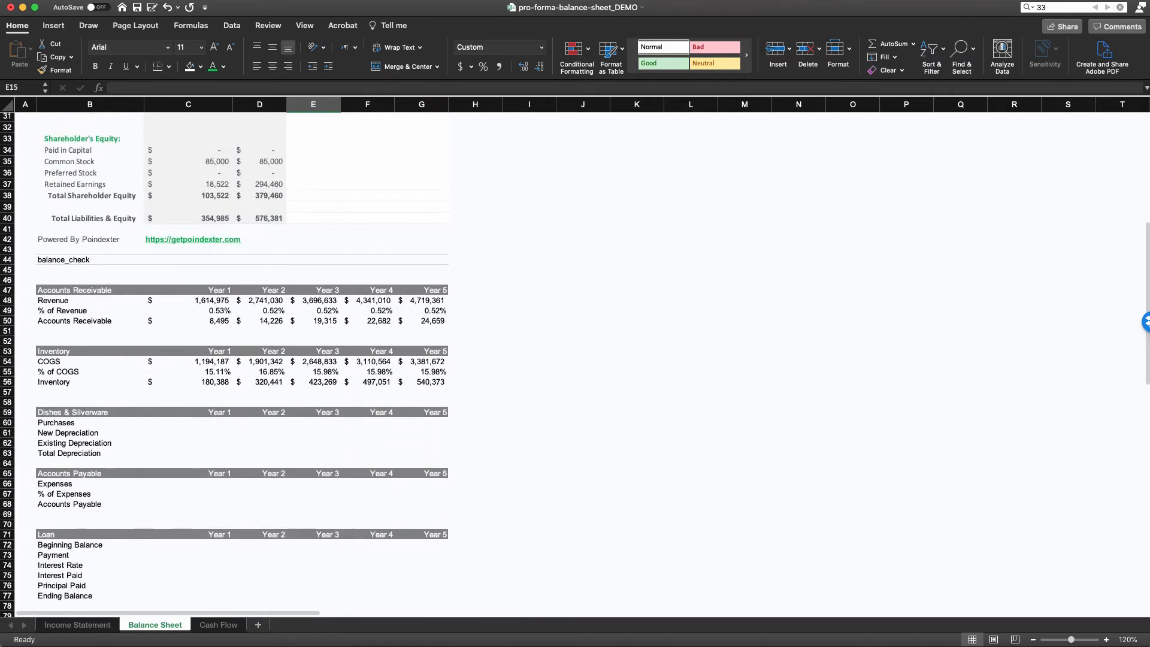
click(313, 394)
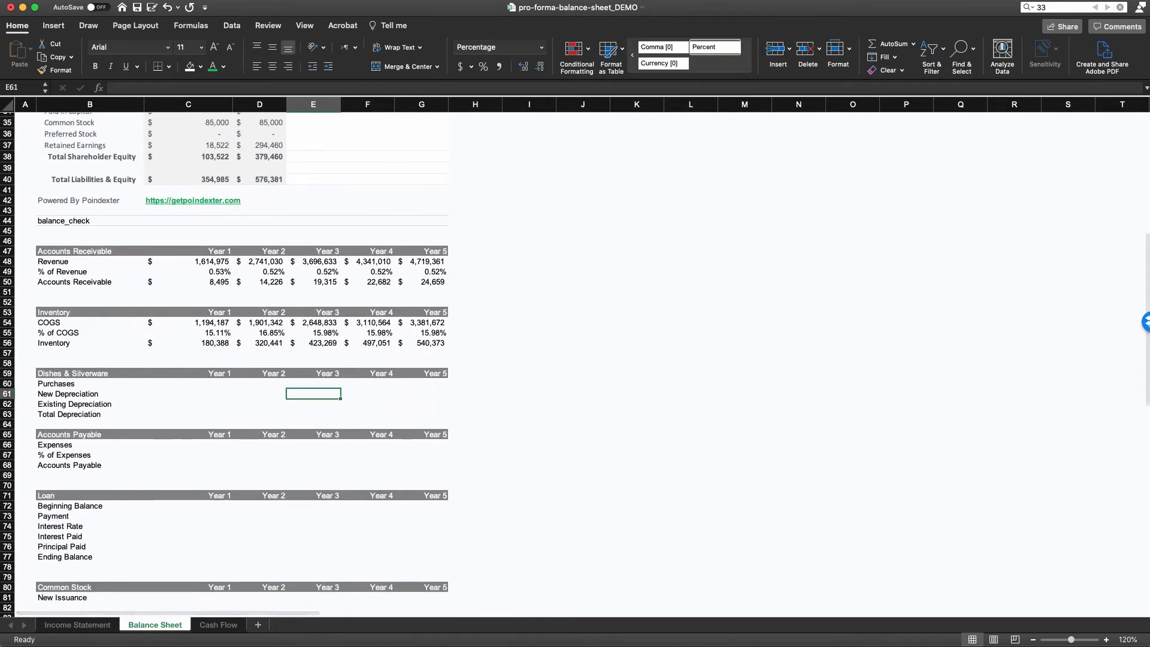
click(314, 384)
scroll(313, 384, down, 1)
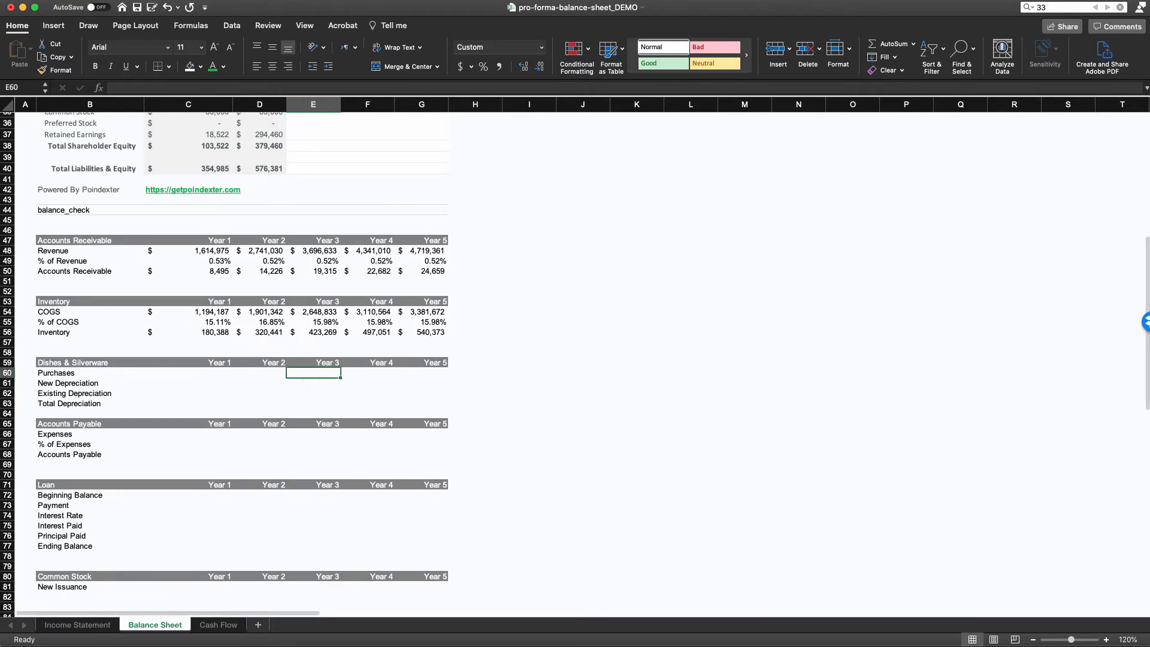
click(363, 384)
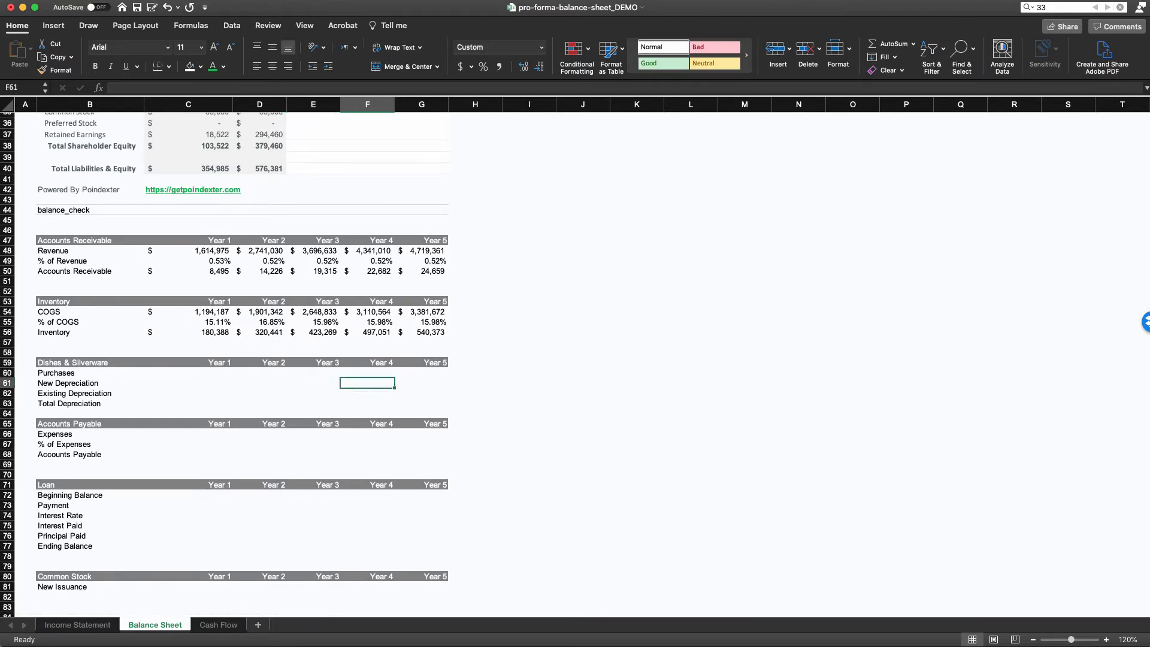
click(367, 373)
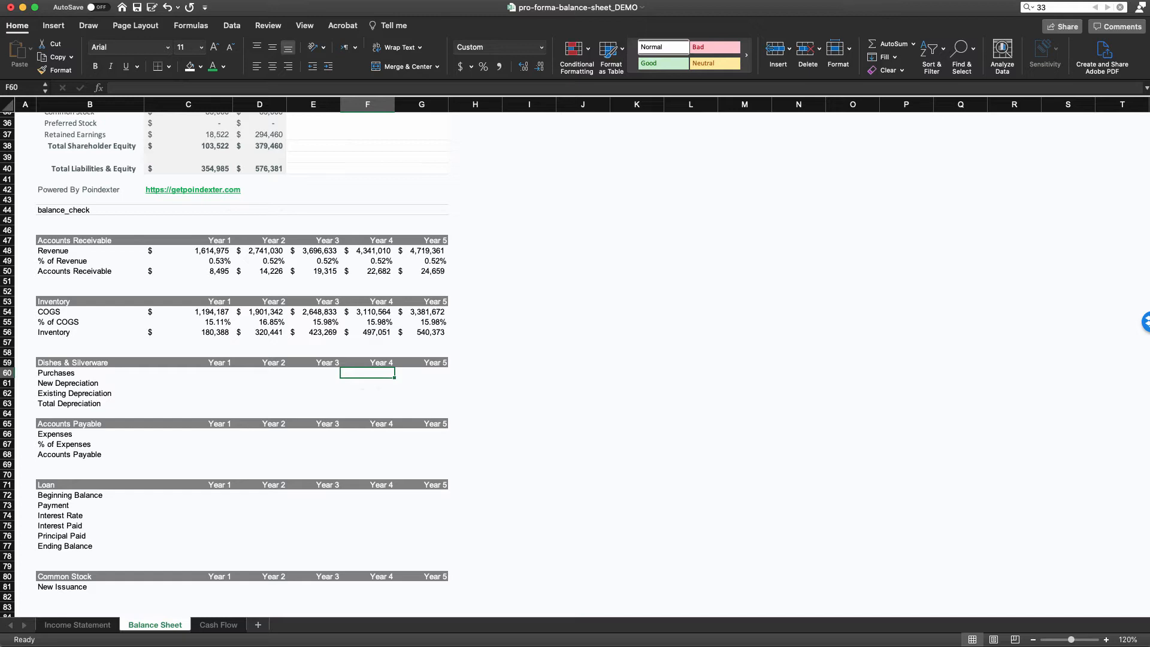
text(250)
key(BackSpace)
key(BackSpace)
key(BackSpace)
text(25,0)
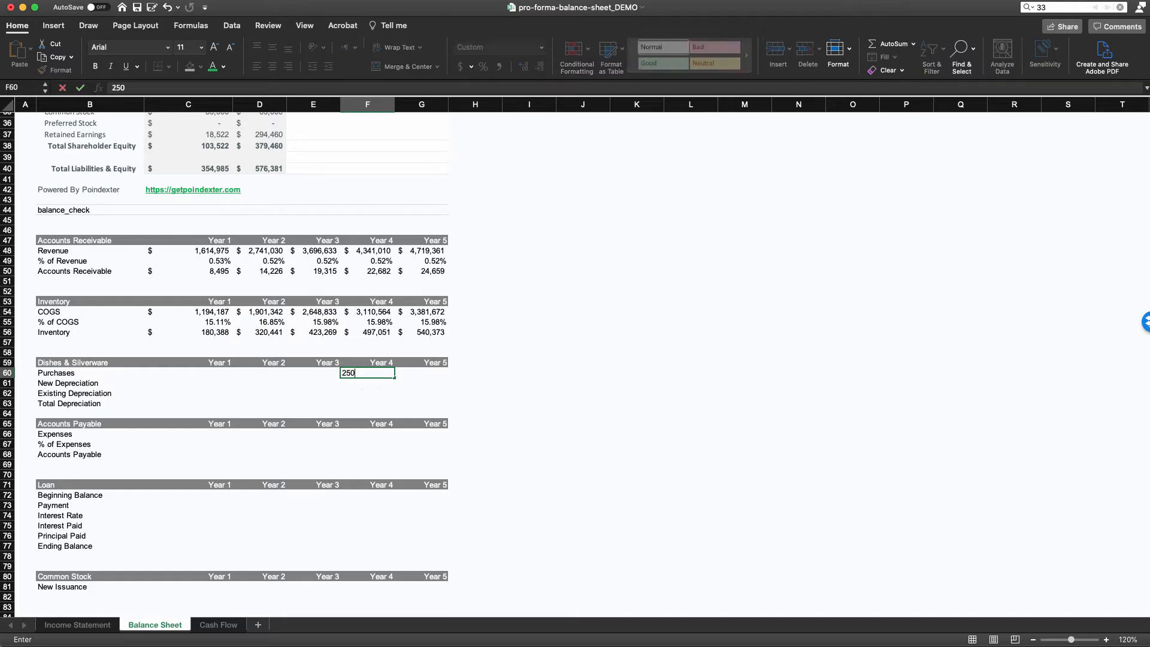
text(00)
key(Return)
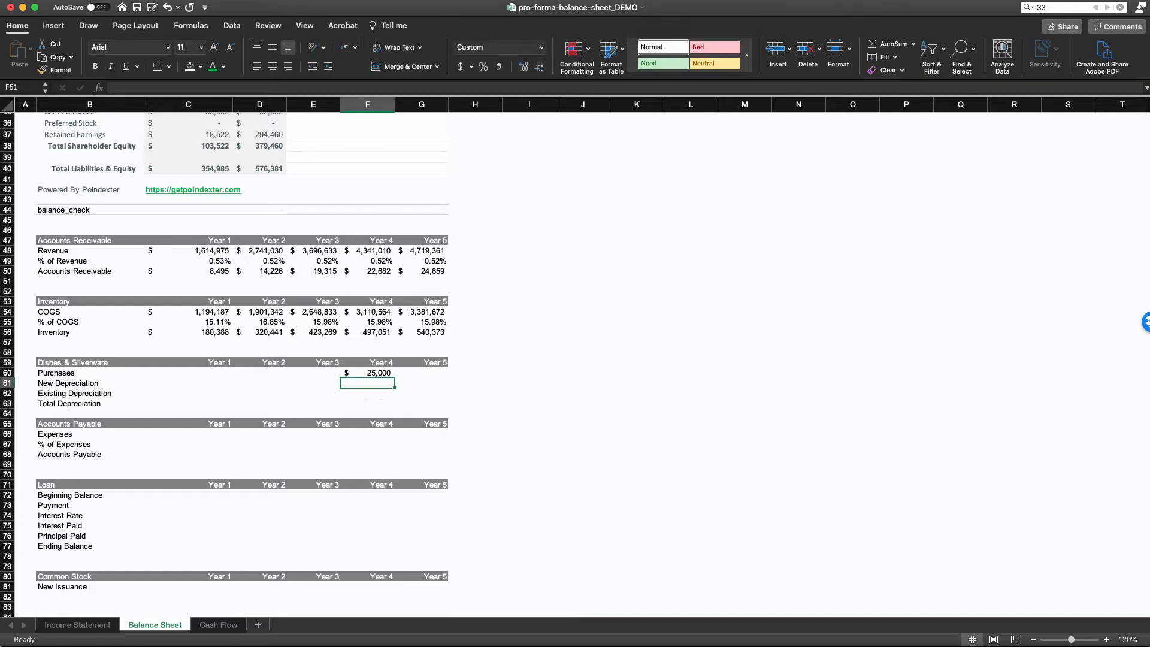
key(Up)
key(Right)
key(Left)
key(Down)
key(Down)
key(Up)
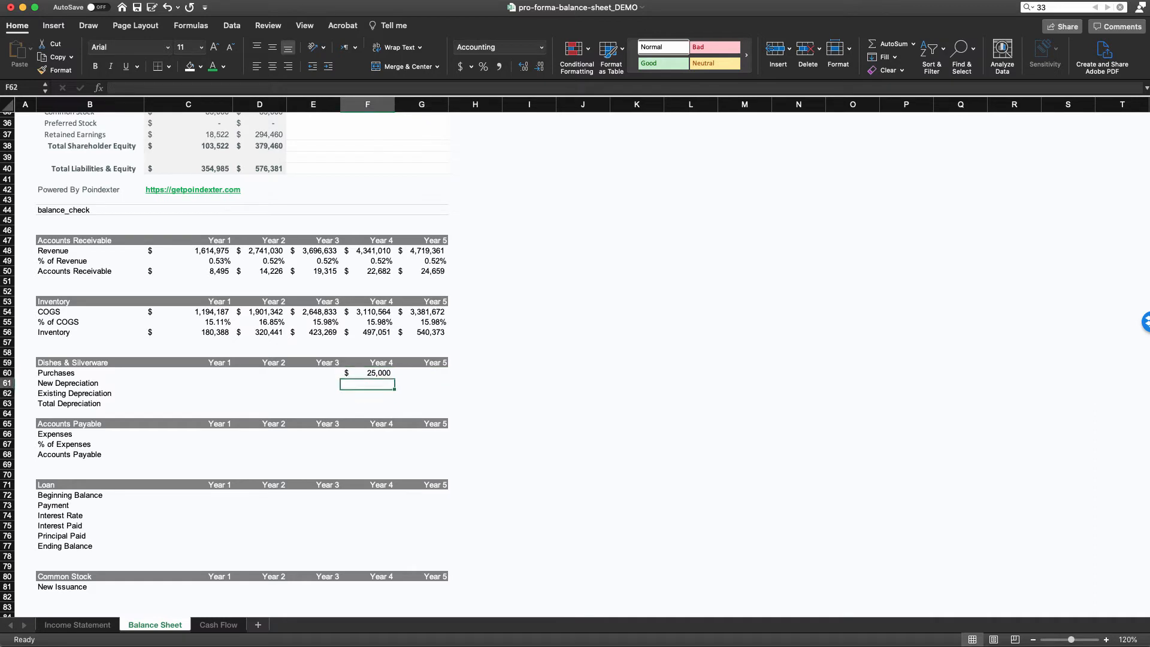
scroll(575, 358, down, 1)
scroll(372, 351, down, 1)
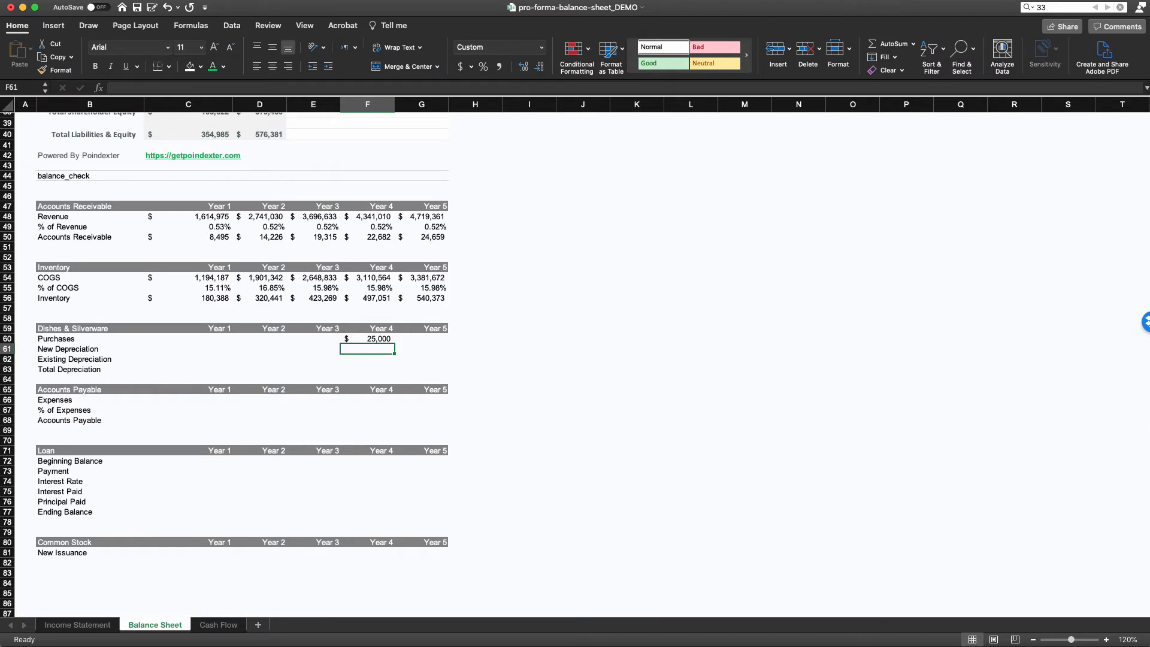
click(368, 339)
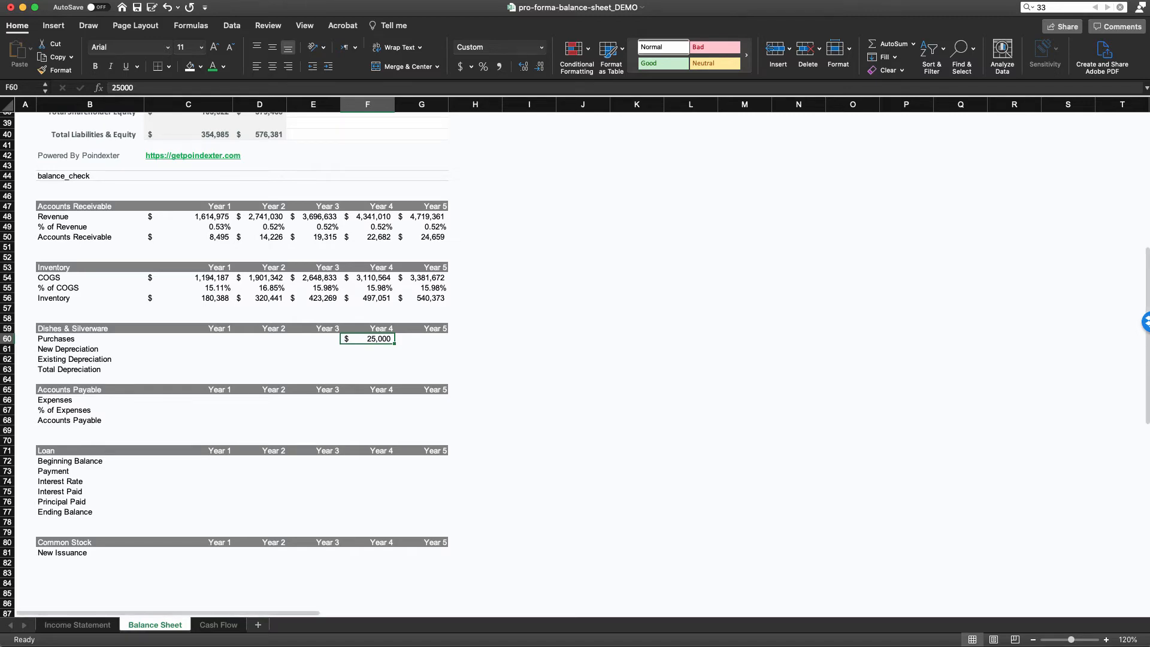
Step: Review the Year 1 Net Income, Depreciation Expense and EBITDA cells on the Income Statement sheet
key(ctrl+Page_Up)
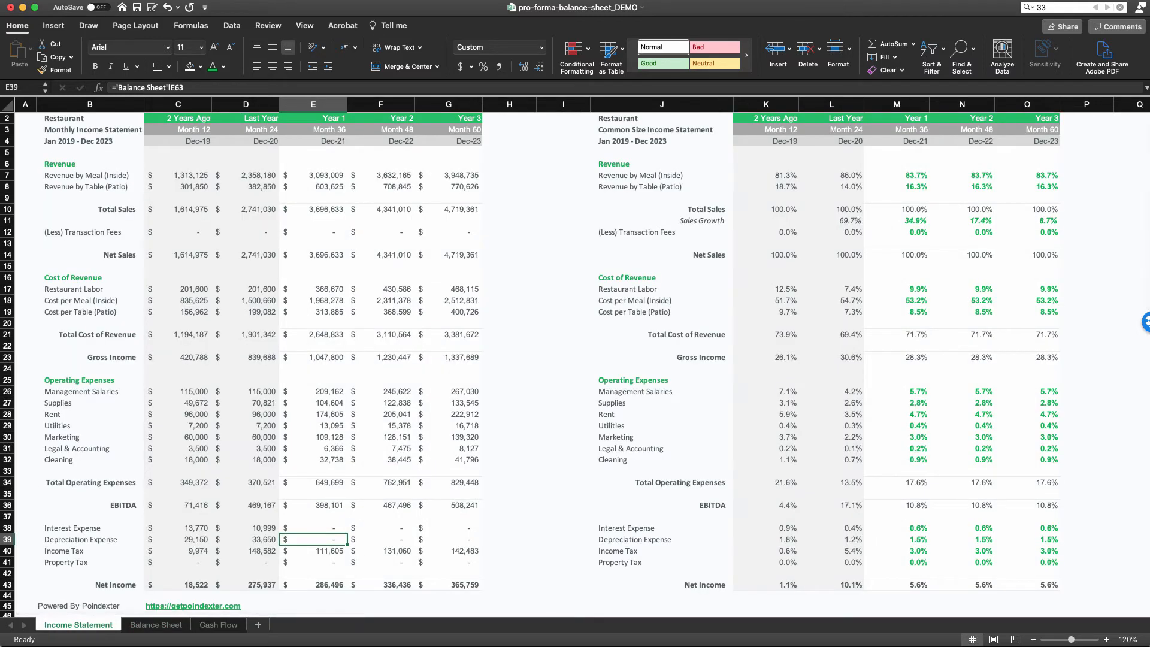
scroll(575, 365, down, 3)
click(314, 552)
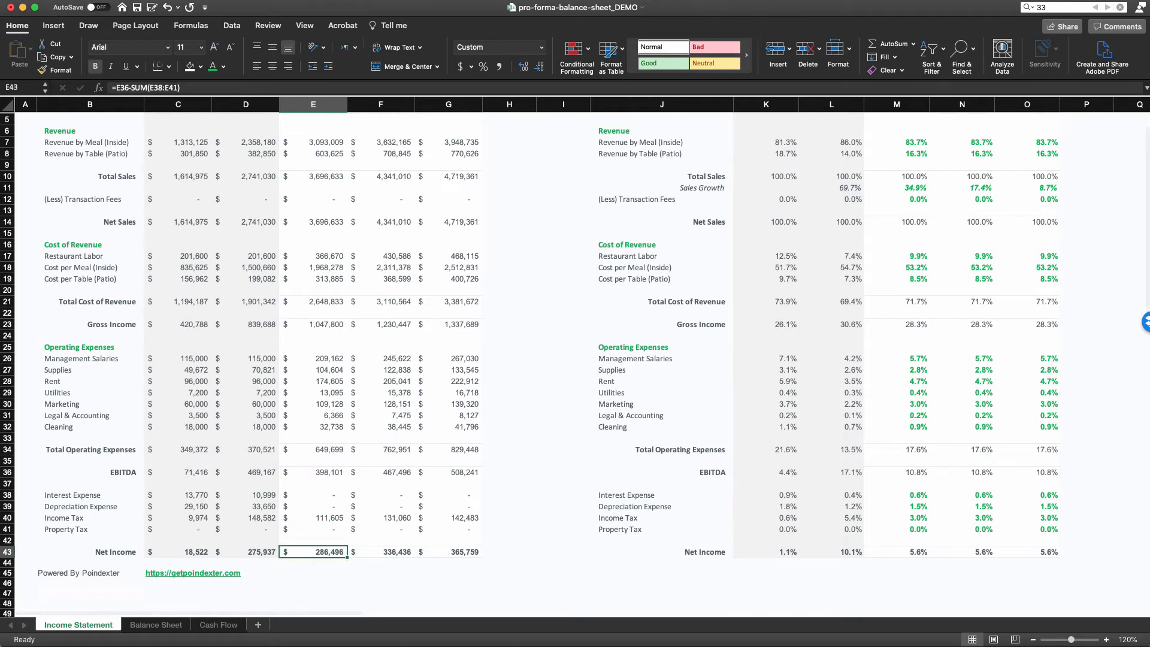
click(313, 507)
click(313, 472)
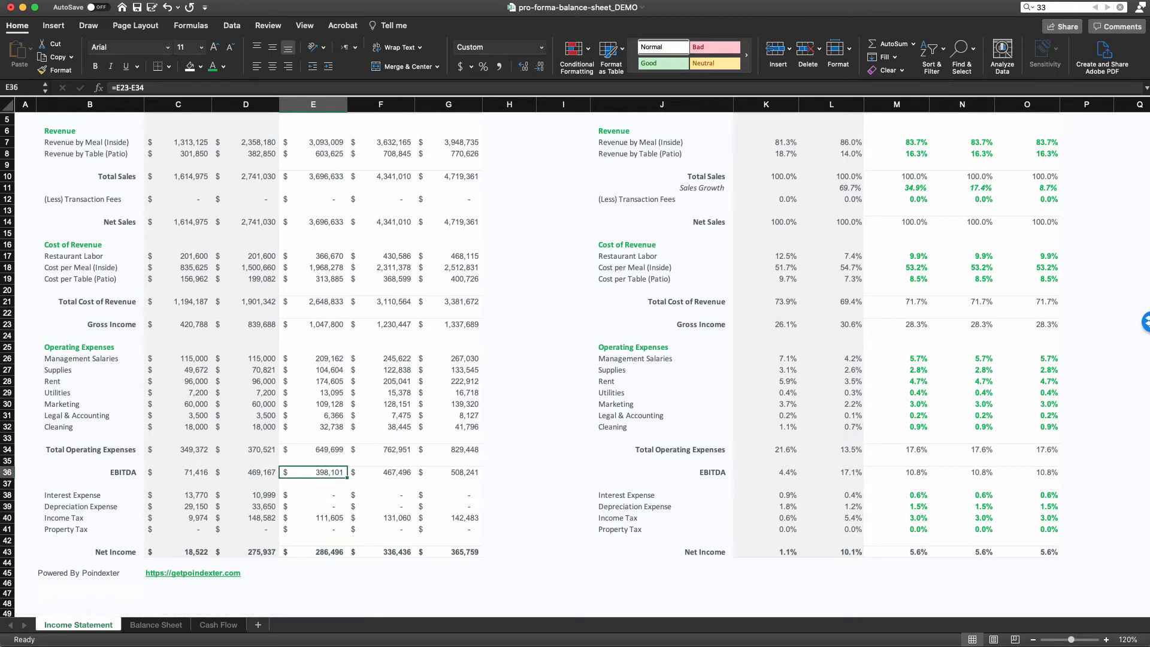
Step: Review the Year 1 interest, depreciation and tax cells on the Income Statement sheet, and the Kitchen Equipment row on the Balance Sheet
drag(313, 495, 313, 529)
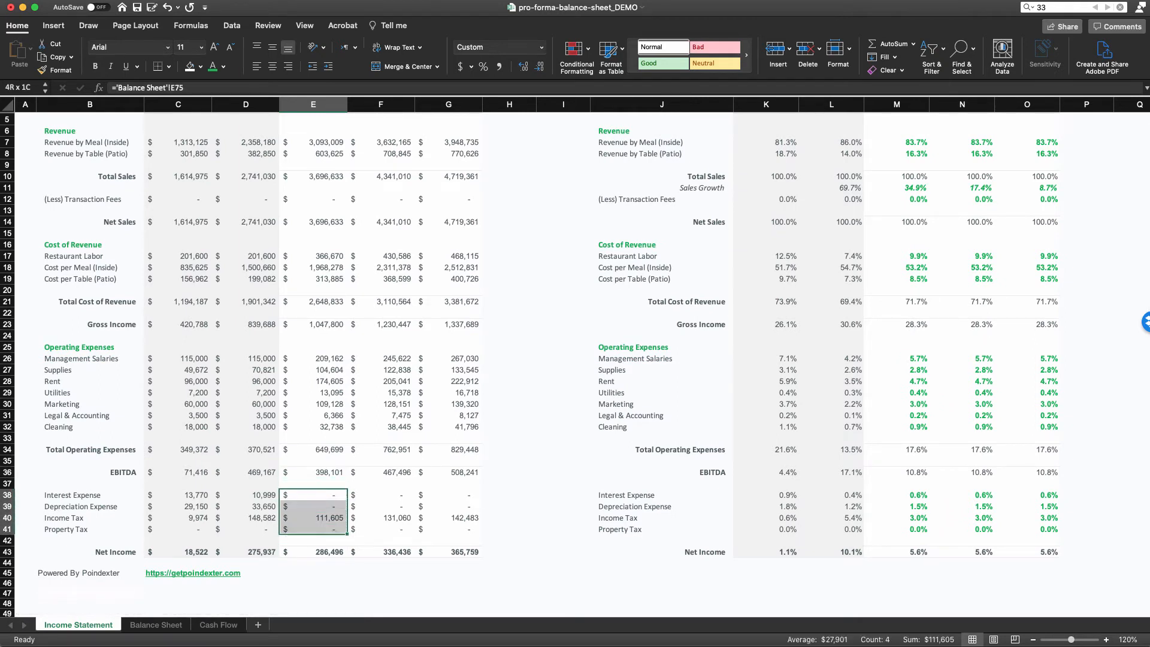
click(313, 507)
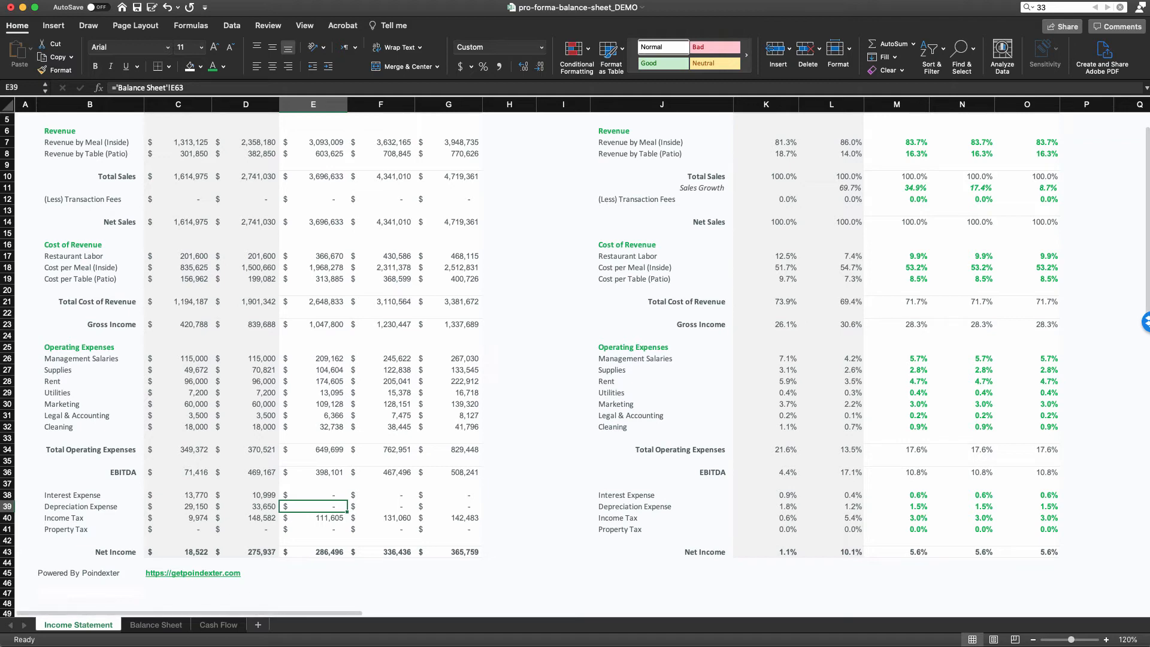
key(ctrl+Page_Down)
scroll(239, 359, up, 5)
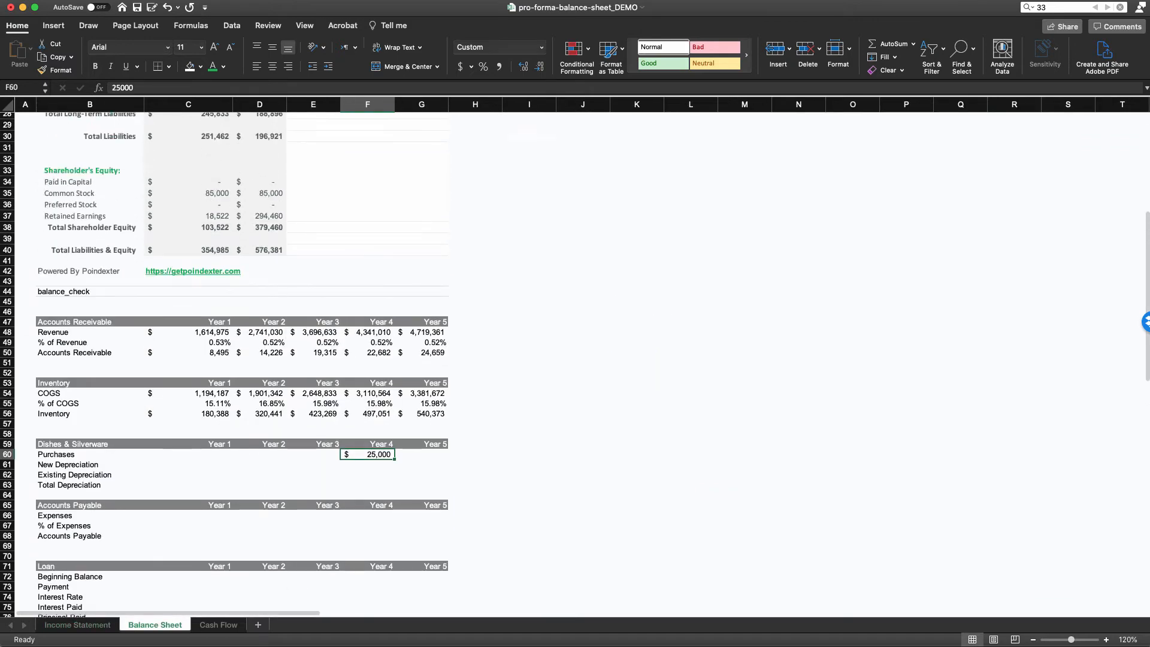
scroll(257, 360, up, 10)
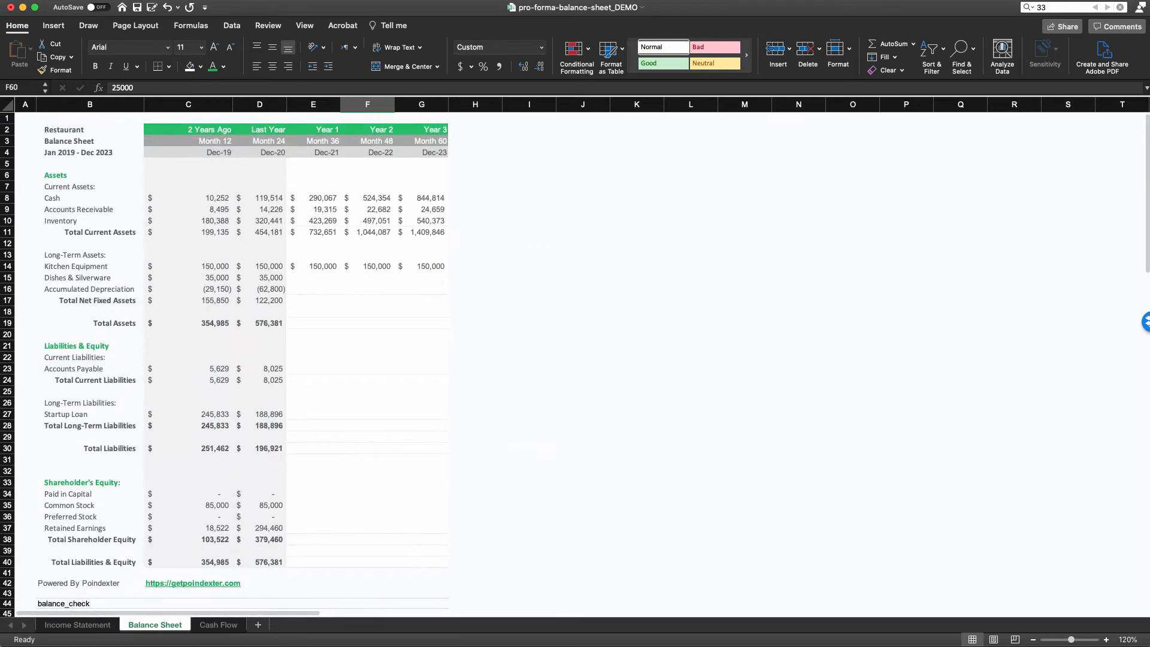
click(259, 267)
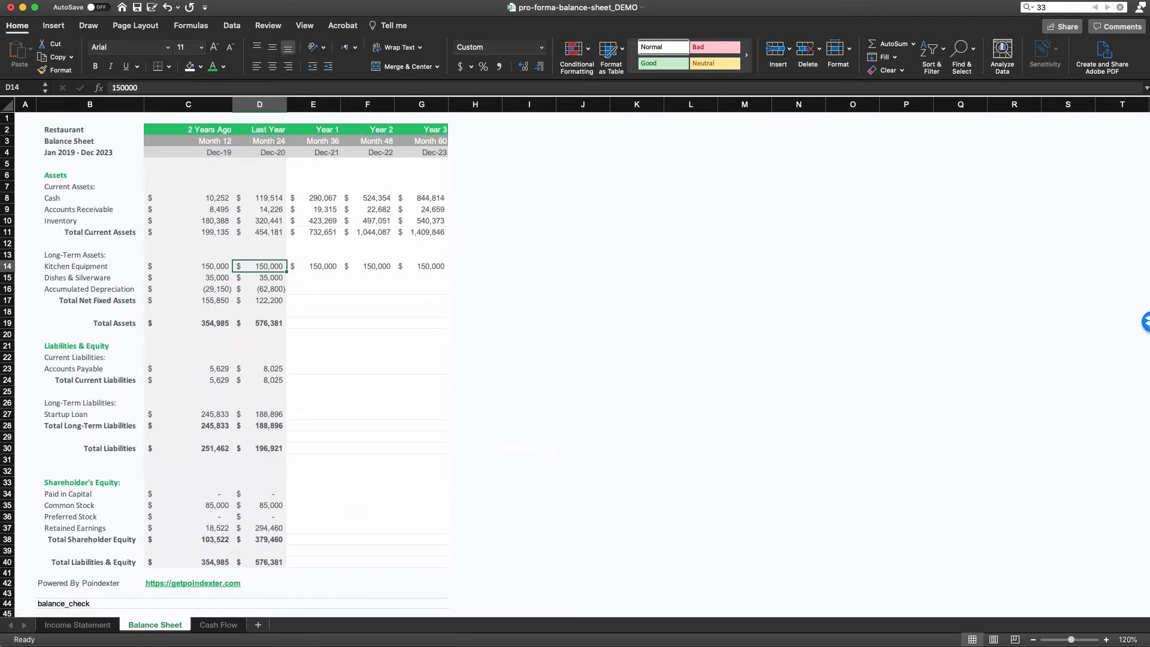
key(Right)
key(shift+Right)
key(shift+Right)
key(shift+Right)
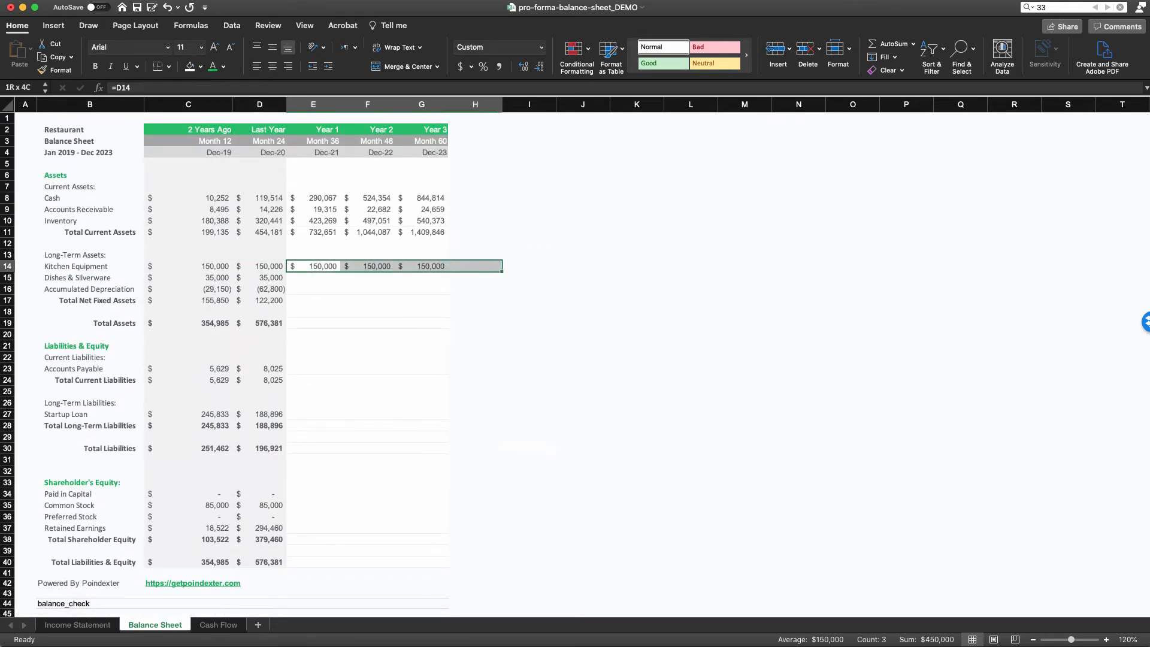
key(shift+Right)
key(Down)
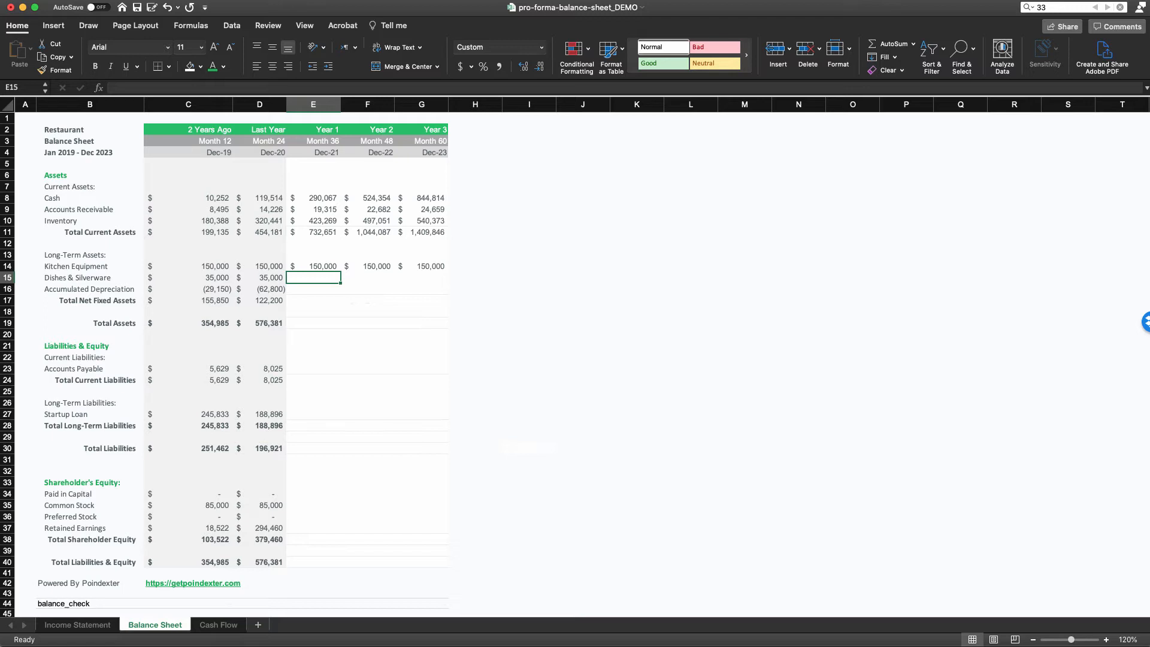
Step: Calculate Year 4 New Depreciation in F61 of the Dishes & Silverware schedule as =F60/5
scroll(575, 365, down, 10)
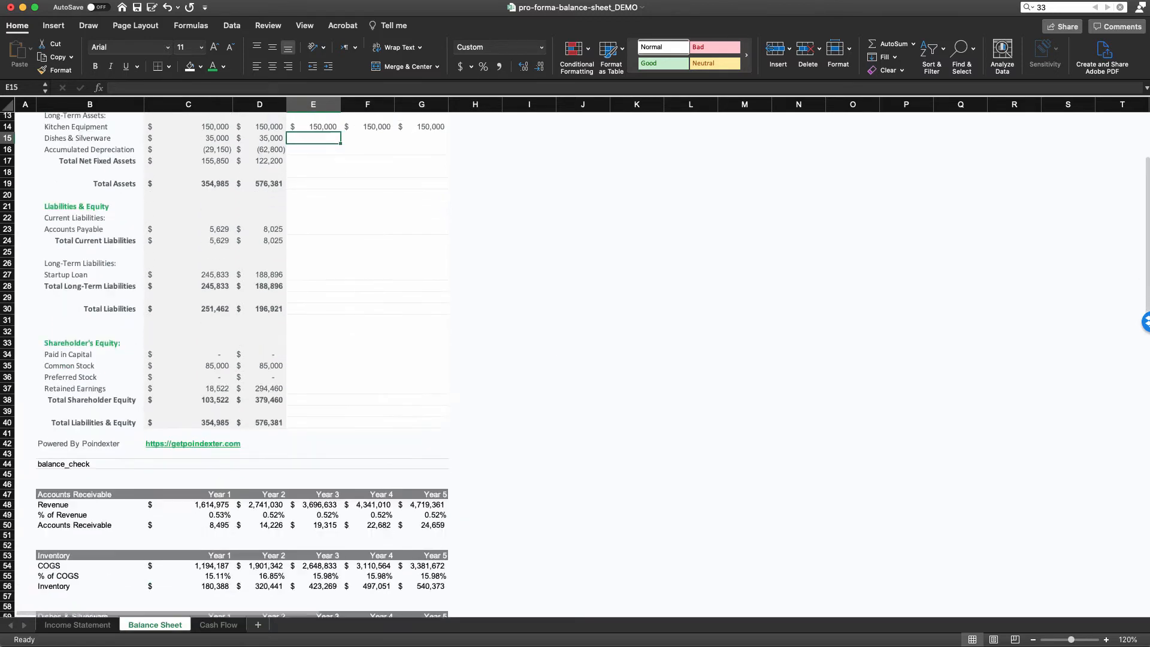
scroll(575, 365, down, 1)
click(368, 393)
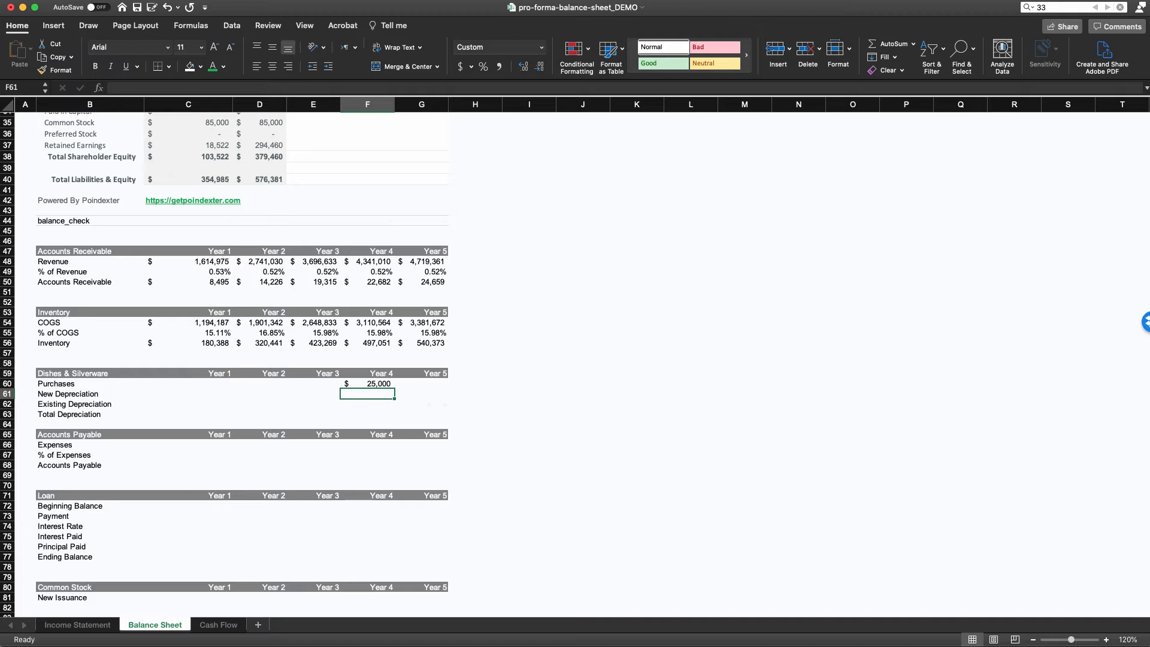
text(=)
key(Up)
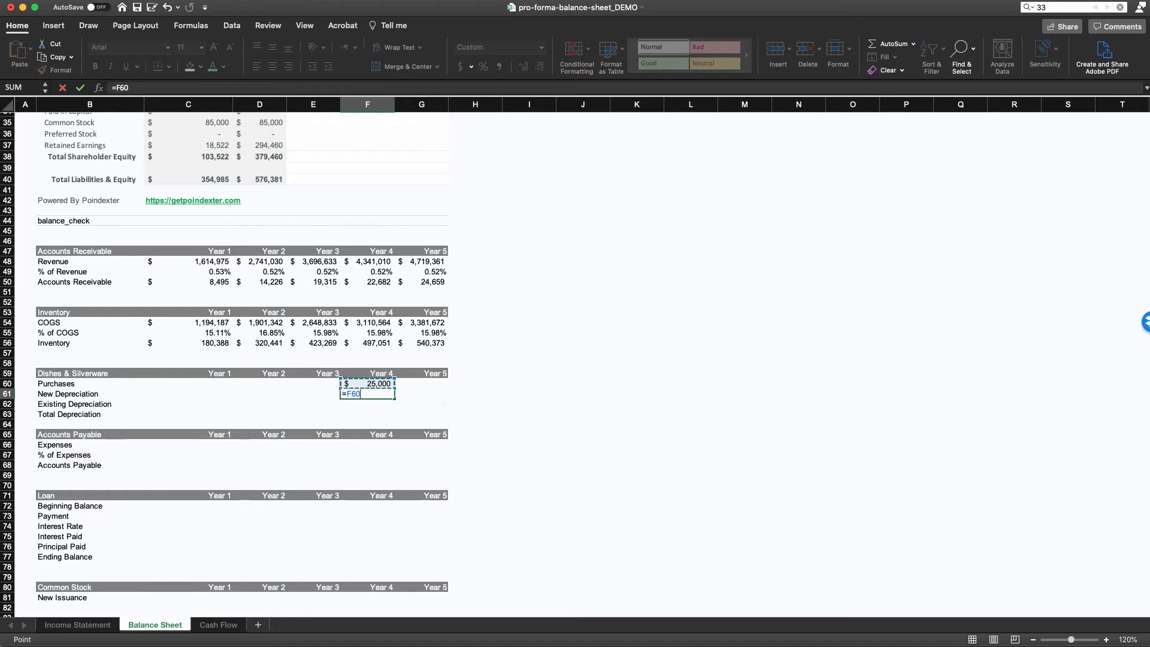
text(/5)
key(Return)
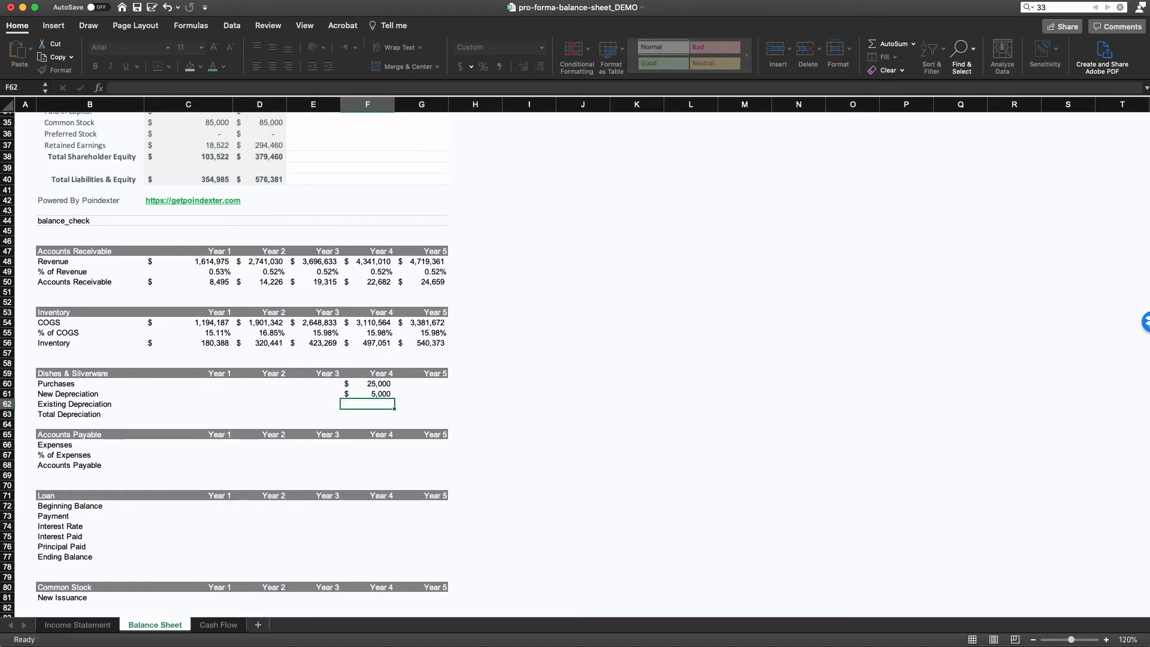
Step: Carry the New Depreciation amount into Year 5 by setting G61 to =F61
key(Up)
key(Right)
key(Left)
key(Up)
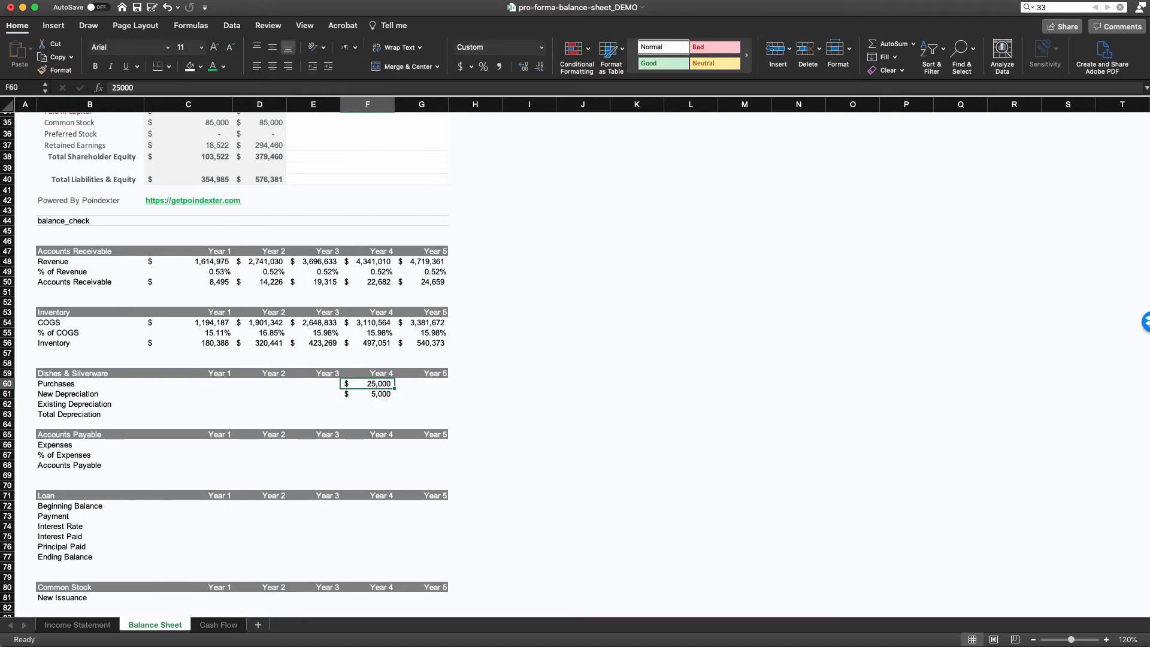
key(Down)
key(Right)
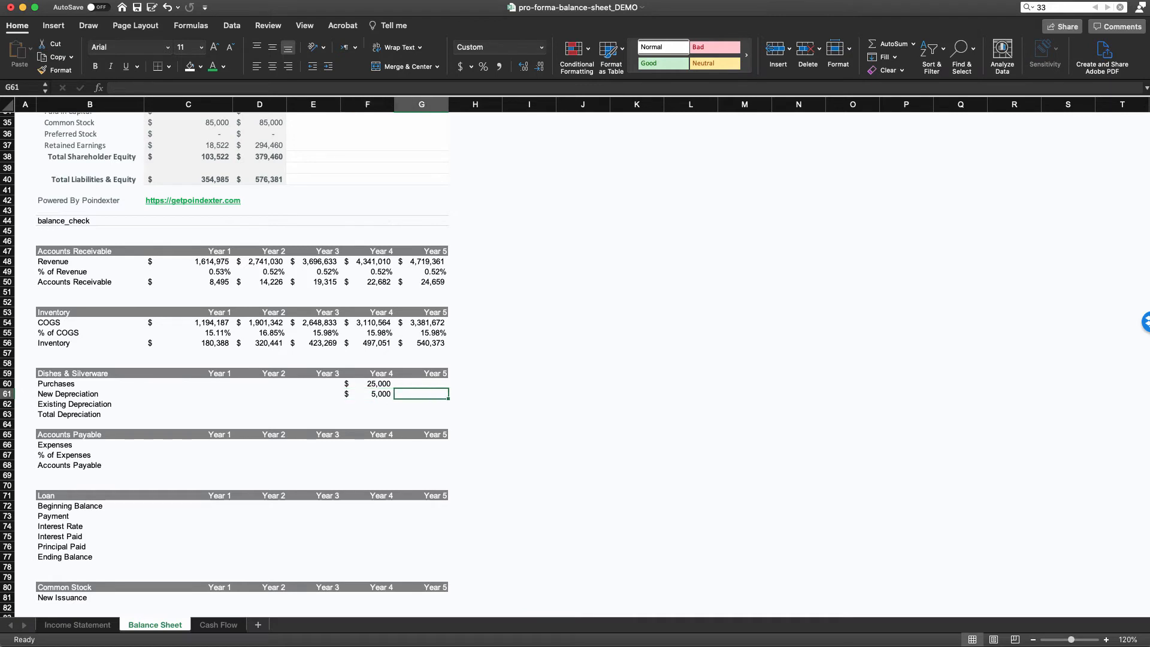
text(=)
key(Left)
key(Return)
key(Up)
key(shift+Left)
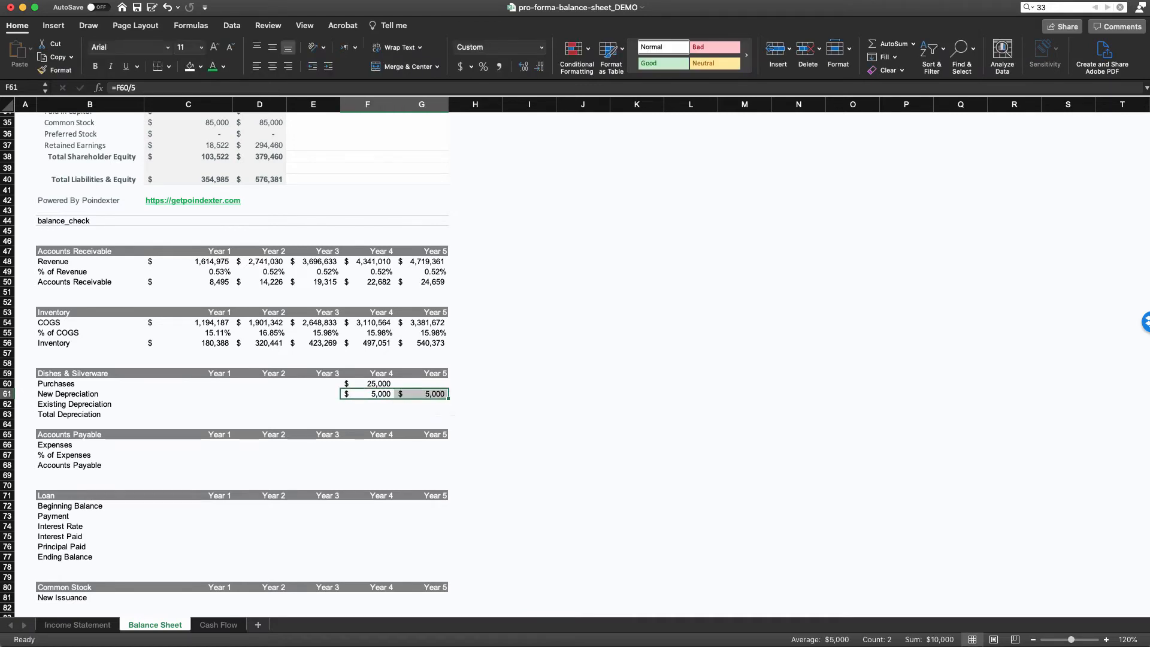
key(Right)
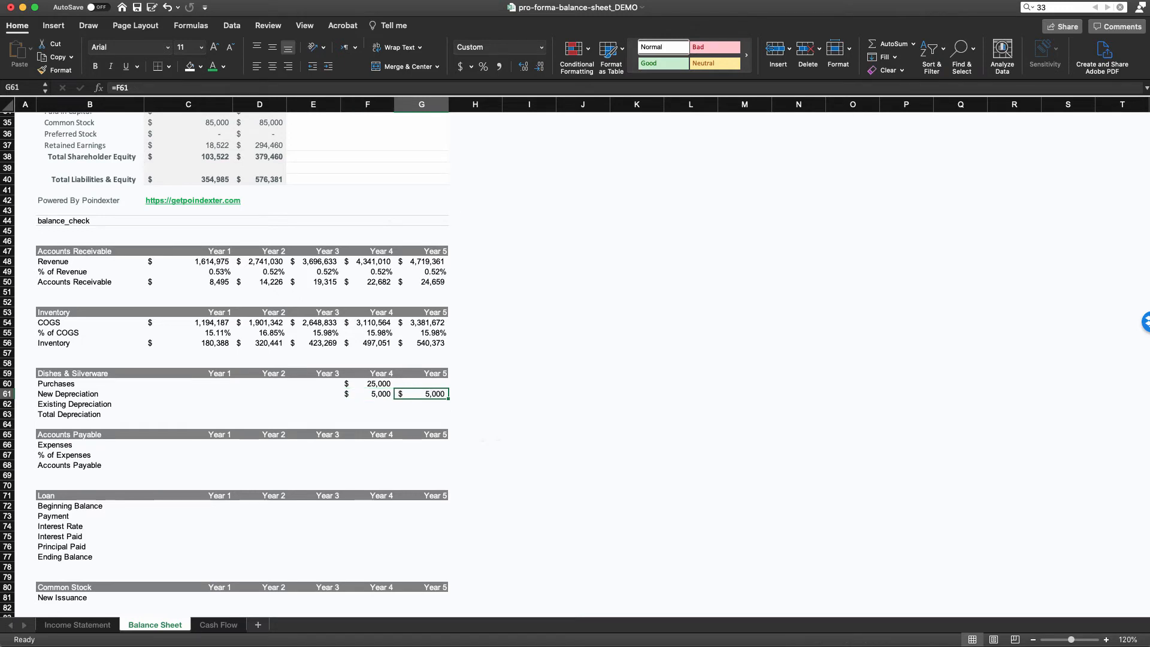
key(Right)
key(shift+Right)
key(shift+Right)
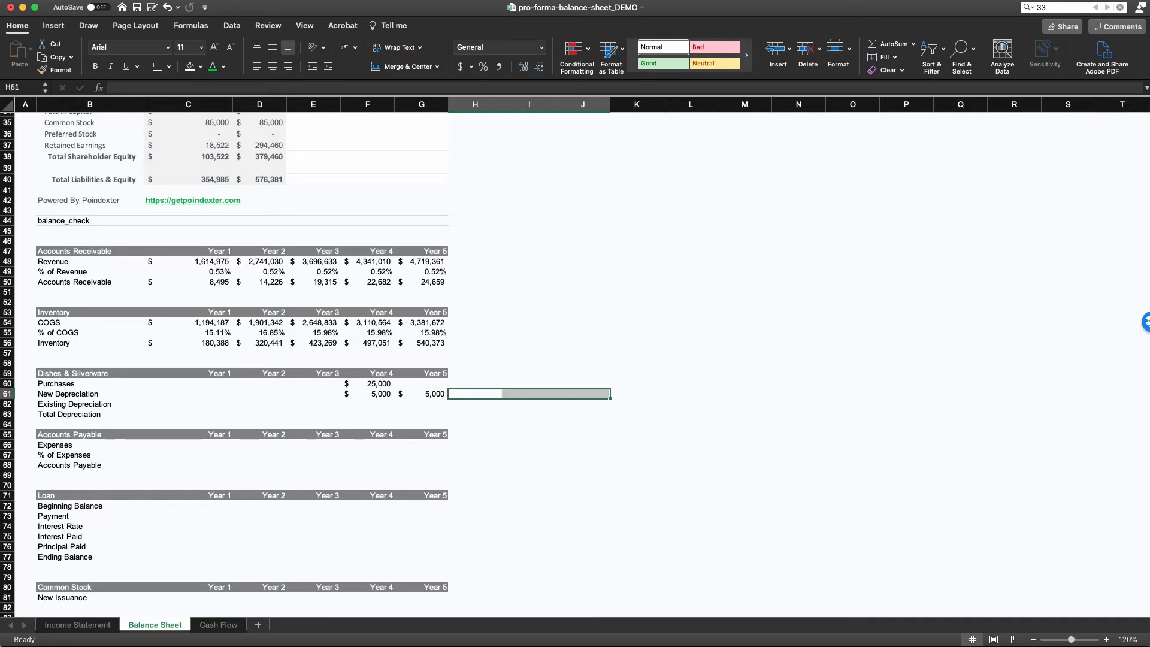
click(367, 404)
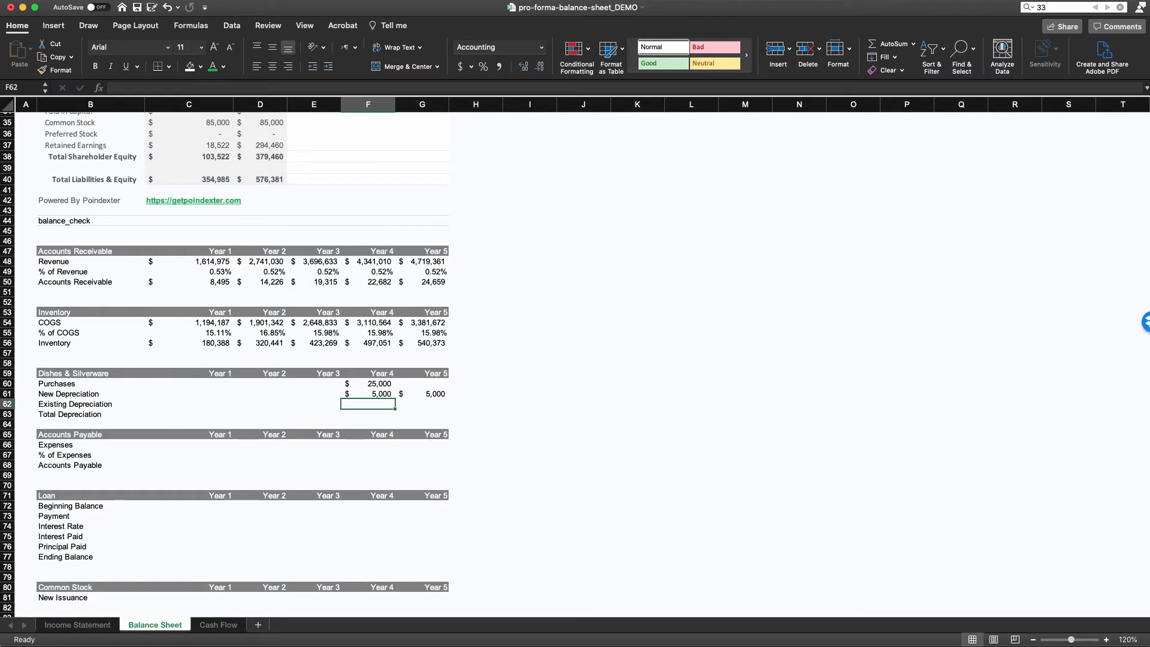
click(260, 405)
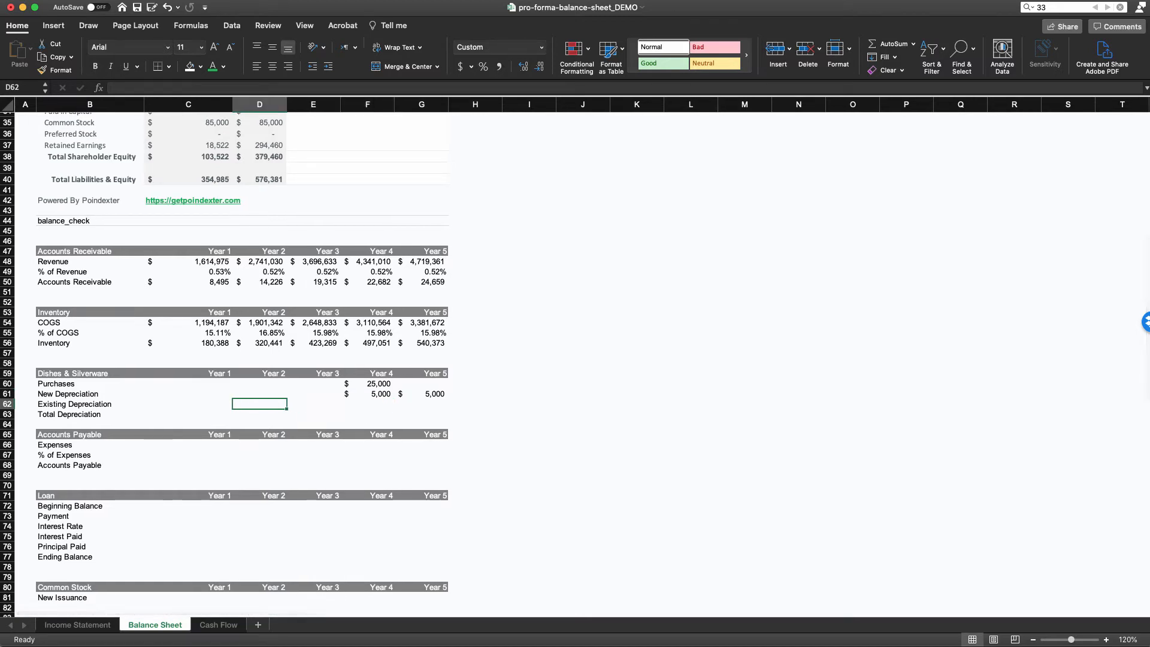
key(Up)
key(Right)
key(Right)
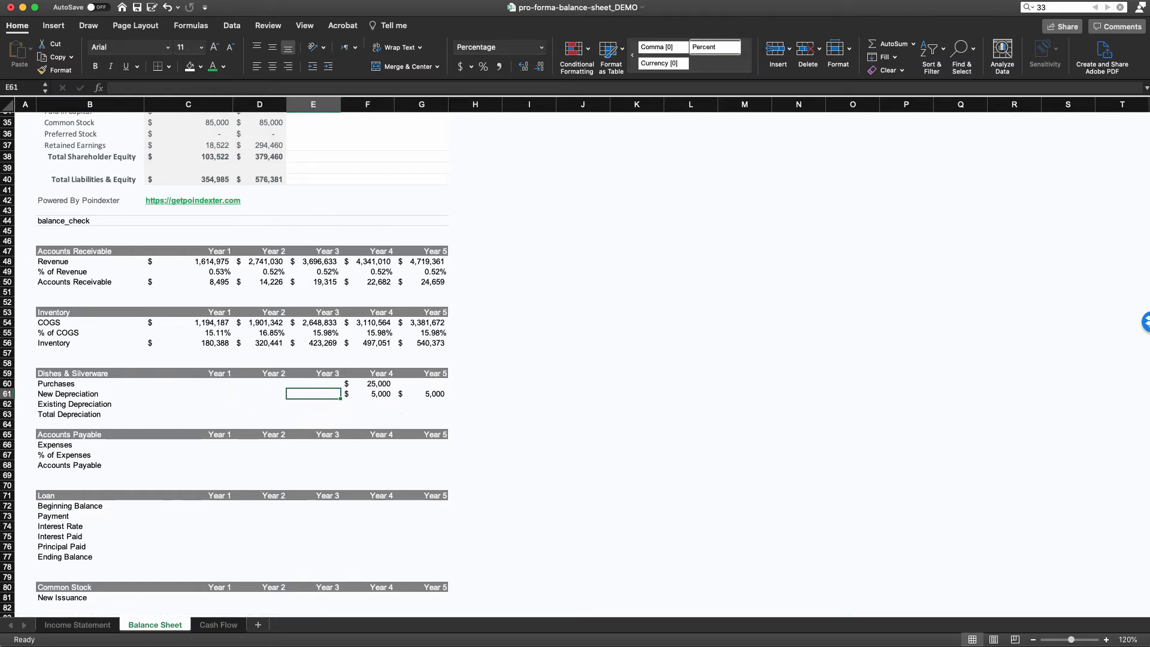
key(Left)
key(Down)
key(Left)
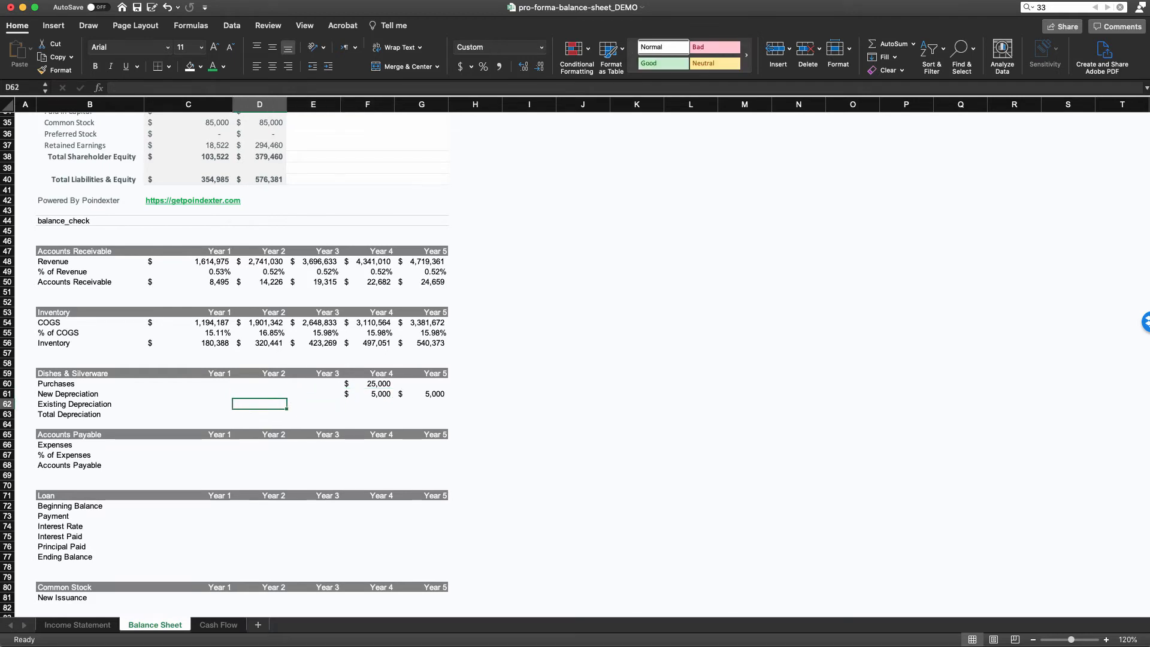
Step: Examine the historical Kitchen Equipment, Dishes & Silverware, Accumulated Depreciation and Total Net Fixed Assets balances in rows 14 to 17
scroll(575, 365, up, 3)
scroll(575, 365, up, 10)
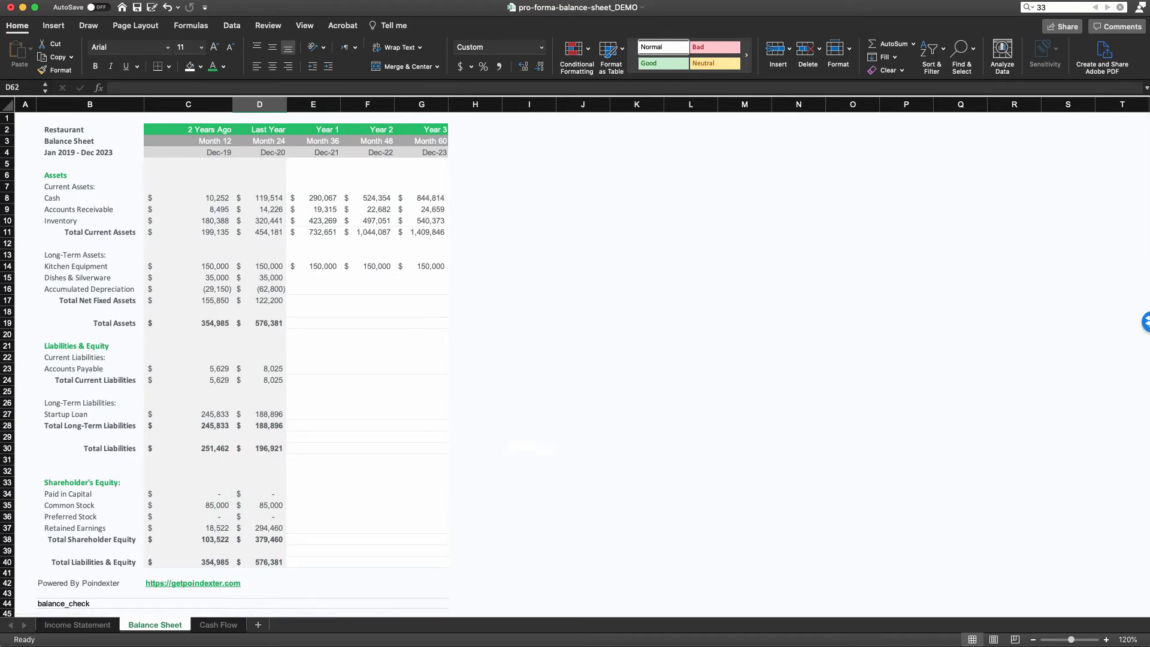
click(188, 290)
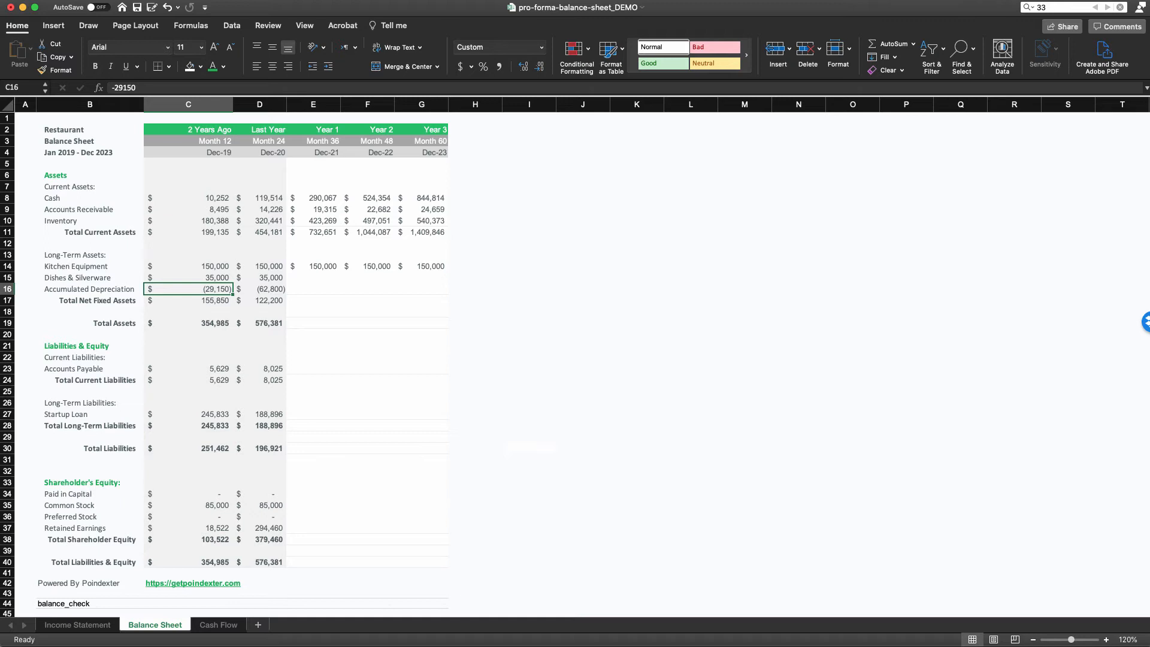
click(260, 289)
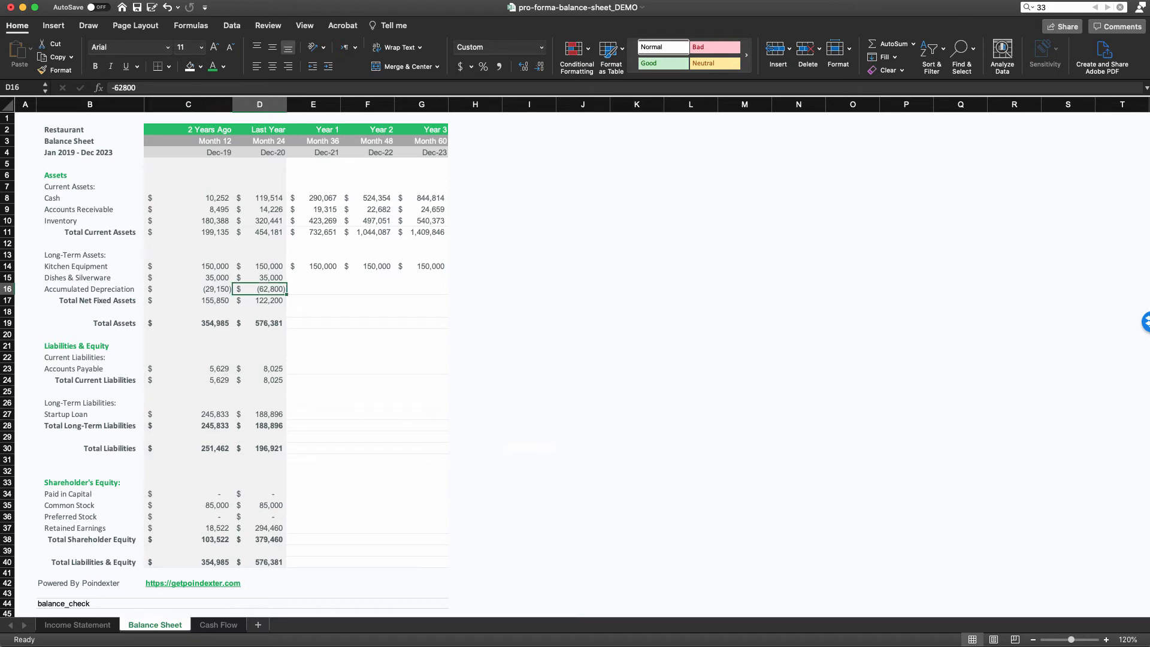
click(188, 301)
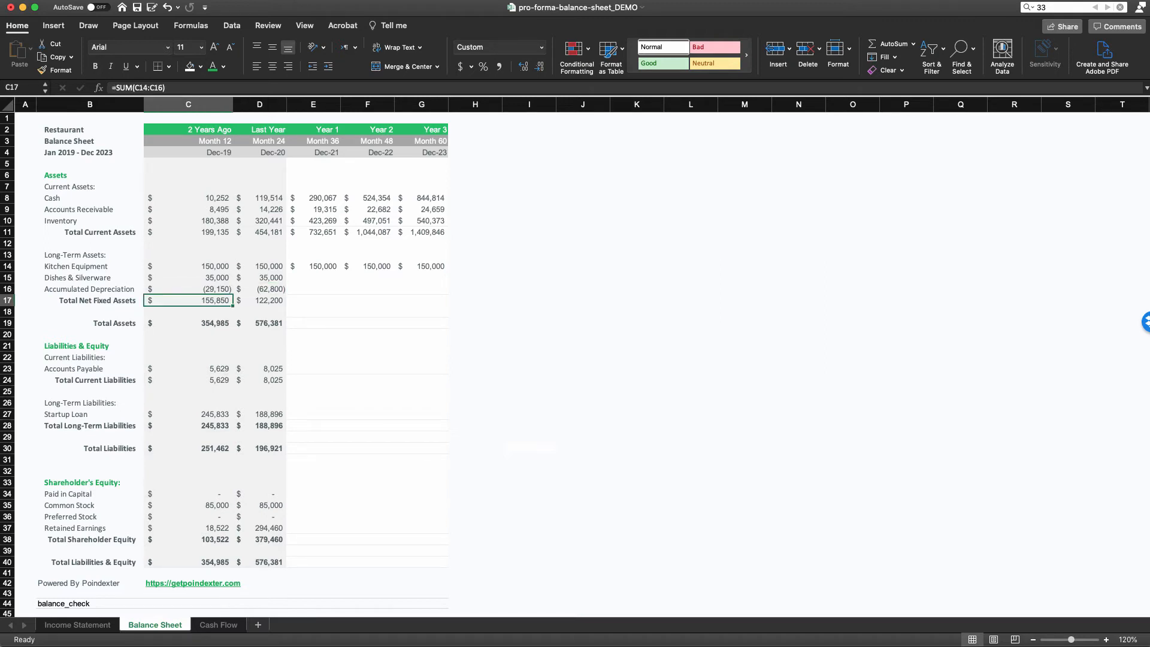
drag(188, 266, 260, 267)
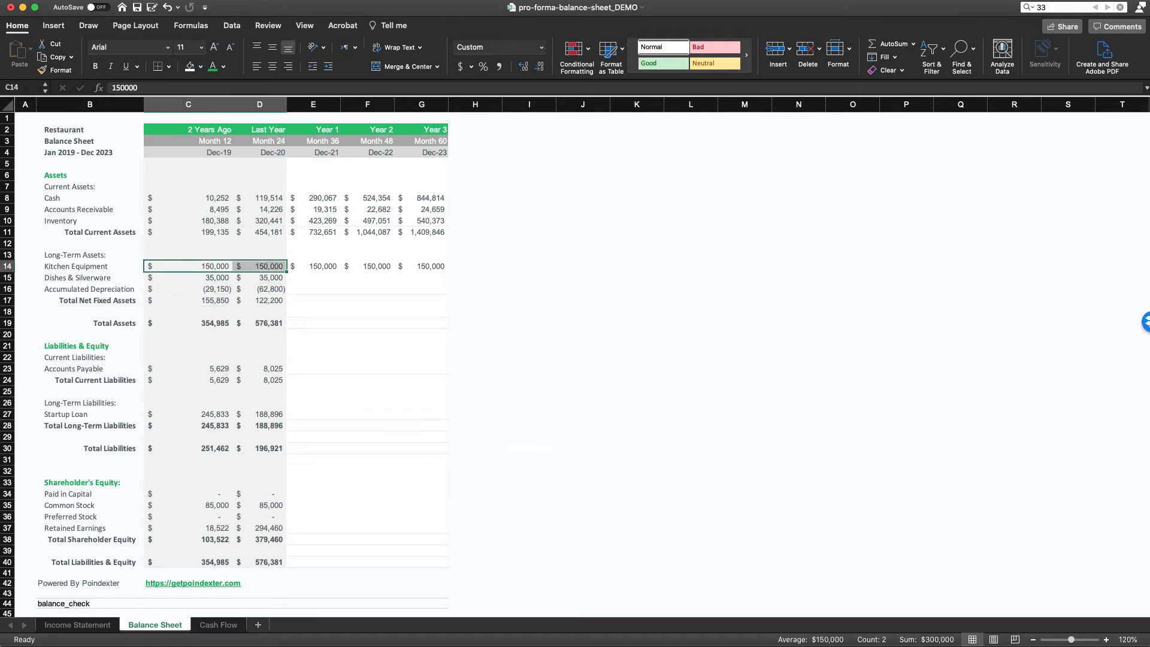
drag(188, 278, 260, 278)
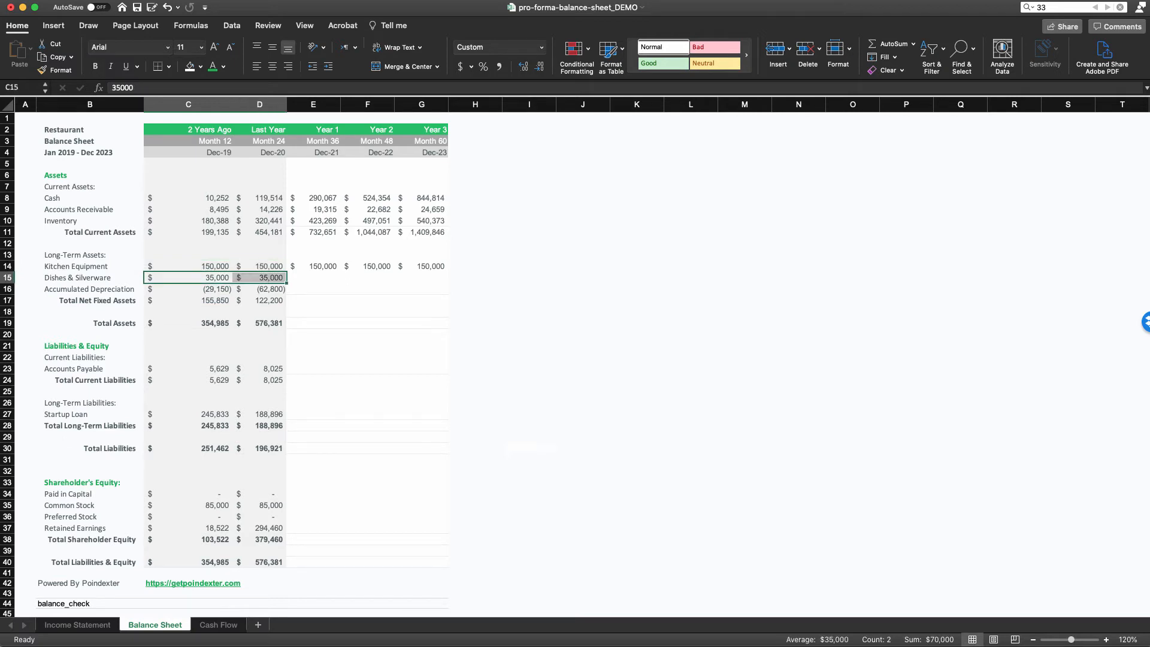
drag(188, 267, 259, 266)
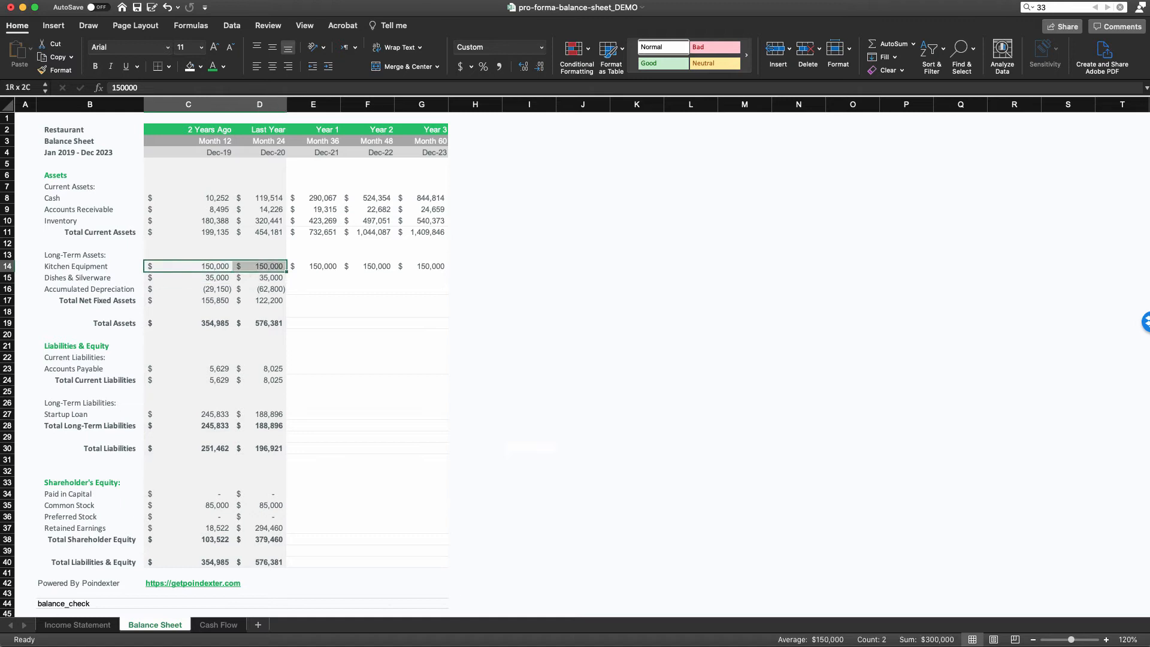
key(Down)
key(shift+Right)
key(shift+Up)
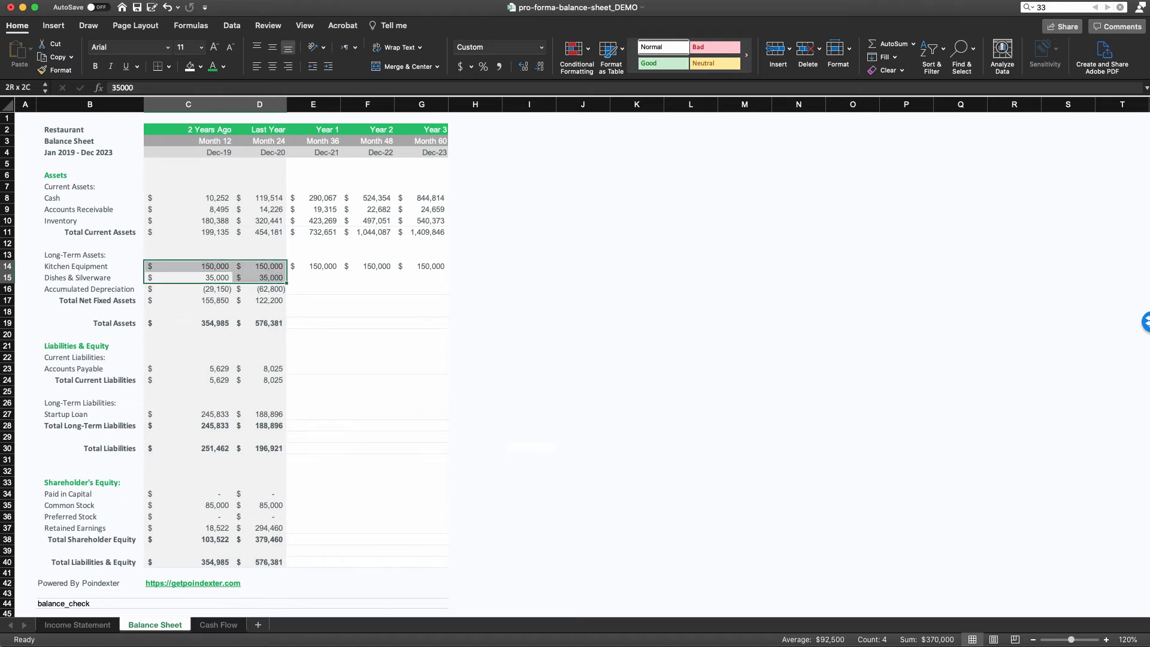
click(260, 290)
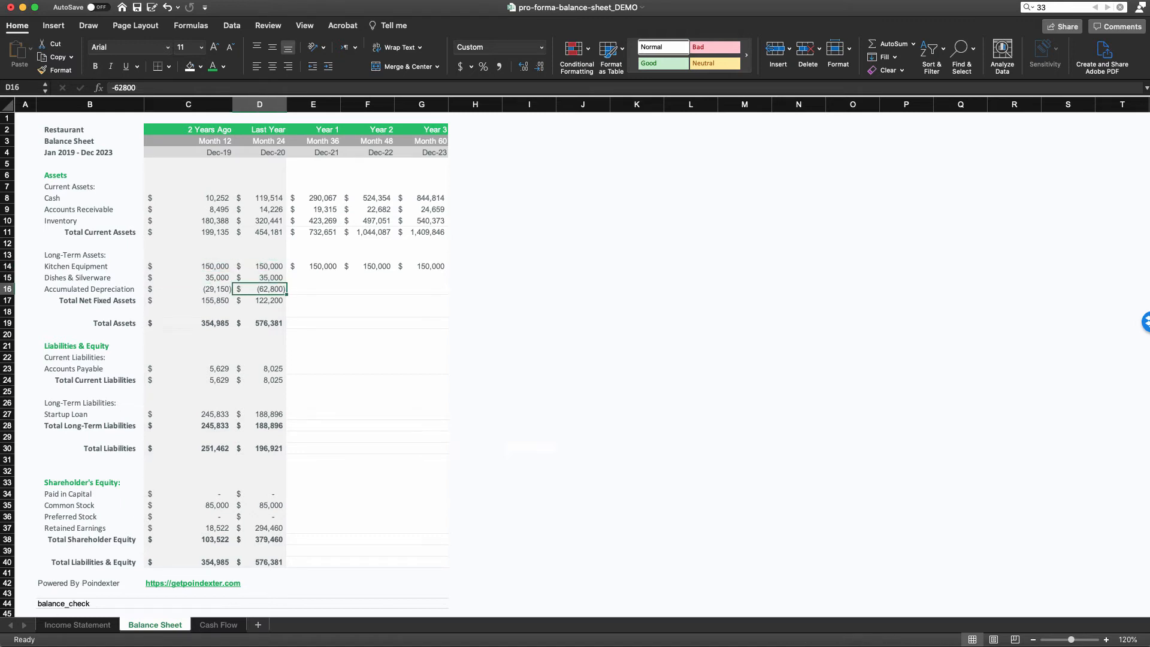
click(188, 289)
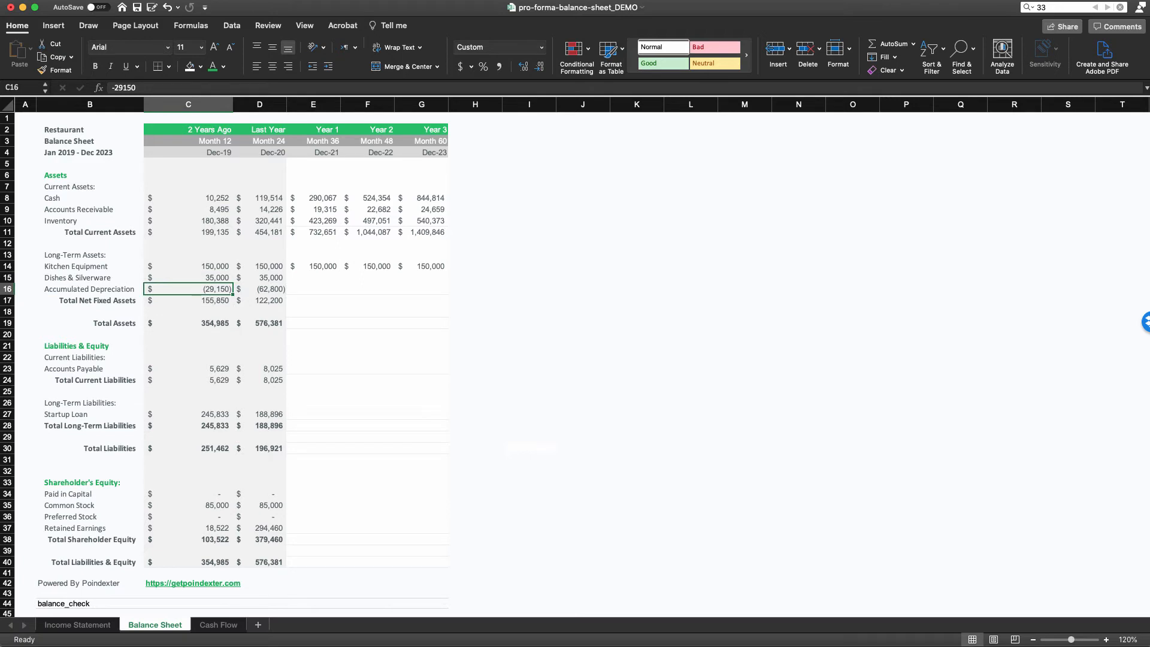
click(259, 289)
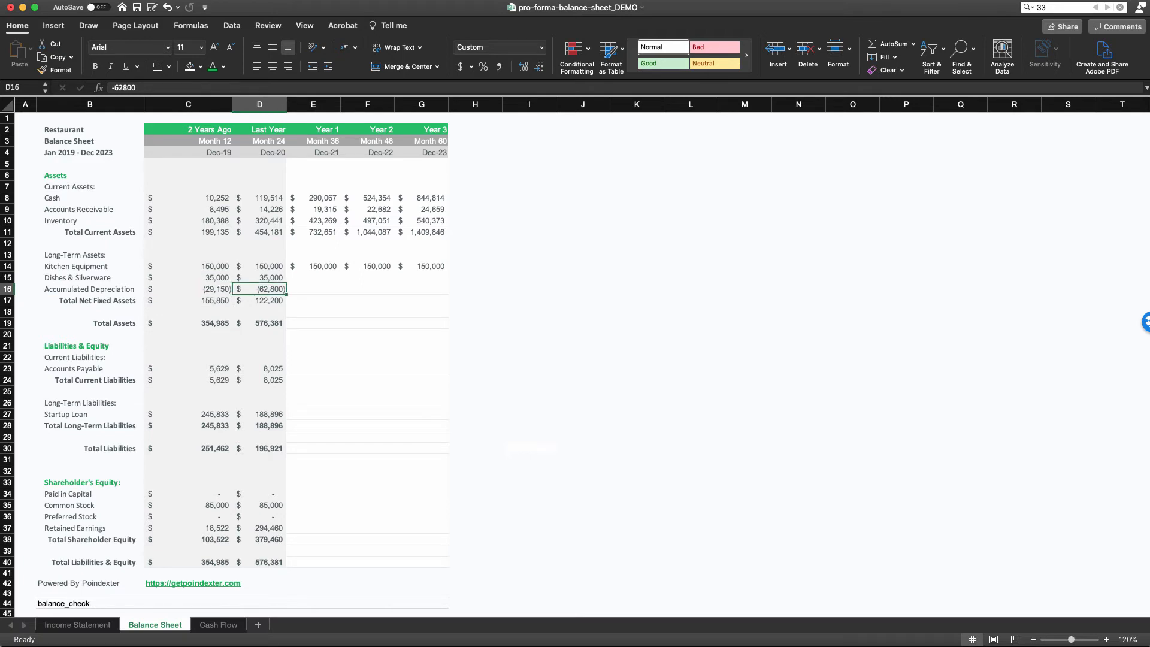
click(188, 289)
click(259, 290)
Step: Calculate Year 2 Existing Depreciation in D62 of the Dishes & Silverware schedule as =D16-C16 from the Accumulated Depreciation balances
scroll(575, 365, down, 10)
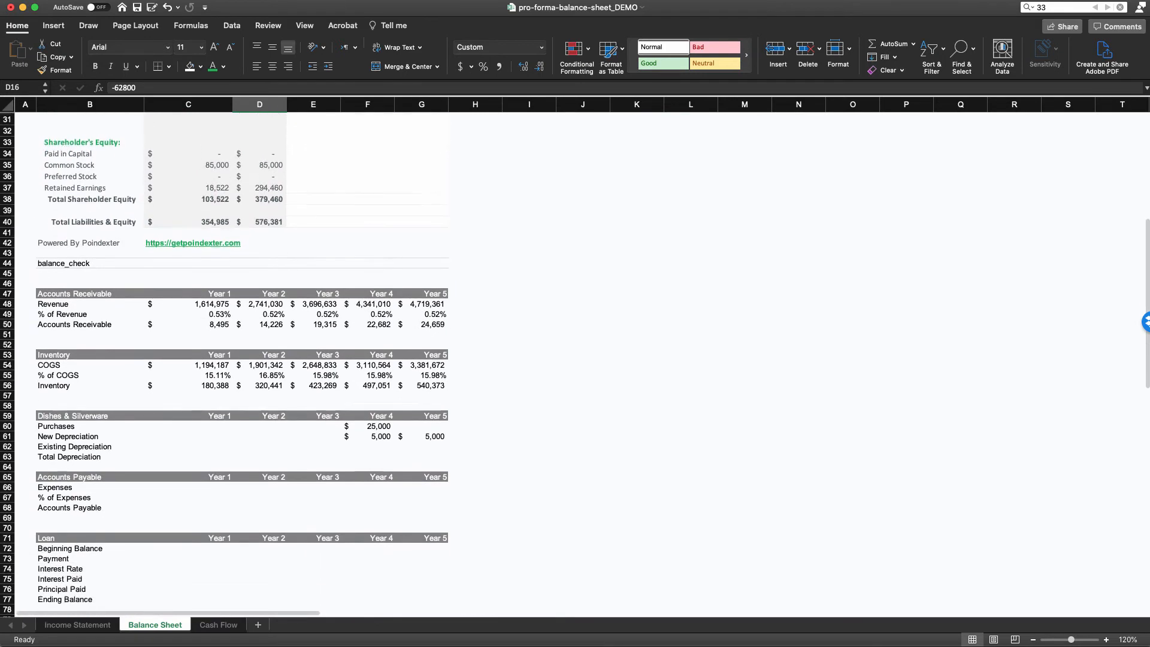
scroll(575, 366, down, 2)
click(259, 396)
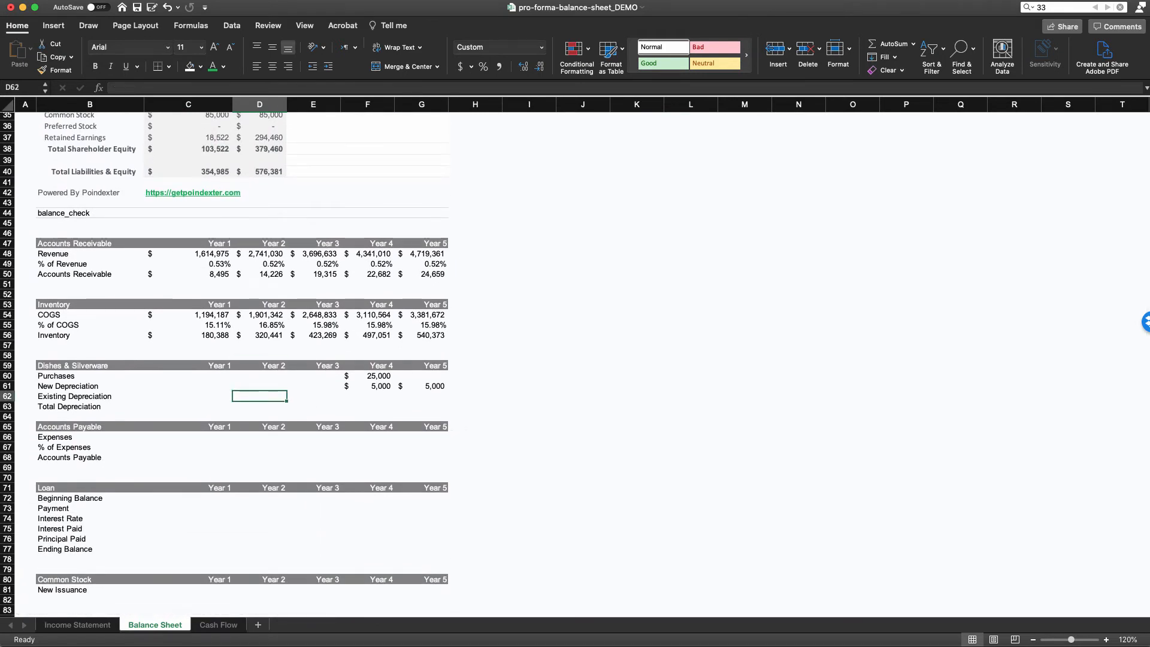
scroll(576, 366, down, 1)
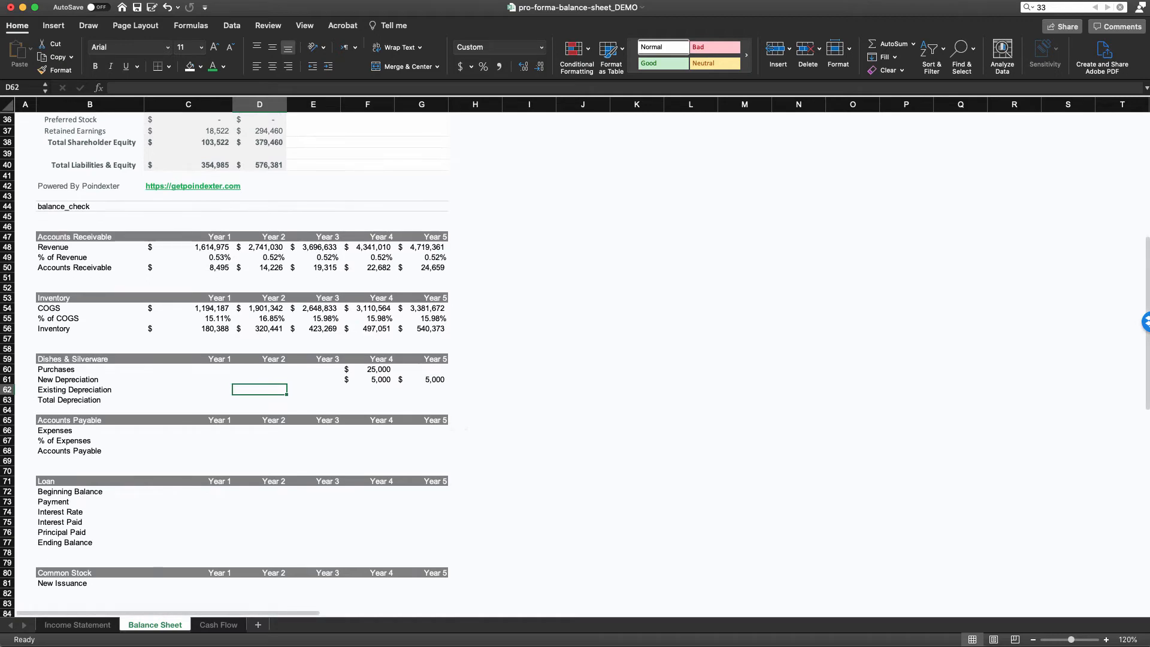
text(=)
scroll(575, 365, up, 15)
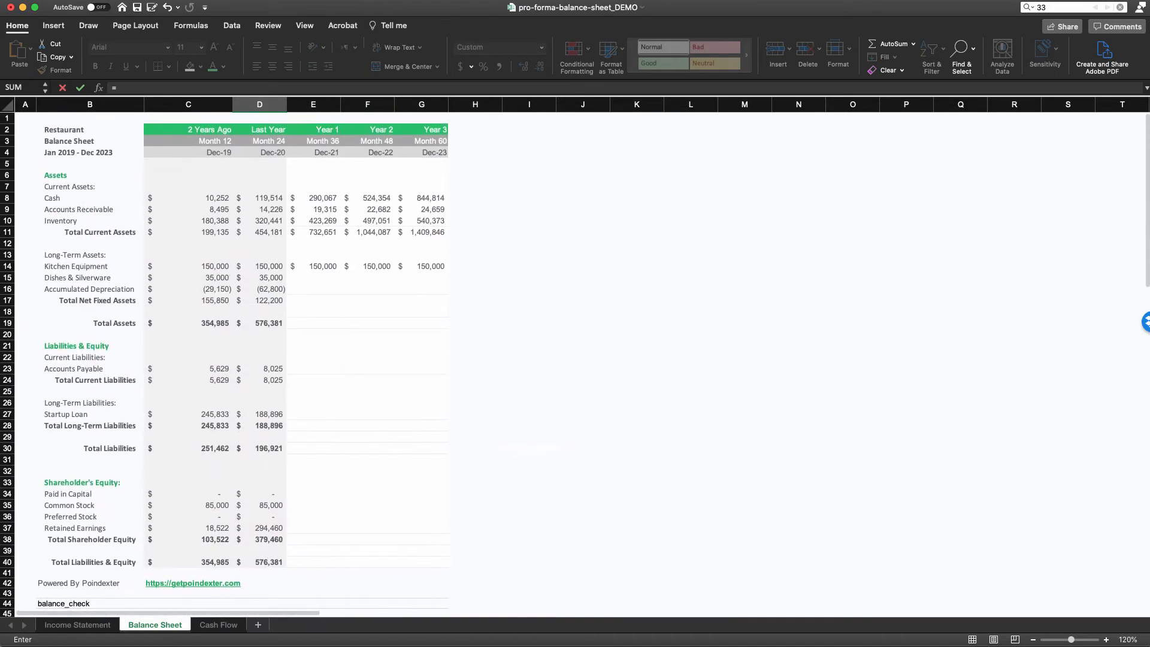
click(263, 289)
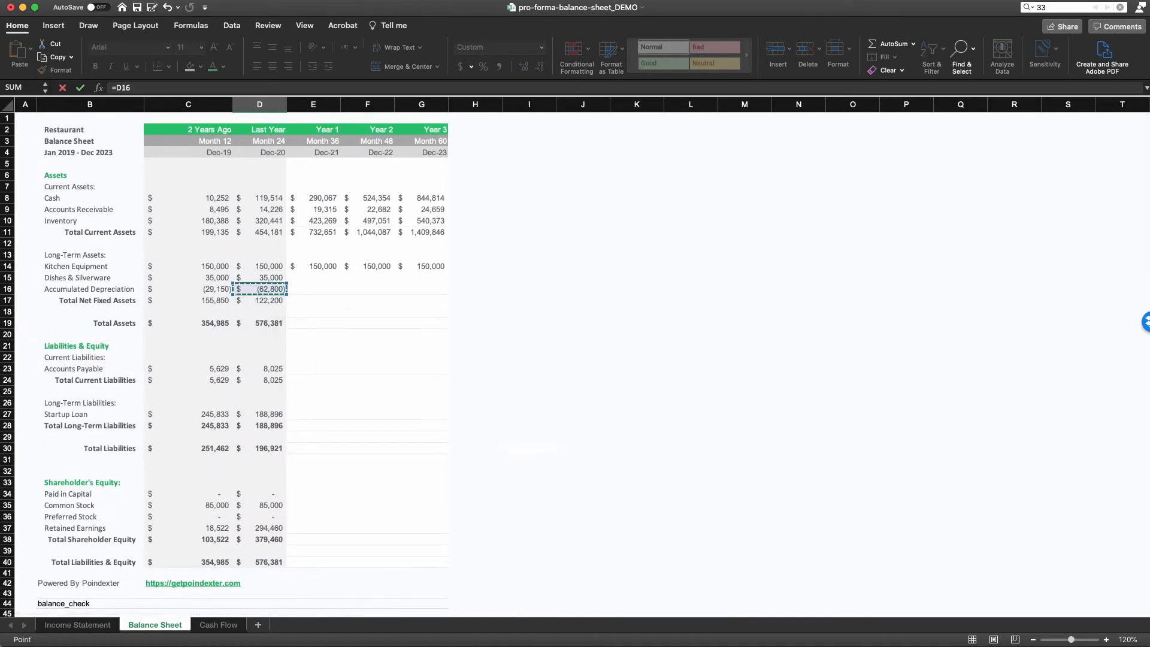
scroll(264, 289, down, 2)
text(-)
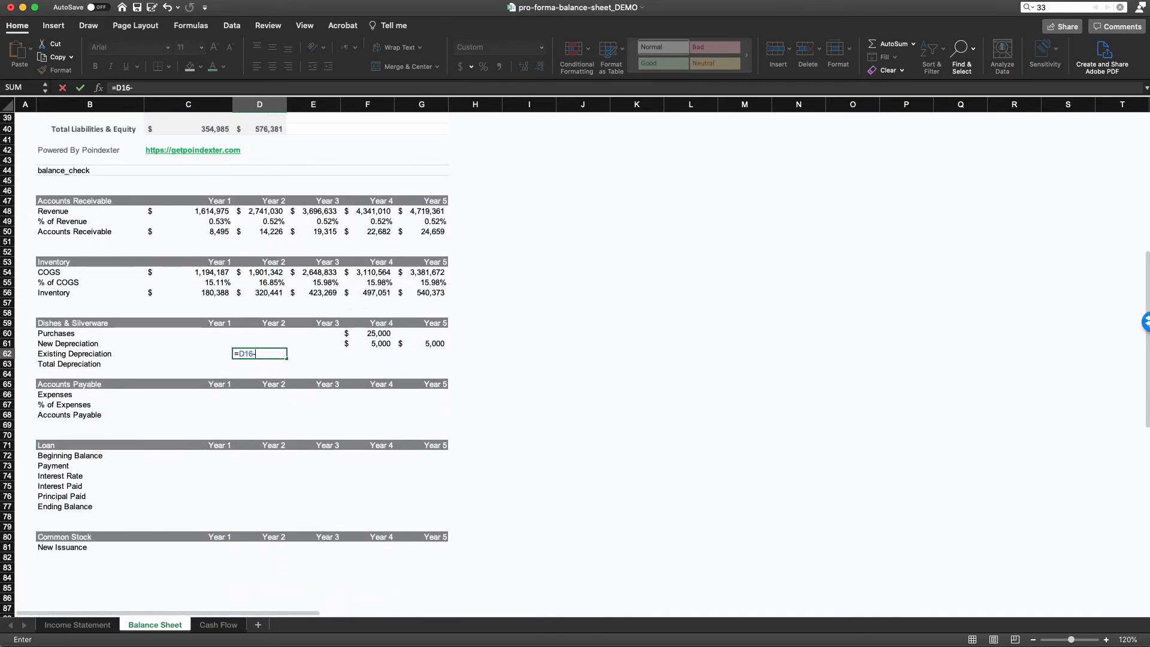
scroll(259, 289, up, 10)
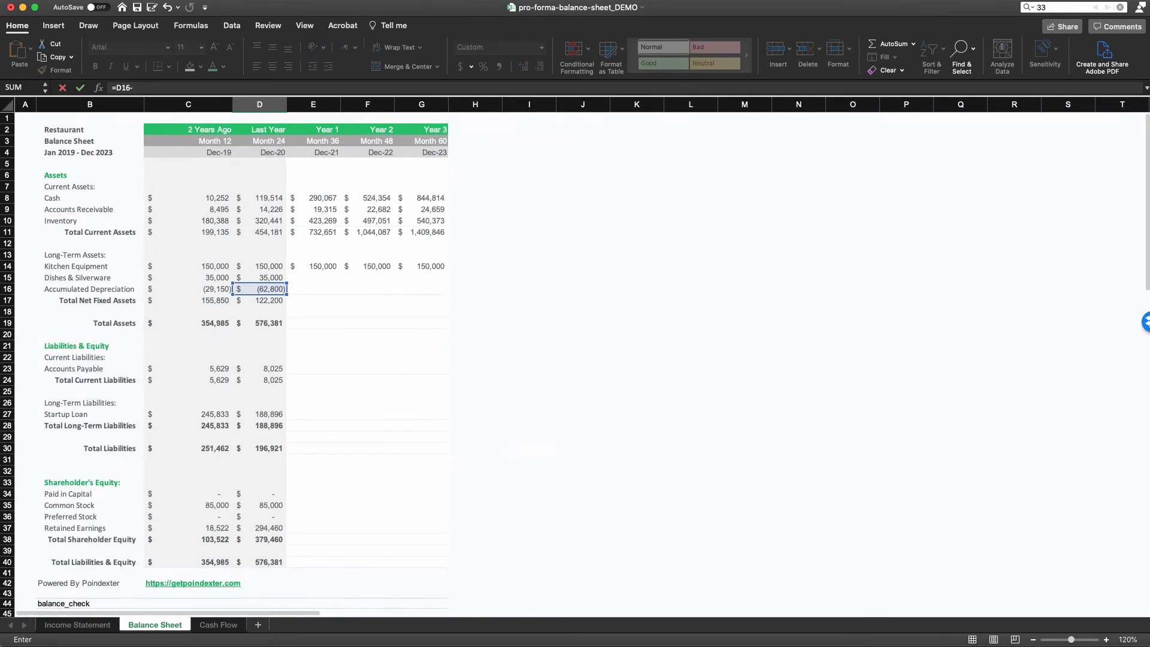
click(204, 288)
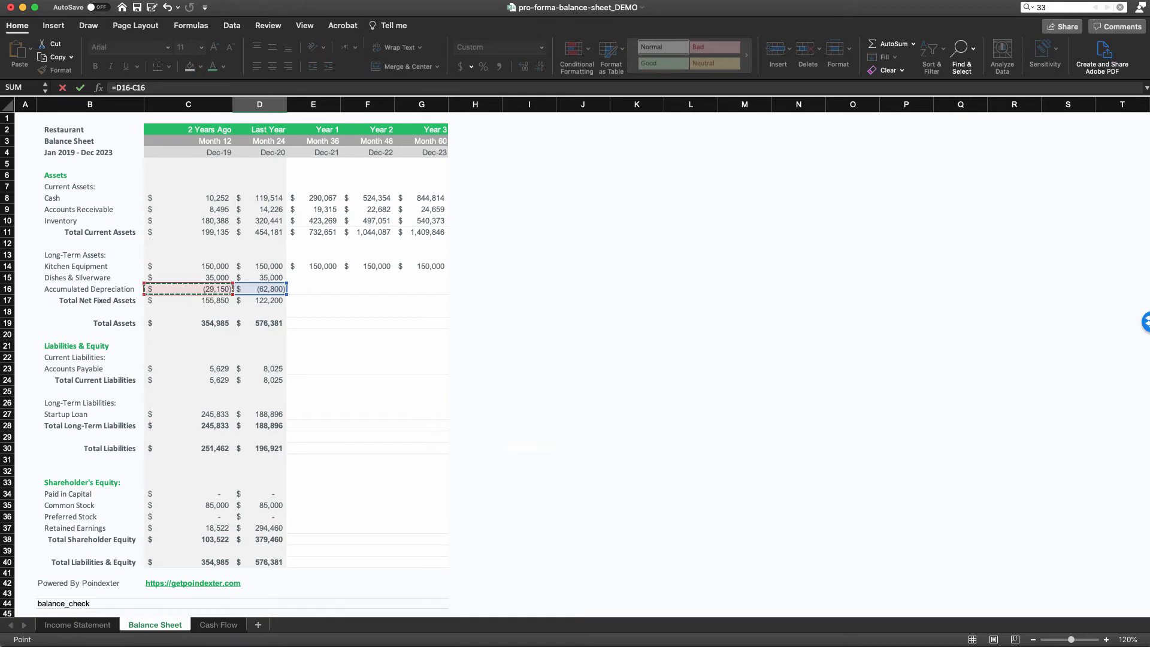
key(Return)
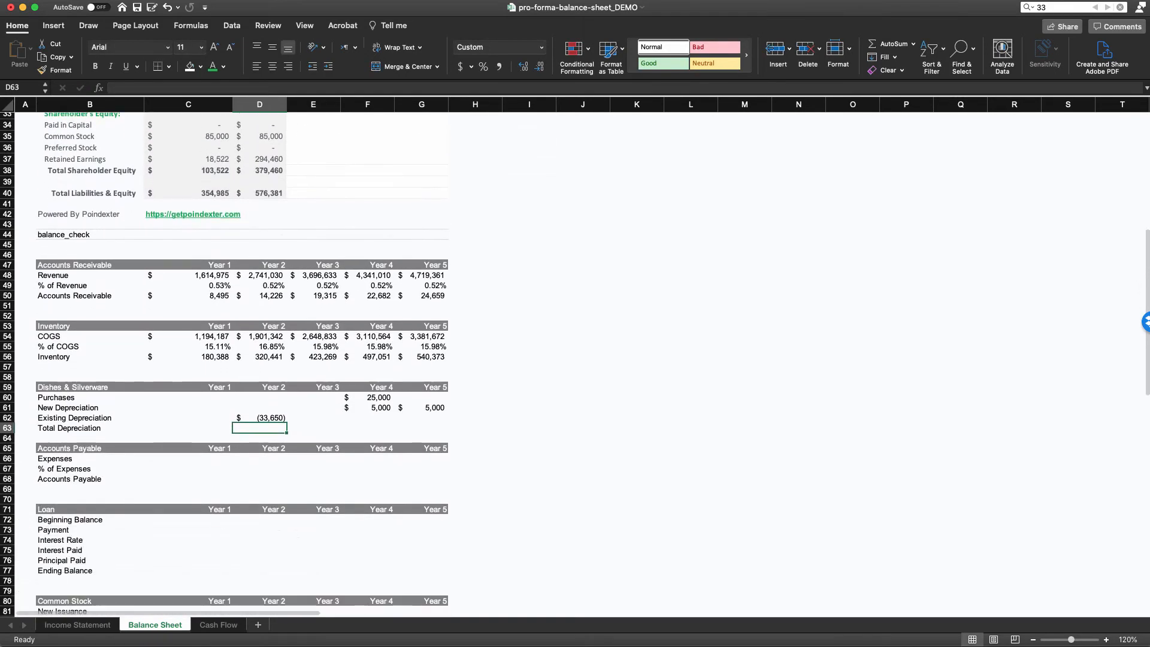
Step: Make Year 2 Existing Depreciation an absolute value by changing the D62 formula to =ABS(D16-C16)
key(Up)
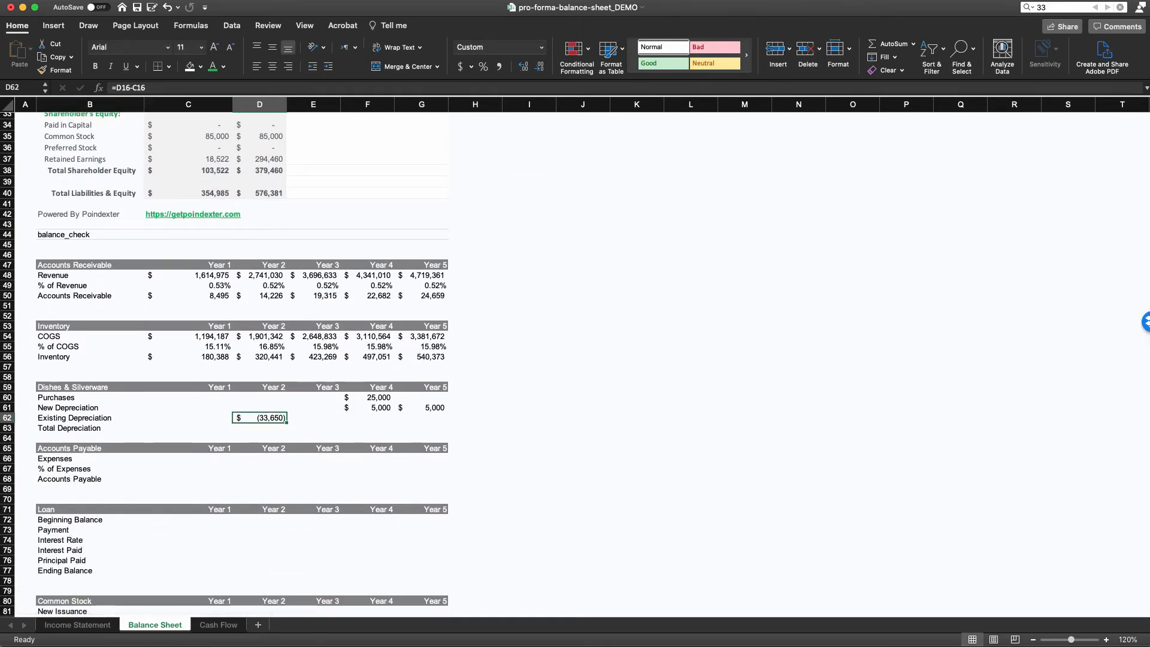
key(F2)
text(abs()
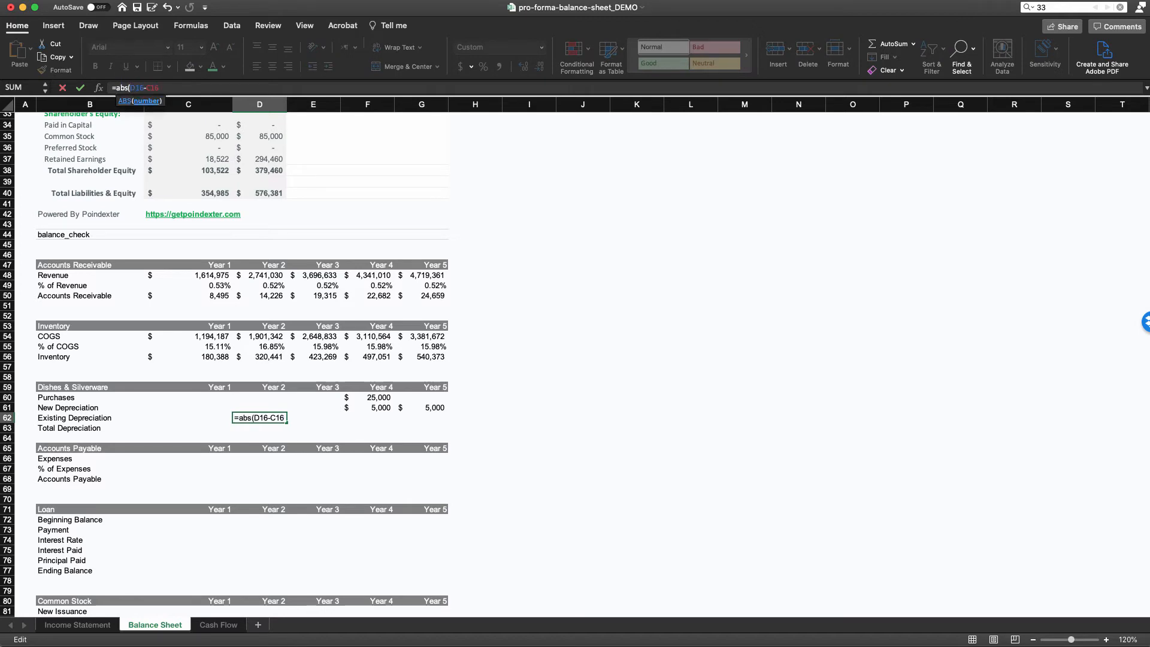
key(Return)
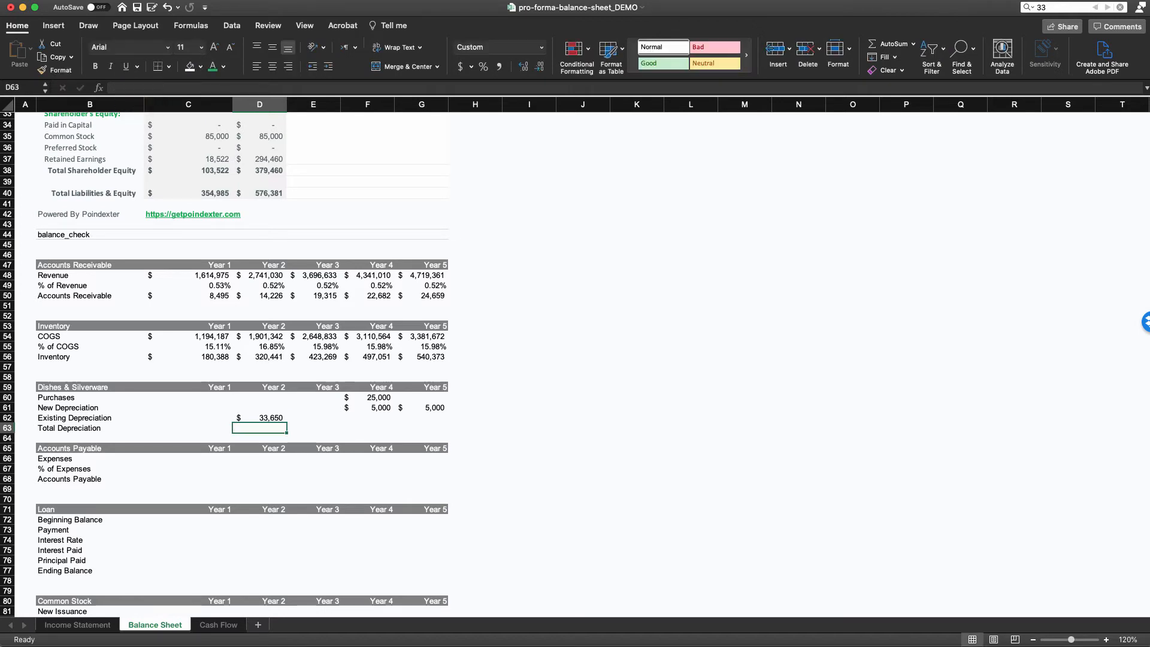
Step: Carry Existing Depreciation forward by setting E62 to =D62 and copying the formula across to Year 5 in G62
key(Up)
key(Right)
text(=)
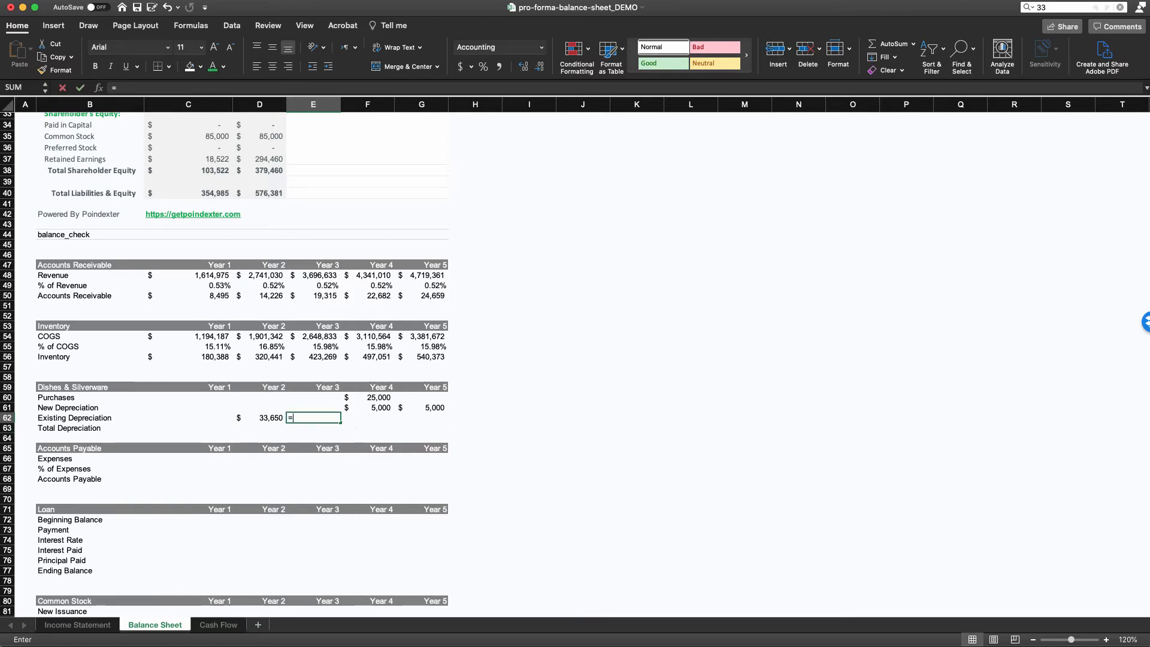
key(Left)
key(Return)
key(Up)
key(super+c)
key(shift+Right)
key(shift+Right)
key(super+v)
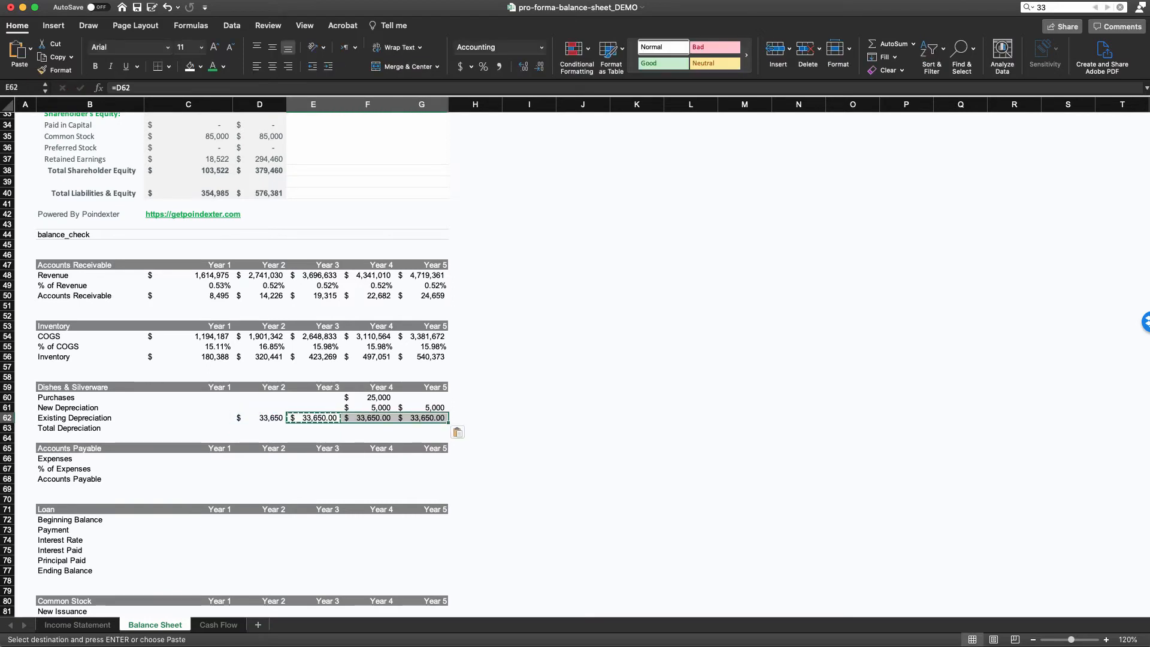
key(shift+Left)
key(shift+Left)
key(Left)
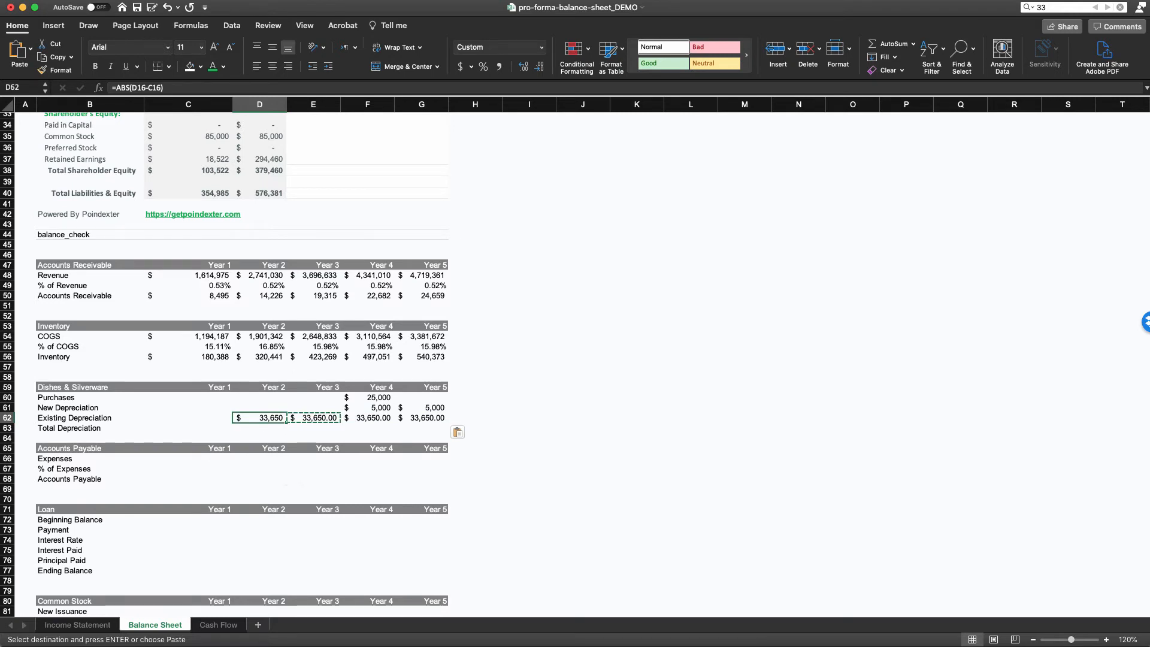
Step: Review the historical Depreciation Expense cells C39 and D39 on the Income Statement sheet
key(ctrl+Page_Up)
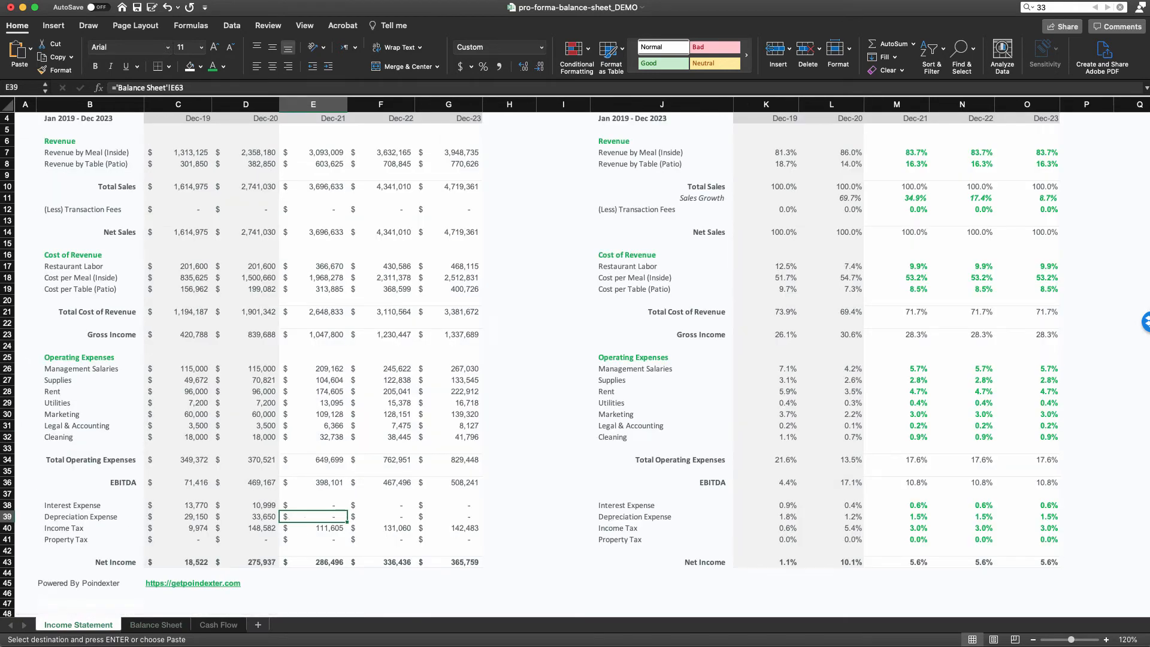
click(246, 517)
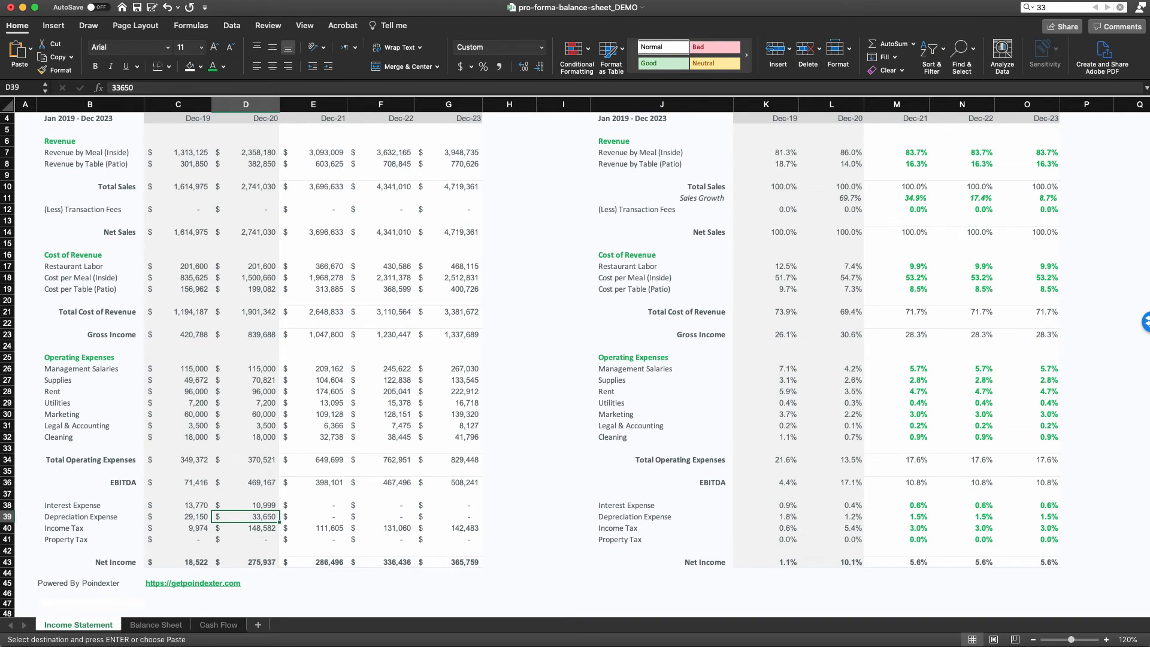
click(178, 517)
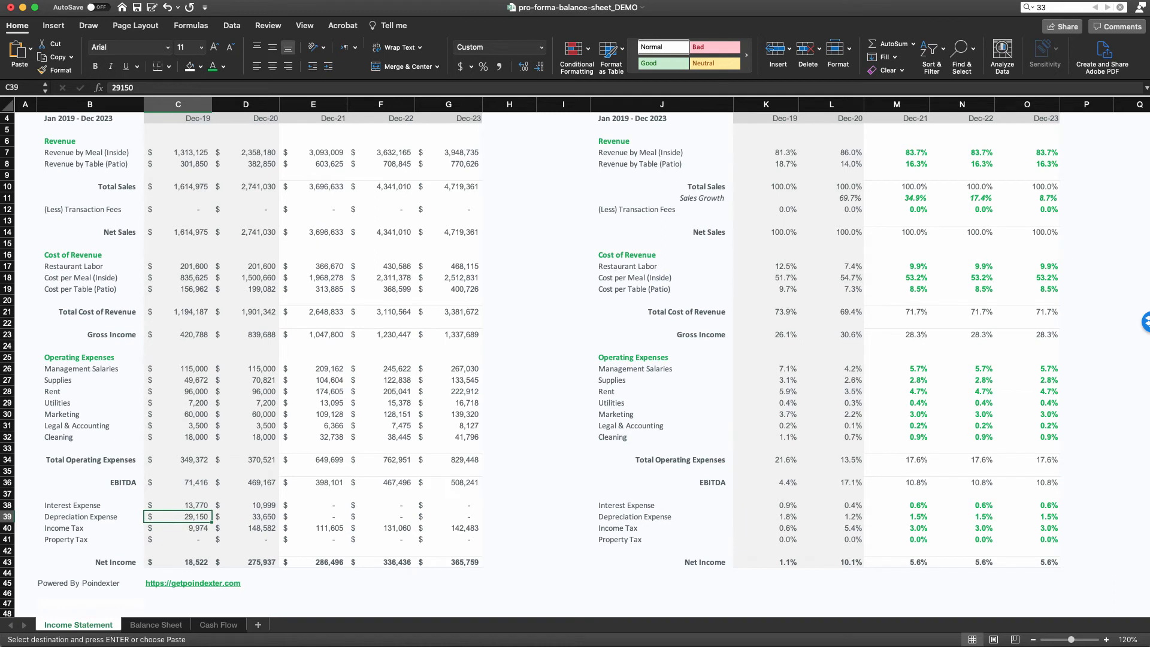
click(243, 517)
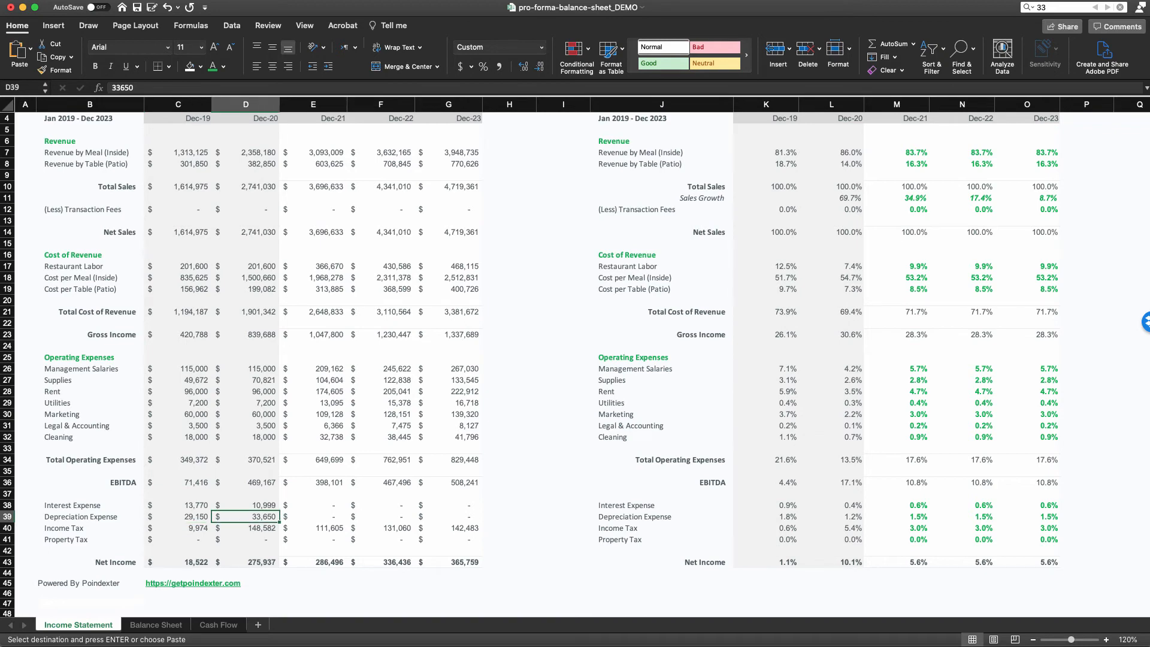
Step: Compare the historical Kitchen Equipment and Accumulated Depreciation balances on the Balance Sheet with the Year 2 Existing Depreciation in D62
click(156, 625)
scroll(259, 364, up, 10)
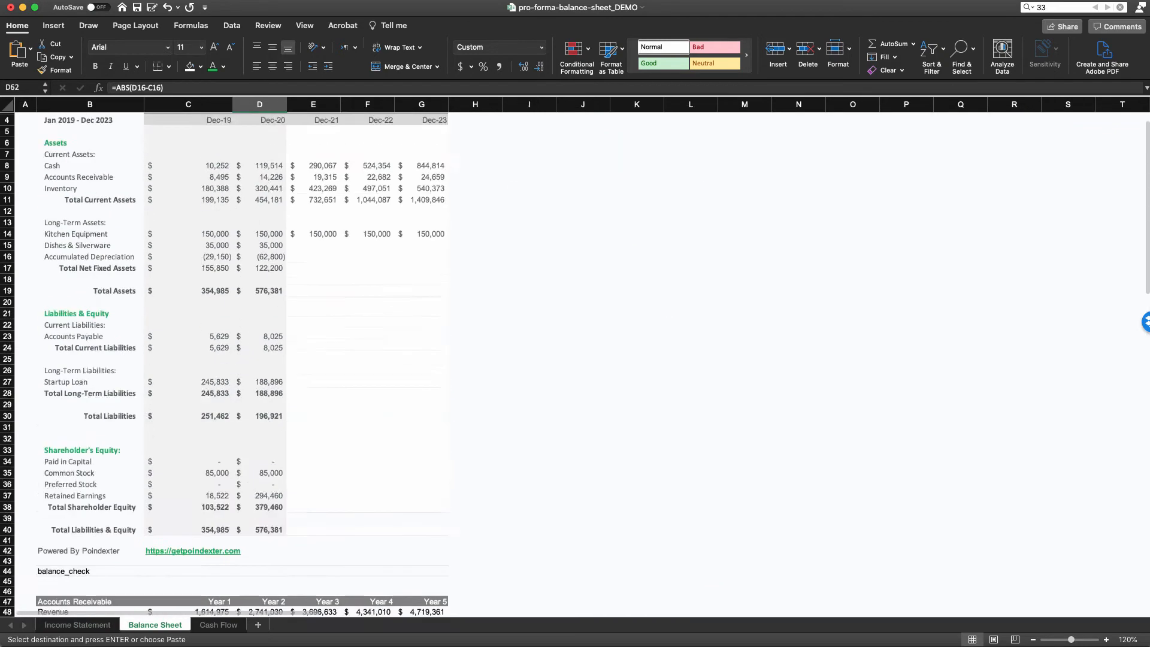
scroll(259, 364, up, 3)
drag(207, 264, 258, 263)
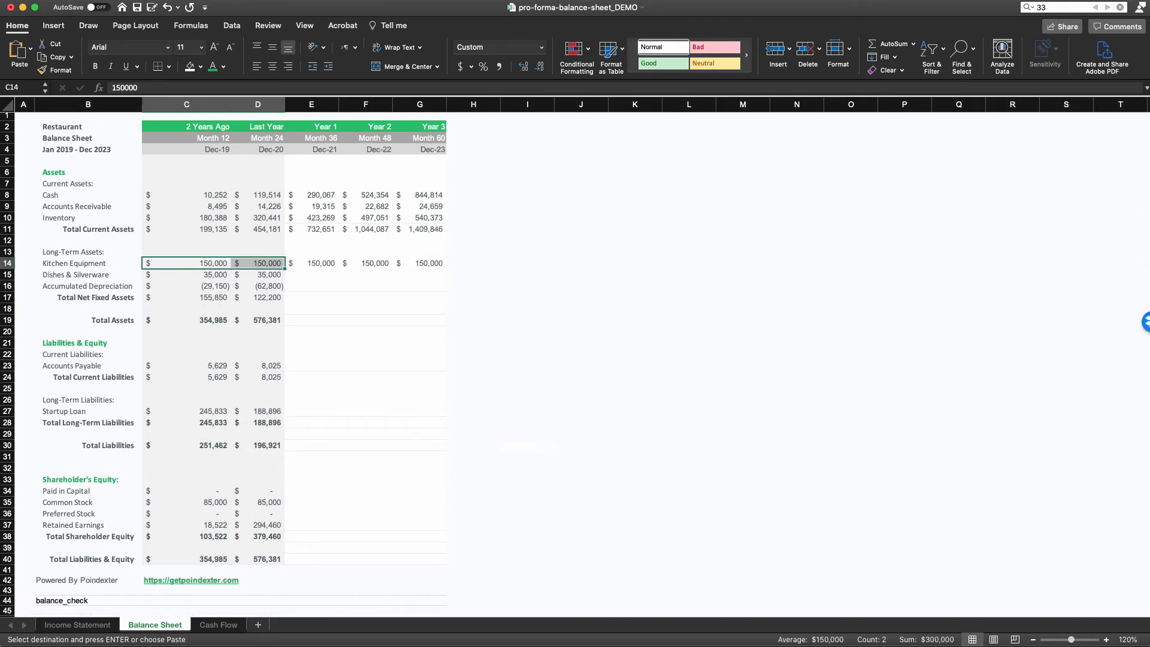
scroll(259, 365, down, 1)
scroll(576, 359, down, 9)
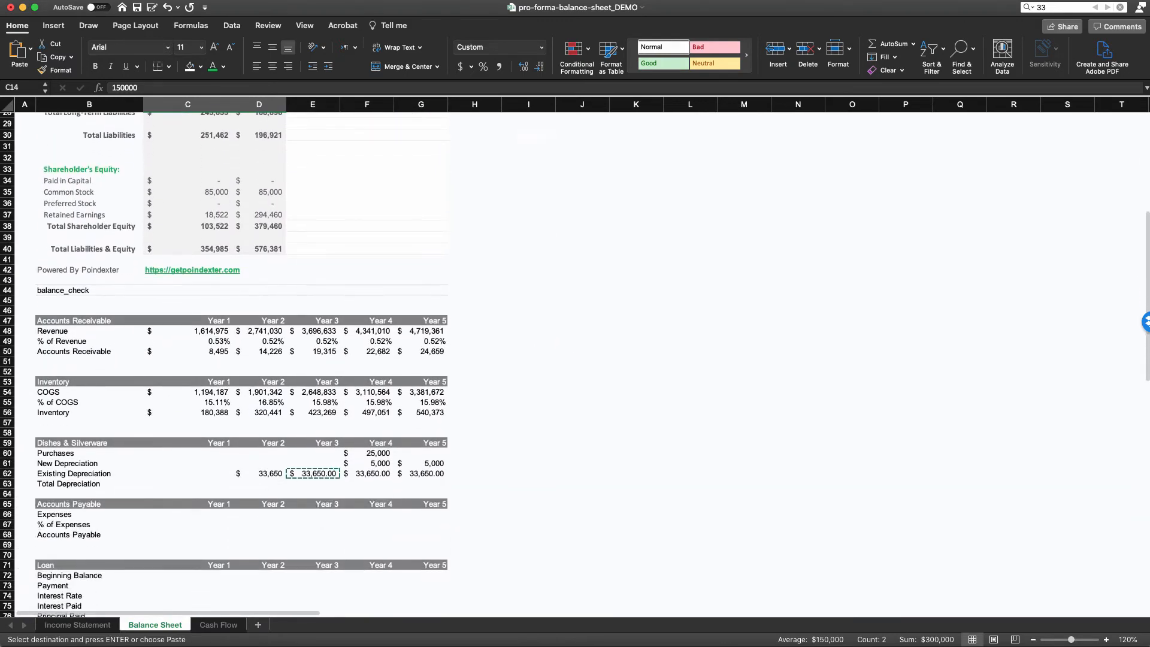
click(259, 474)
scroll(259, 468, up, 9)
drag(192, 321, 273, 322)
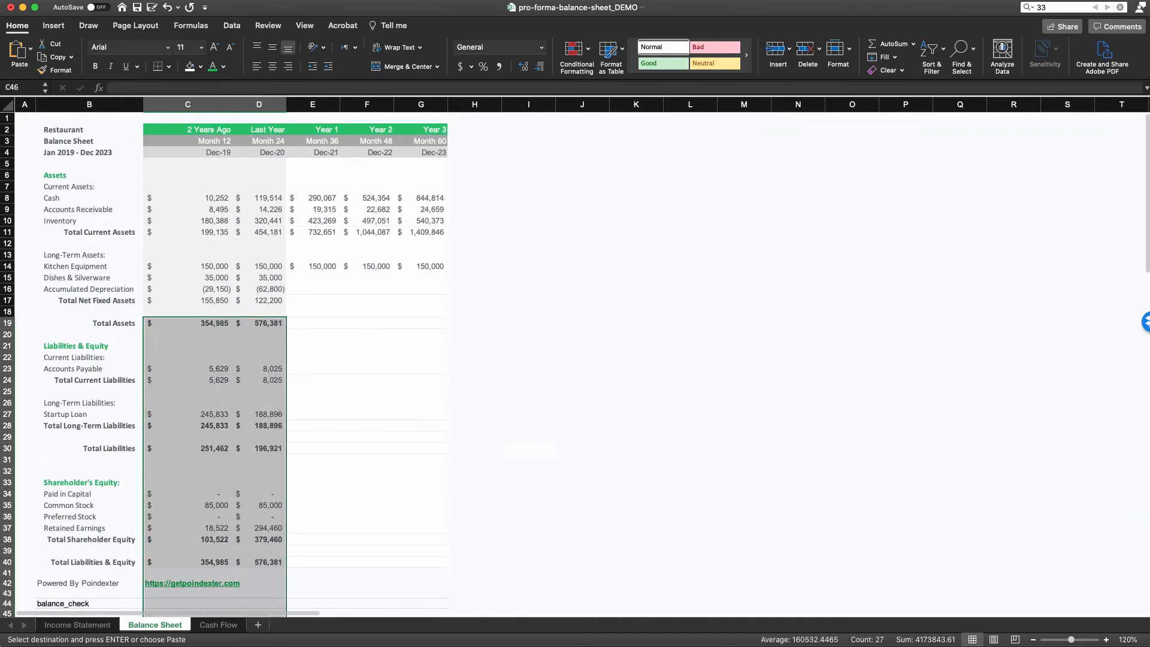
click(192, 290)
click(264, 290)
scroll(264, 294, down, 10)
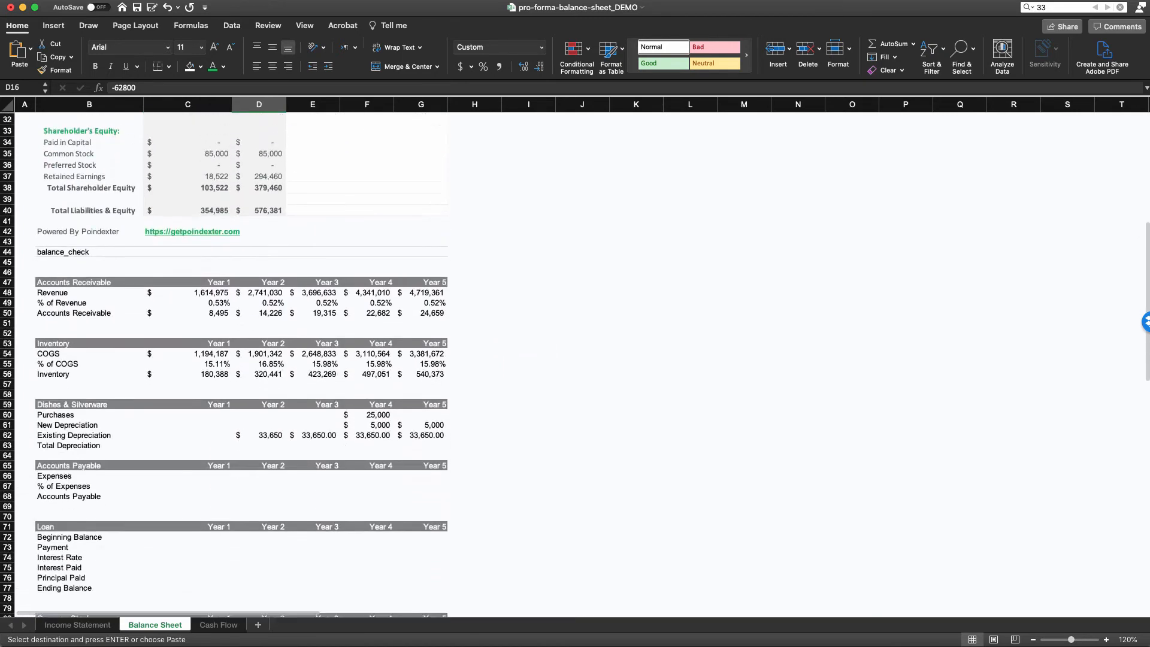
scroll(264, 360, down, 1)
click(259, 406)
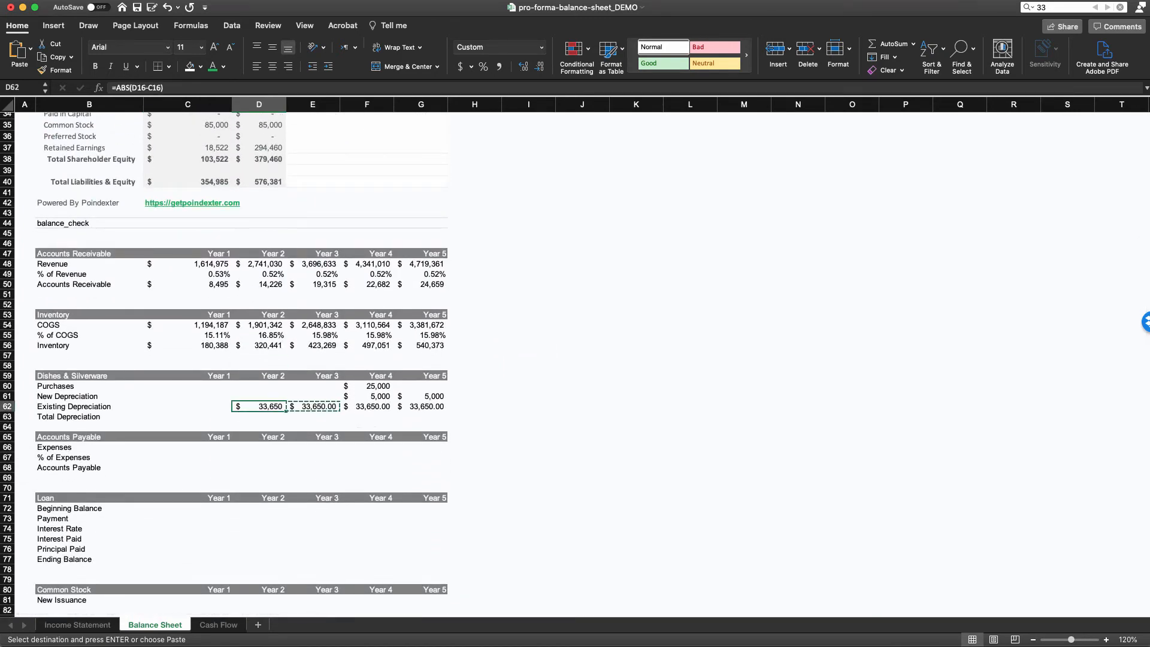
Step: Calculate Year 2 Total Depreciation in D63 as =SUM(D61:D62) and copy the formula across to Year 5 in G63
click(259, 417)
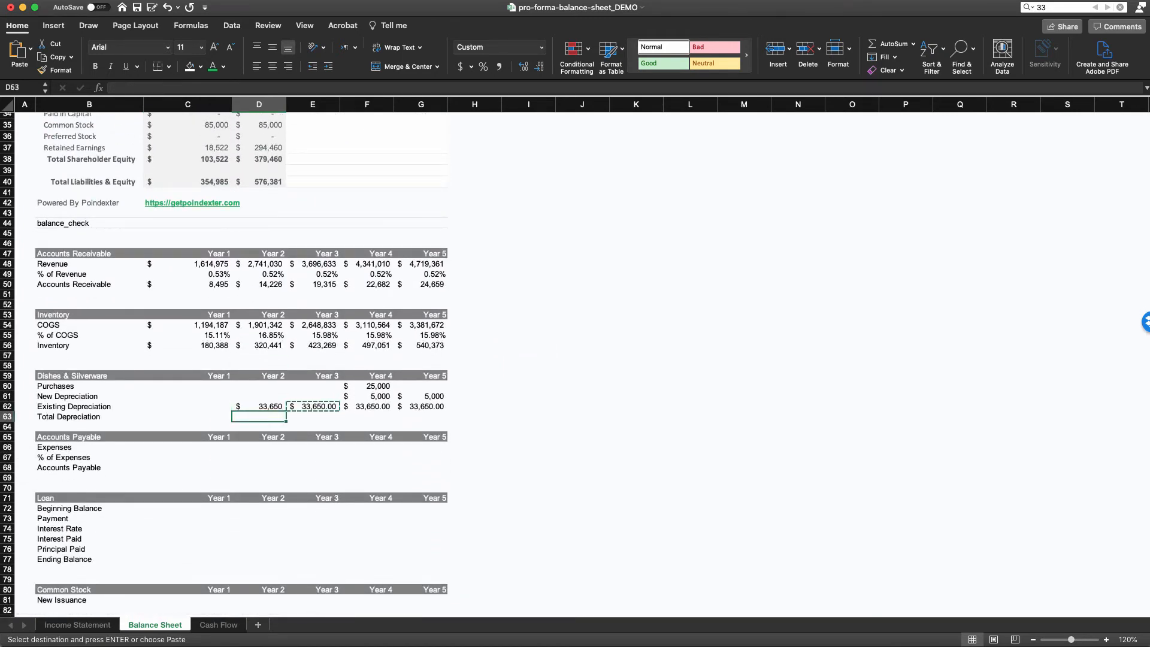
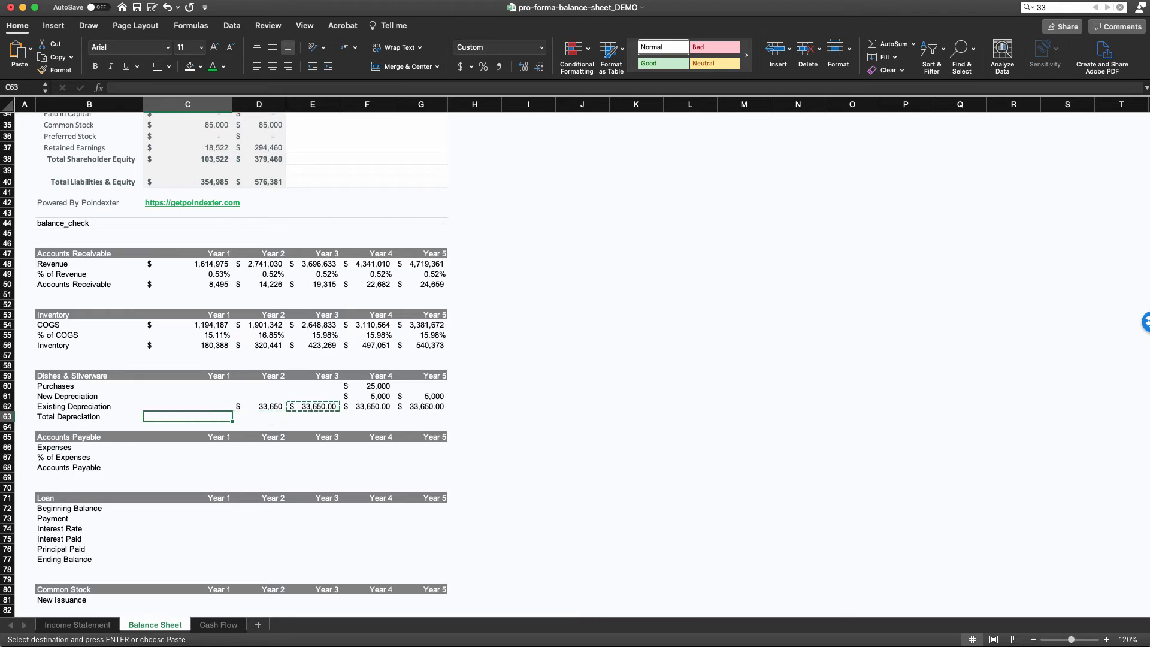
text(=sum()
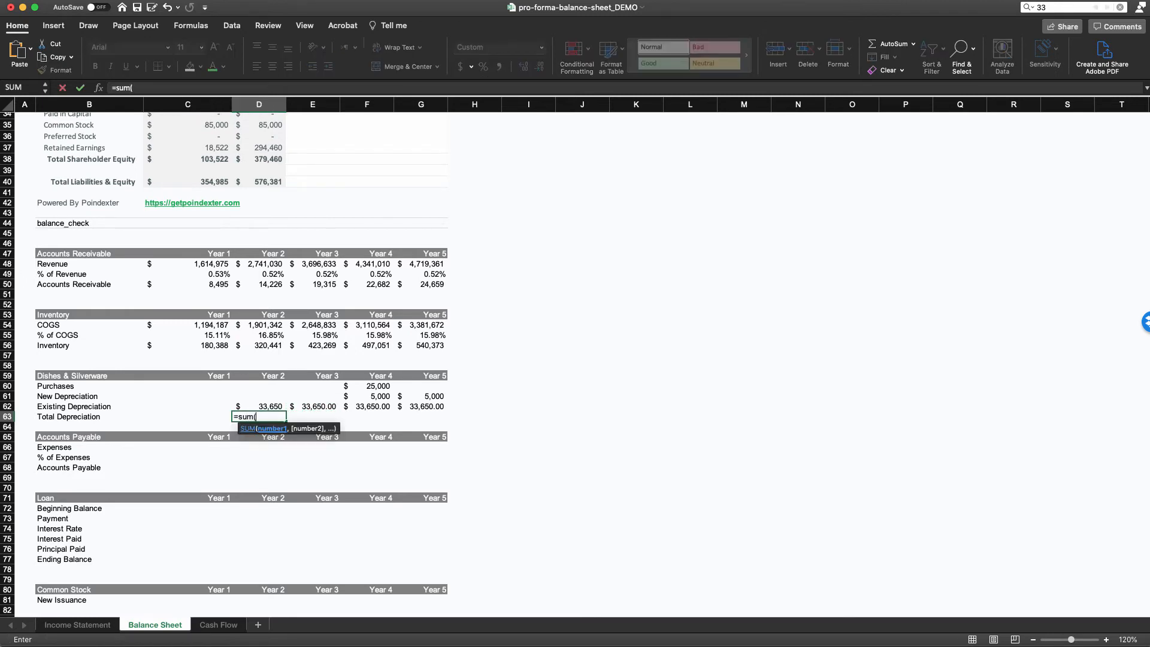
key(Up)
key(shift+Up)
key(Return)
key(Up)
key(super+c)
key(shift+Right)
key(shift+Right)
key(shift+Right)
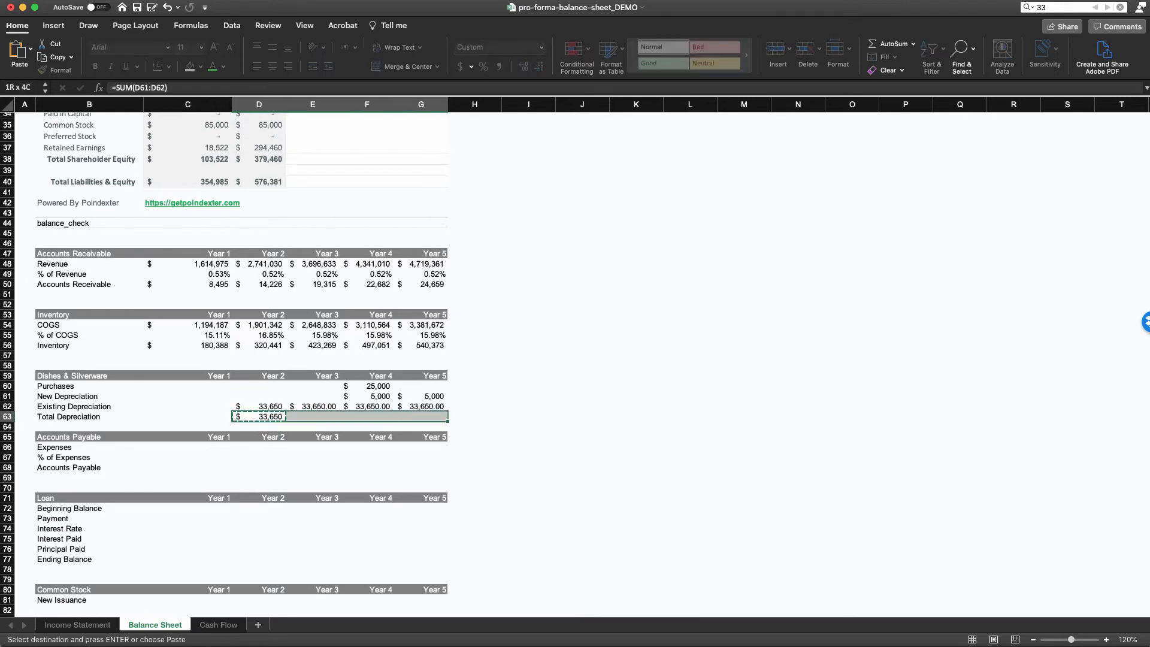
key(super+v)
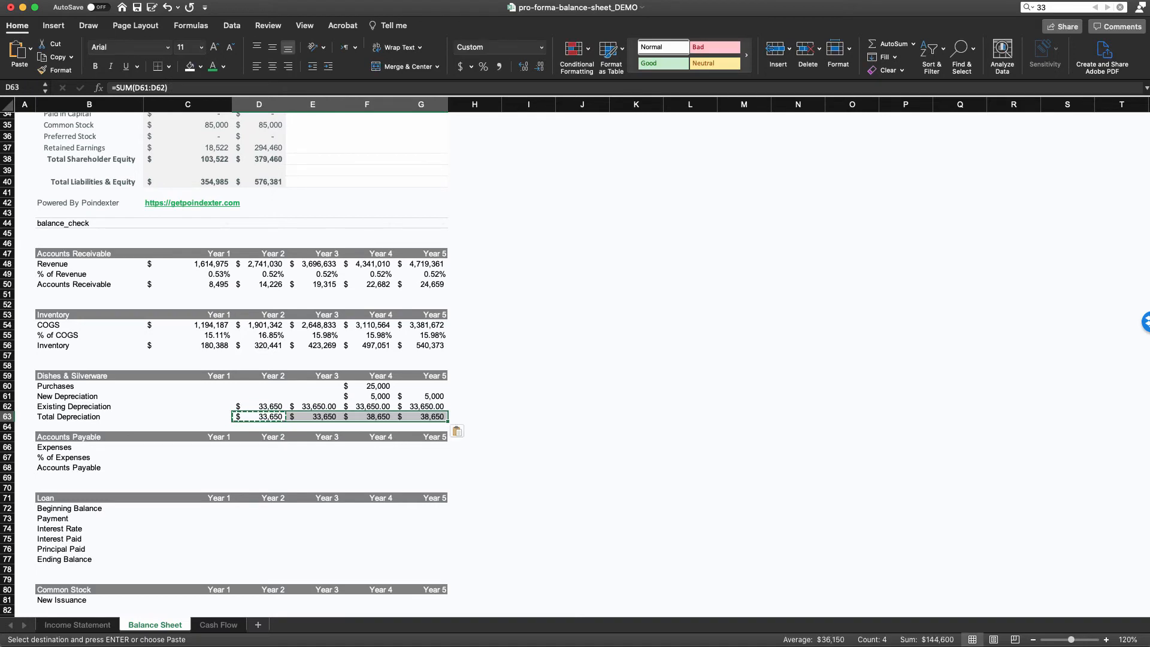
Step: Check the Total Depreciation formulas for Years 2 to 4 and the Year 4 depreciation and purchase amounts above them
key(Down)
key(Up)
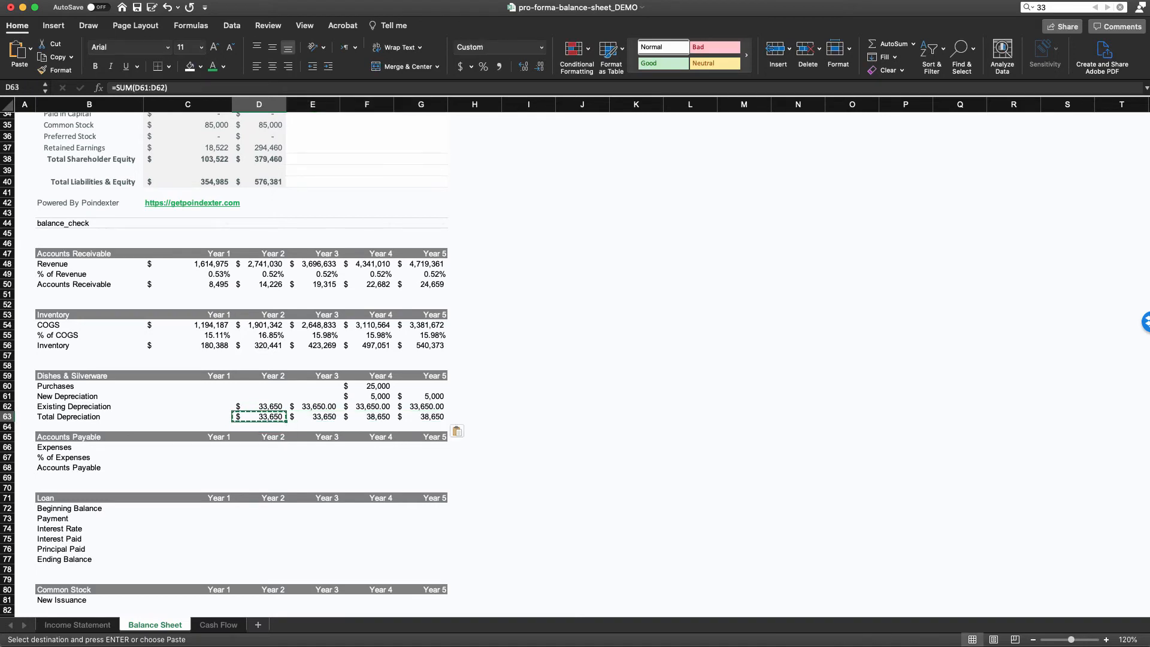
key(Right)
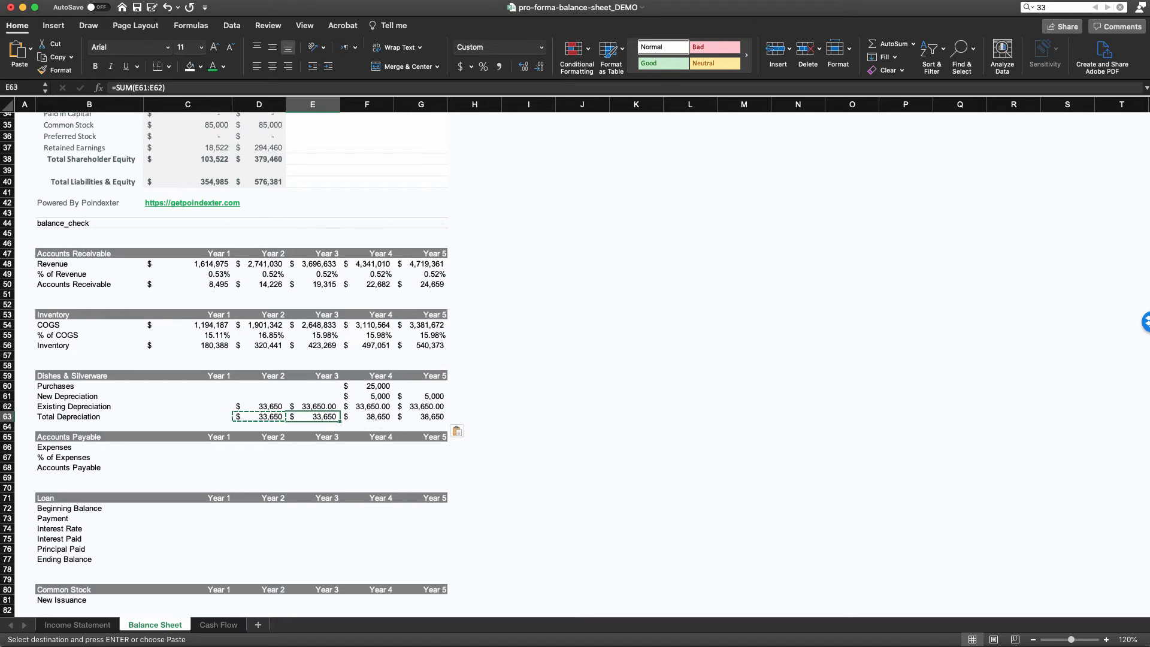
key(Right)
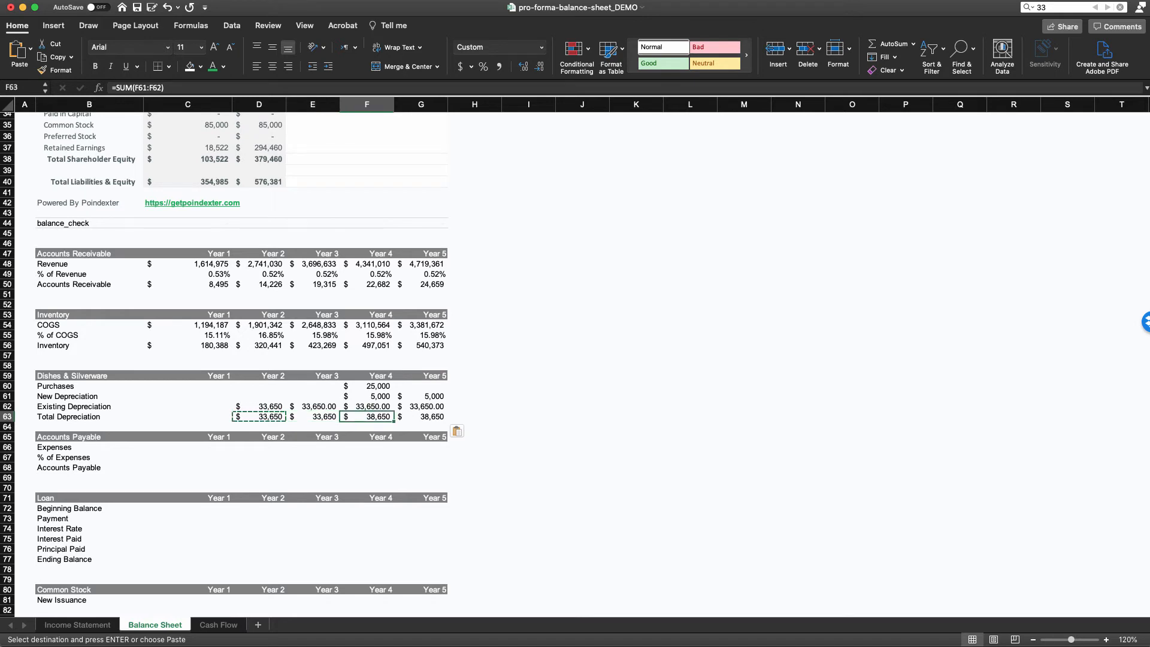
key(Up)
key(Up)
key(Down)
key(Down)
Step: Calculate the Year 1 Accumulated Depreciation in E16 of the balance sheet as =D16-E63
scroll(575, 365, up, 5)
scroll(575, 365, up, 8)
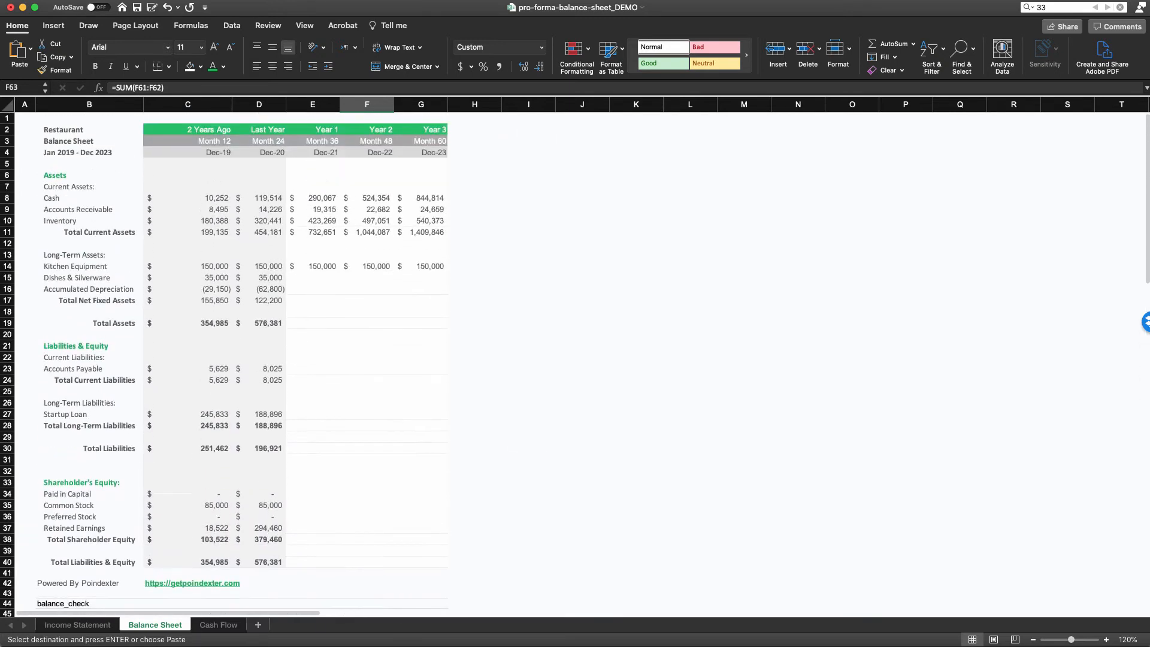
click(313, 289)
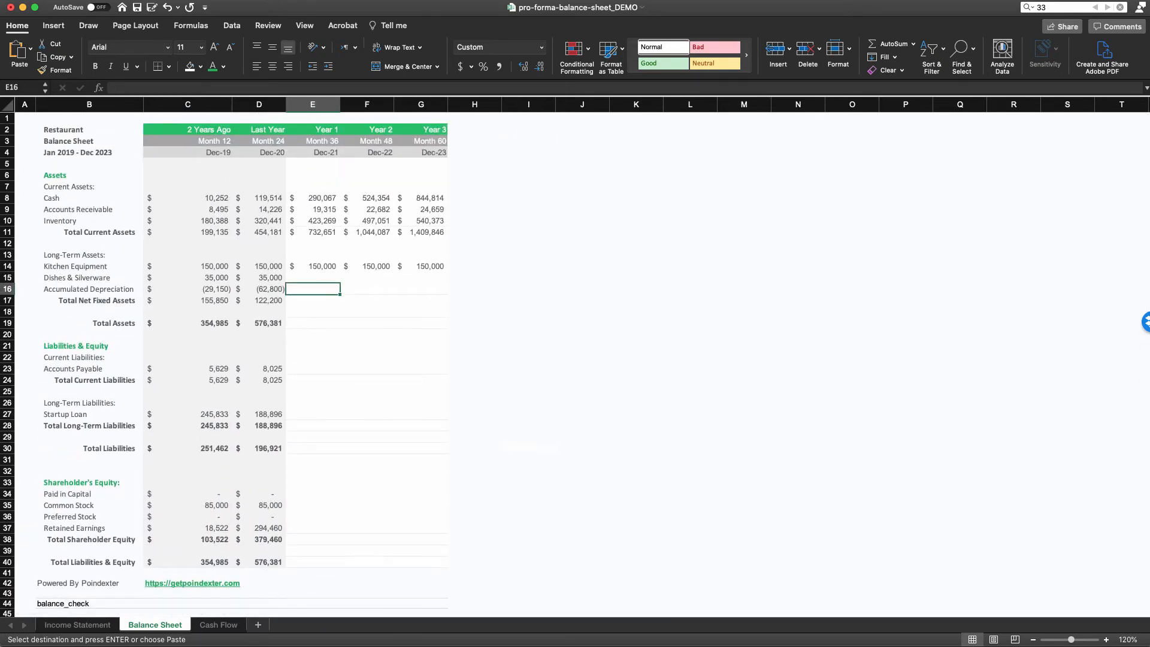
text(=)
key(Left)
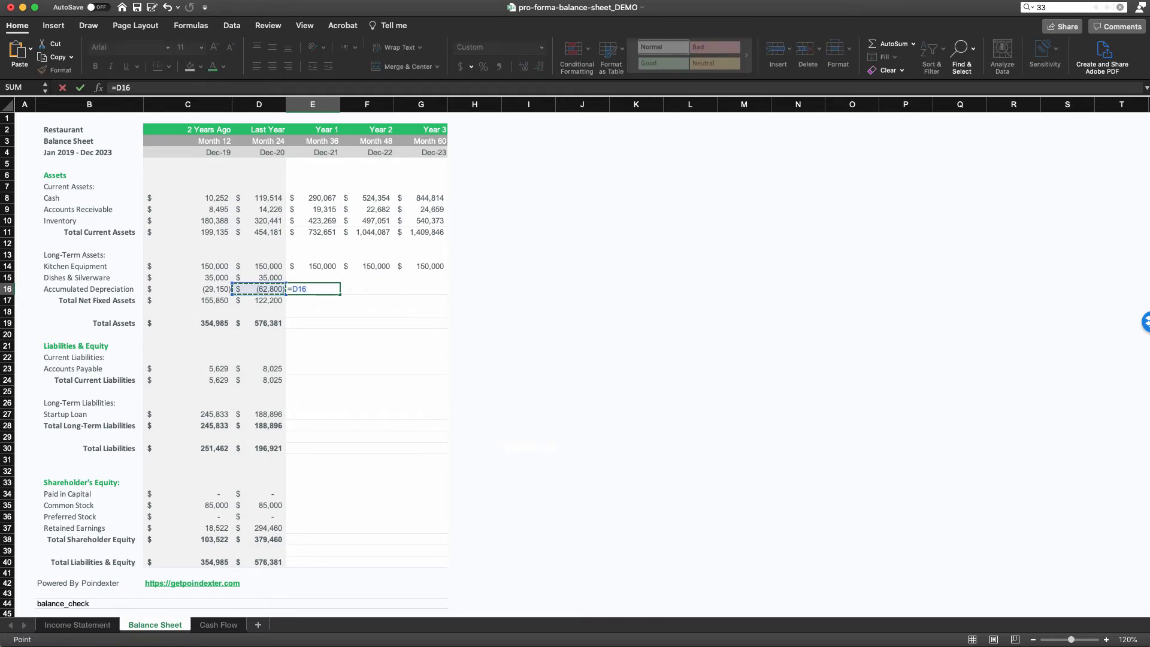
text(-)
scroll(575, 365, down, 10)
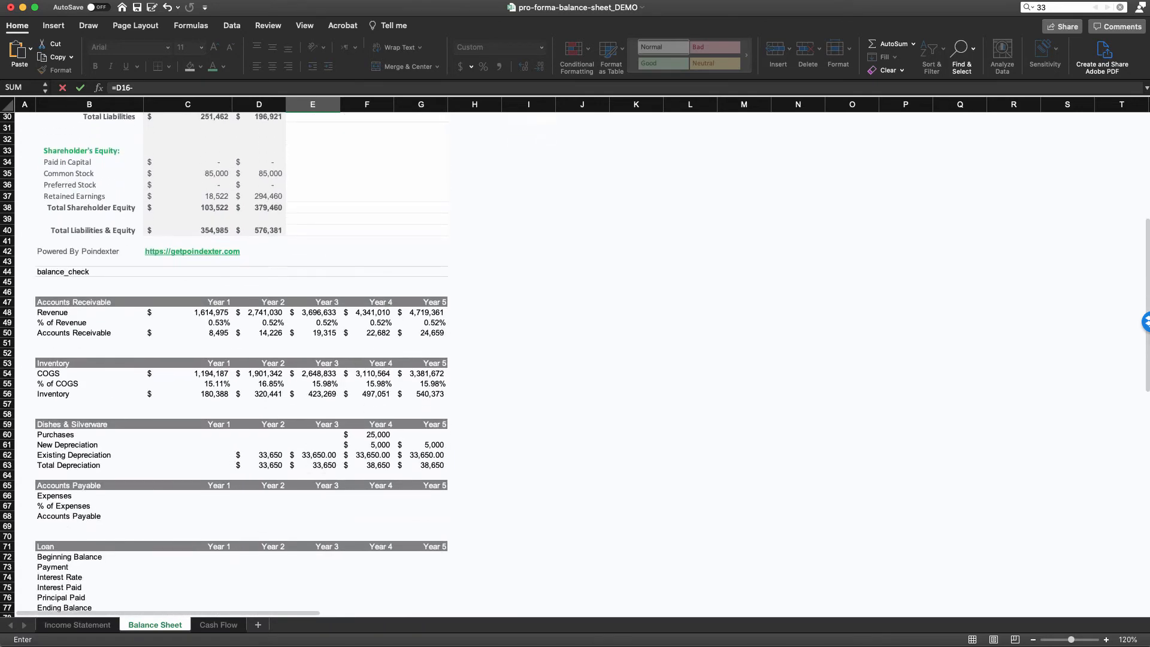
click(312, 466)
key(Return)
scroll(312, 465, up, 5)
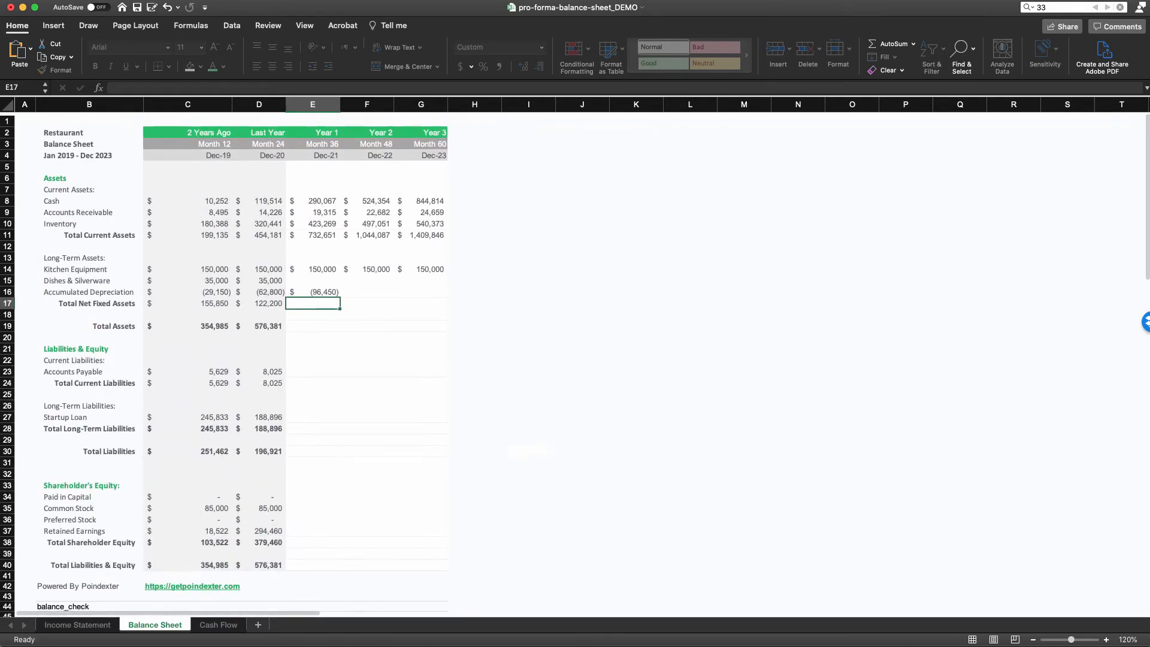
Step: Fill the Year 1 Accumulated Depreciation formula in E16 across Years 2 and 3
click(317, 290)
drag(340, 294, 443, 293)
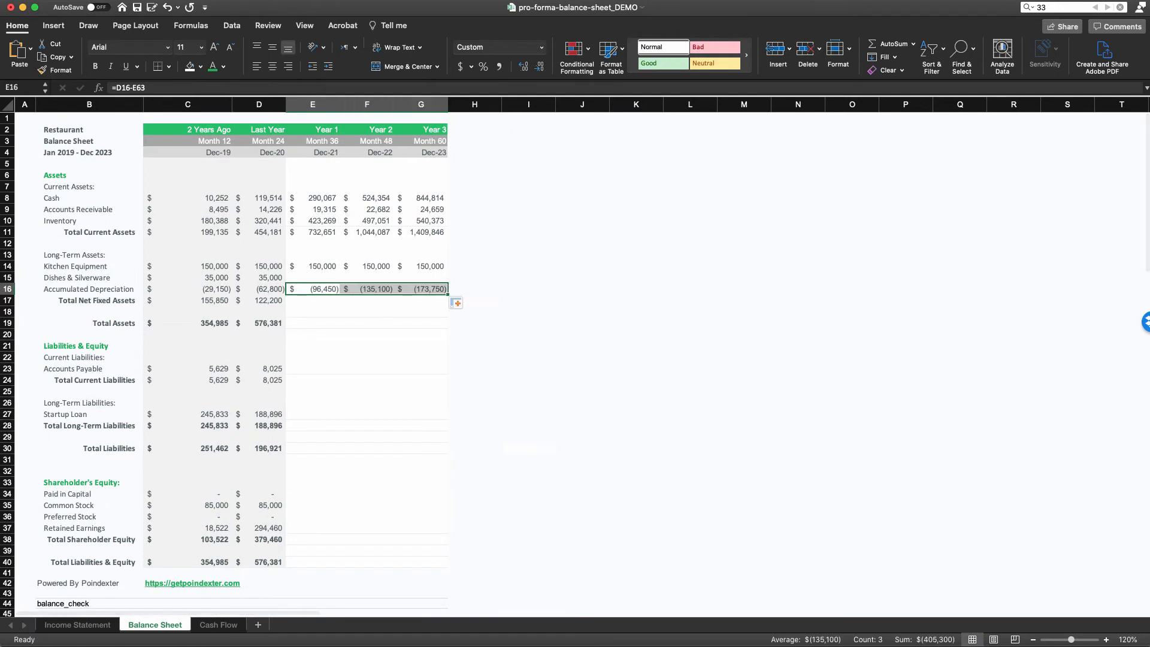
Step: Calculate Dishes & Silverware in E15 as =D15+E60, adding that year's purchases, and fill the formula across to G15
click(313, 278)
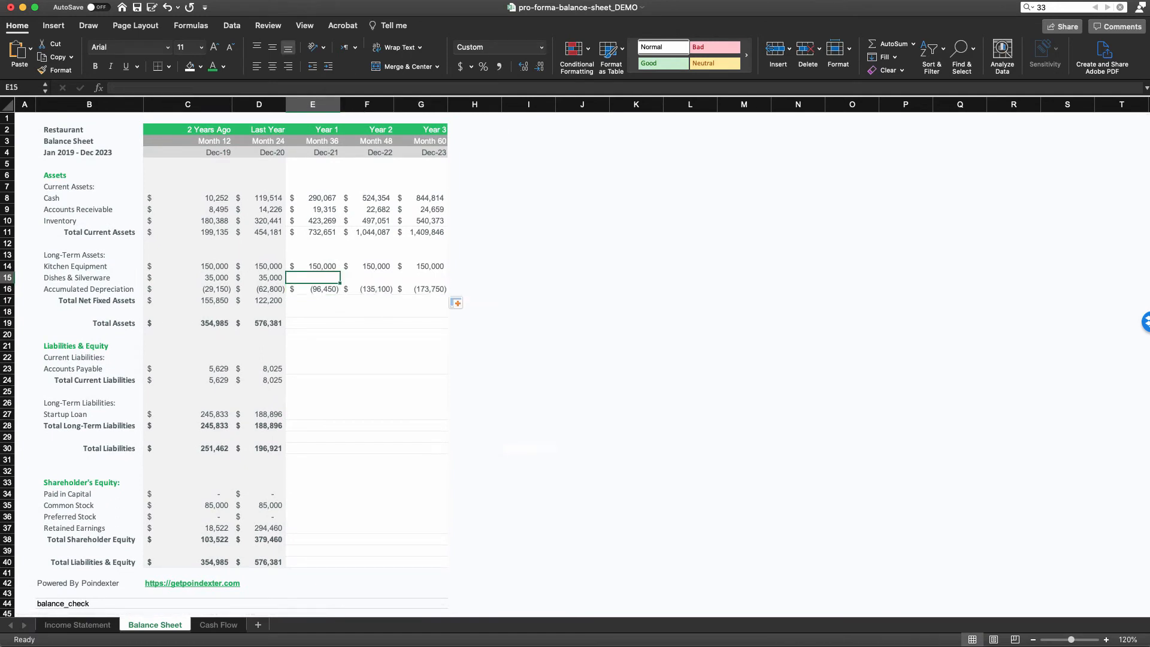
text(=)
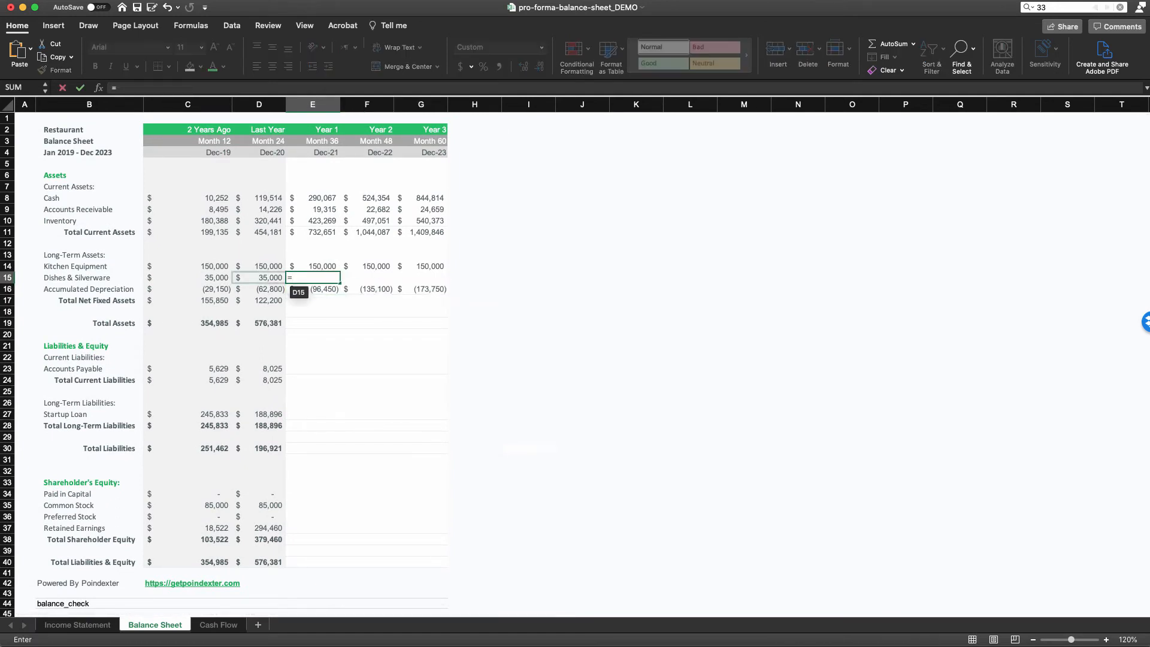
click(279, 279)
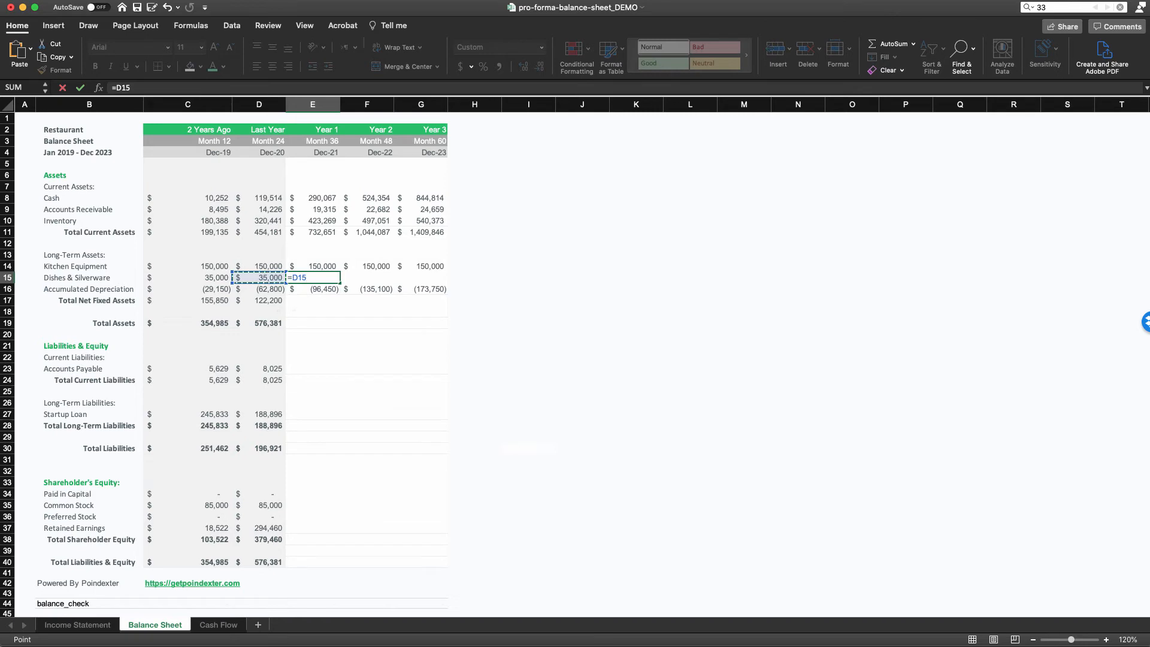
text(+)
scroll(575, 365, down, 13)
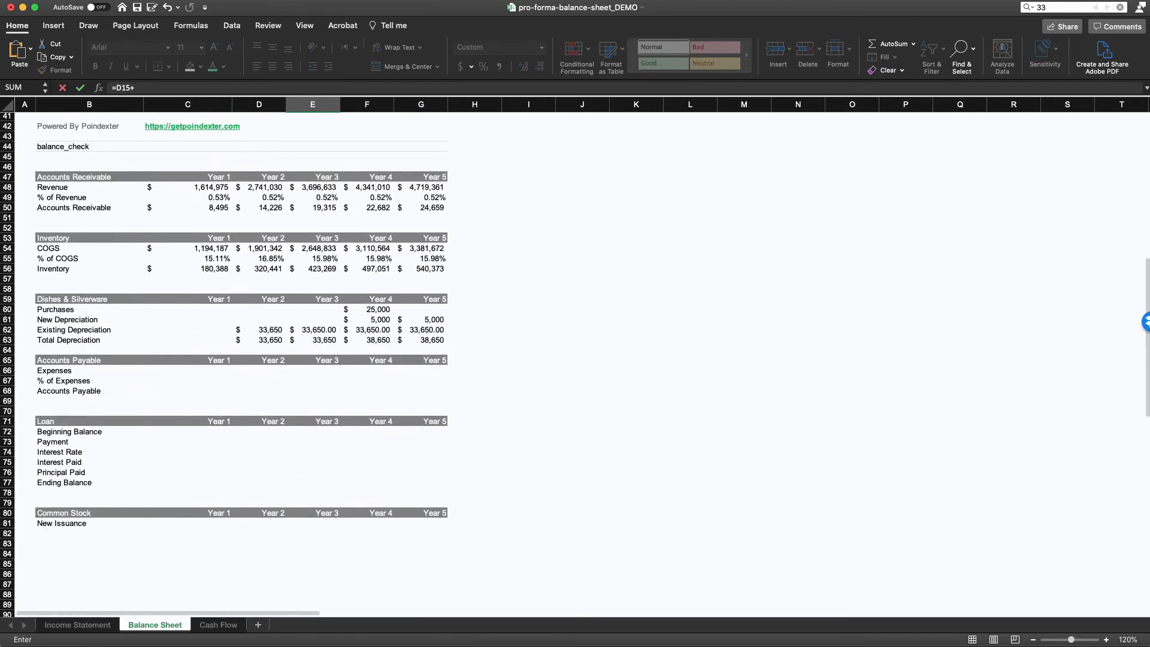
click(313, 310)
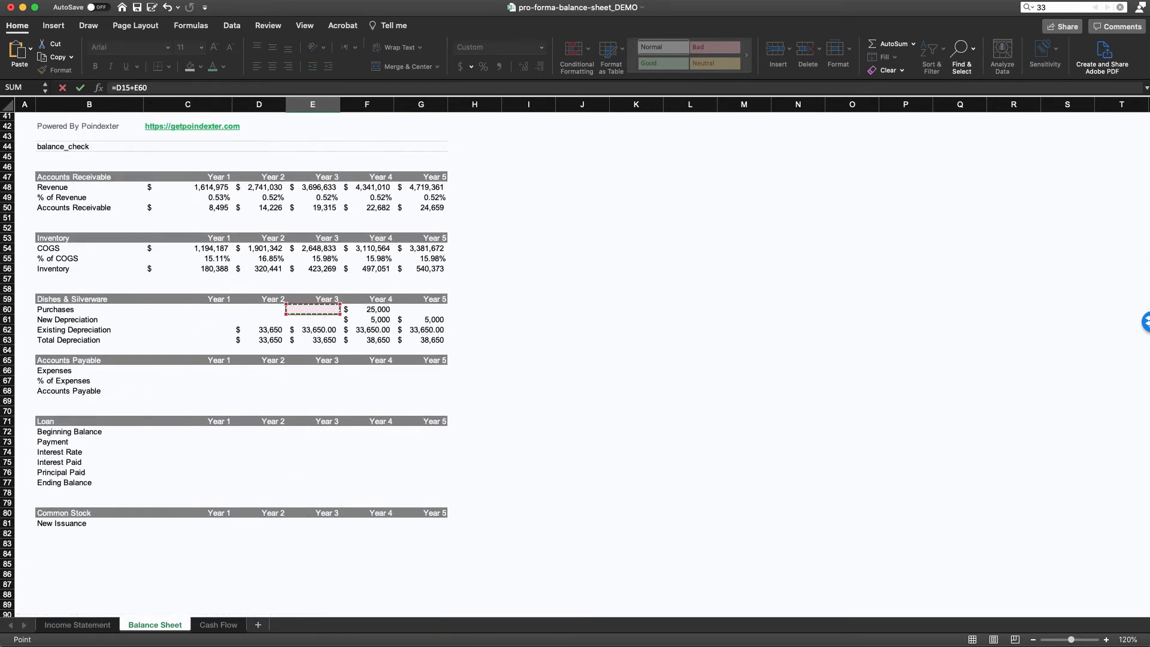
key(Return)
scroll(313, 310, up, 6)
key(Up)
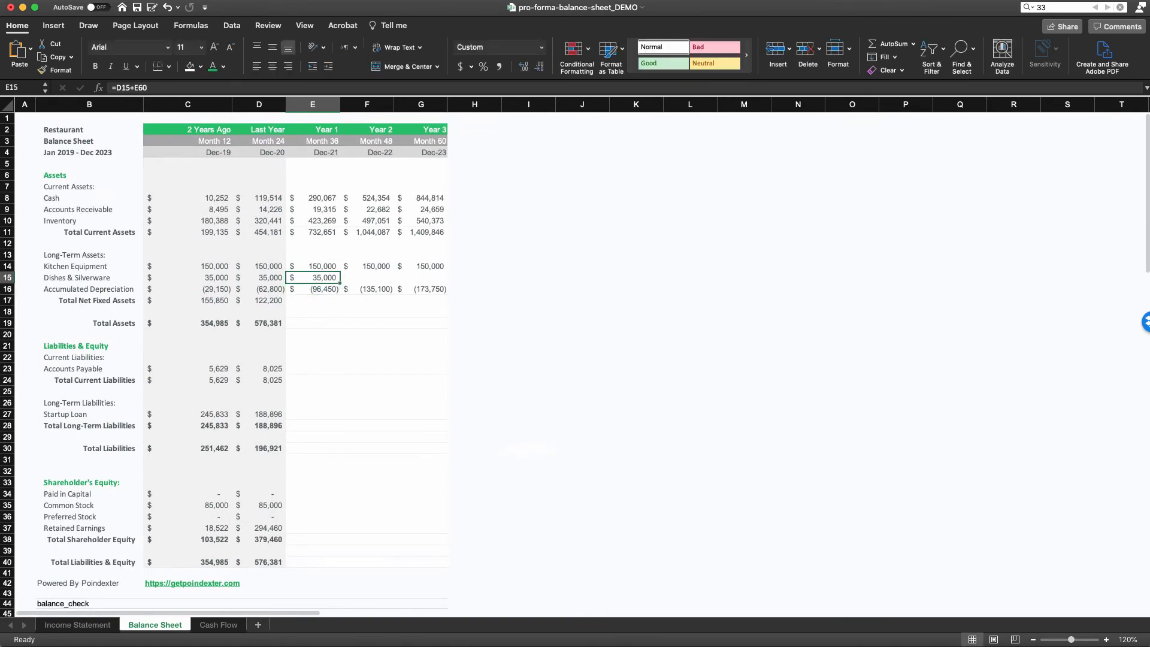
drag(339, 282, 432, 280)
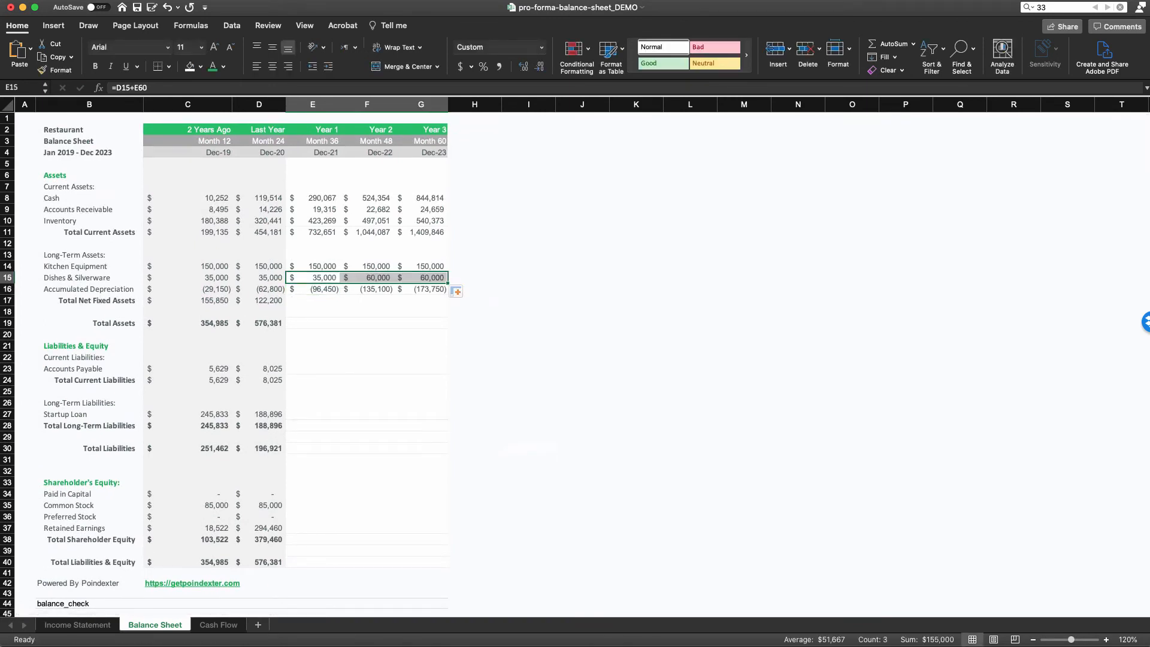
click(313, 278)
click(366, 278)
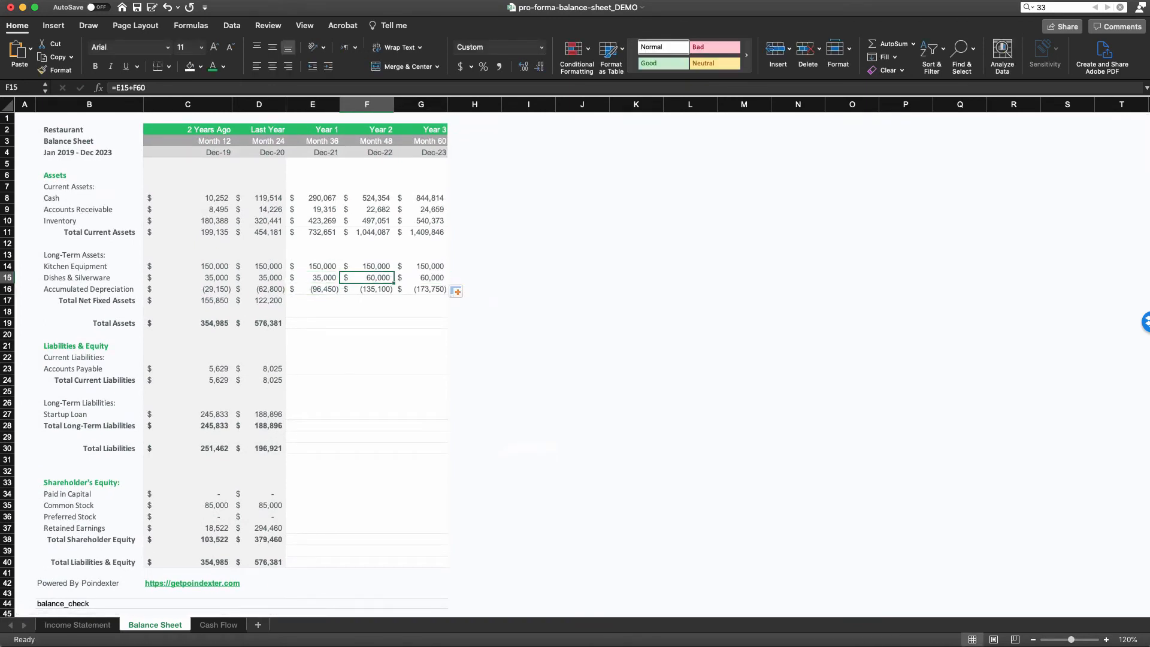
Step: Total the net fixed assets in E17 with =SUM(E14:E16) and copy the formula across to G17
click(313, 301)
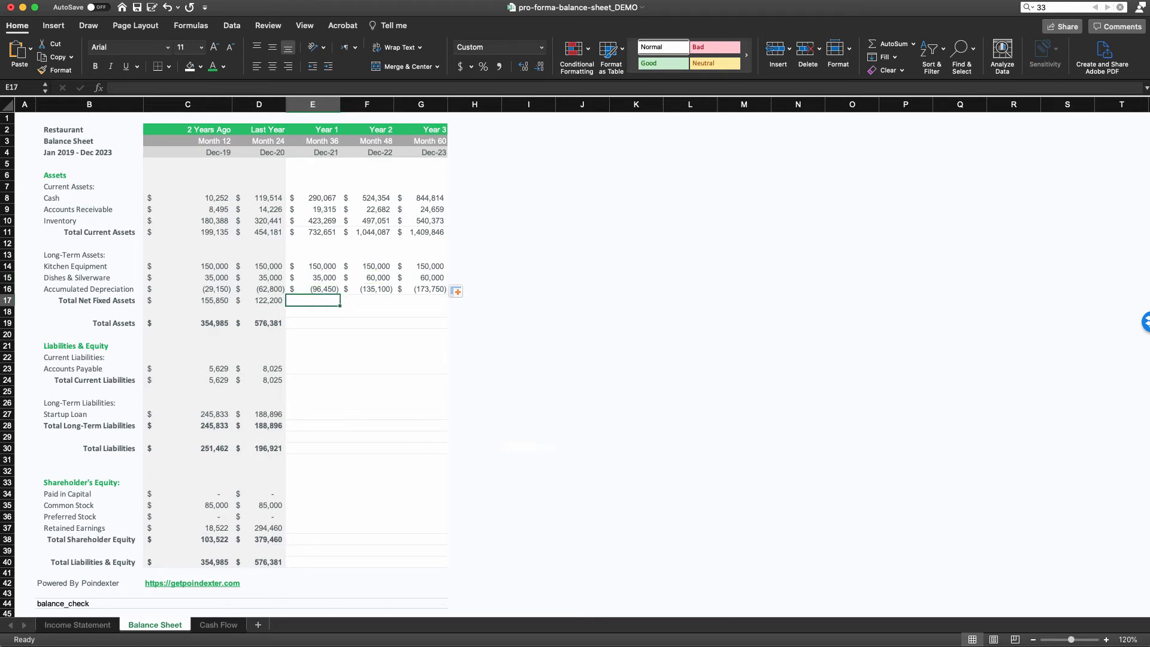
text(=sum()
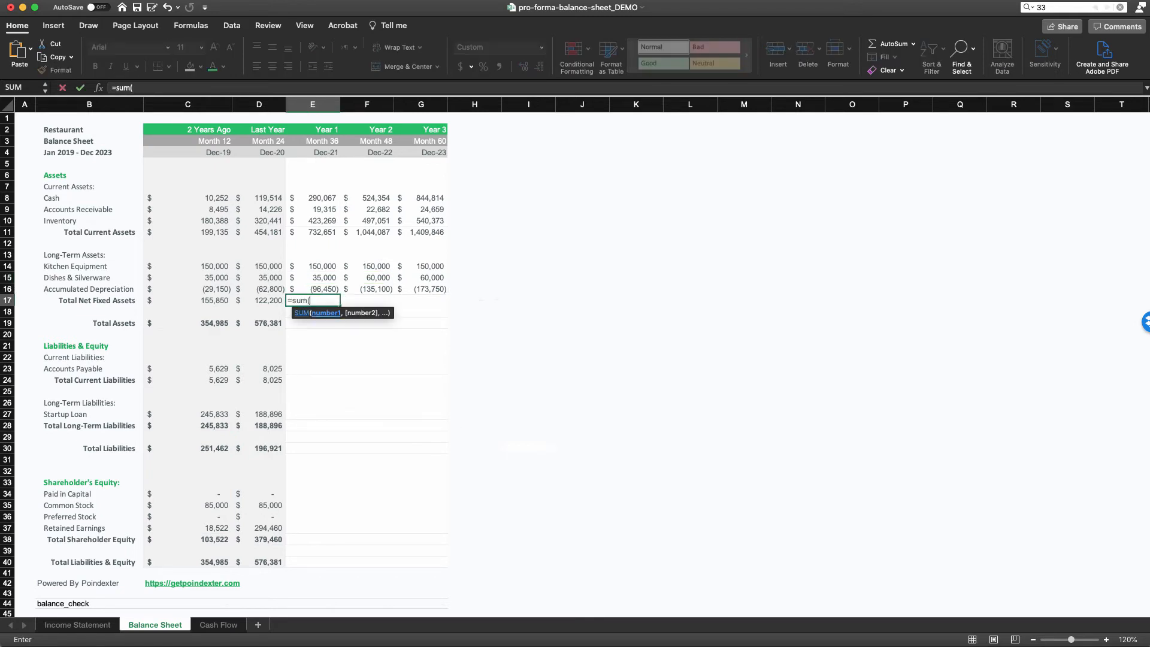
key(Up)
key(shift+Up)
key(shift+Up)
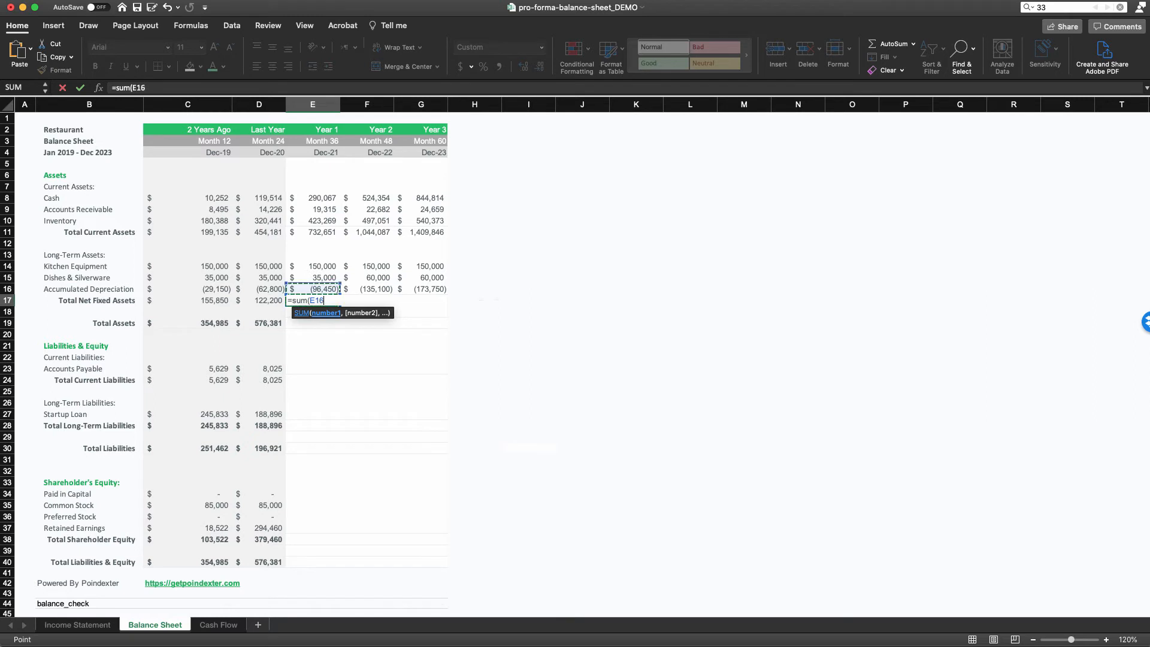
key(Return)
key(Up)
key(super+c)
key(shift+Right)
key(shift+Right)
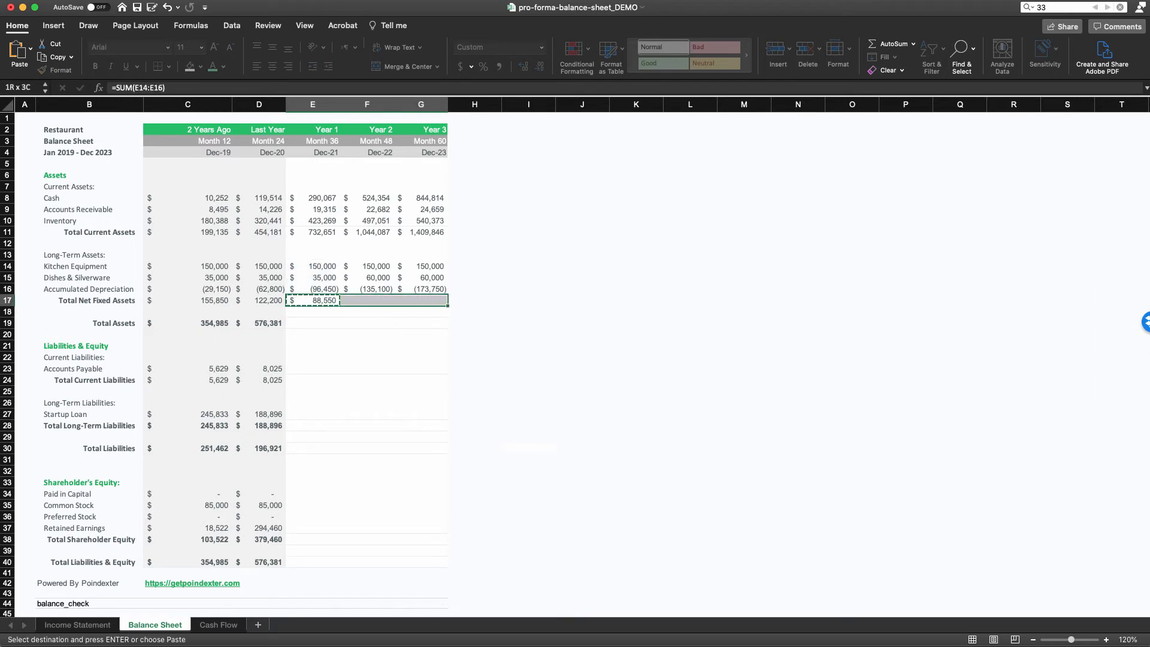
key(super+v)
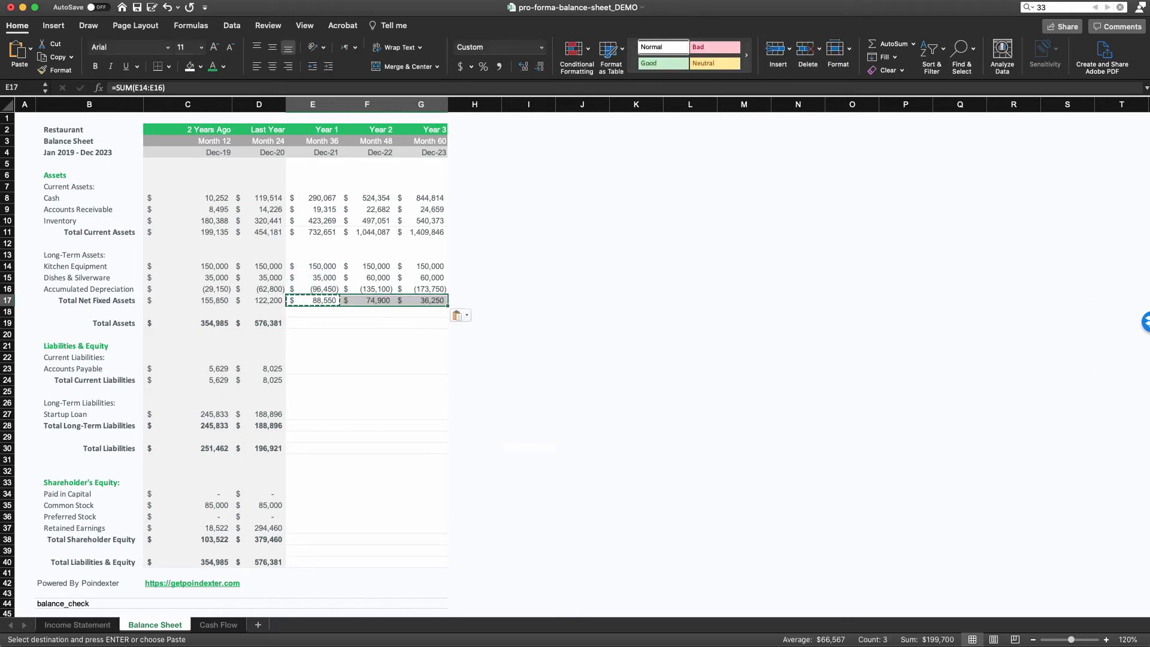
Step: Calculate Year 1 Total Assets in E19 with =SUM(E17,E11), adding net fixed assets and total current assets
click(366, 334)
click(312, 323)
text(=)
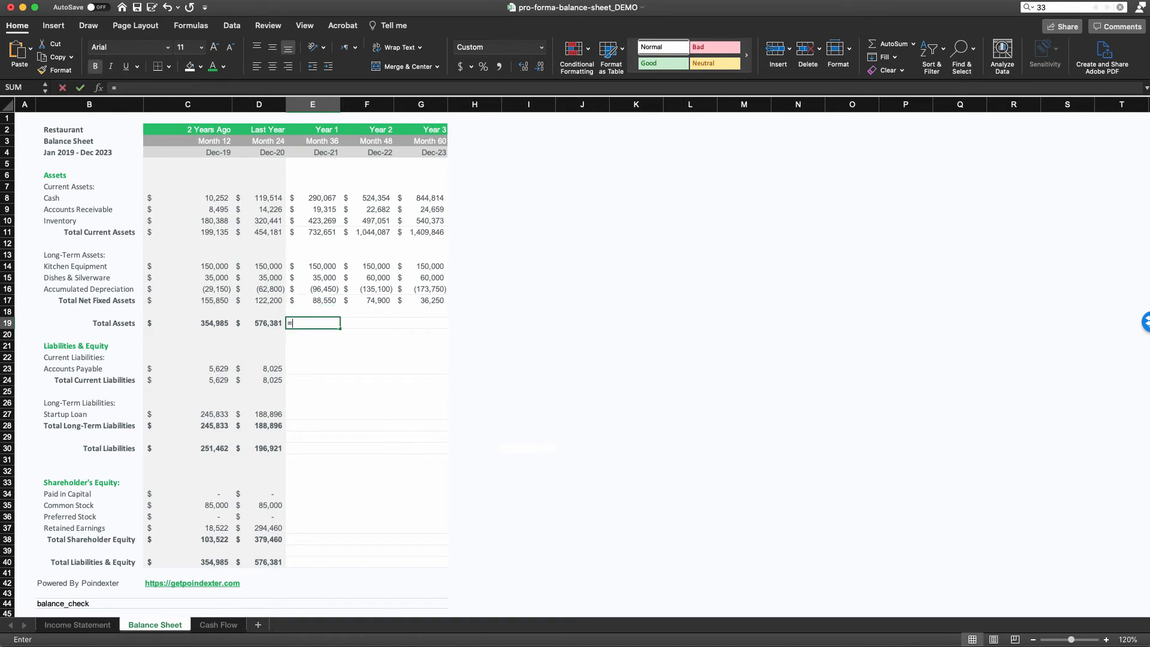
text(sum()
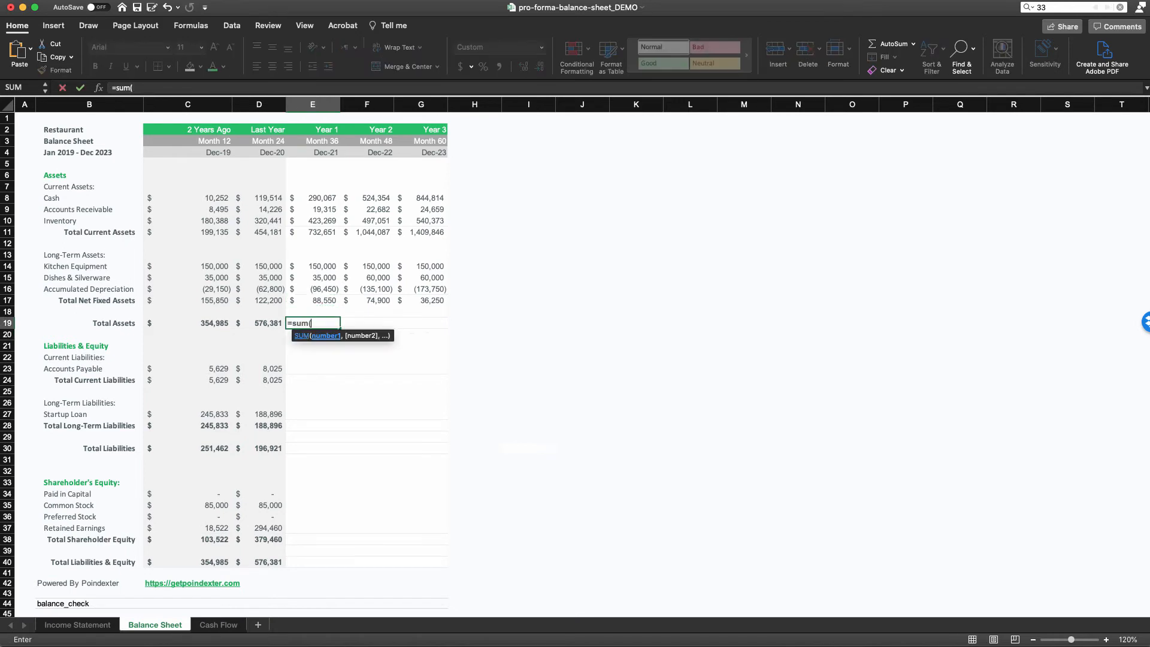
key(Up)
key(Up)
text(,)
key(Up)
key(Up)
key(Up)
key(Up)
key(Up)
key(Up)
key(Up)
key(Up)
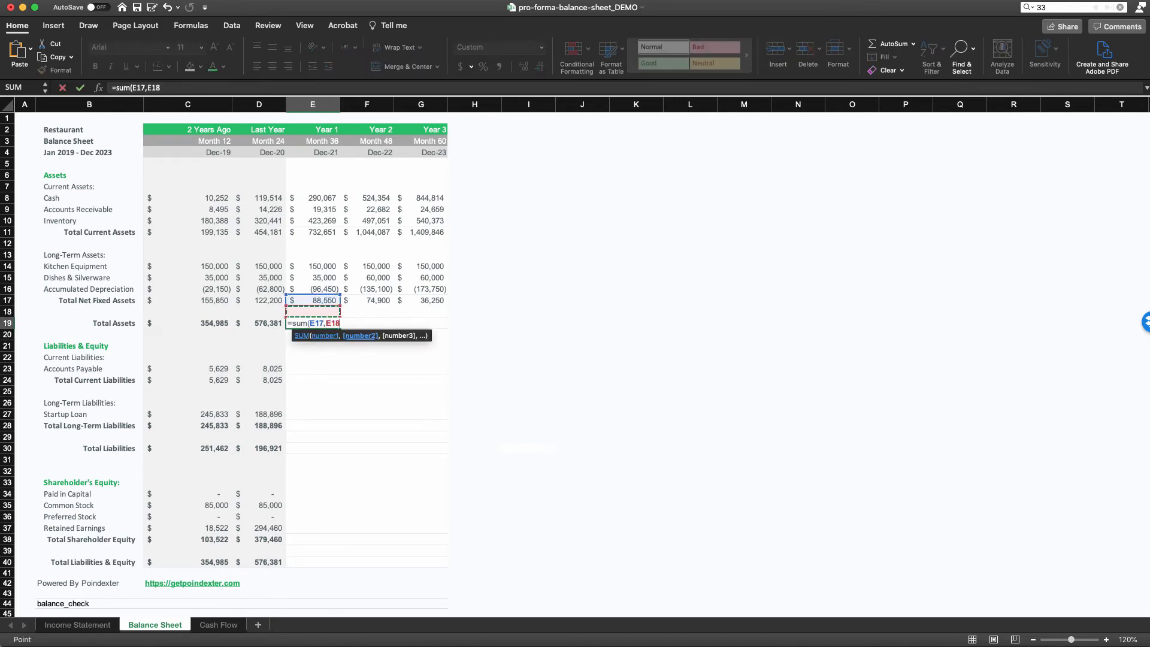
key(Return)
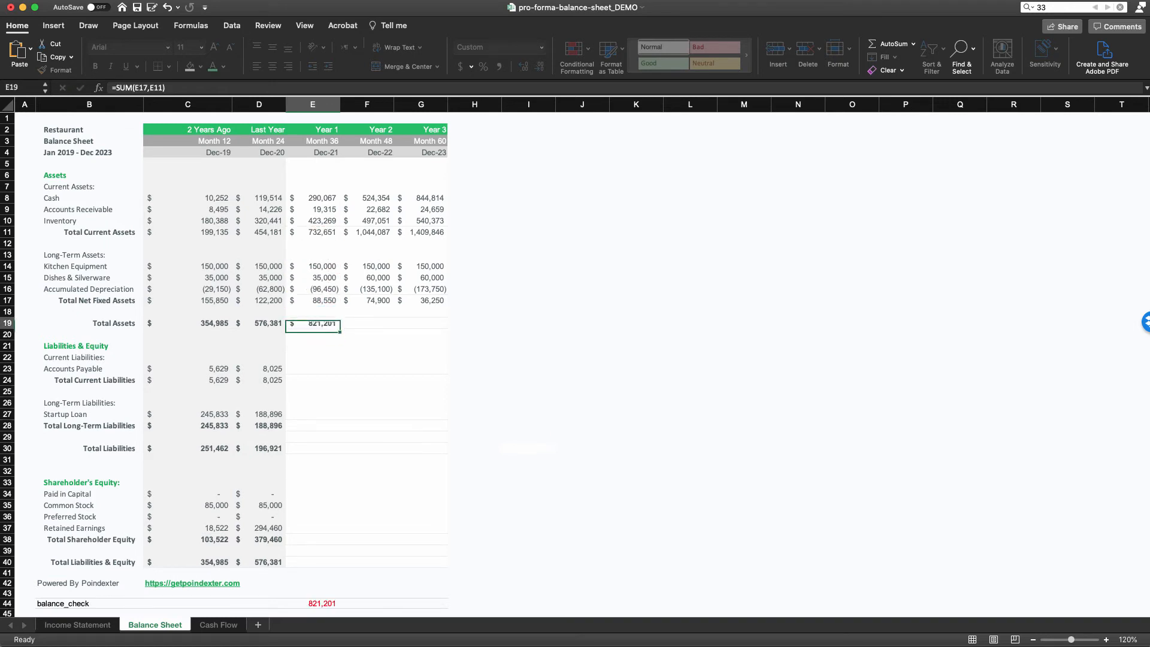
Step: Copy the Year 1 Total Assets formula across to Years 2 and 3
key(Up)
key(super+c)
key(shift+Right)
key(shift+Right)
key(shift+Right)
key(shift+Left)
key(super+v)
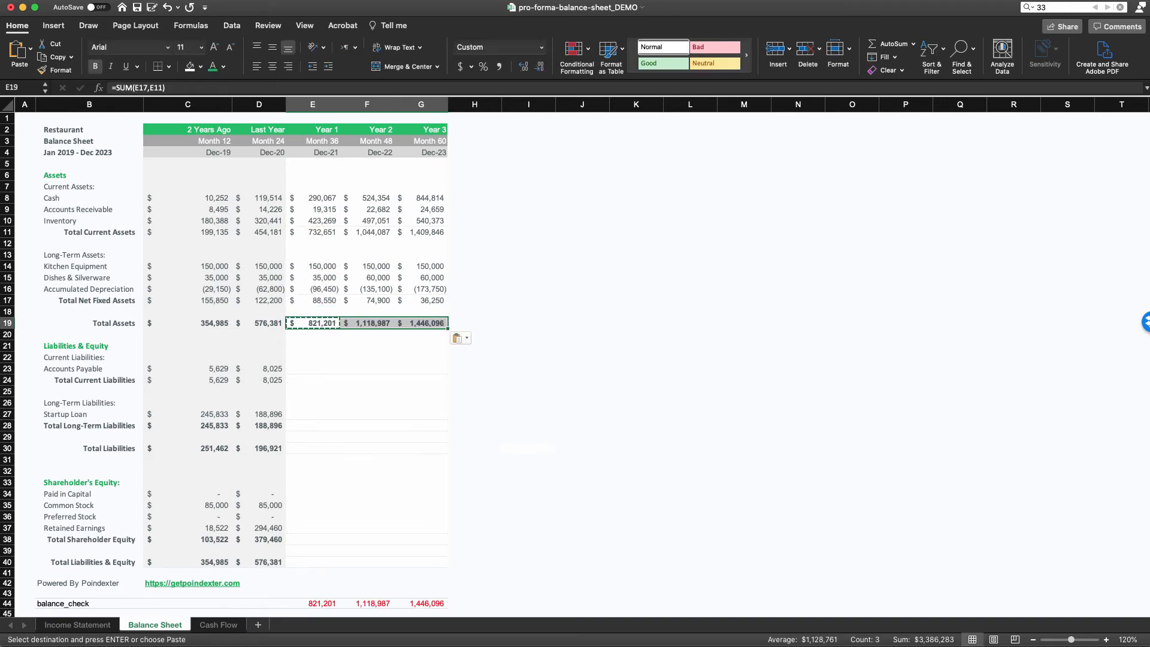
Step: Inspect the balance_check formulas for the three forecast years and the Accounts Payable row under current liabilities
scroll(575, 360, down, 5)
key(super+Down)
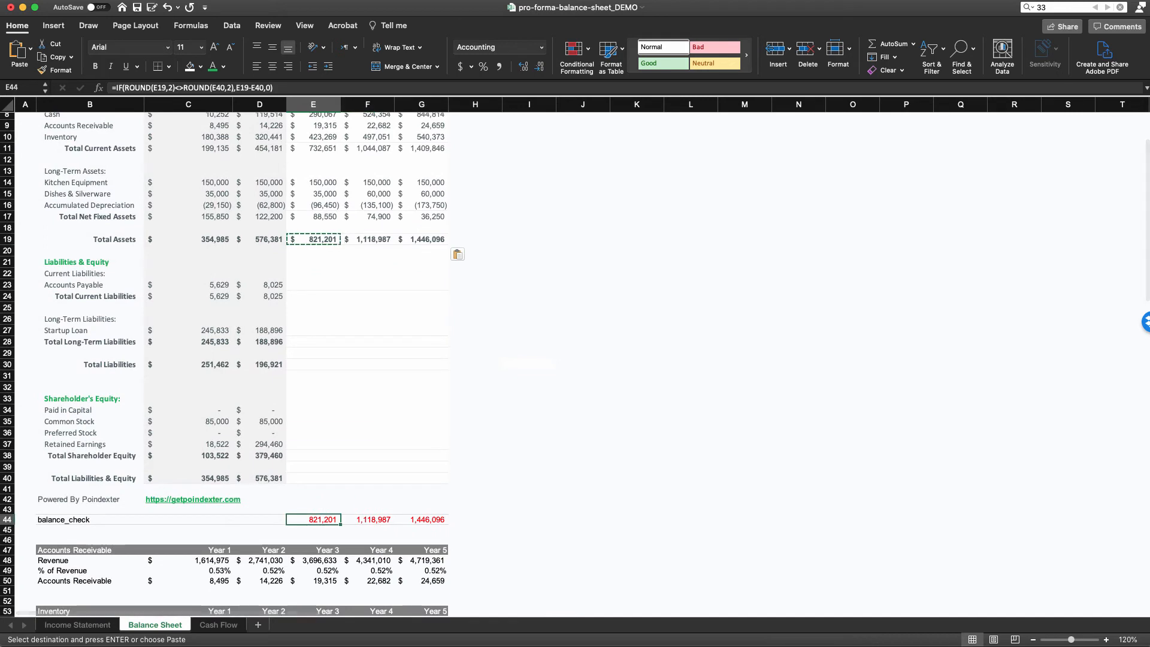
key(Right)
key(Right)
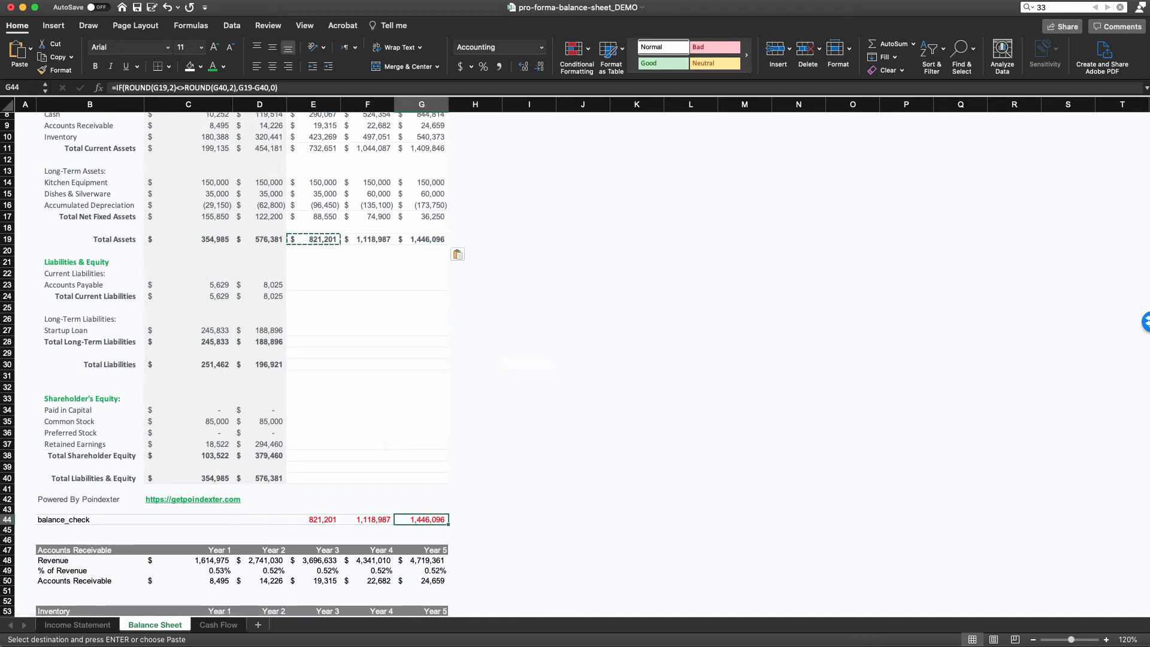
scroll(575, 364, down, 4)
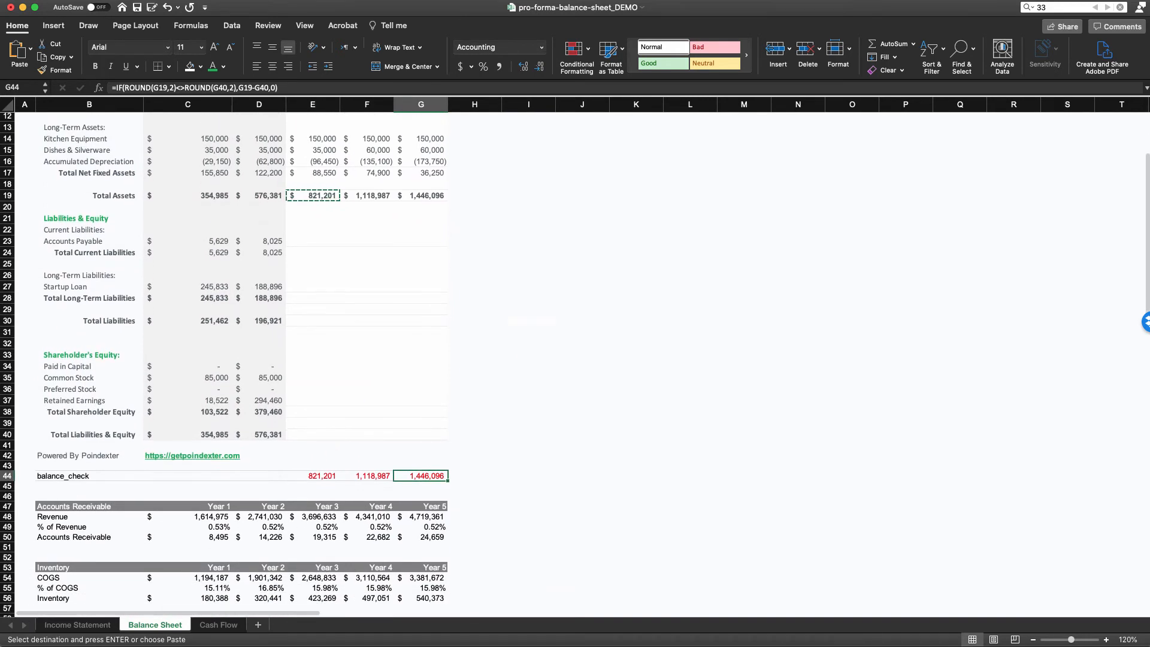
click(312, 252)
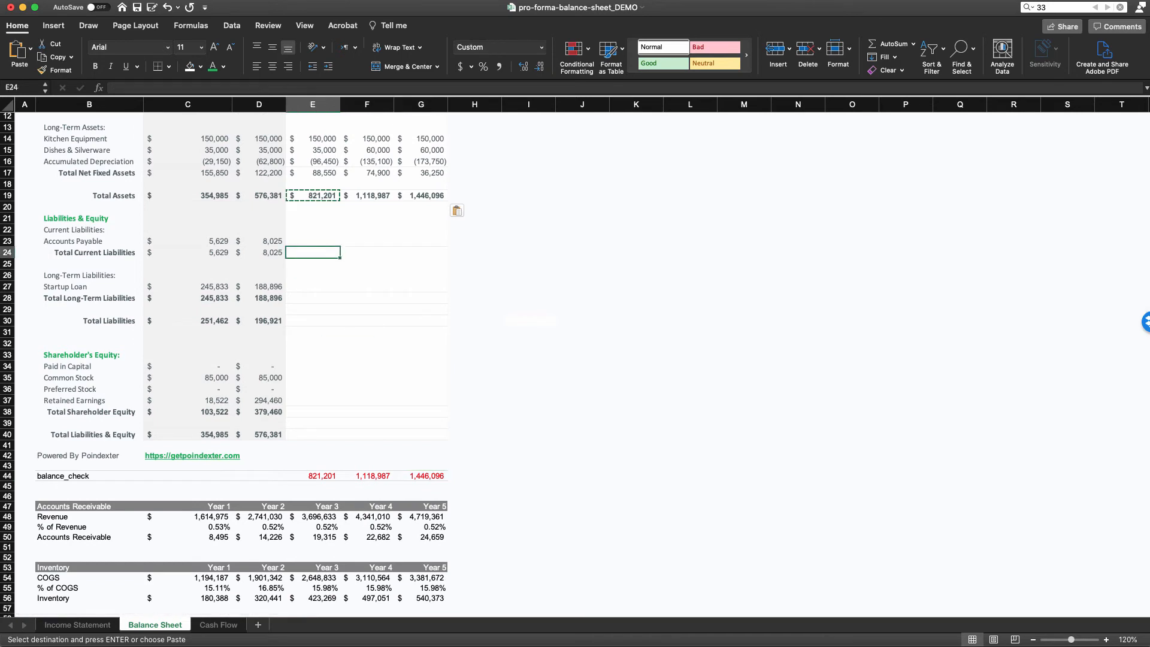
click(313, 242)
scroll(313, 241, up, 2)
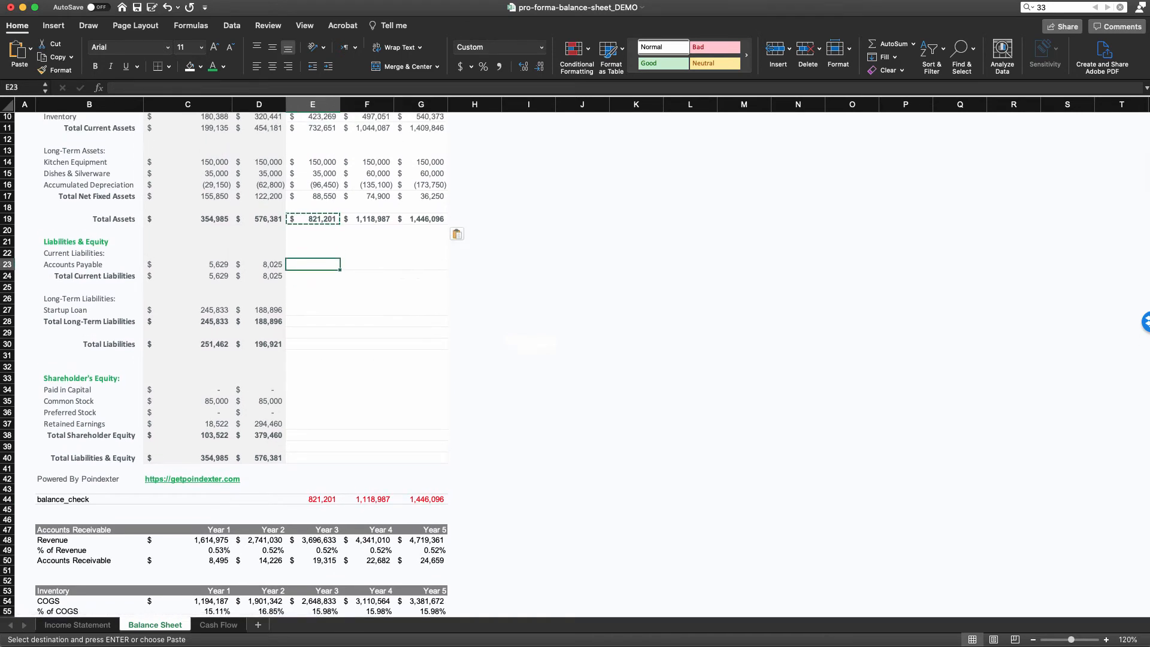
scroll(239, 360, down, 9)
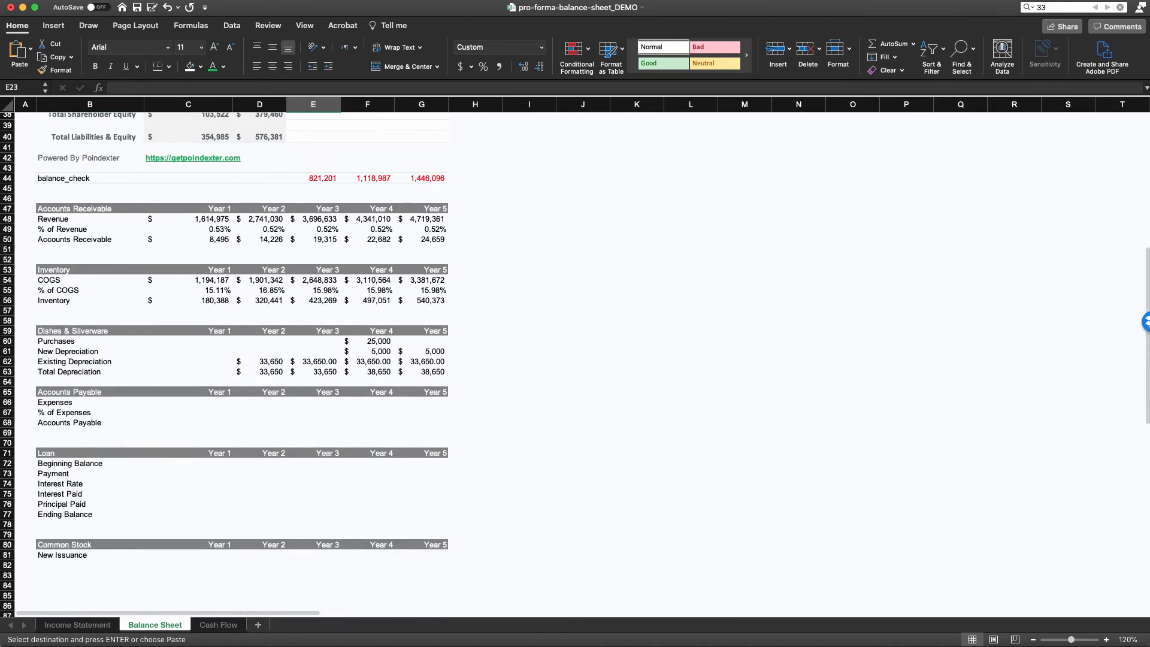
Step: Link Expenses in C66 of the Accounts Payable schedule to Income Statement Total Operating Expenses (C34) and fill it across to Year 5
click(259, 412)
click(188, 402)
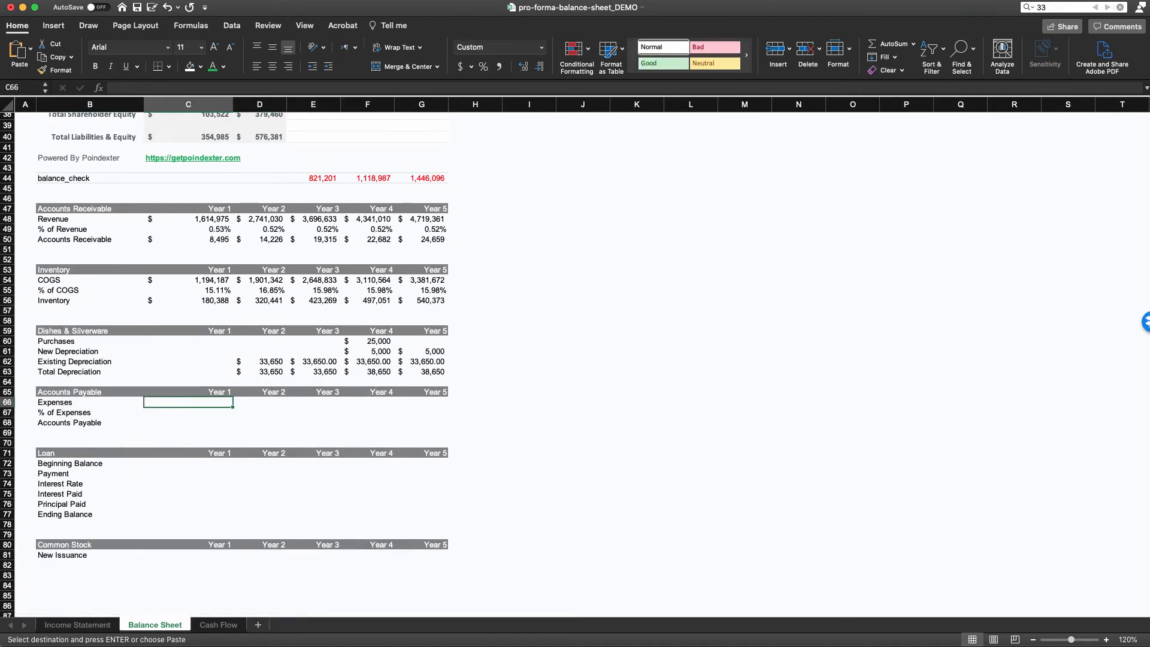
click(259, 403)
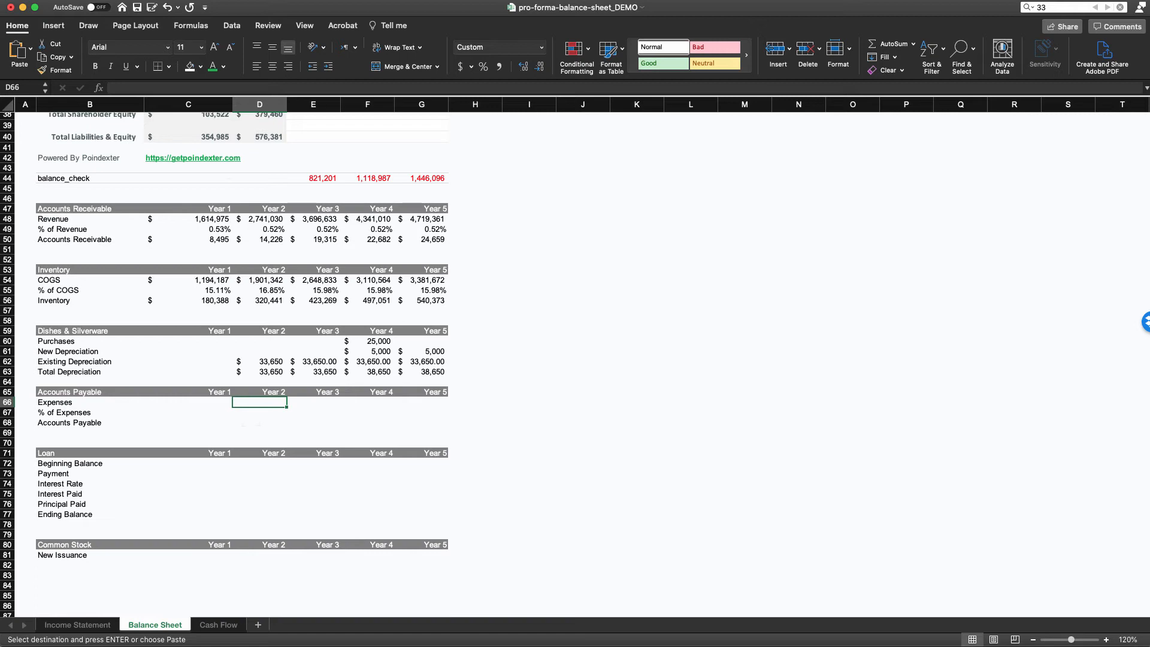
scroll(575, 359, down, 2)
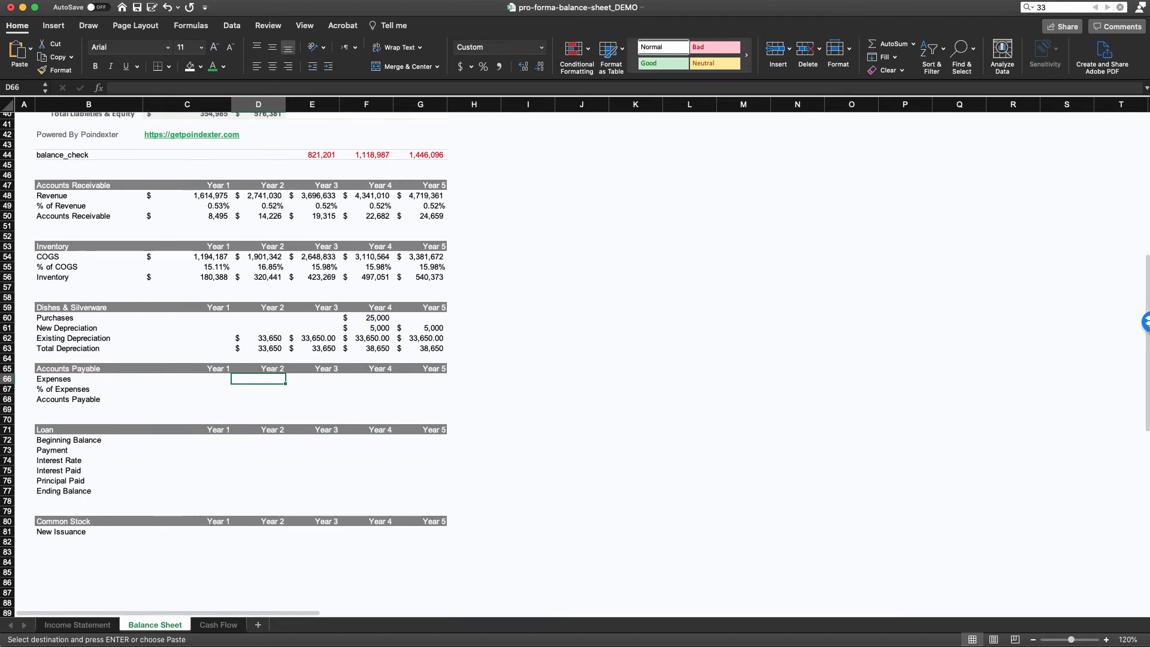
click(89, 379)
click(187, 379)
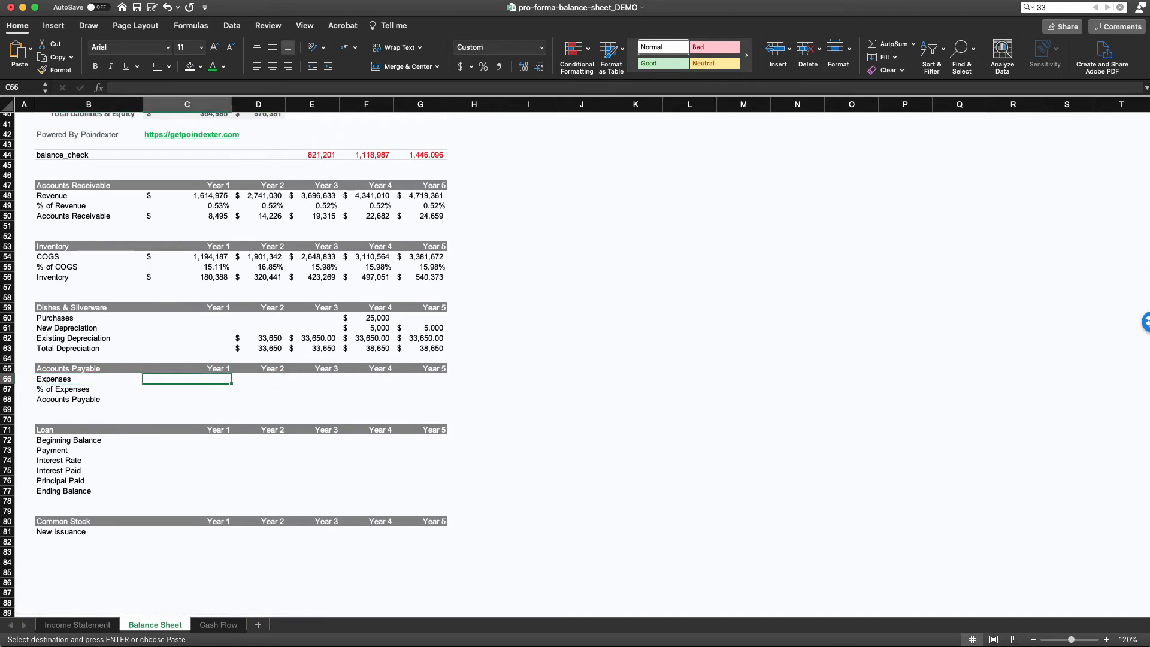
text(=)
click(78, 625)
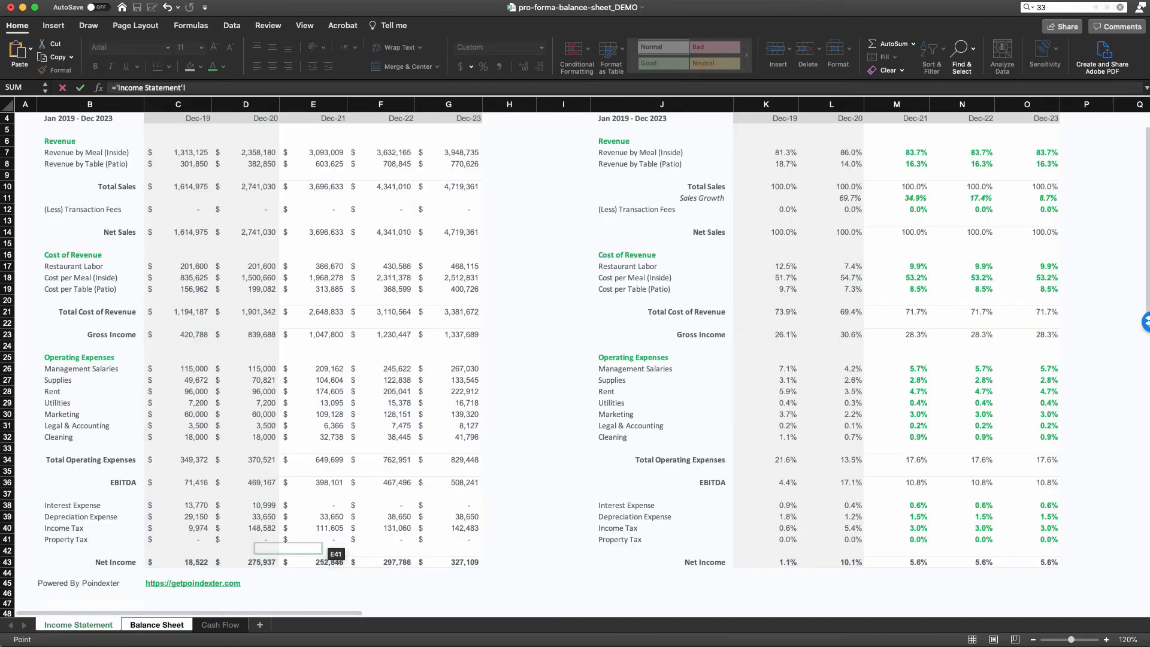
click(186, 460)
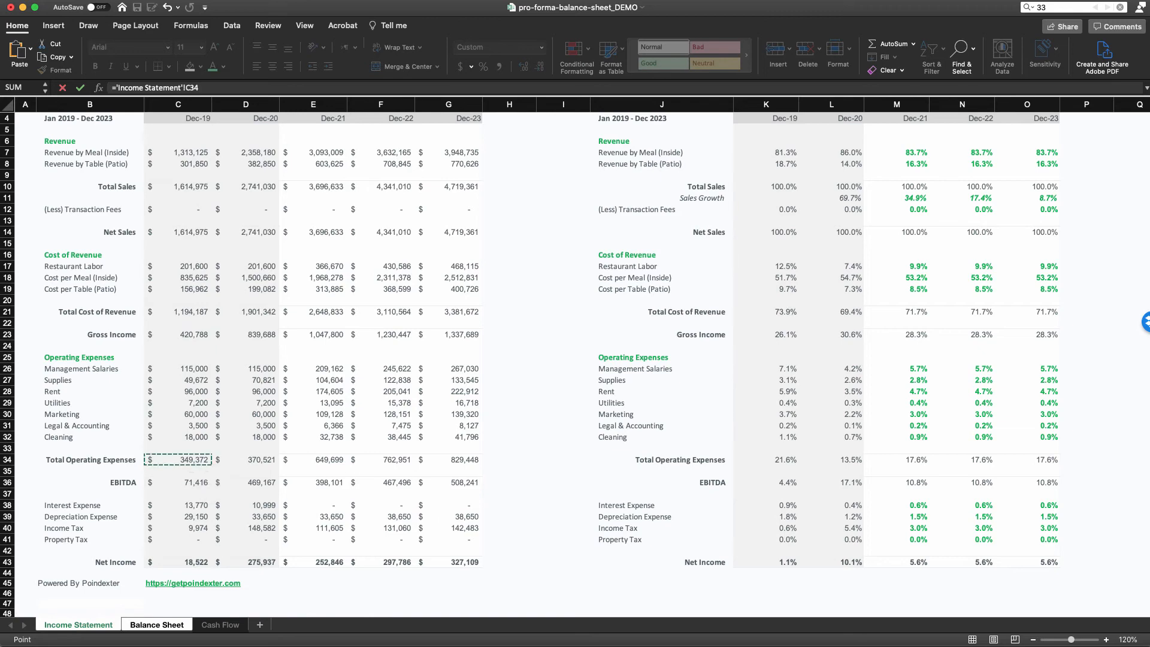
key(Return)
click(187, 379)
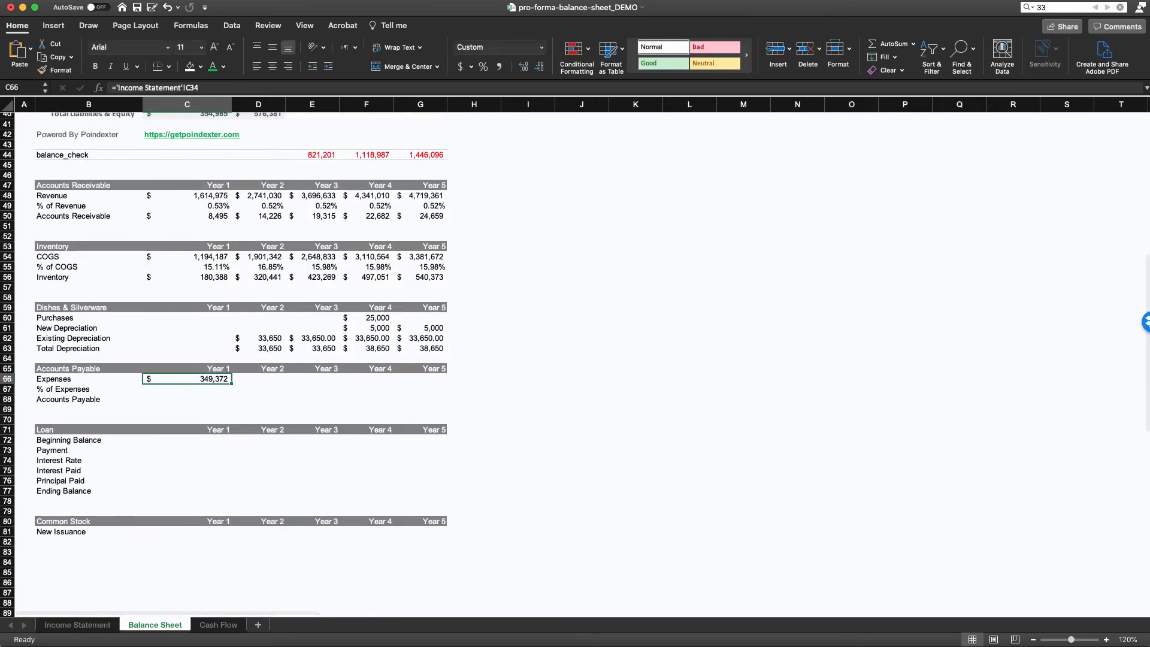
drag(232, 384, 438, 382)
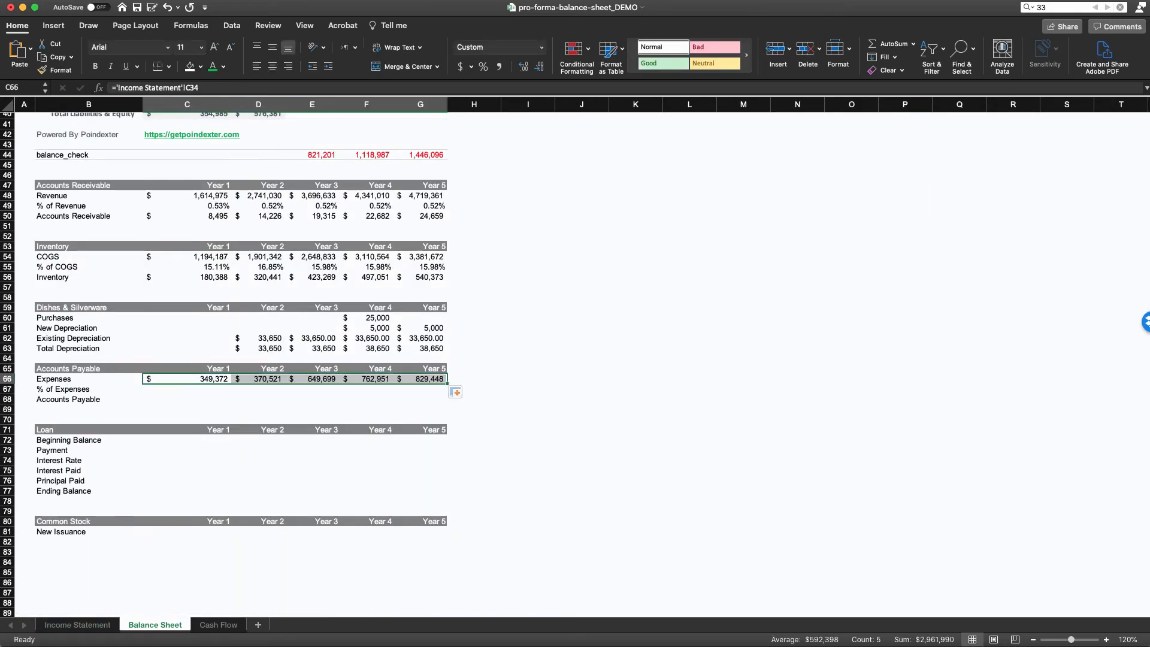
Step: Link Accounts Payable in C68 of the schedule to balance sheet Accounts Payable (C23) and fill it across to Year 2
click(187, 389)
click(187, 399)
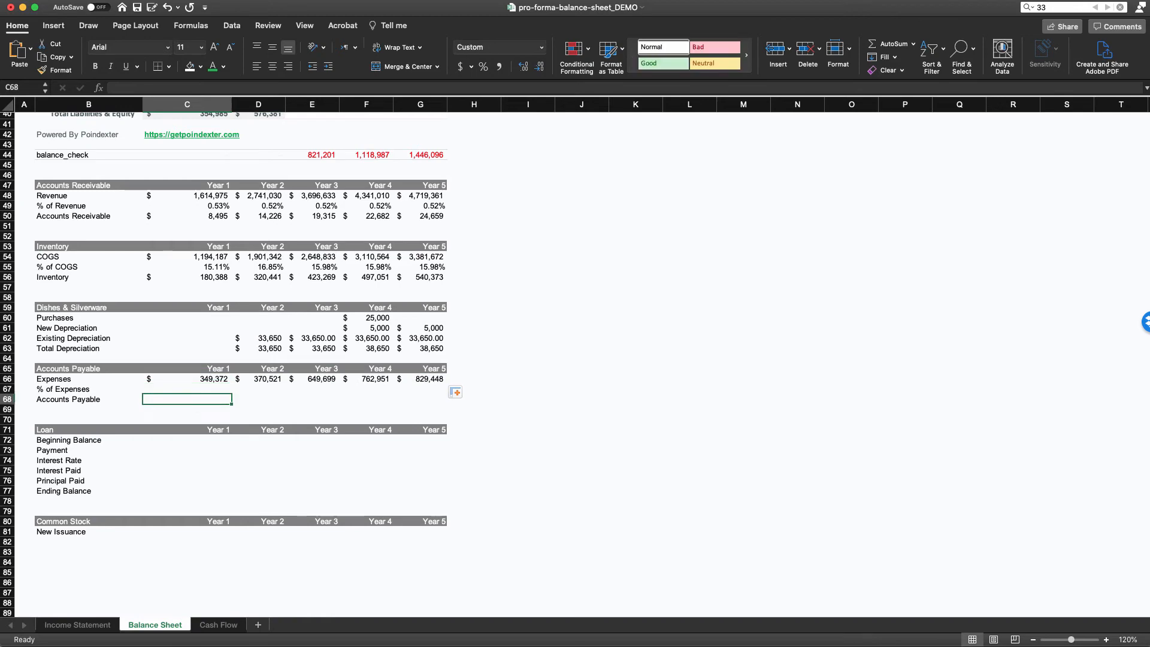
text(=)
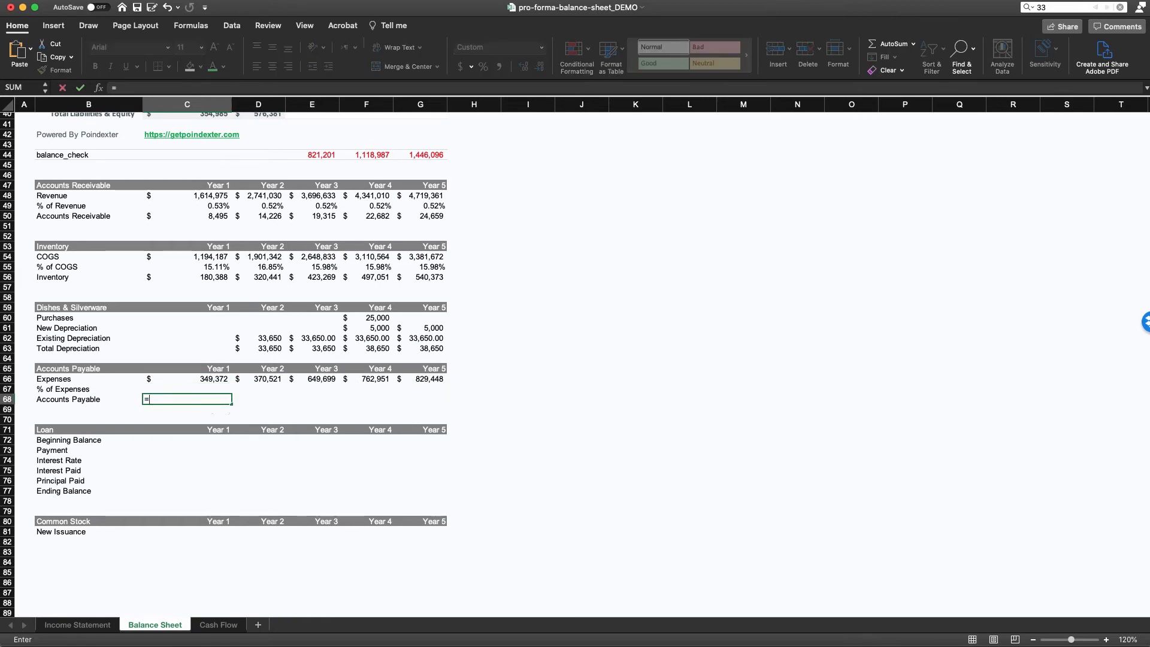
scroll(135, 274, up, 12)
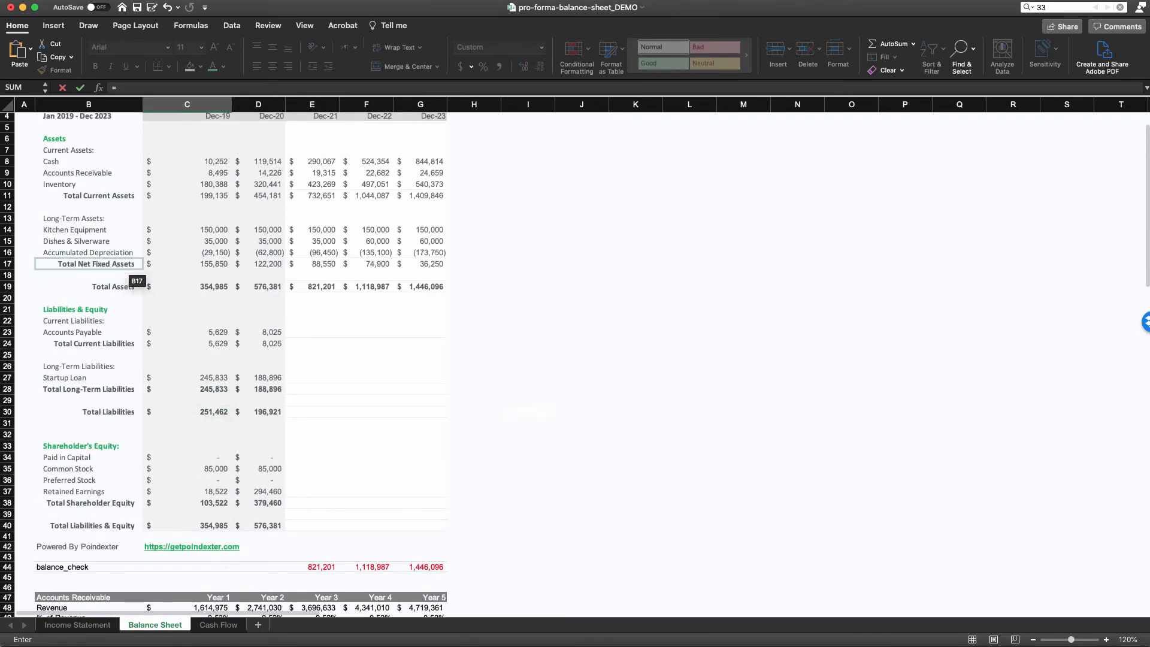
click(151, 332)
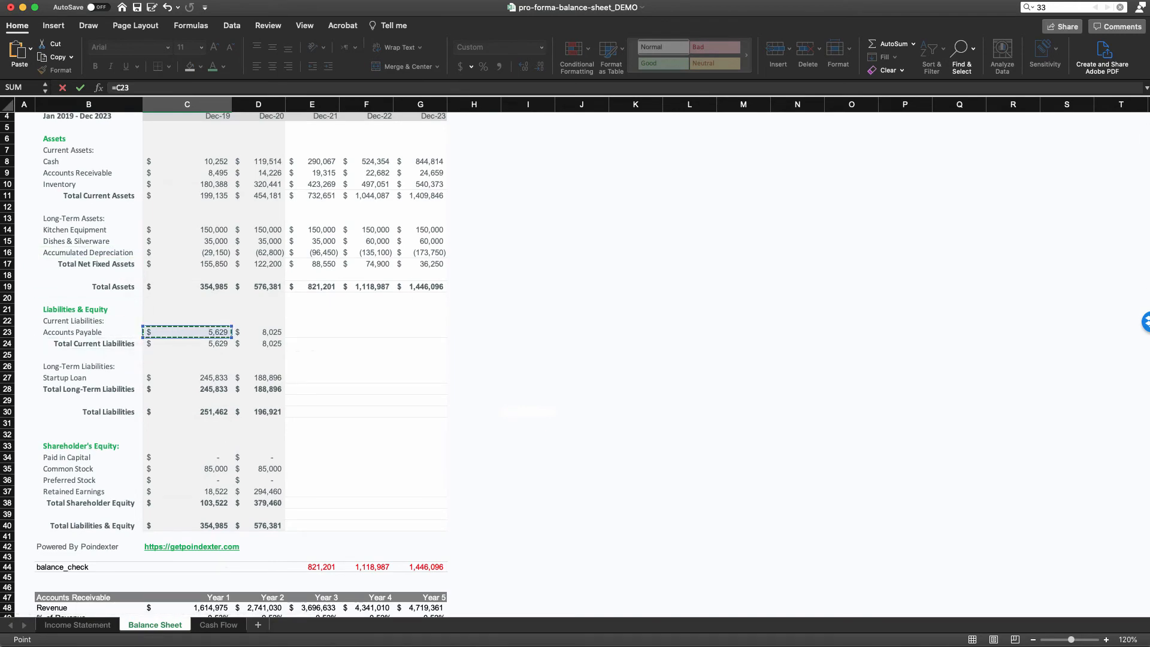
key(Return)
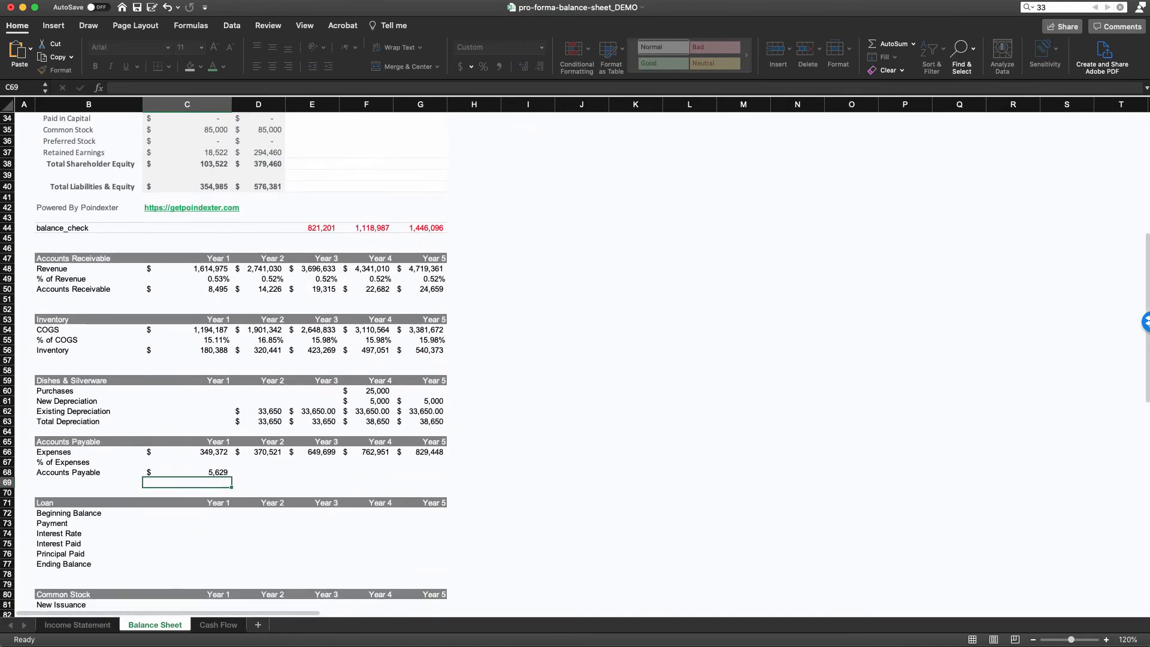
click(187, 473)
drag(232, 478, 273, 476)
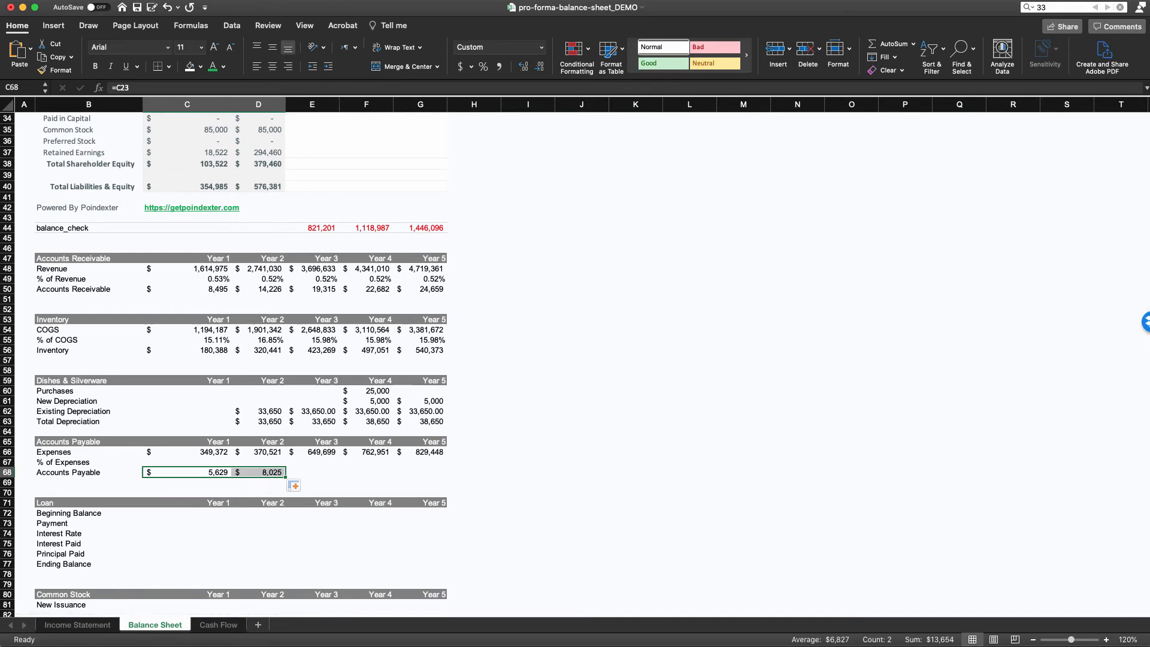
Step: Calculate the Year 1 % of Expenses in C67 with =C68/C66 and copy the formula to Year 2
click(187, 463)
text(=)
click(187, 473)
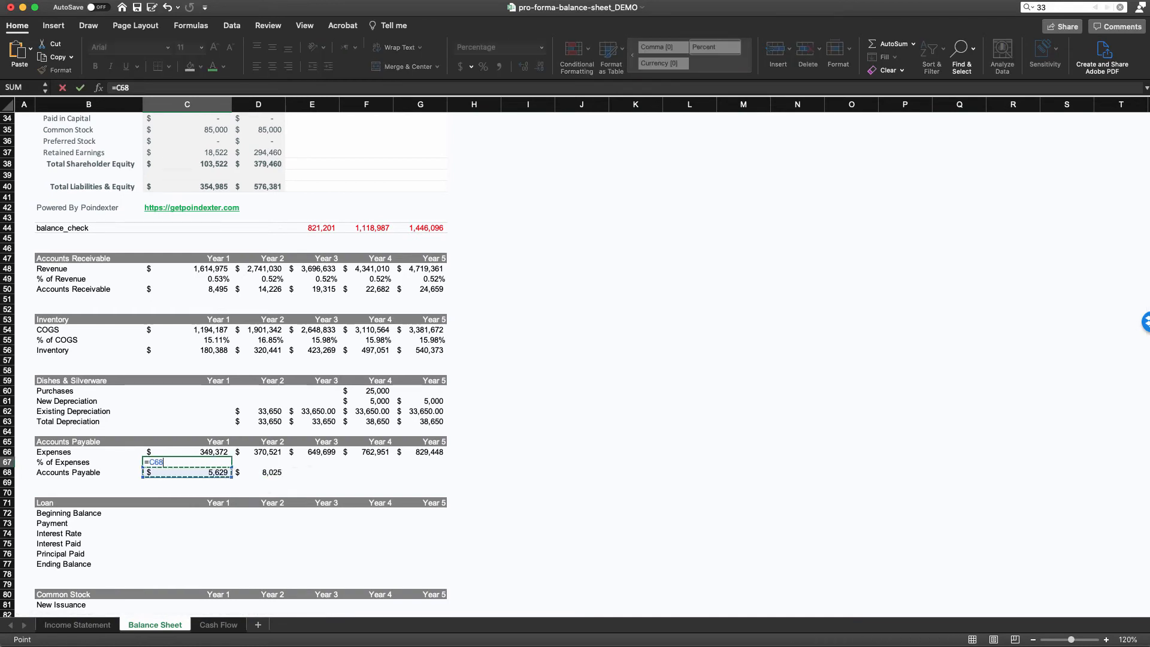
text(/)
key(Up)
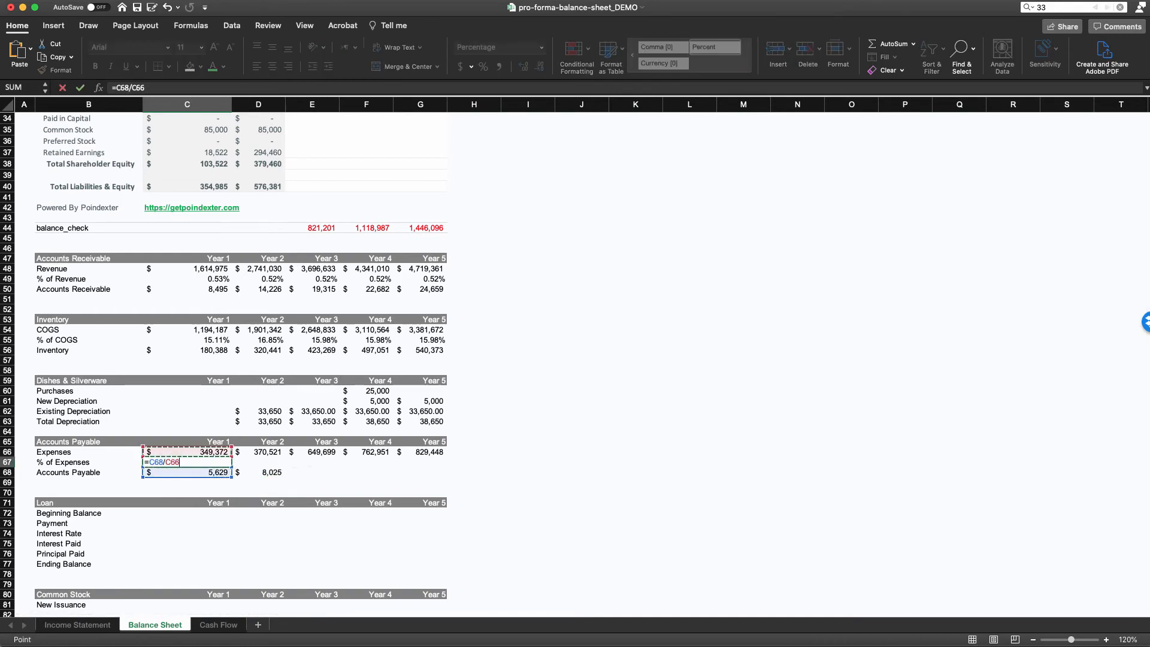
key(Return)
key(Up)
key(ctrl+c)
key(shift+Right)
key(ctrl+v)
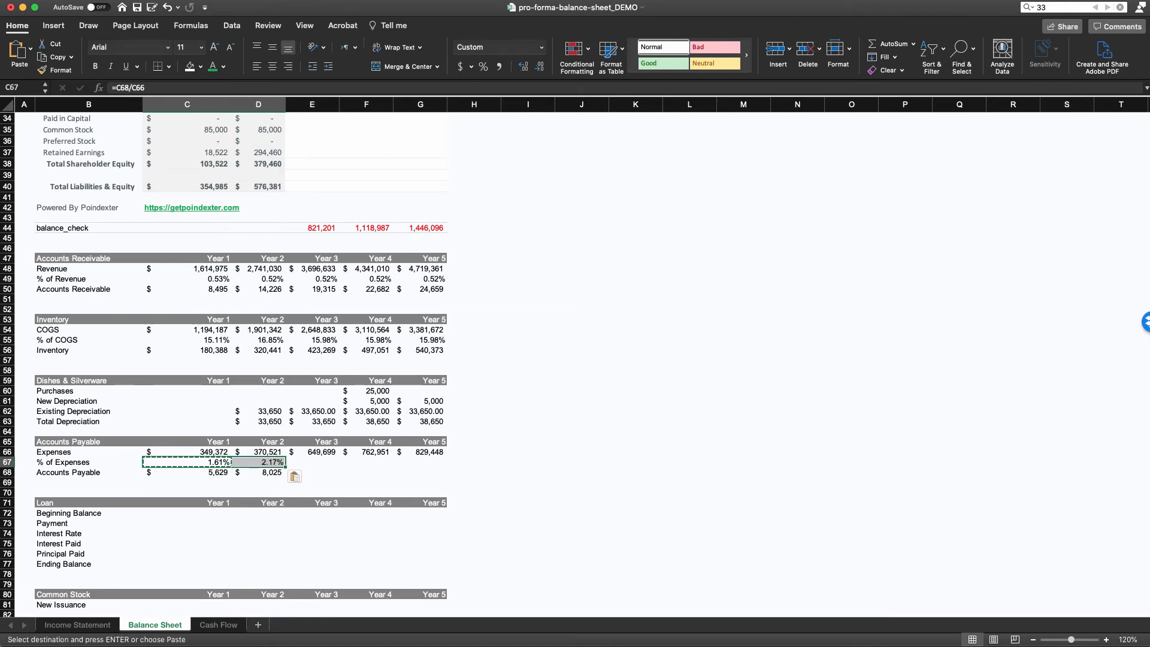
Step: Examine the Year 1 and Year 2 % of Expenses and Accounts Payable figures in the Accounts Payable schedule
key(Down)
key(Down)
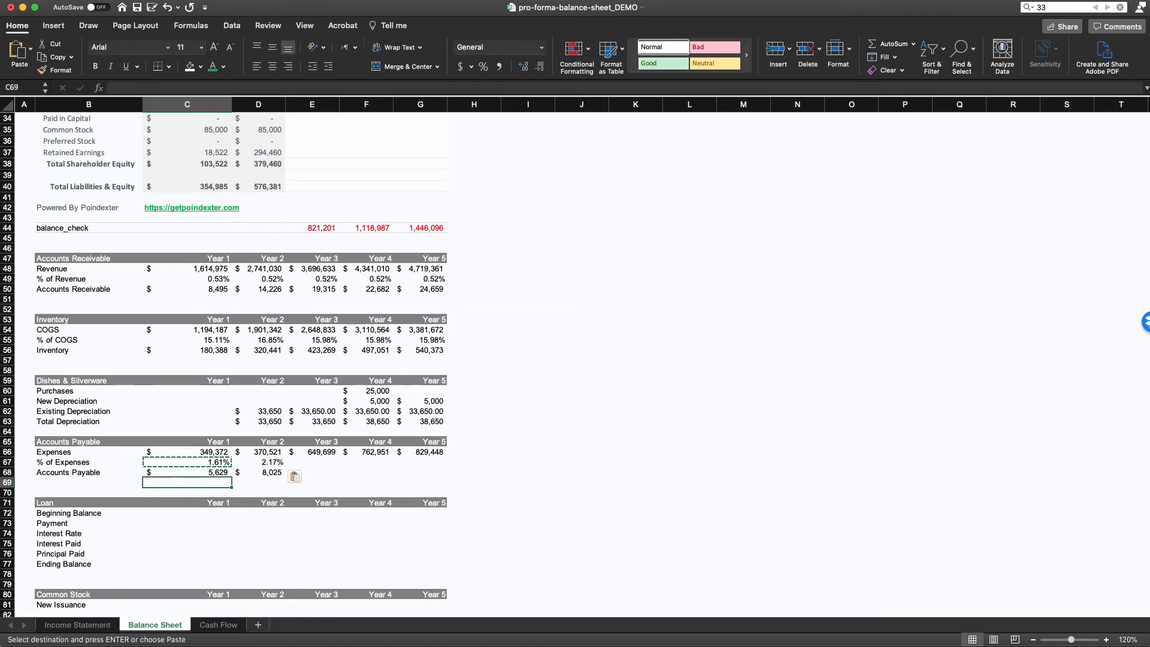
key(Up)
key(Up)
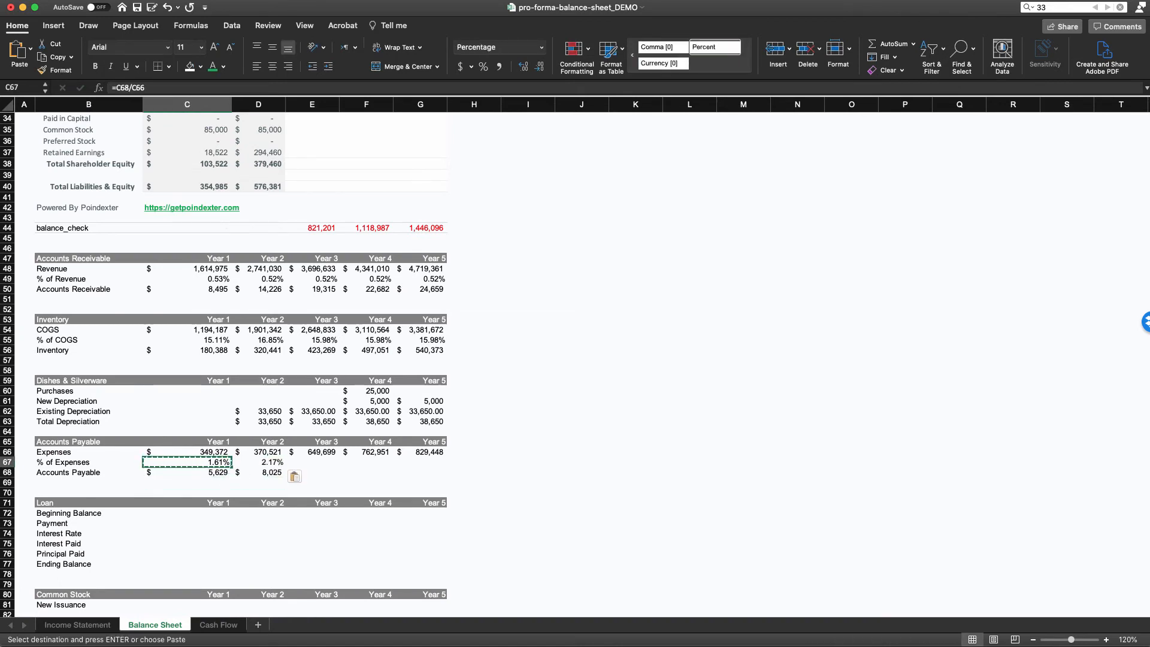
key(shift+Right)
key(Tab)
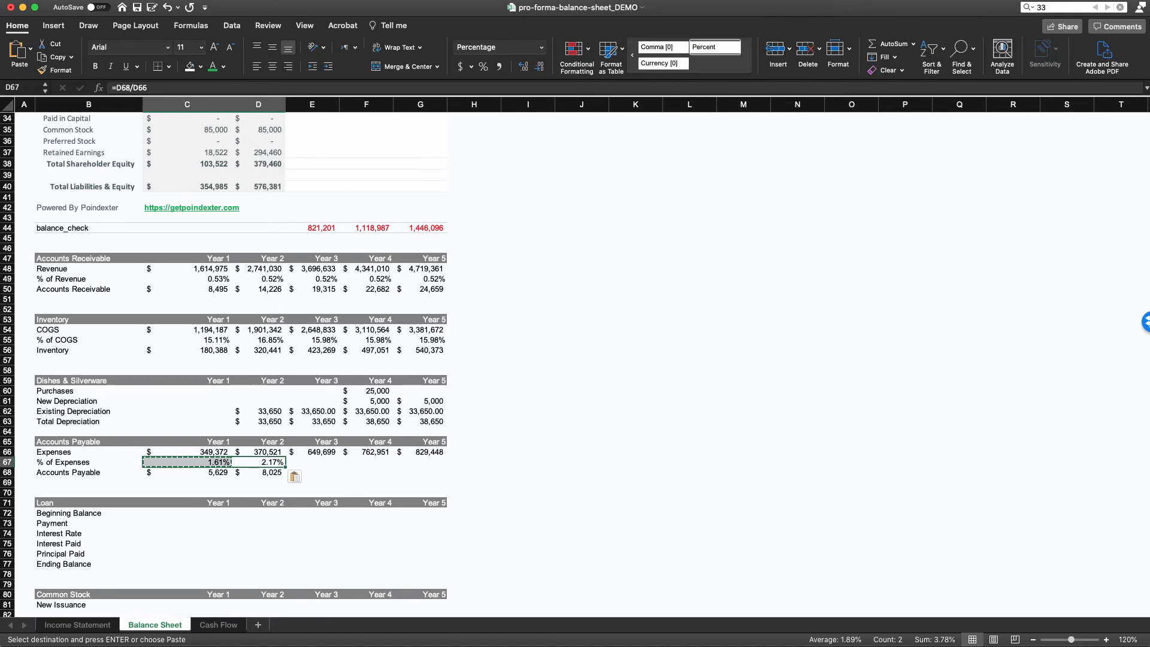
key(Left)
key(Down)
key(Down)
key(Down)
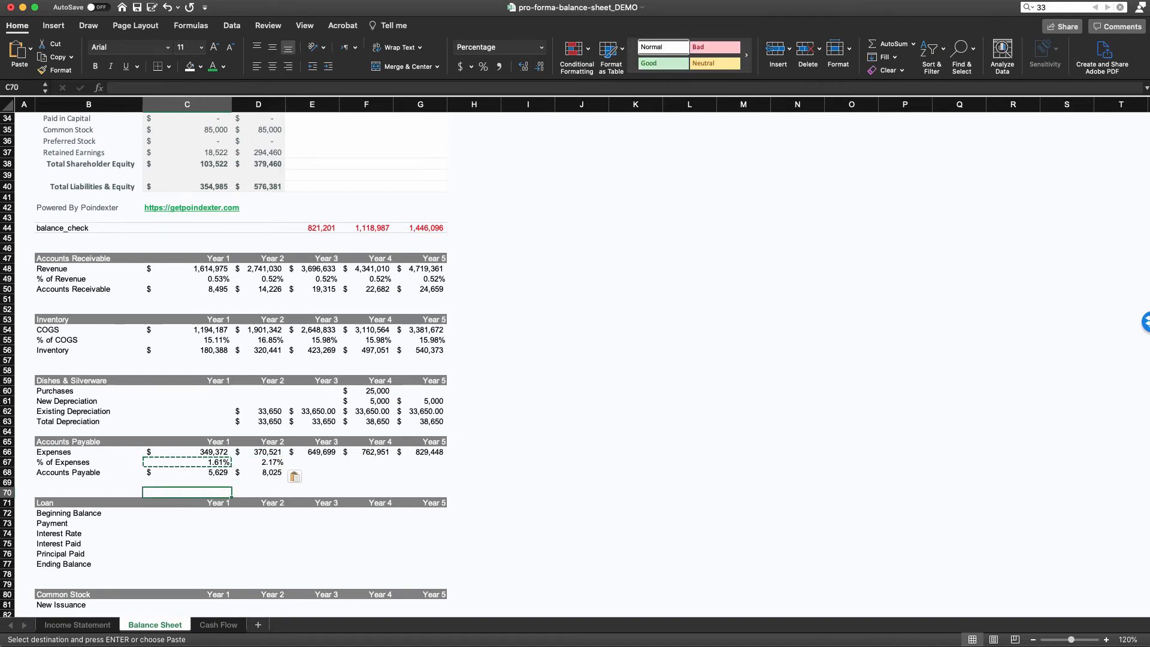
drag(258, 463, 192, 462)
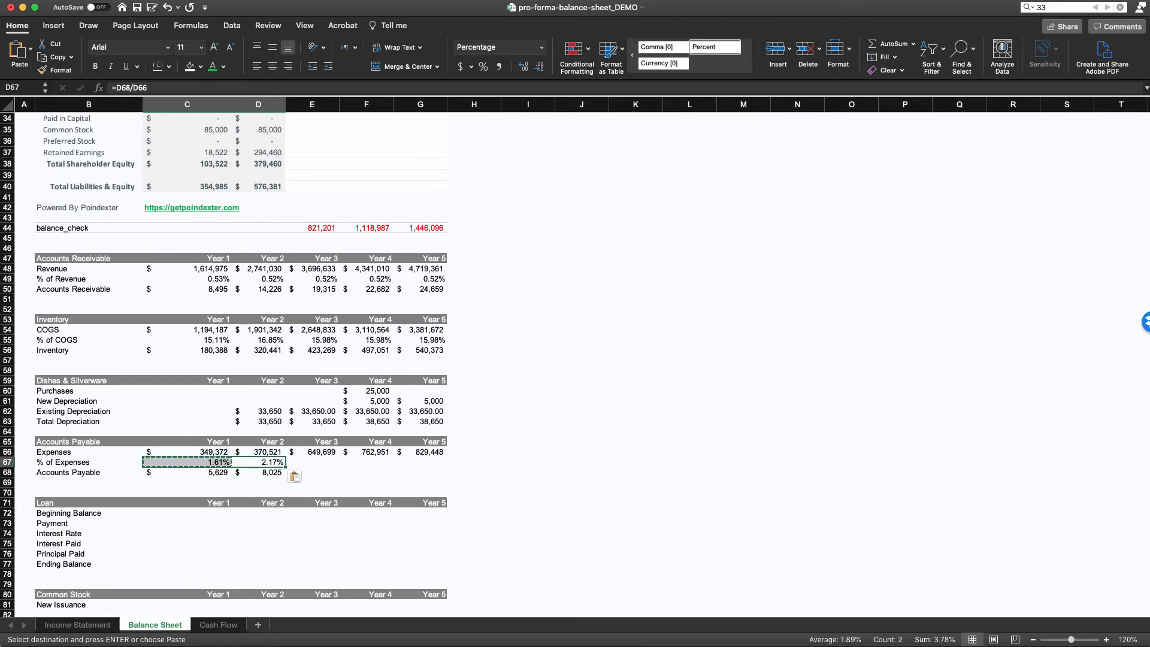
click(258, 482)
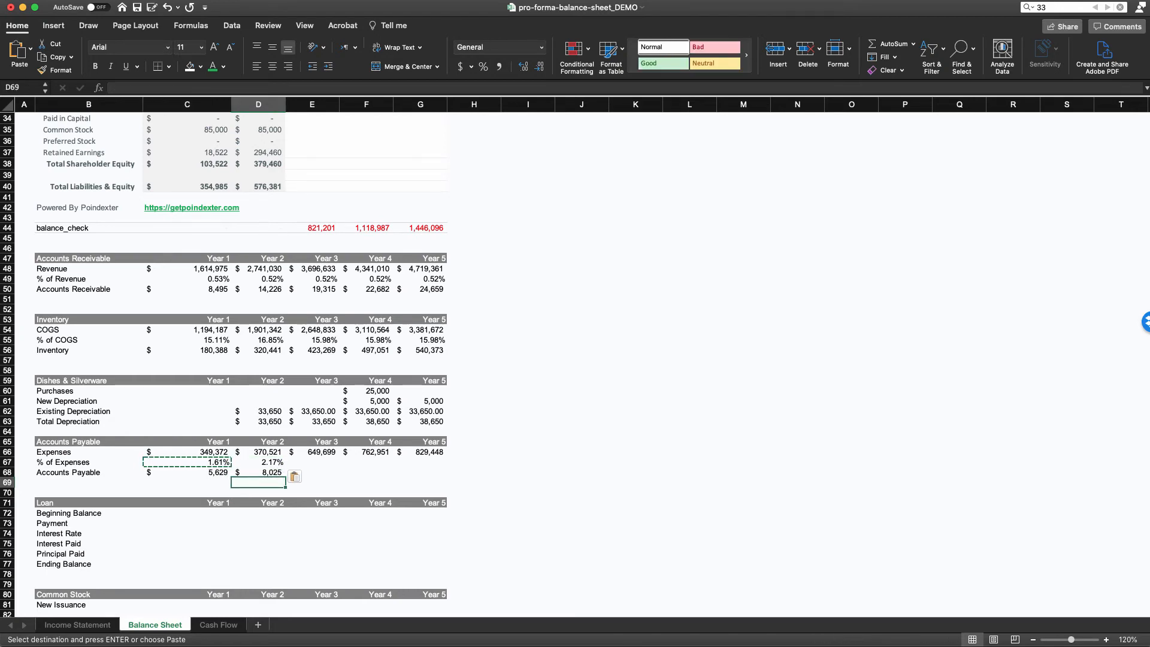
drag(198, 472, 258, 473)
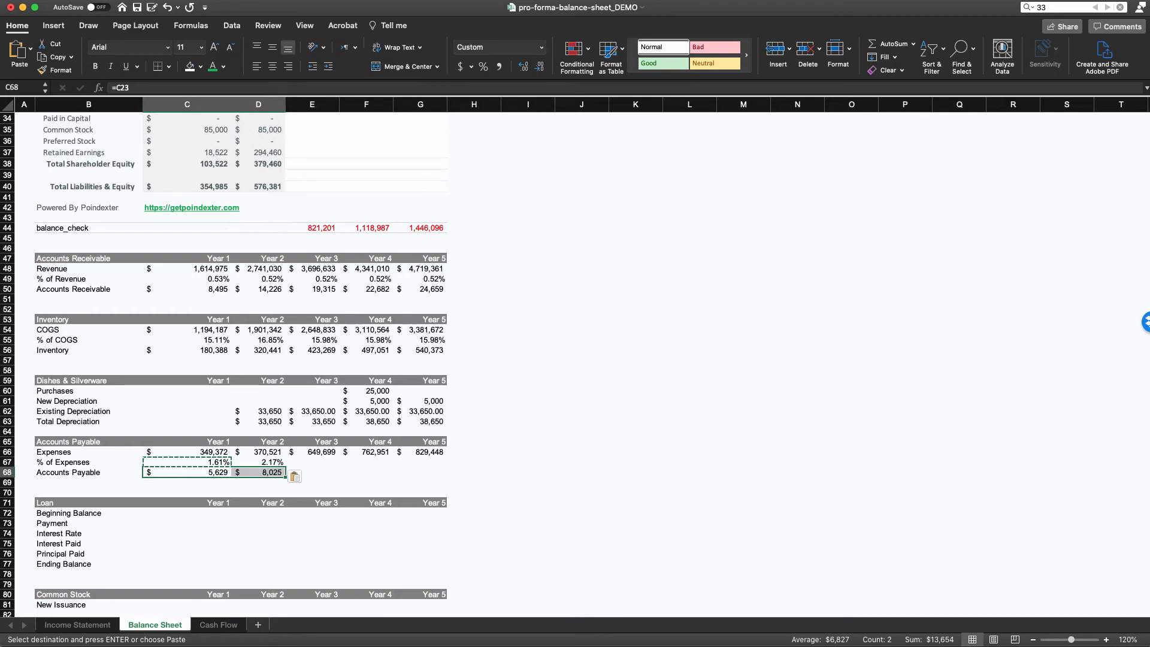
click(259, 482)
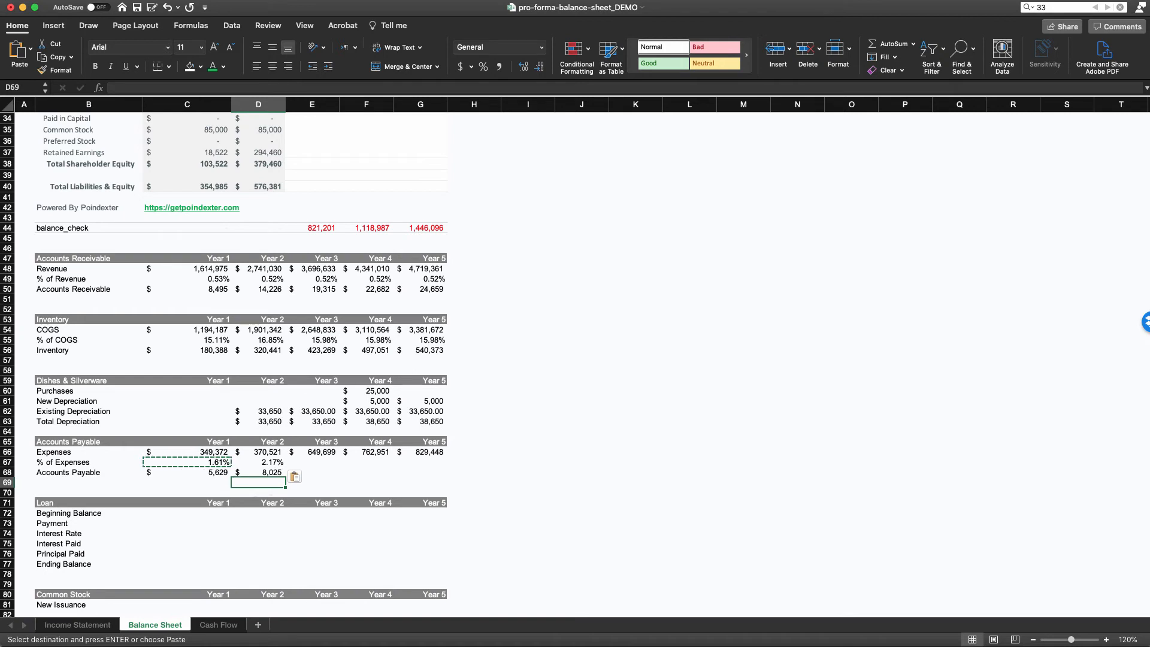
click(89, 473)
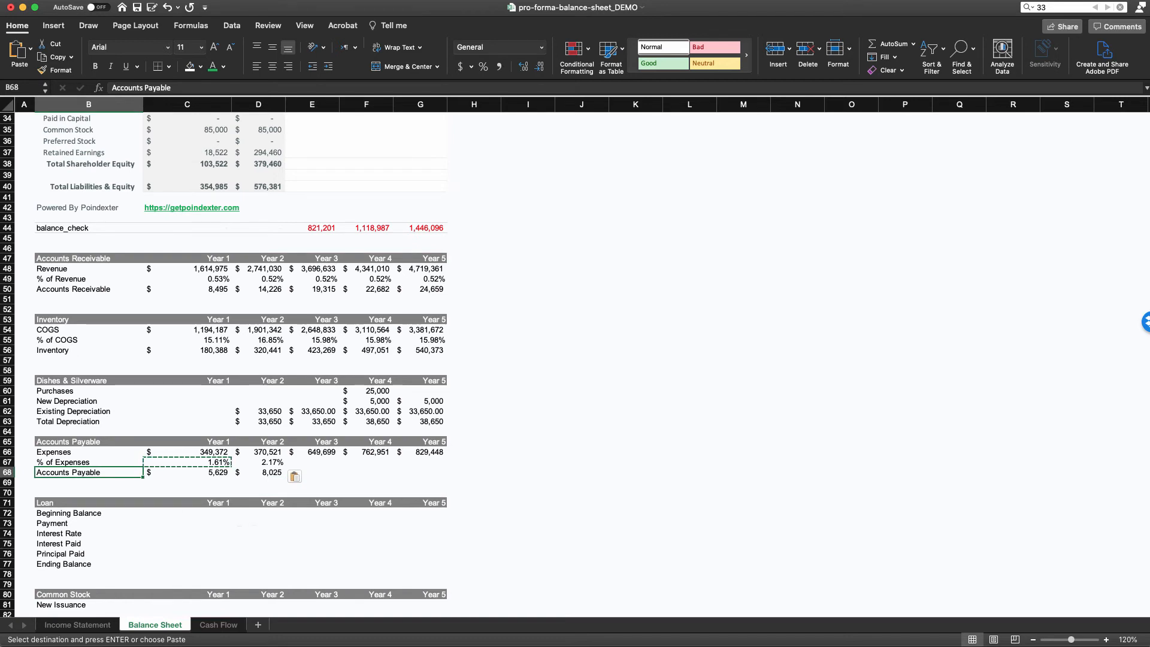
Step: Calculate the Year 3 % of Expenses in E67 as the average of the Year 1 and Year 2 percentages (C67:D67)
click(312, 473)
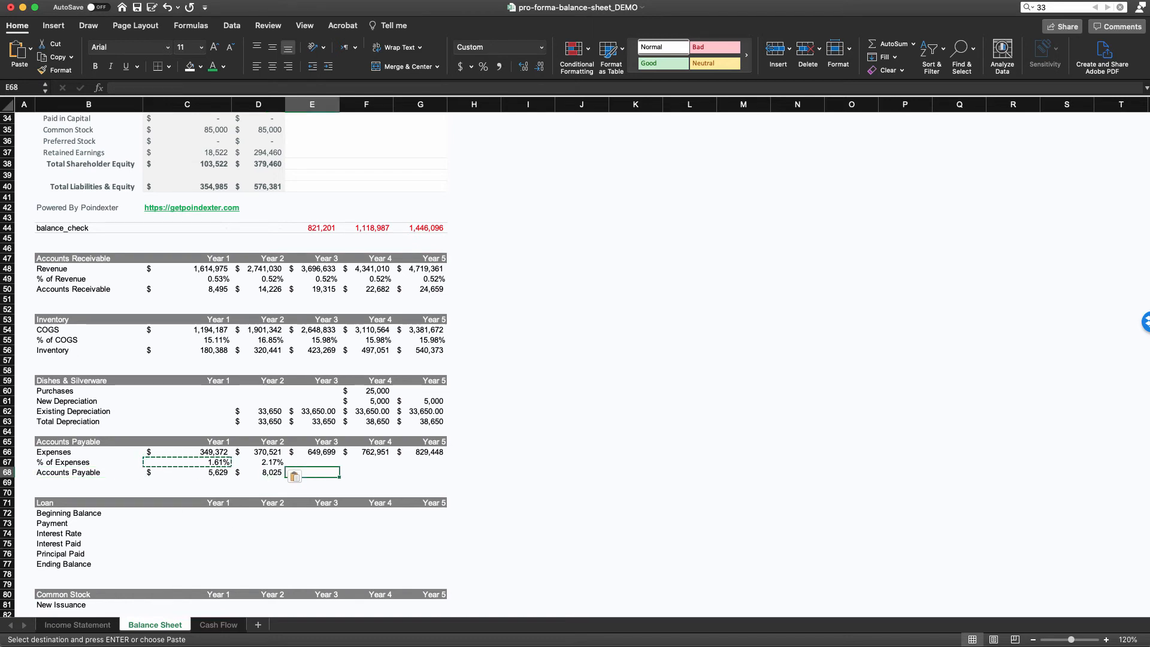
click(312, 463)
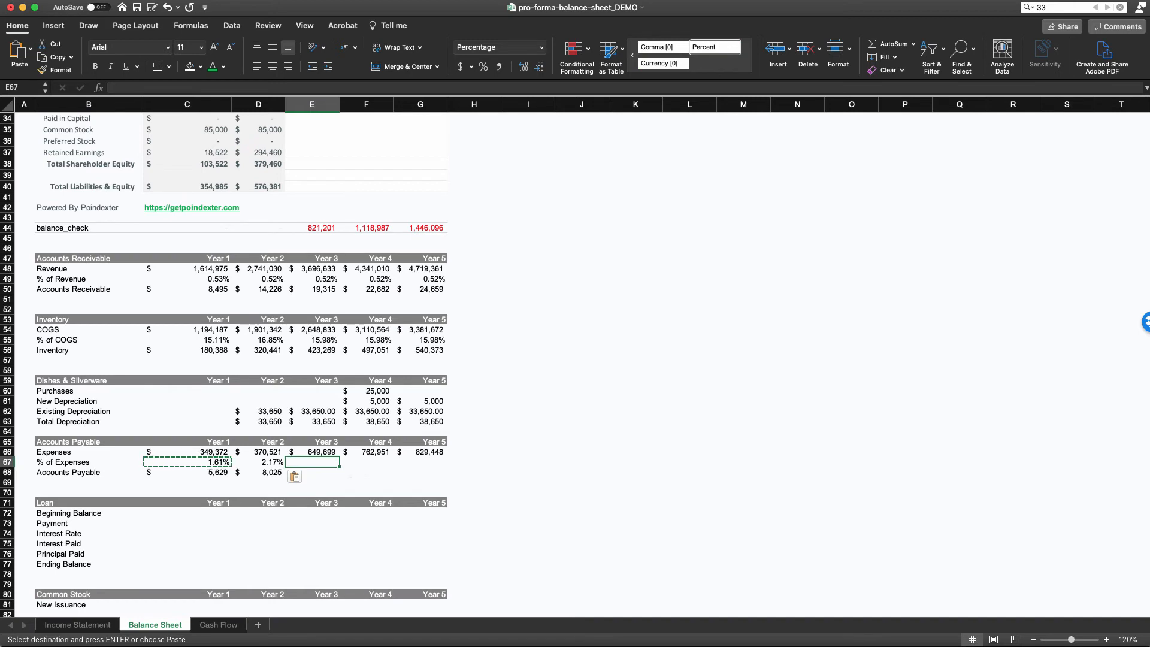
text(=)
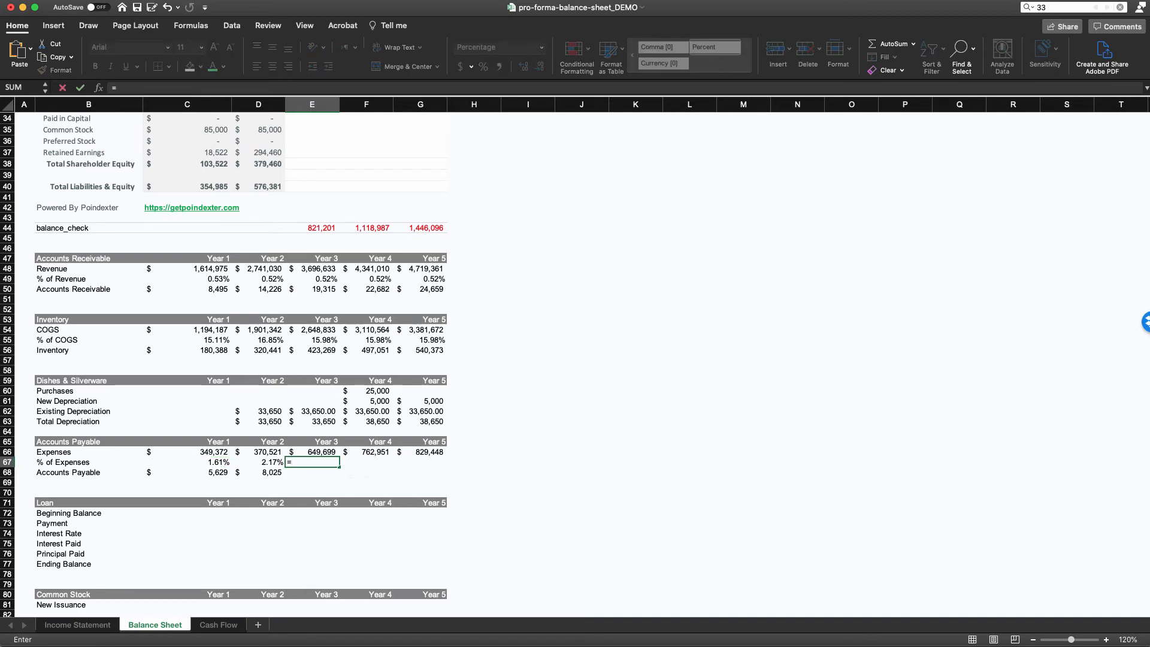
text(average()
key(Left)
key(shift+Left)
key(Return)
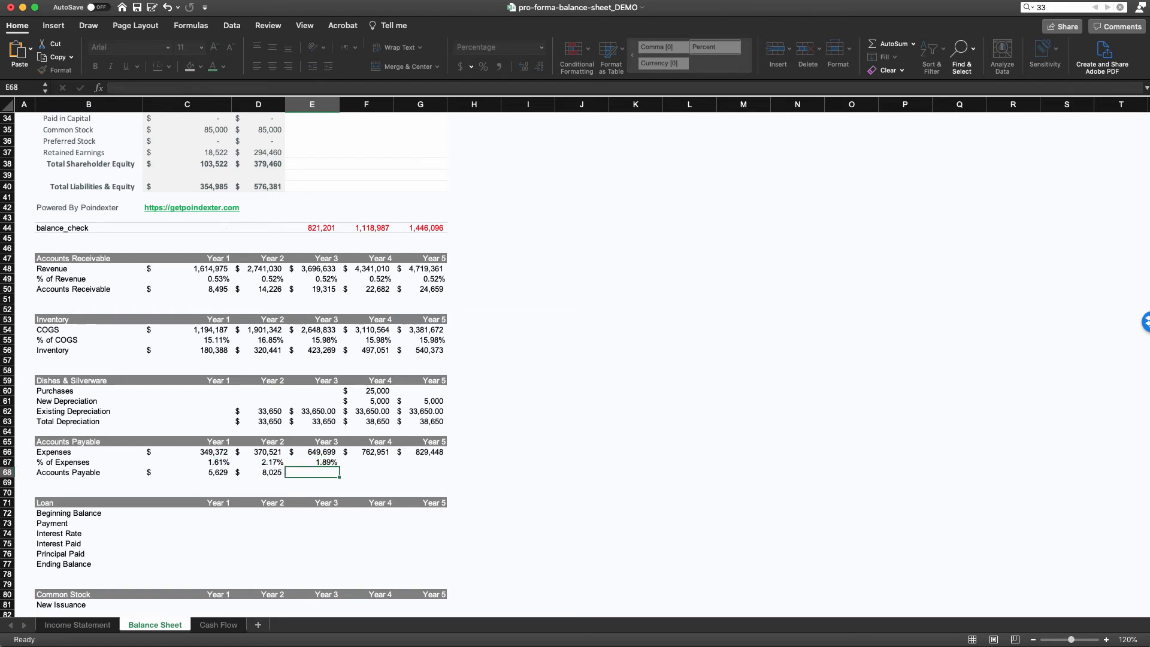
Step: Copy the Year 3 % of Expenses average formula across to Years 4 and 5
key(Up)
key(super+c)
key(shift+Right)
key(shift+Right)
key(super+v)
Step: Calculate Year 3 Accounts Payable in E68 with =E66*E67, multiplying expenses by the percentage of expenses
key(Down)
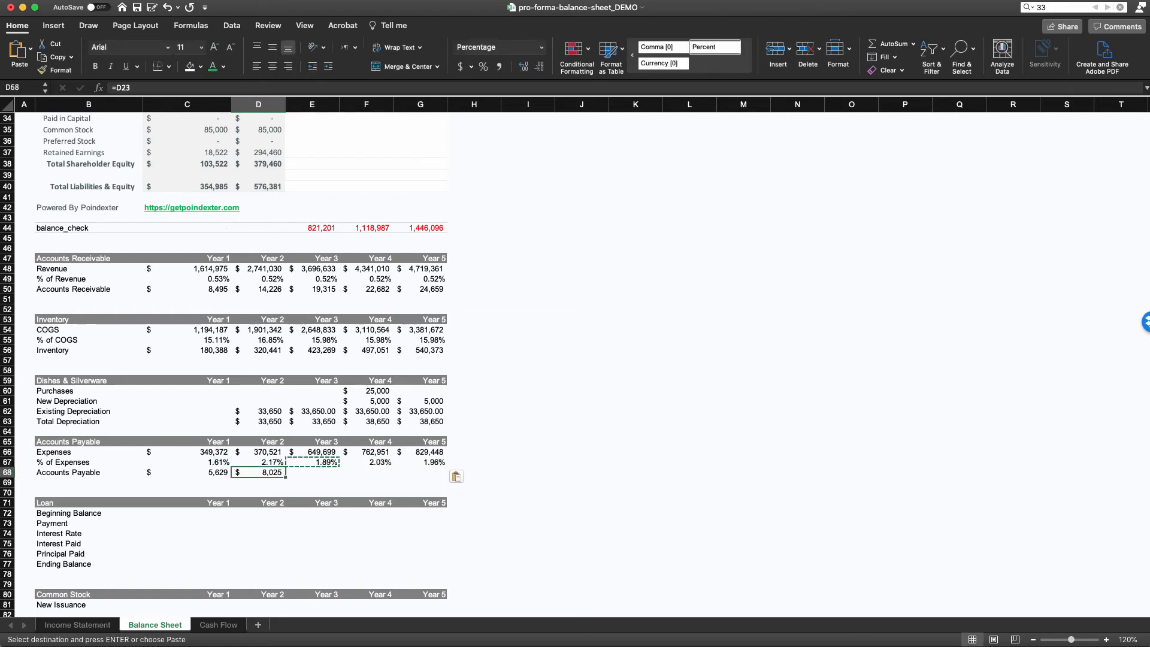
text(=)
key(Up)
key(Up)
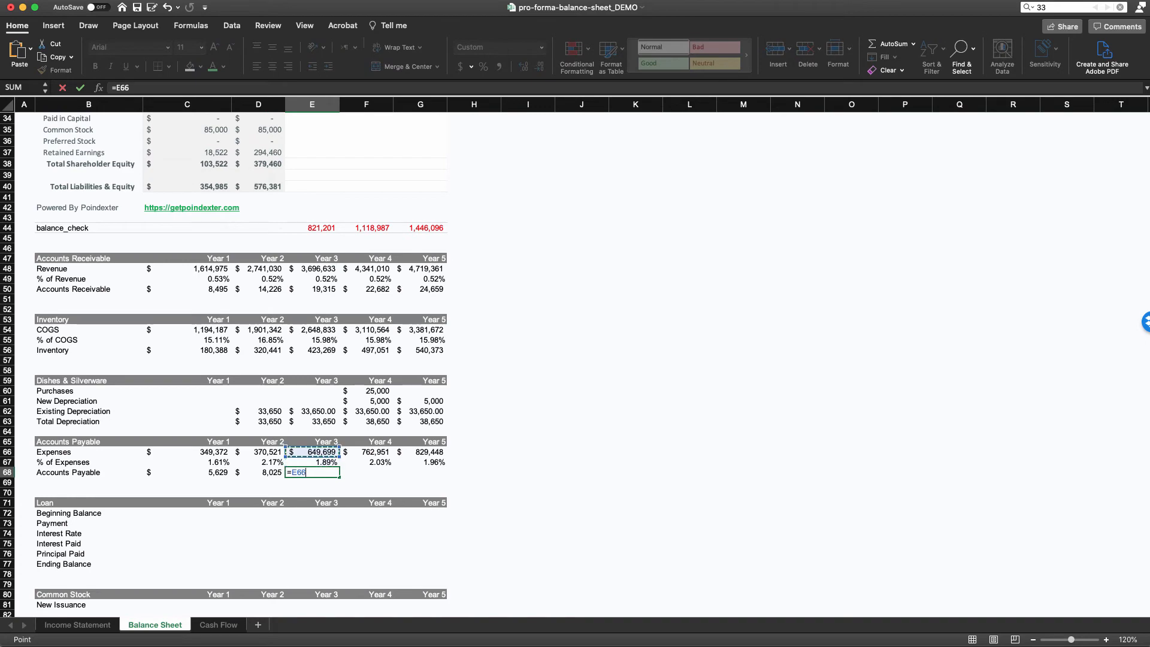
text(*)
key(Up)
key(Return)
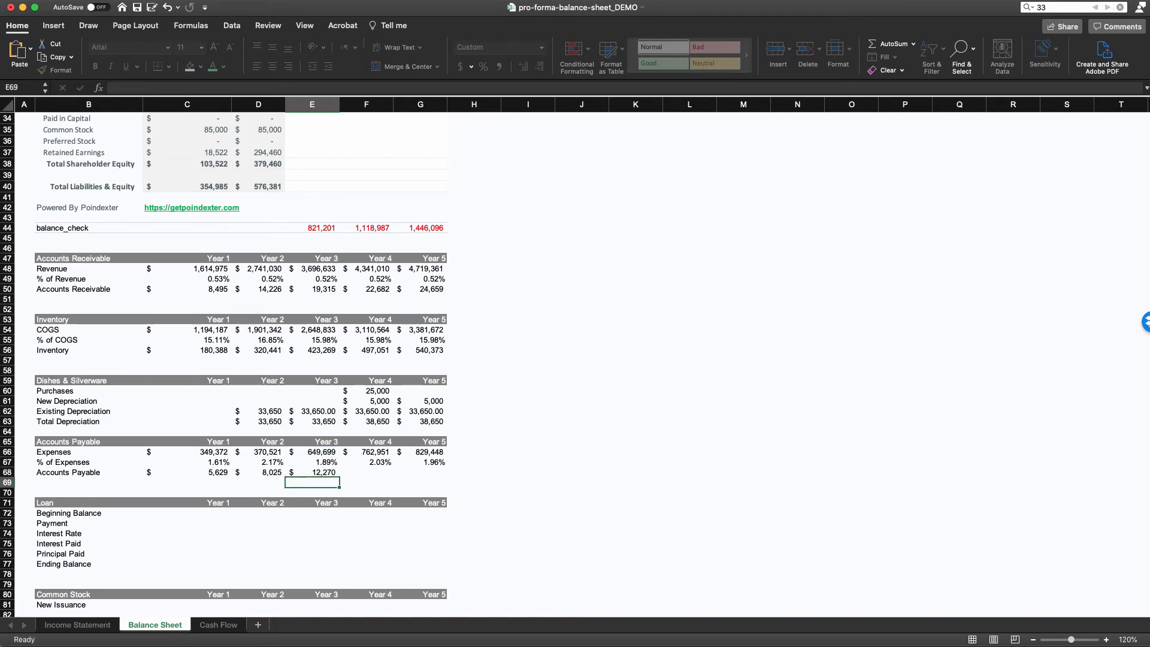
Step: Copy the Year 3 Accounts Payable formula in the schedule across to Years 4 and 5
key(Up)
key(super+c)
key(shift+Right)
key(shift+Right)
key(super+v)
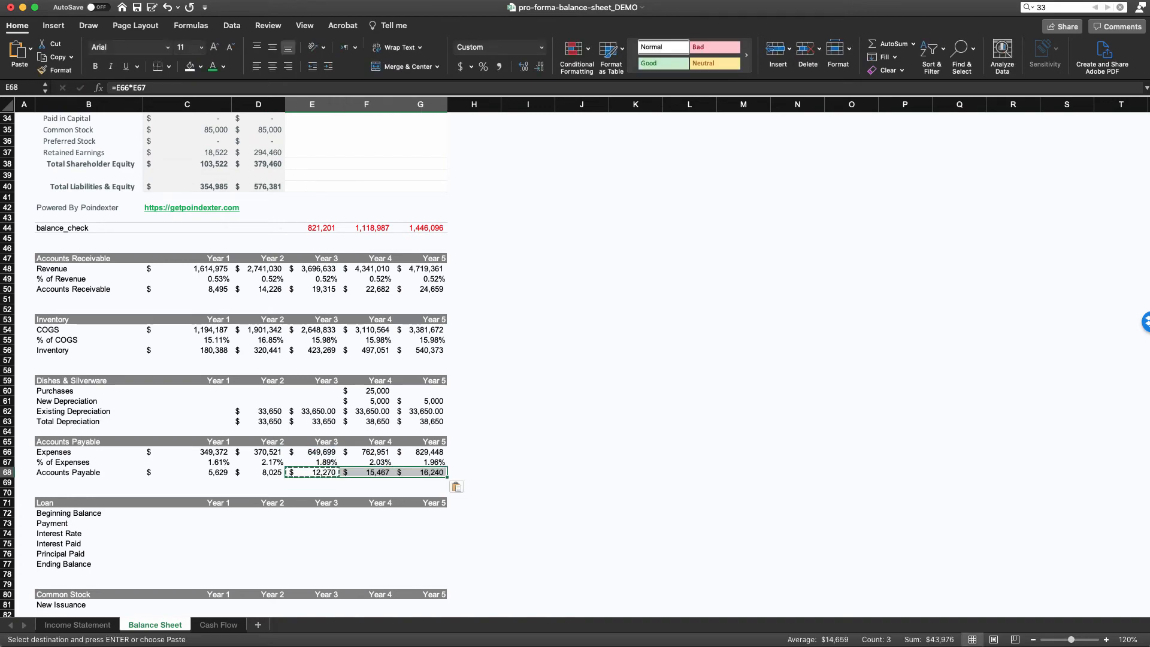
click(258, 493)
Step: Link Accounts Payable in E23 under current liabilities to the Year 3 schedule amount in E68
scroll(258, 493, up, 3)
scroll(258, 360, up, 5)
click(312, 347)
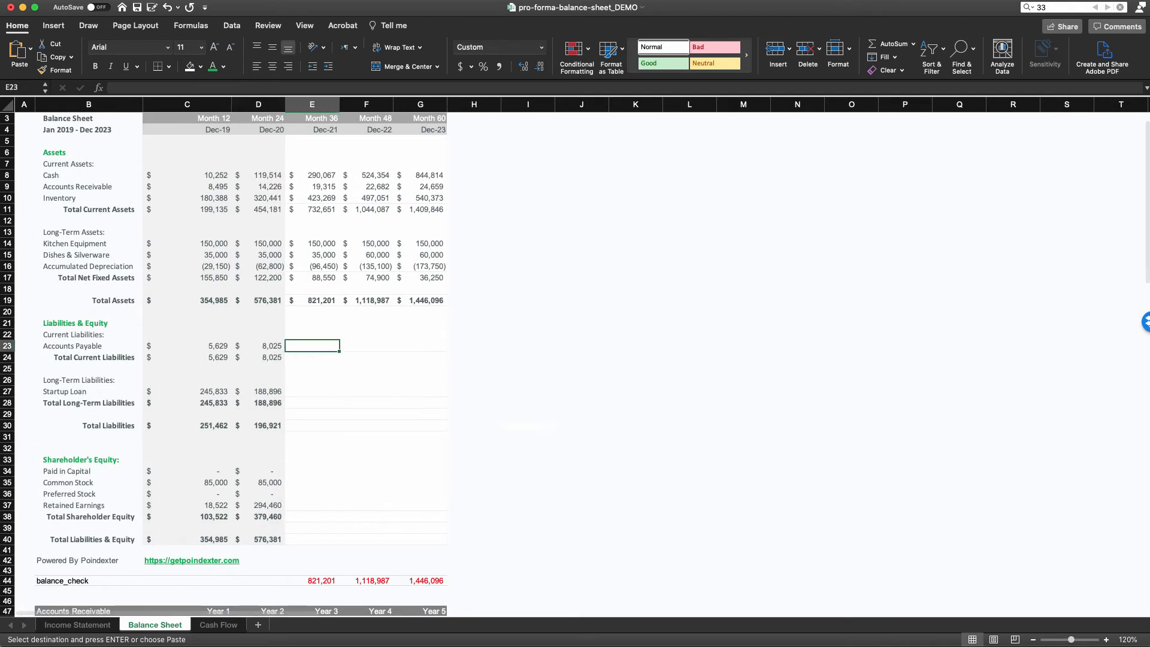
text(=)
scroll(312, 353, down, 1)
scroll(280, 422, down, 4)
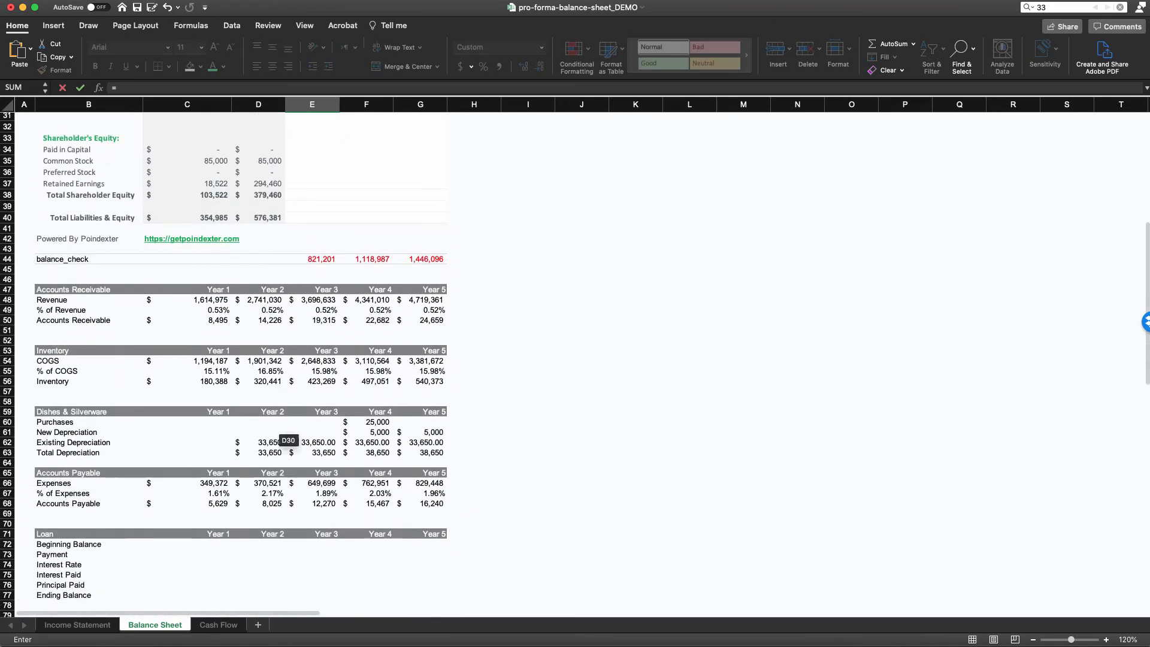
click(318, 507)
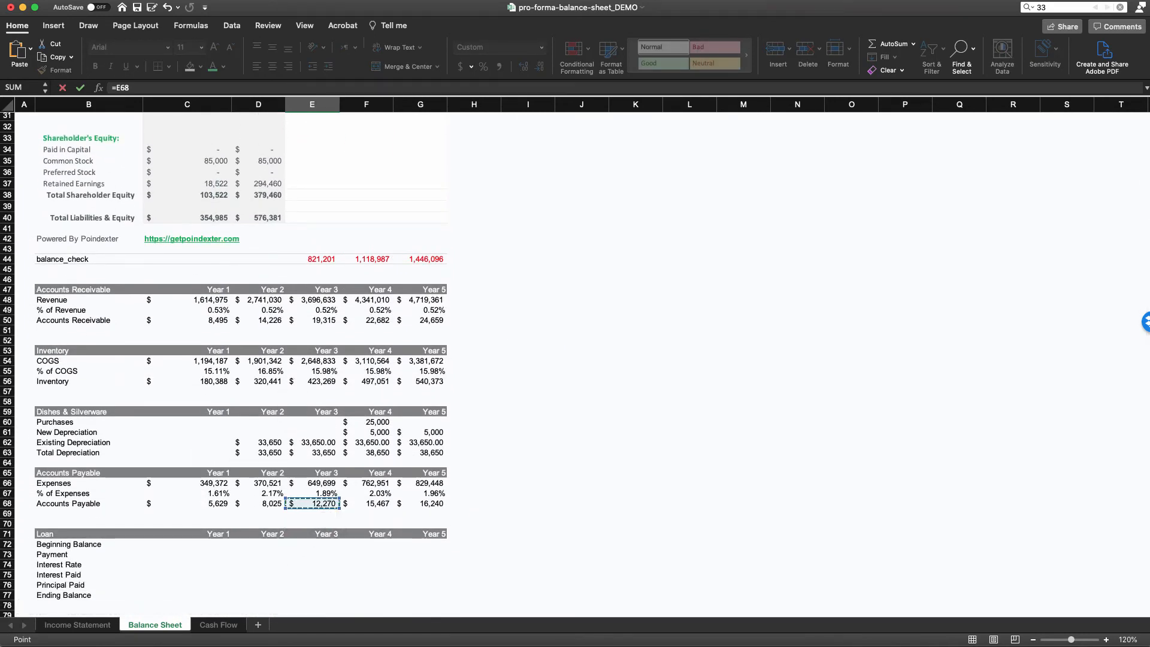
key(Return)
Step: Fill the Accounts Payable link in E23 across to the Year 2 and Year 3 forecast columns
click(312, 369)
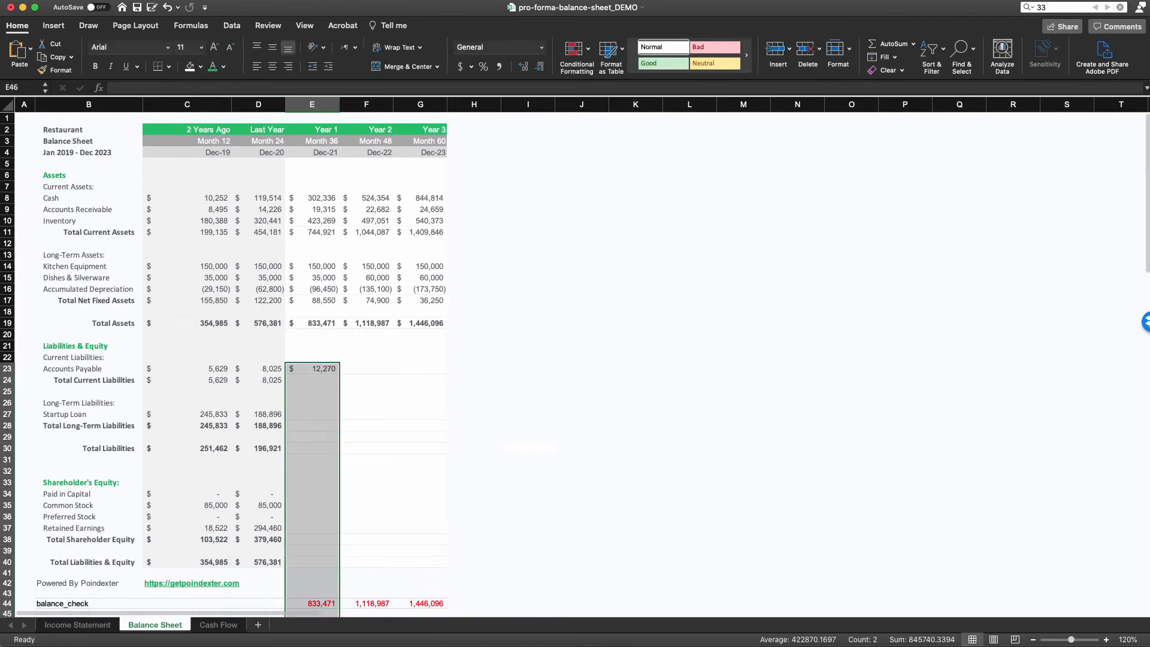
click(312, 369)
drag(339, 374, 432, 372)
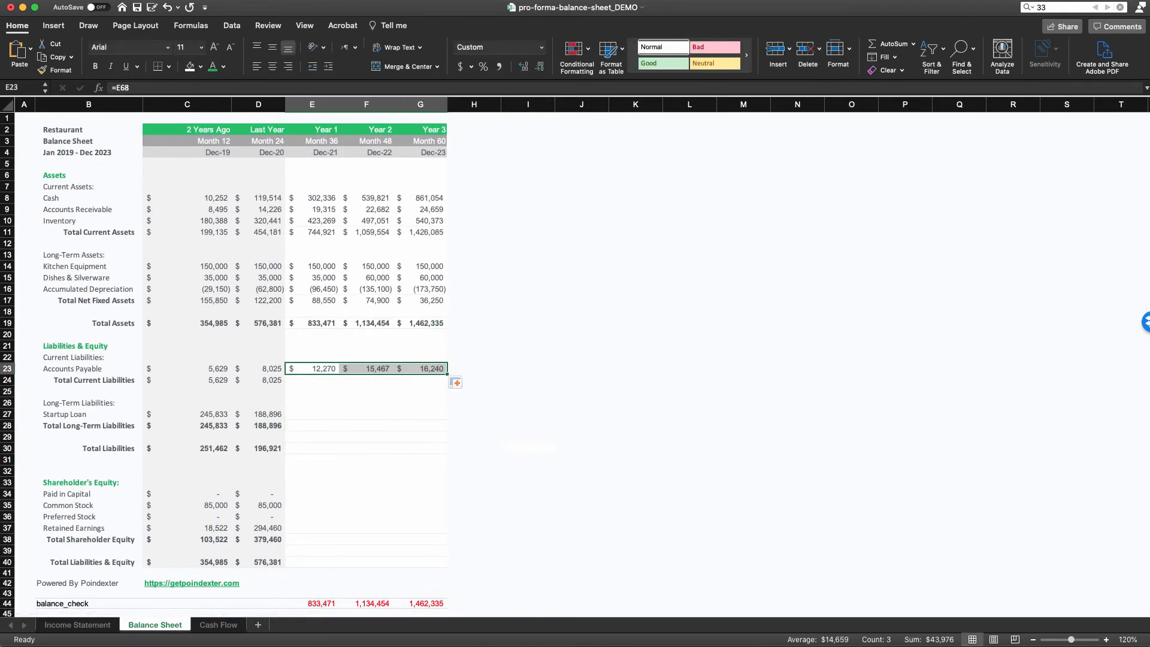
Step: Calculate forecast Year 1 Total Current Liabilities in E24 with =SUM(E23)
click(312, 381)
text(=sum)
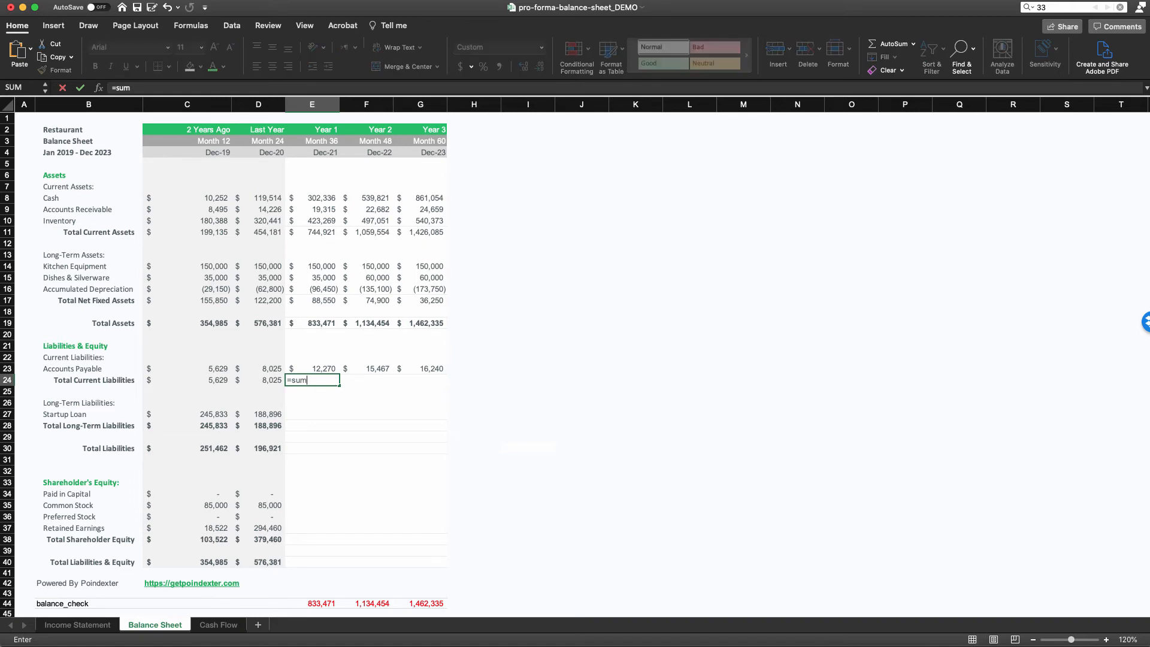
text()()
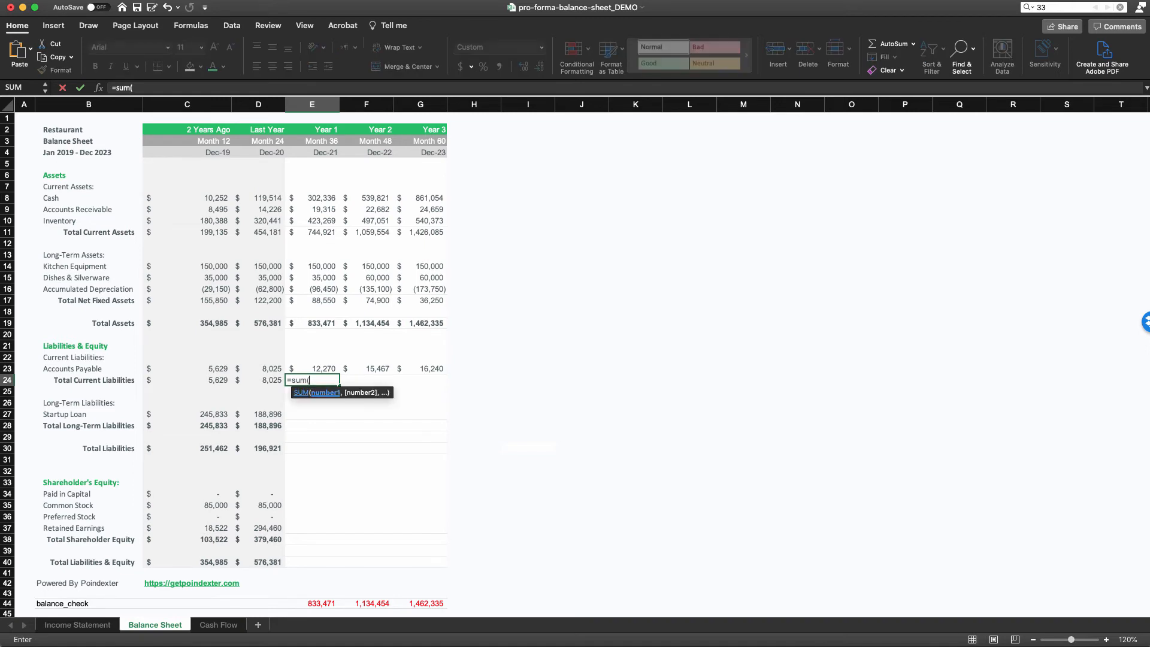
key(Up)
key(Return)
Step: Copy the Total Current Liabilities formula from E24 across to forecast Years 2 and 3
key(Up)
key(super+c)
key(shift+Right)
key(shift+Right)
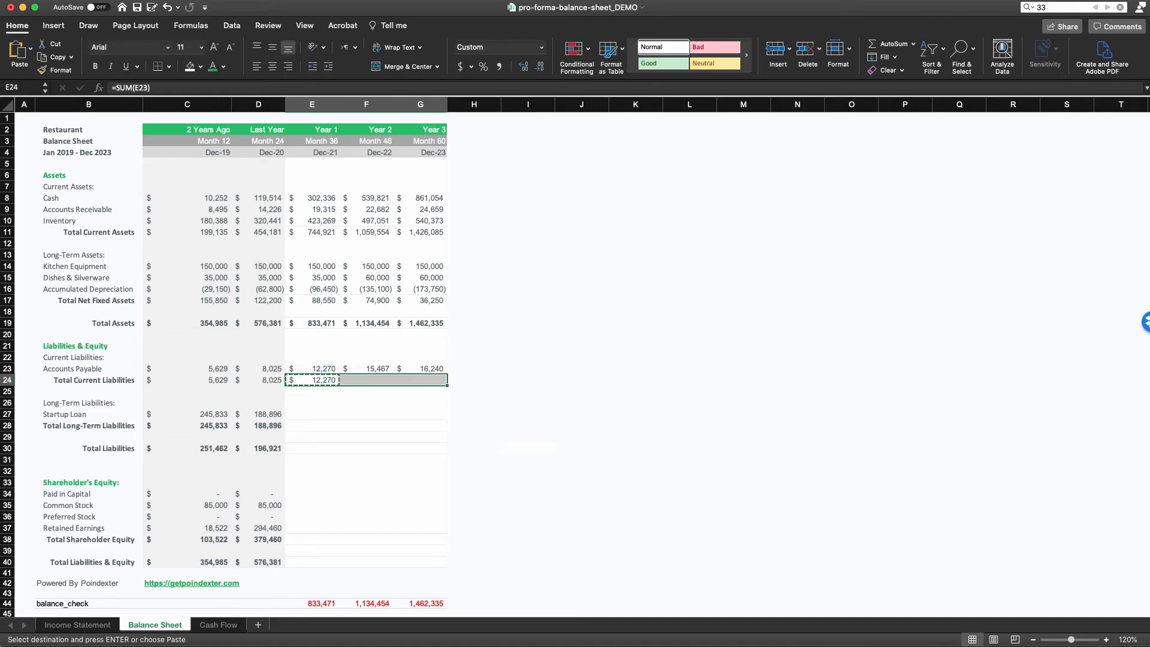
key(super+v)
key(Down)
key(Down)
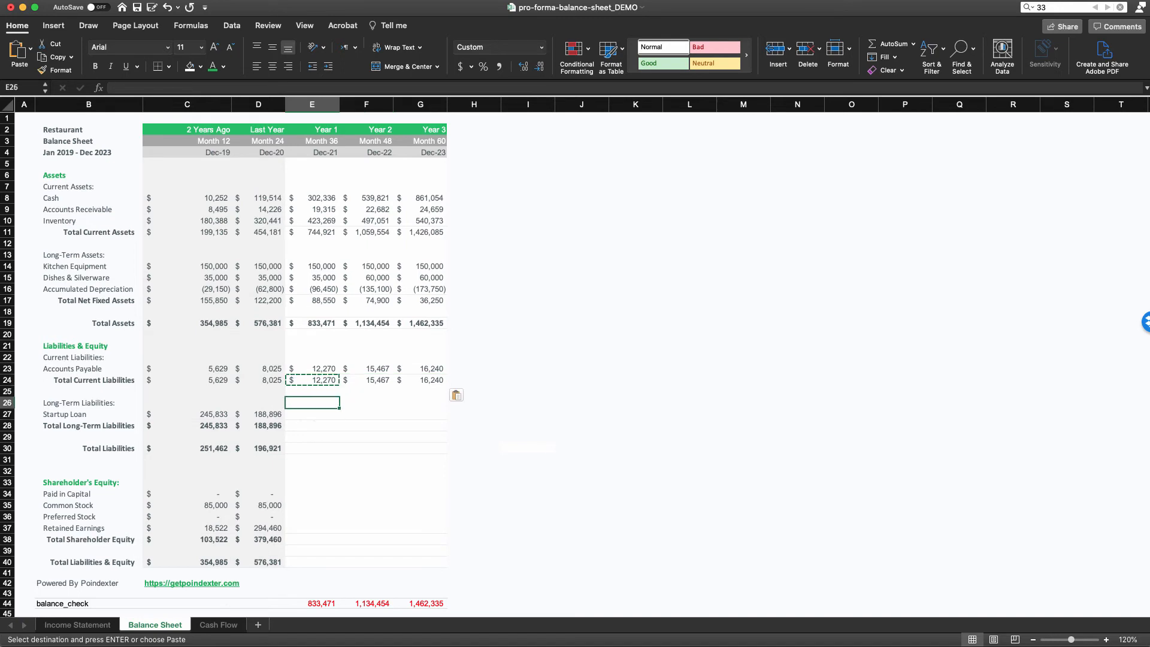
Step: Save the workbook with the completed current liabilities section
key(Down)
scroll(575, 359, down, 1)
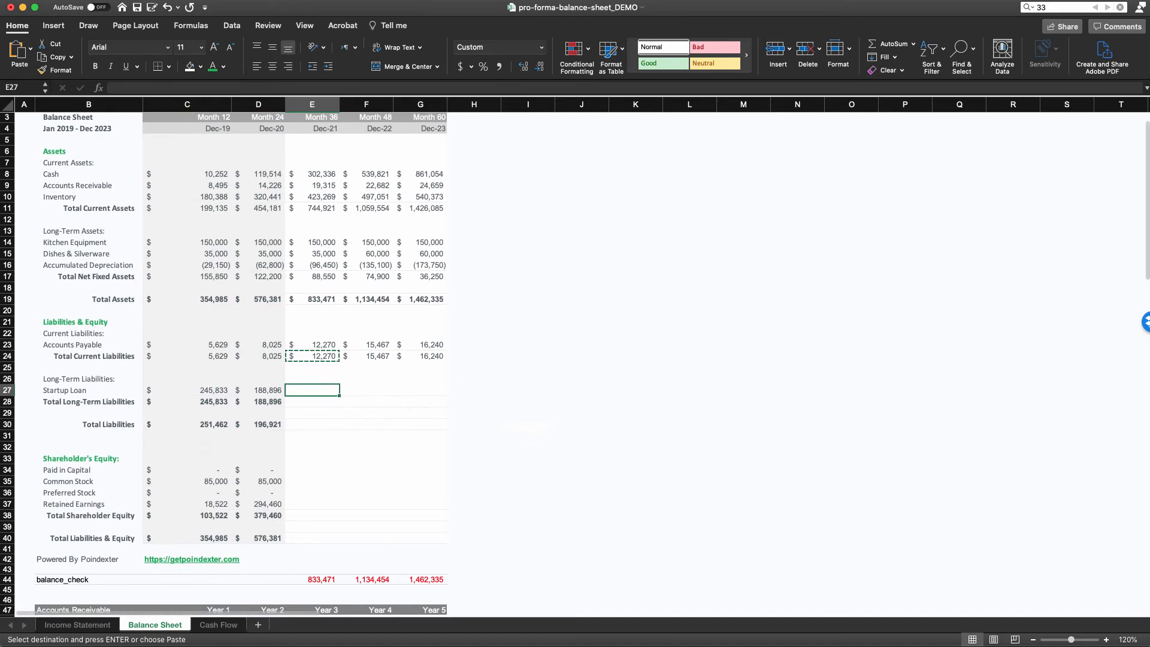
key(super+s)
Step: Review the % of COGS formulas in row 55 of the Inventory schedule, from Year 1 through Year 5
scroll(575, 360, down, 5)
scroll(576, 360, down, 3)
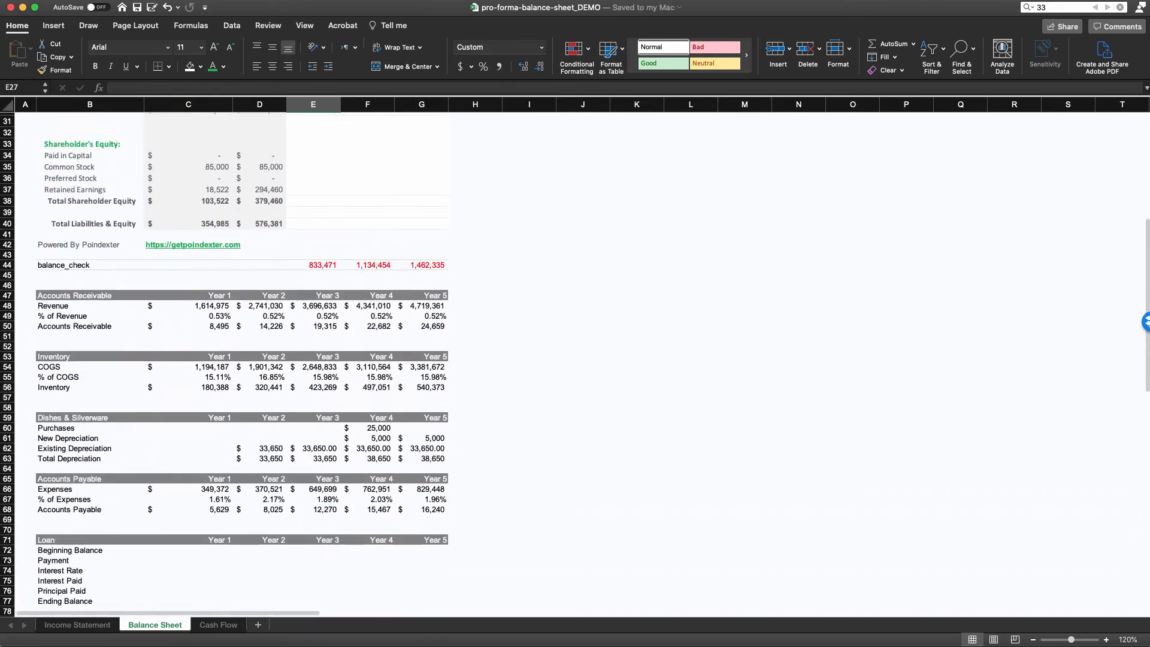
scroll(575, 364, down, 1)
drag(262, 347, 421, 346)
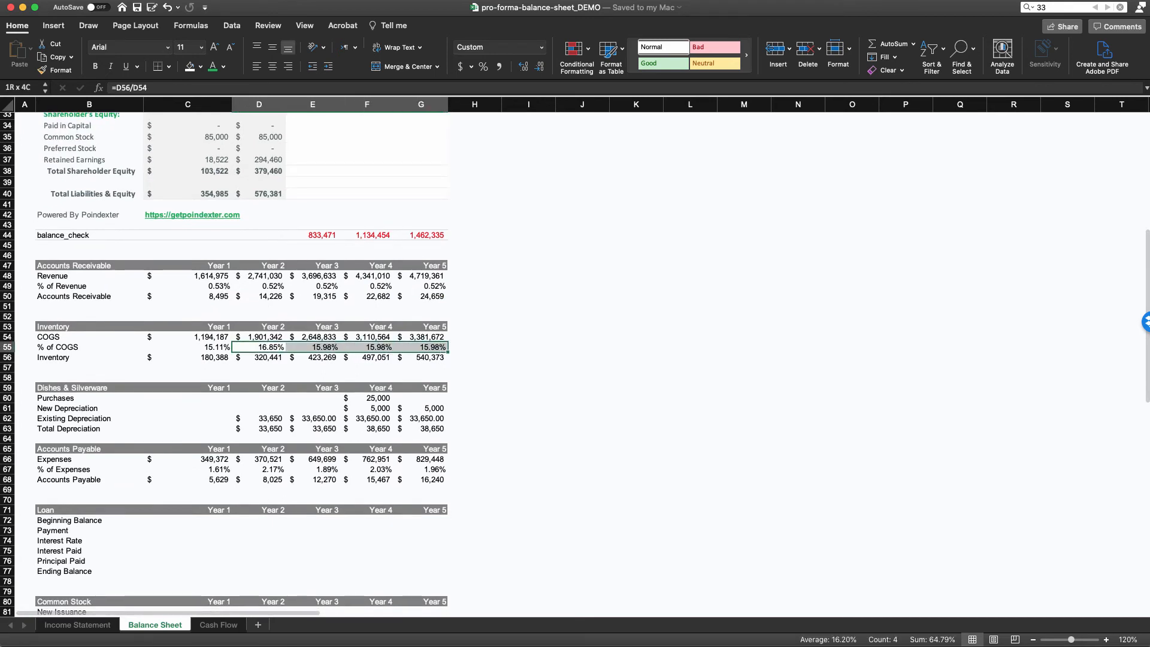
click(188, 347)
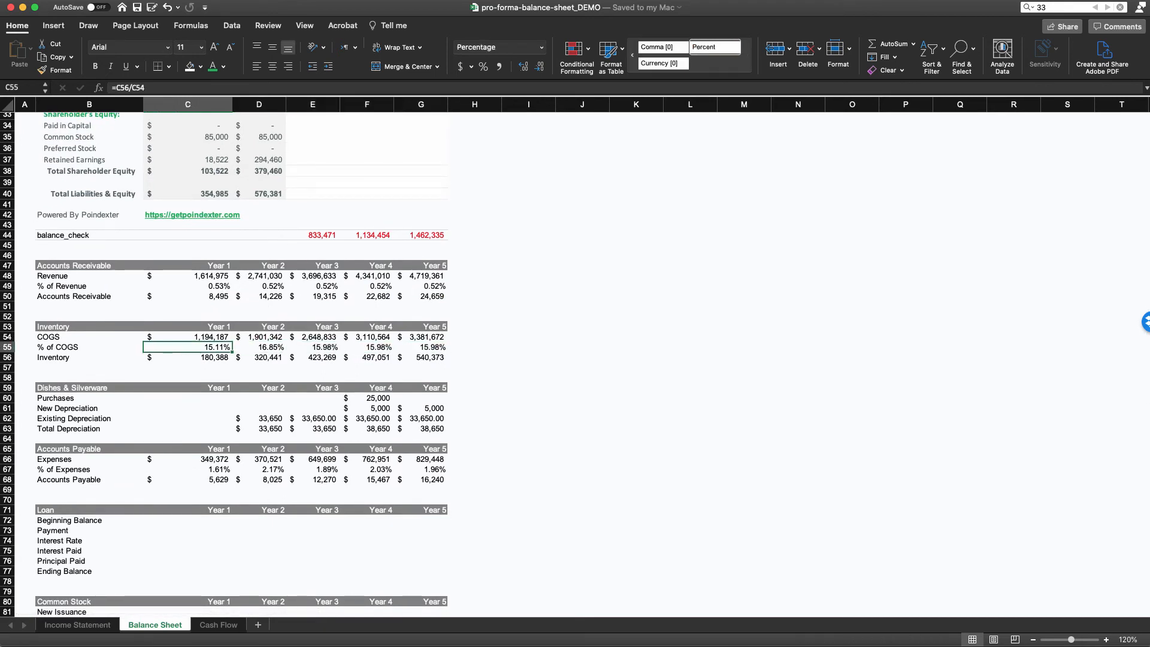
drag(187, 347, 421, 347)
scroll(575, 364, up, 1)
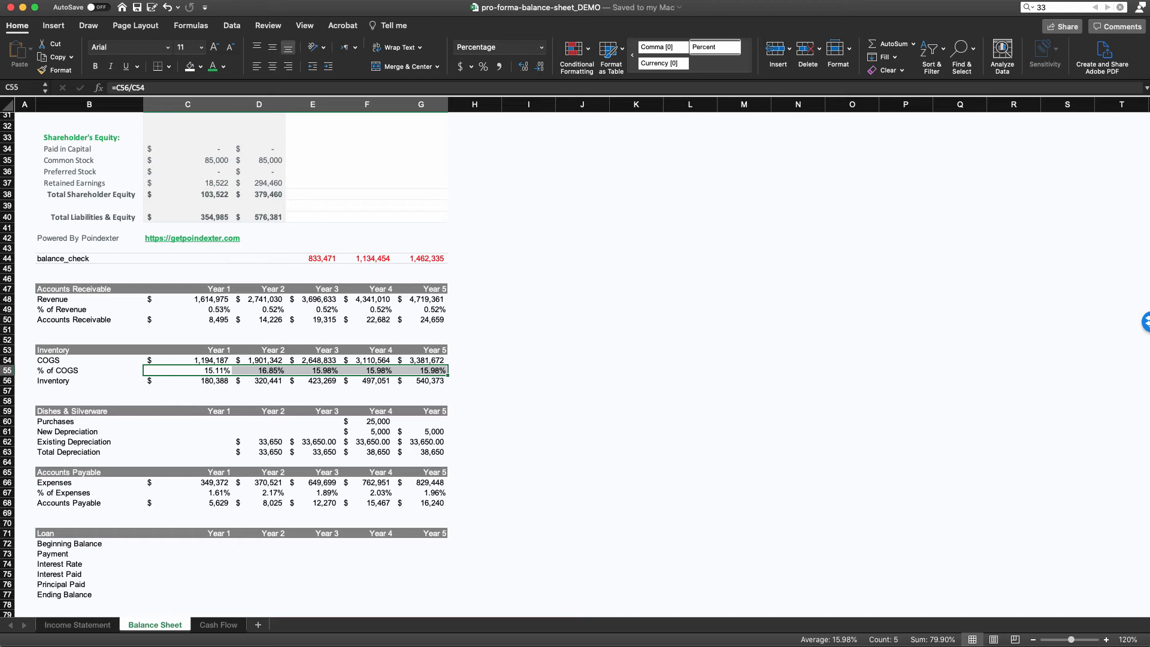
click(187, 370)
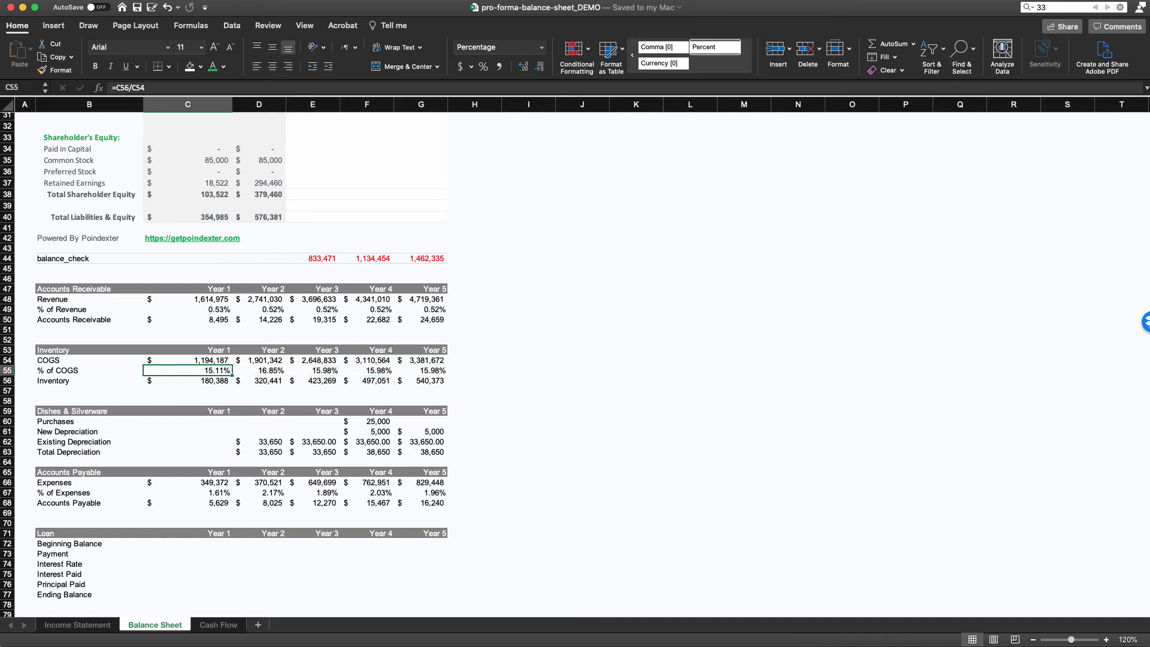
key(Right)
key(Right)
key(Right)
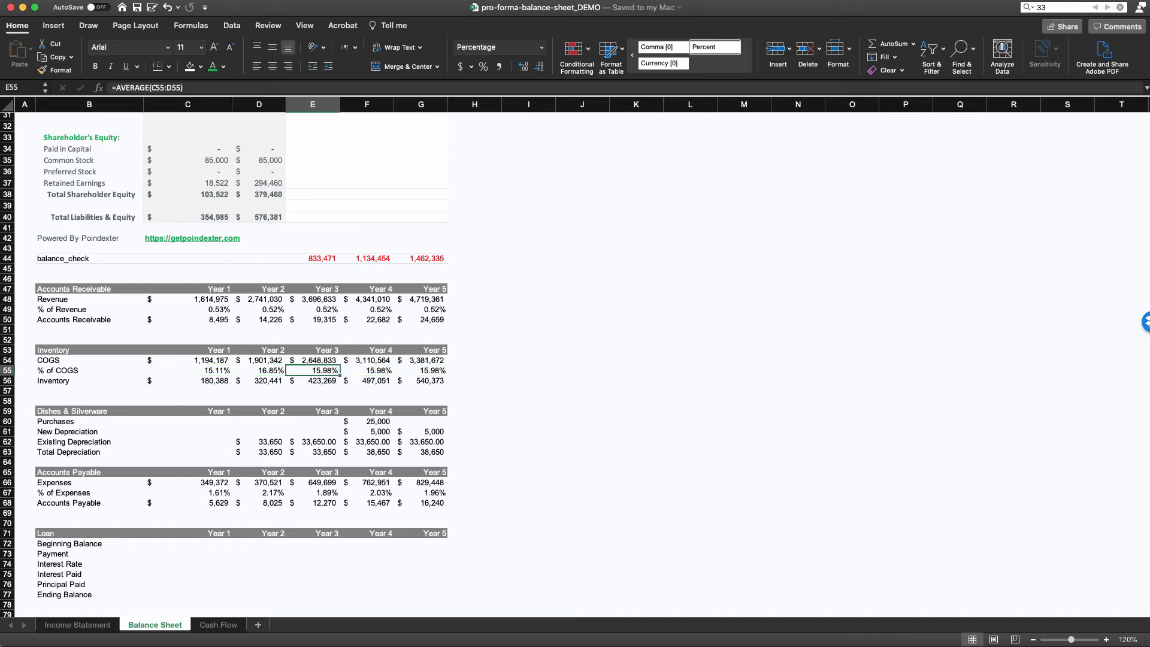
key(Right)
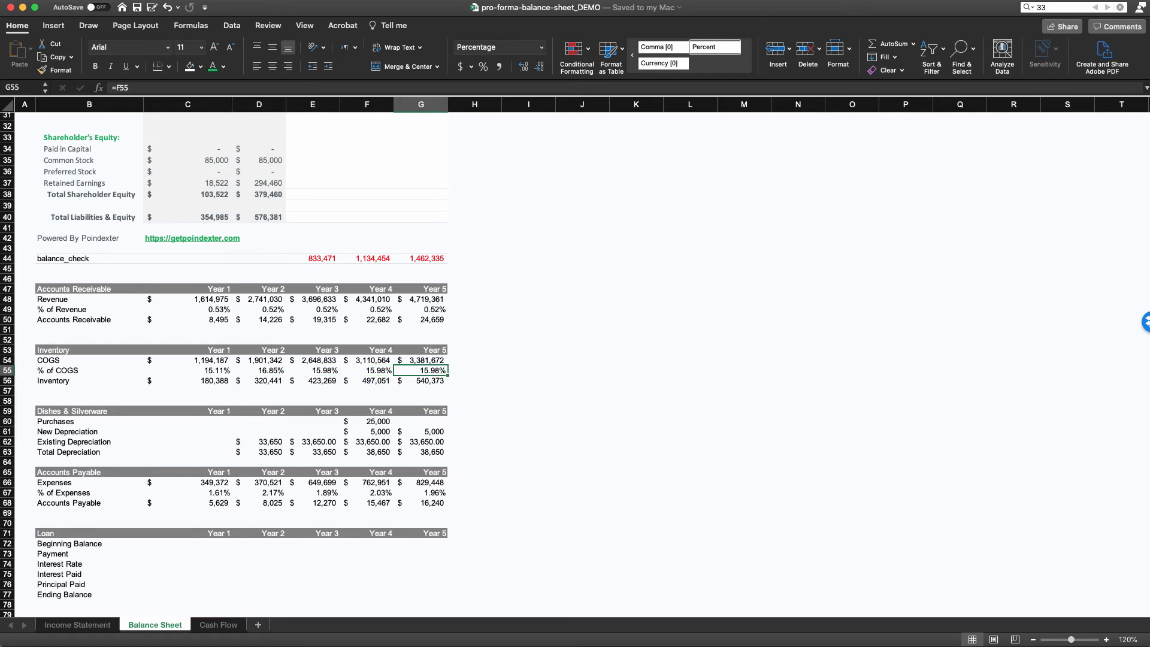
click(188, 370)
scroll(241, 364, up, 9)
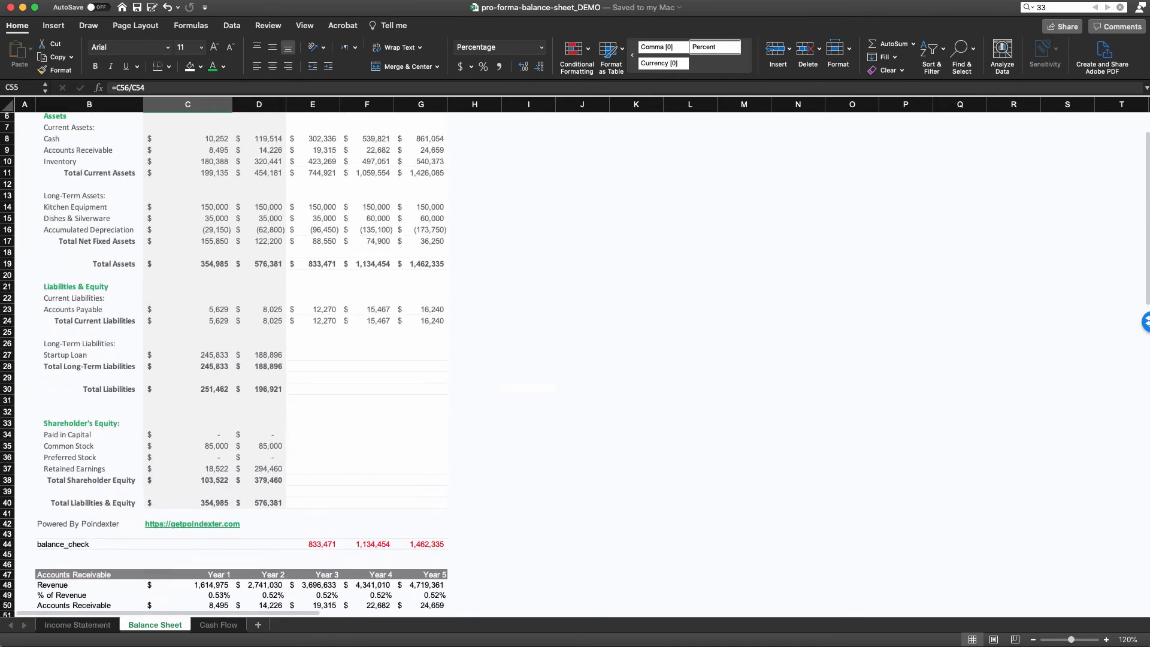
Step: Compare the Startup Loan forecast cells in row 27 with the supporting Loan schedule in rows 71 to 77
click(312, 356)
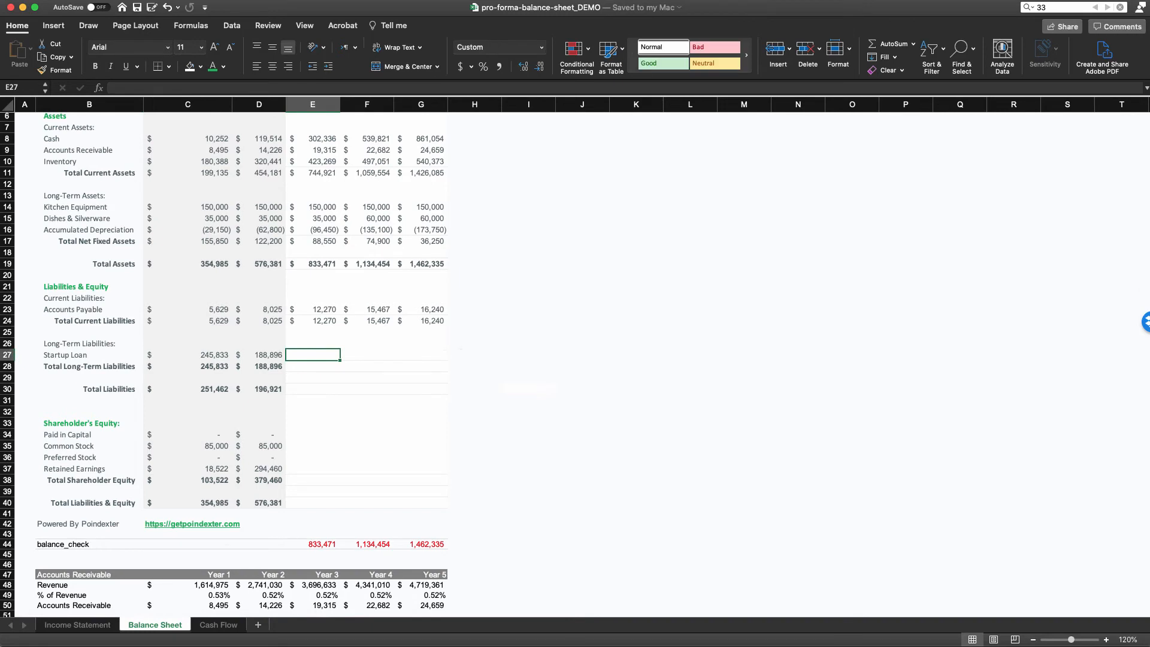
scroll(313, 355, up, 1)
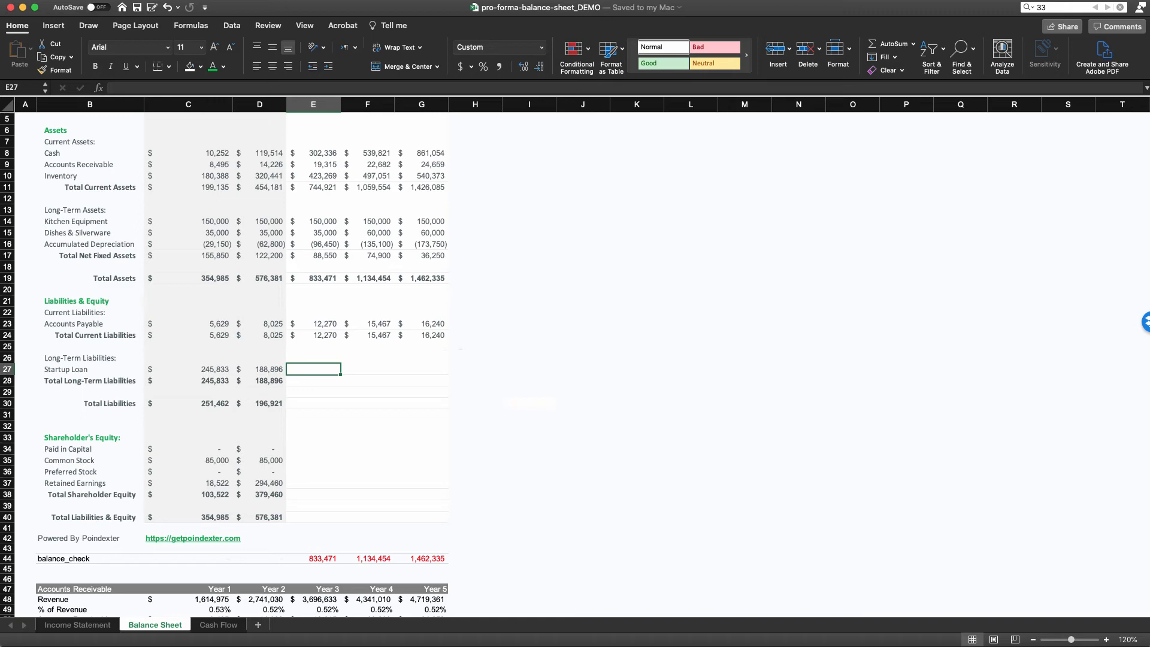
scroll(575, 365, down, 10)
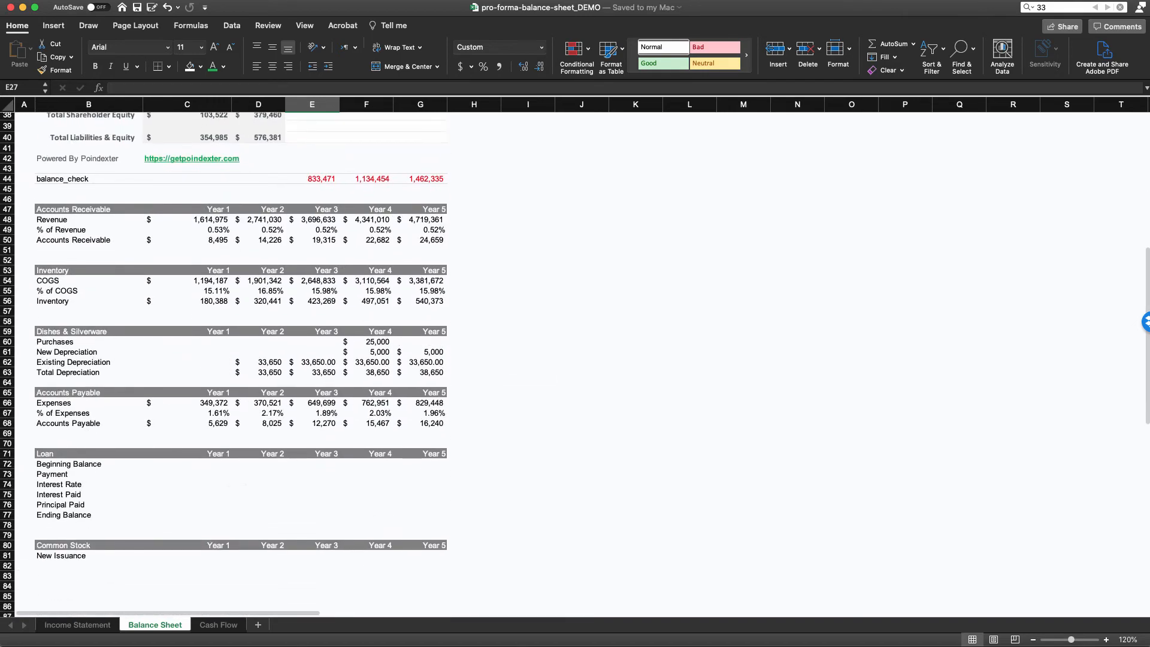
scroll(575, 365, up, 8)
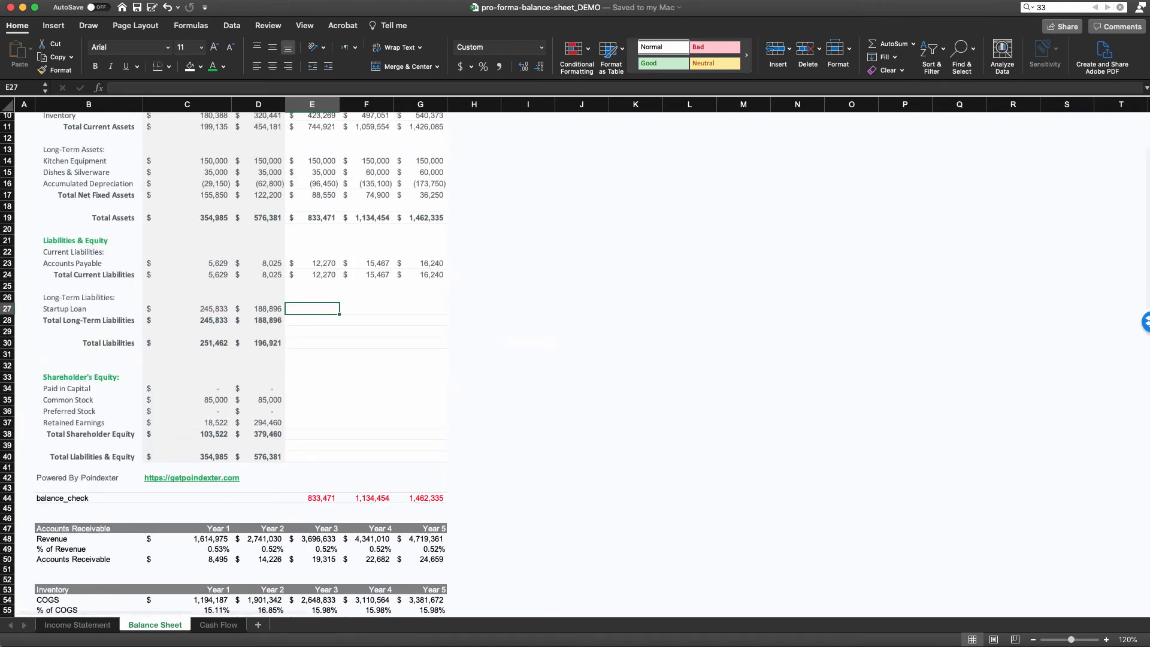
click(366, 308)
click(312, 308)
scroll(575, 365, up, 2)
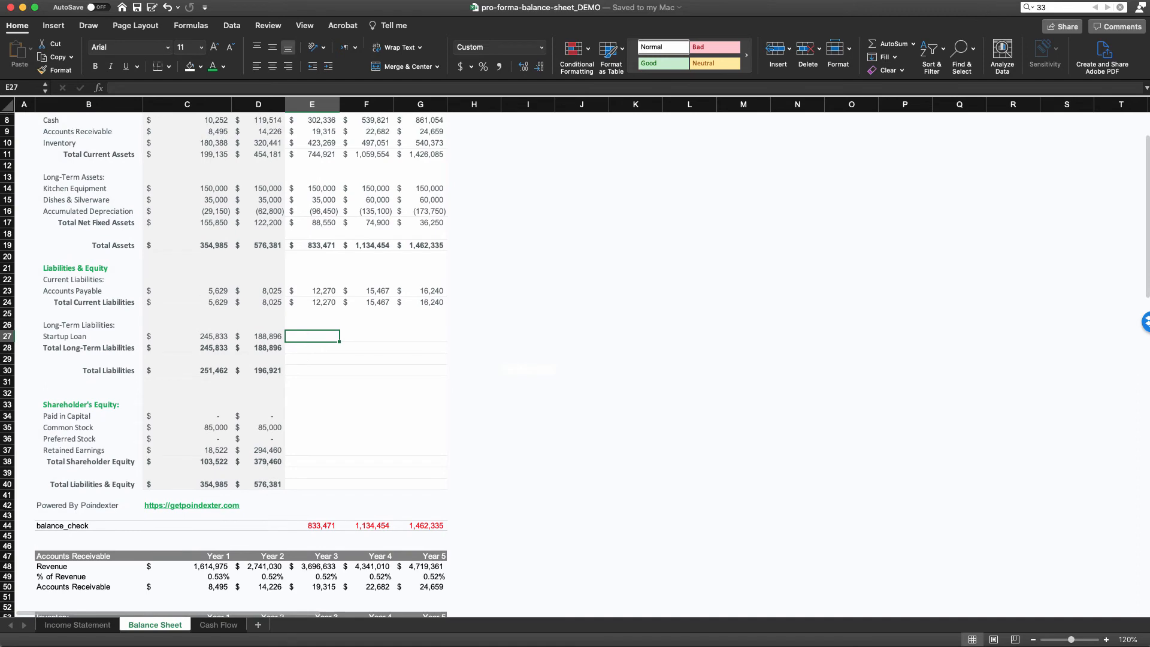
scroll(576, 365, down, 15)
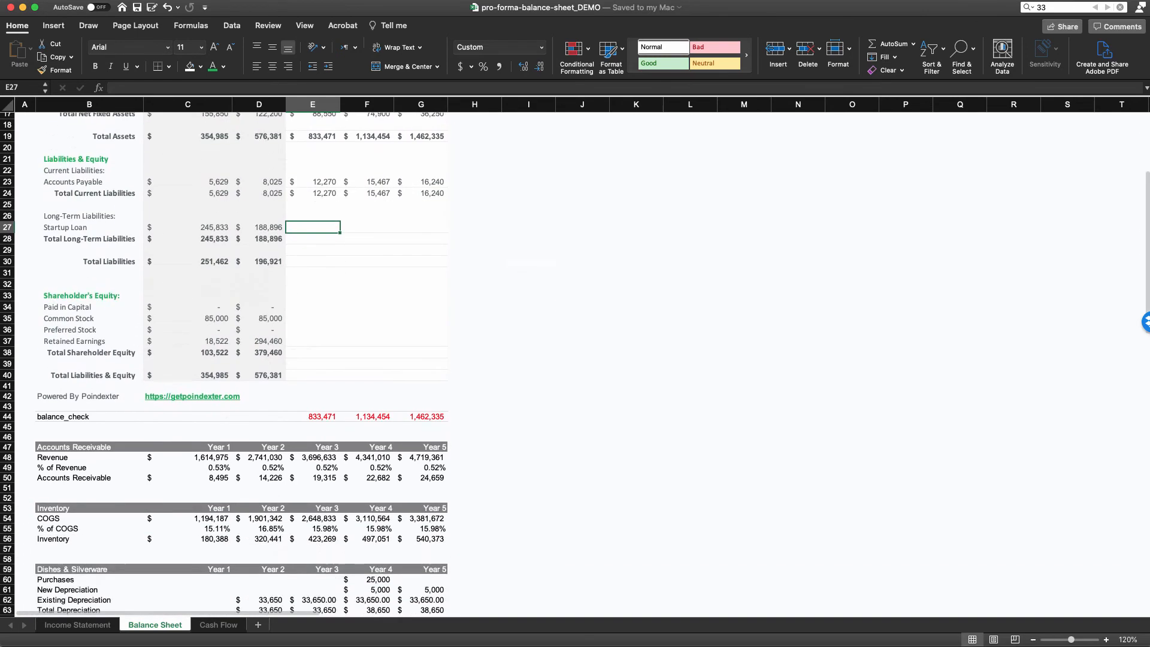
scroll(576, 364, down, 2)
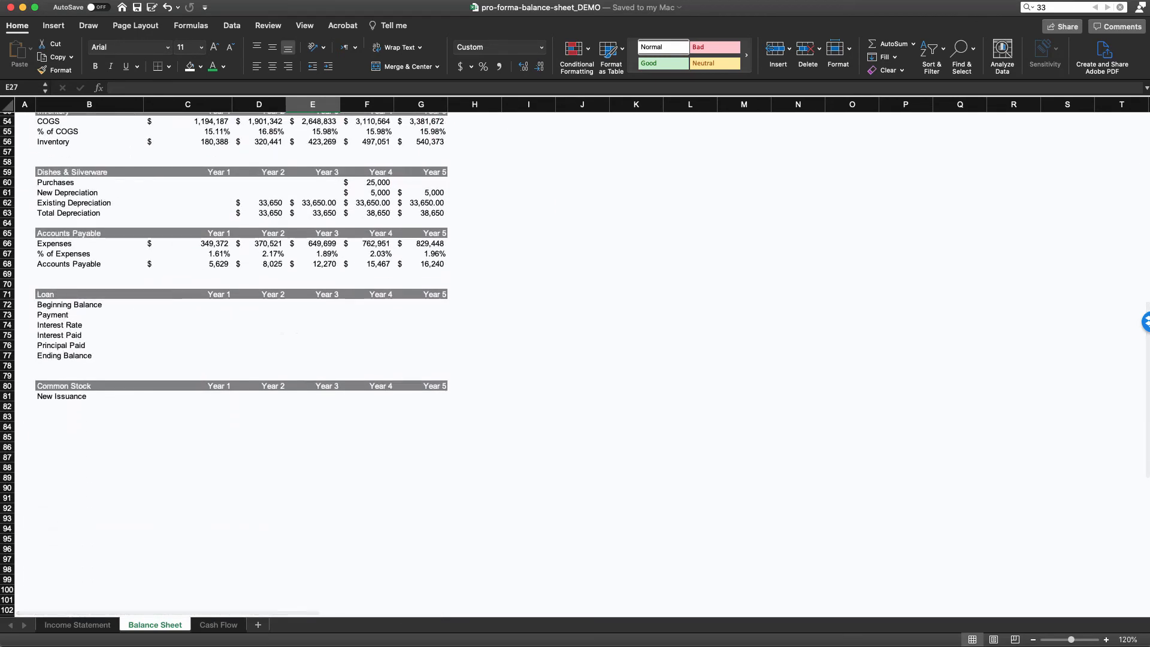
Step: Examine the Loan schedule's line items from Beginning Balance to Ending Balance and their Year 1 cells
click(187, 314)
drag(90, 305, 89, 355)
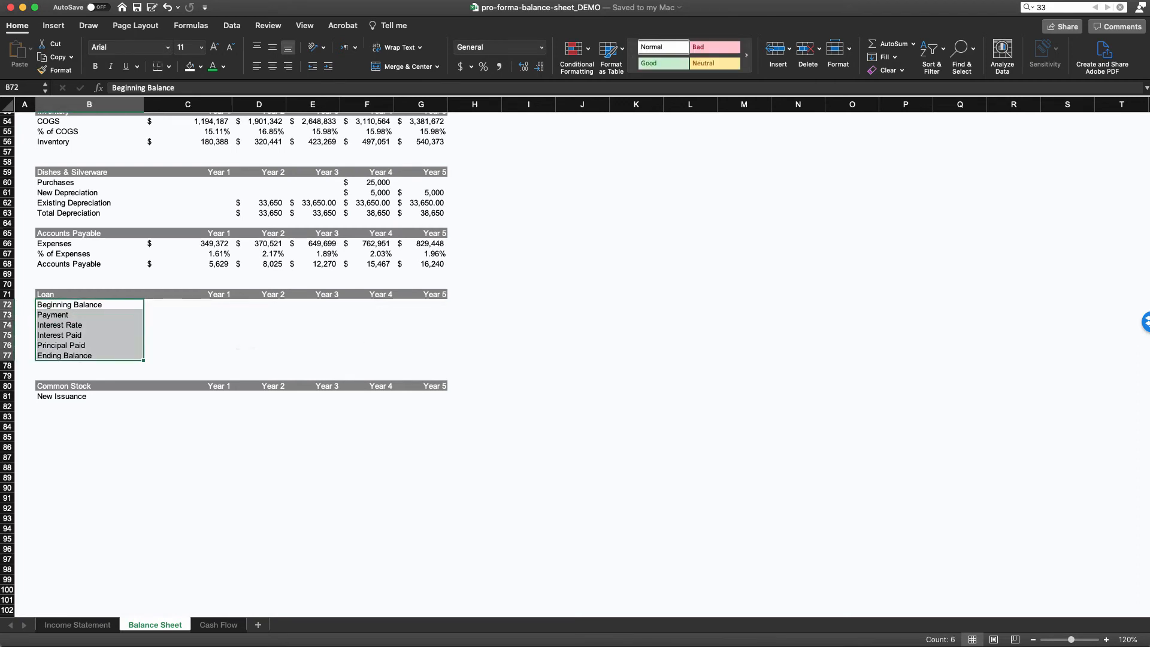
click(89, 305)
click(89, 355)
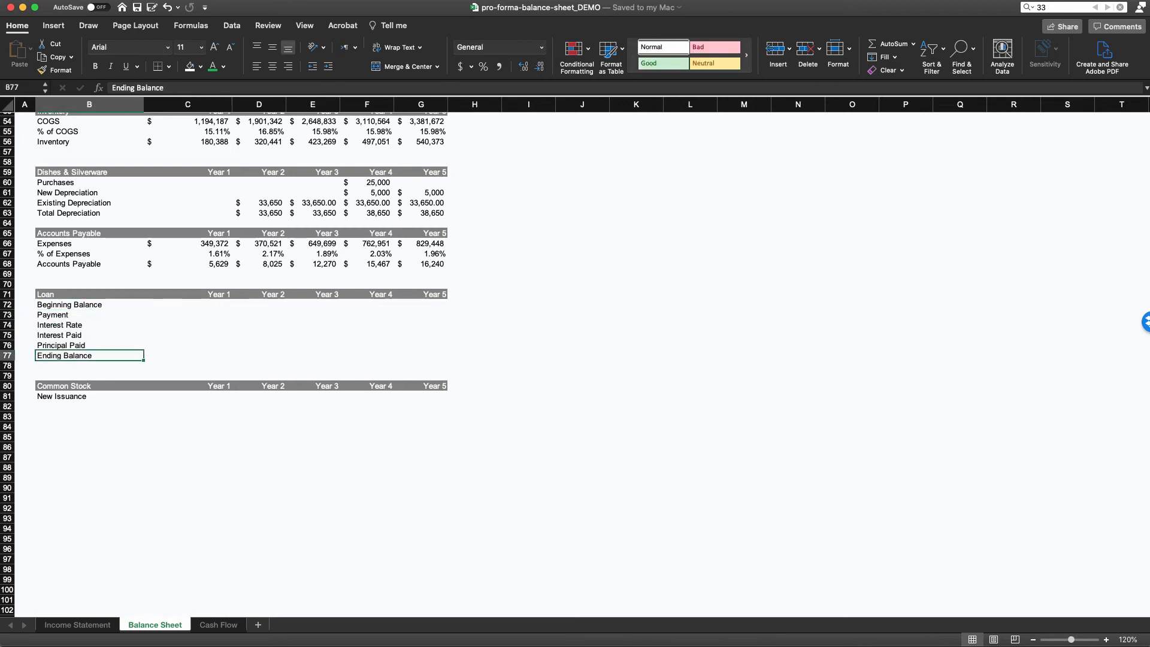
click(89, 334)
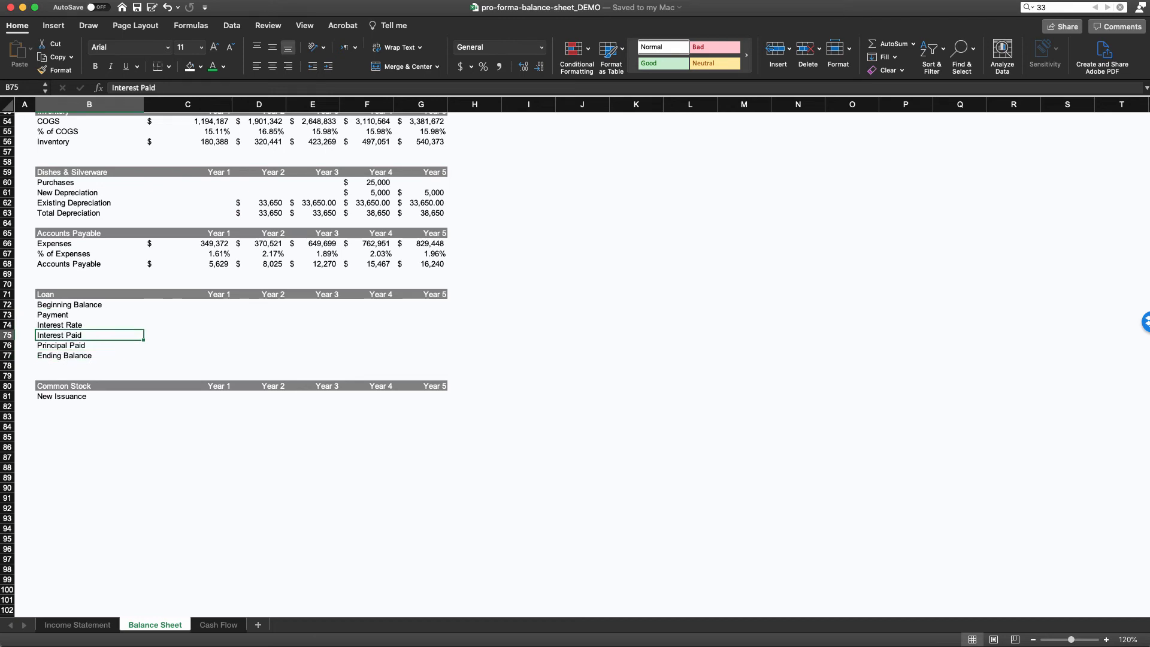
click(90, 315)
click(187, 304)
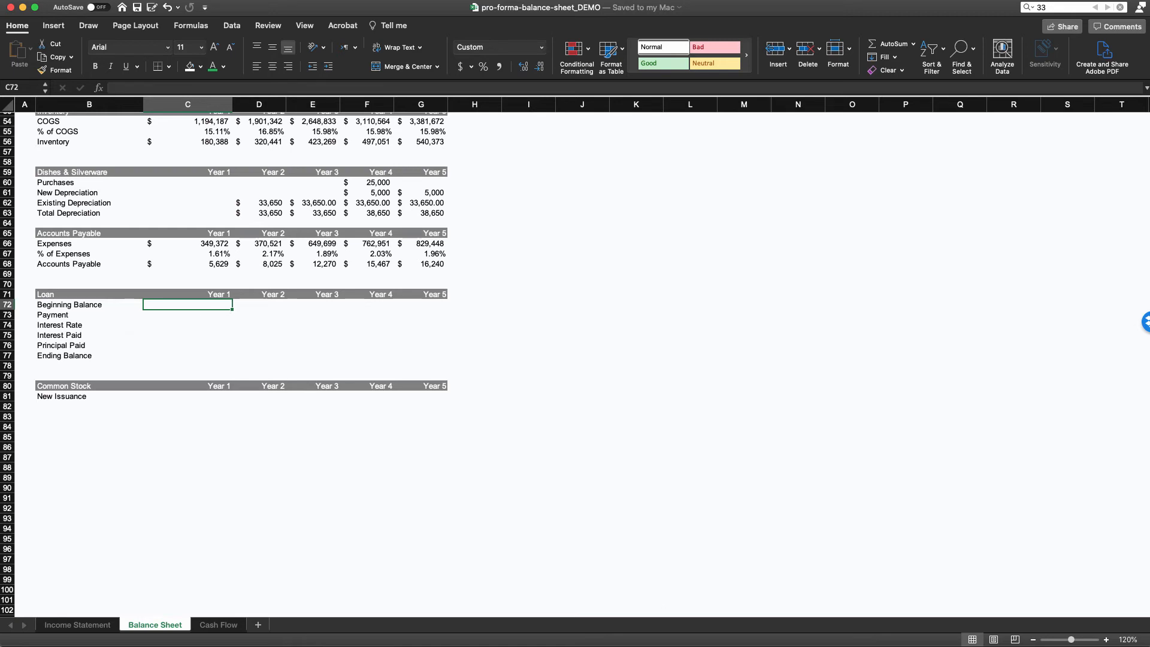
key(shift+Down)
key(shift+Down)
key(shift+Down)
key(shift+Down)
click(187, 366)
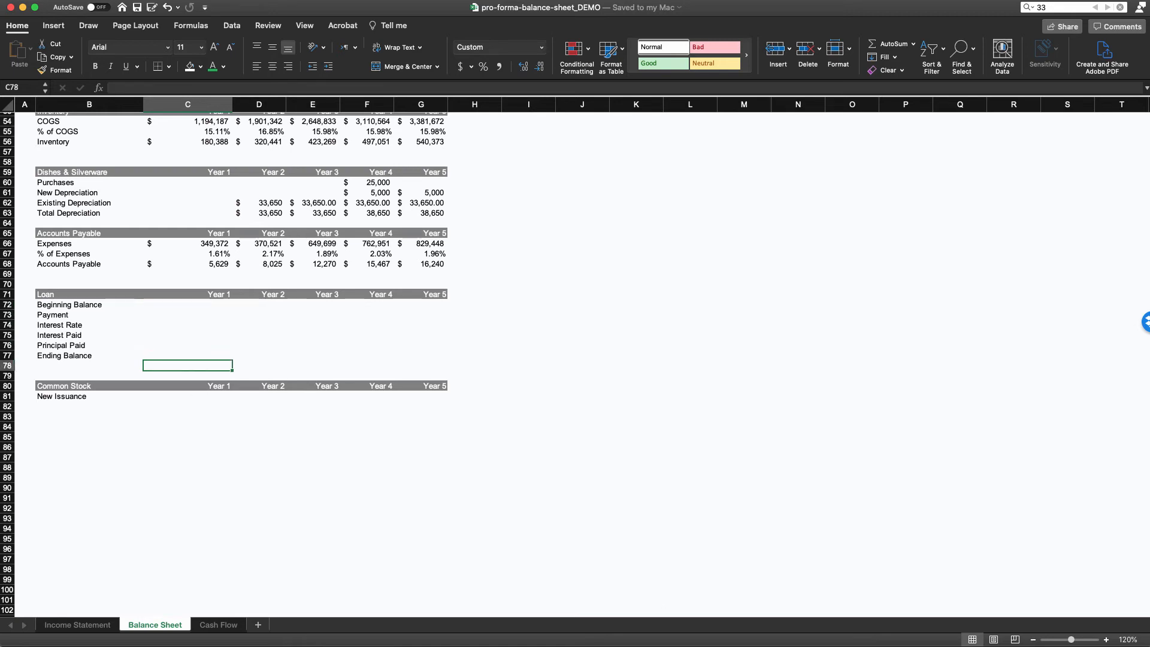
click(188, 356)
Step: Inspect the historical Startup Loan balances in C27 and D27 for two years ago and last year
scroll(241, 365, up, 7)
scroll(241, 365, up, 8)
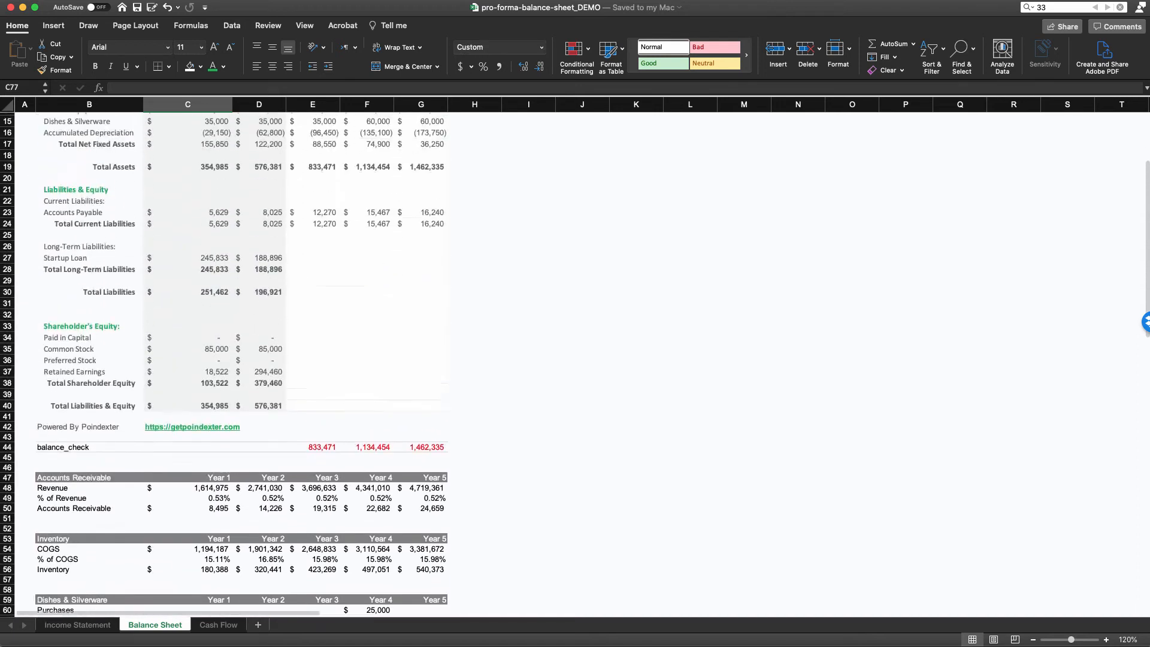
click(259, 312)
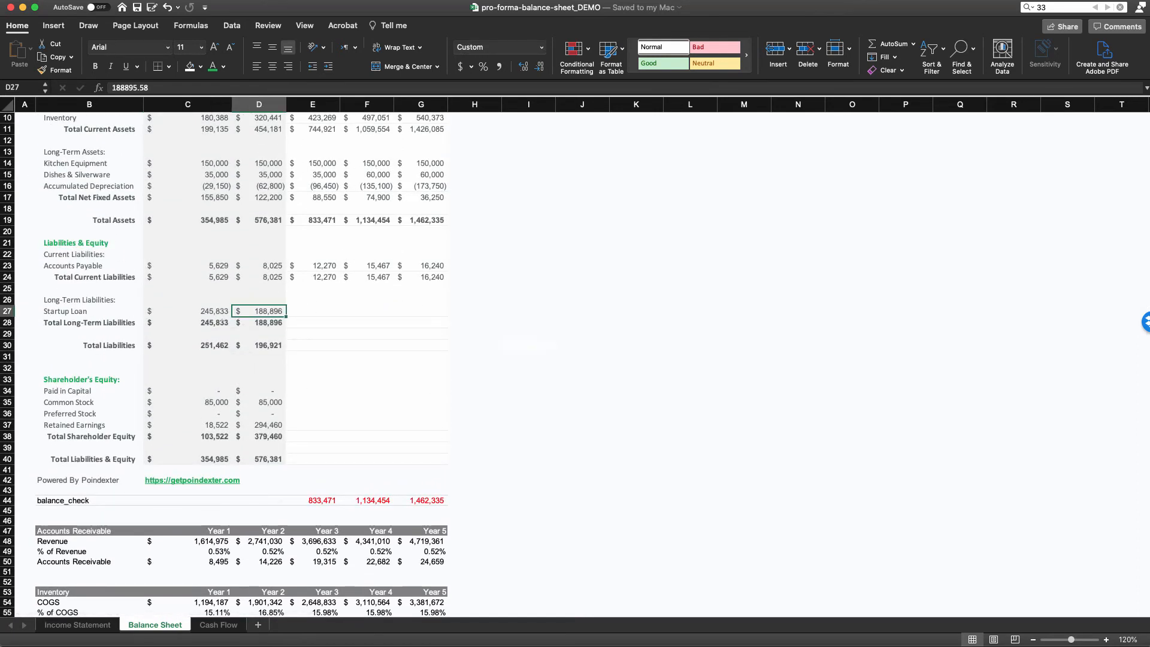
click(217, 313)
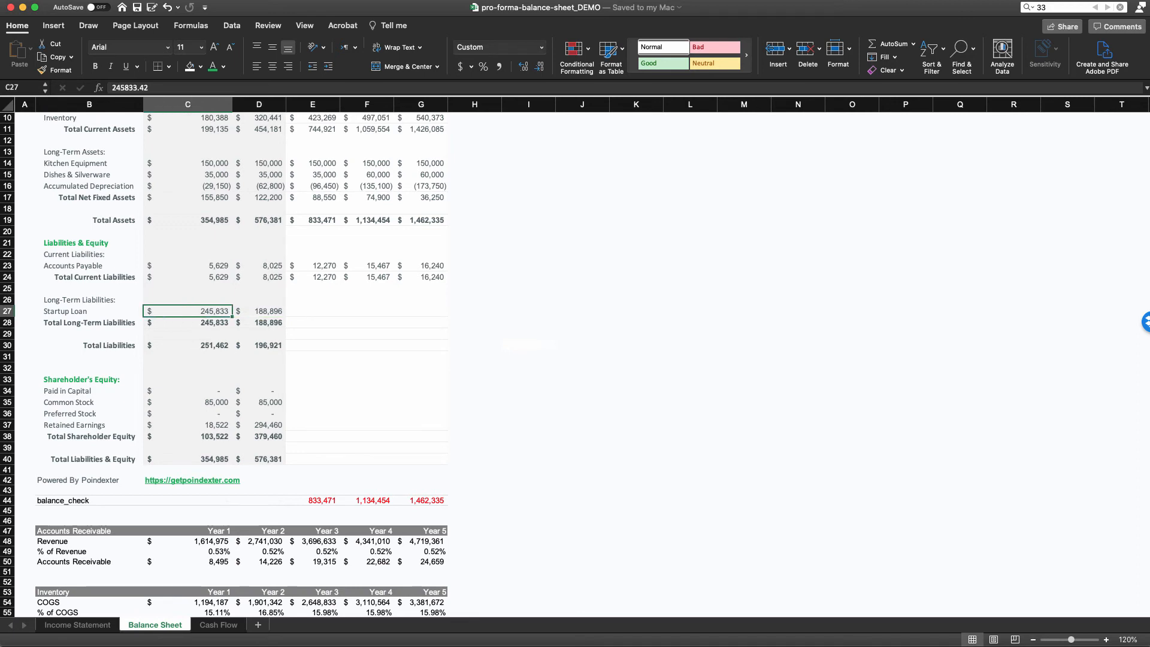
scroll(575, 365, up, 2)
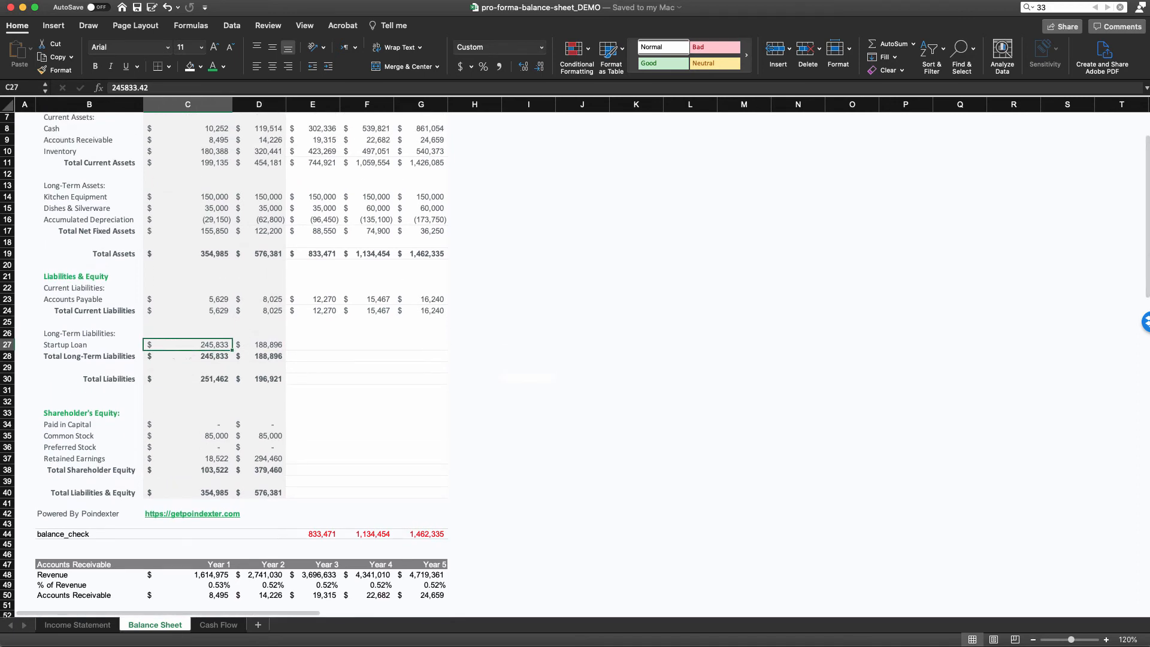
click(258, 345)
scroll(576, 365, up, 4)
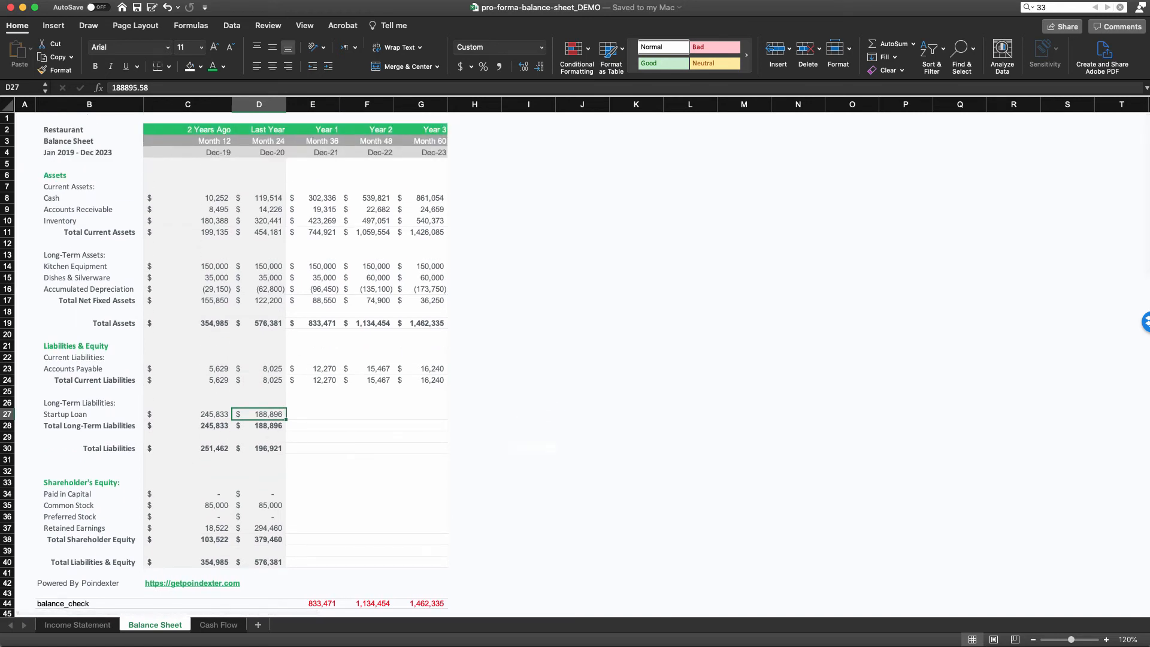
click(188, 414)
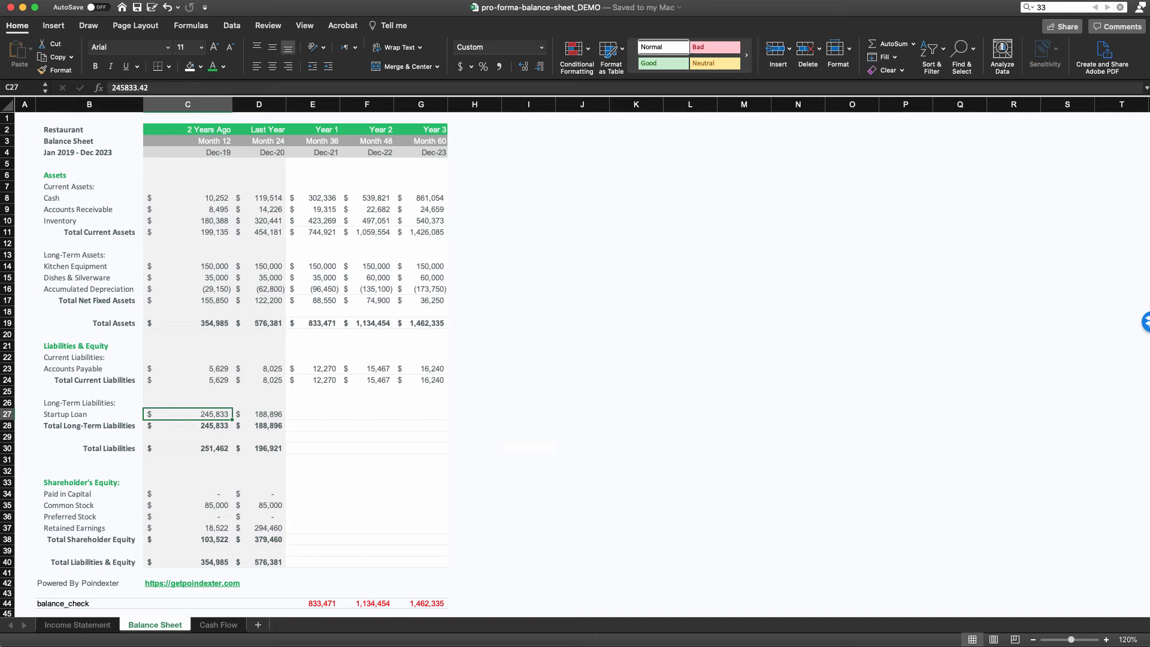
click(259, 414)
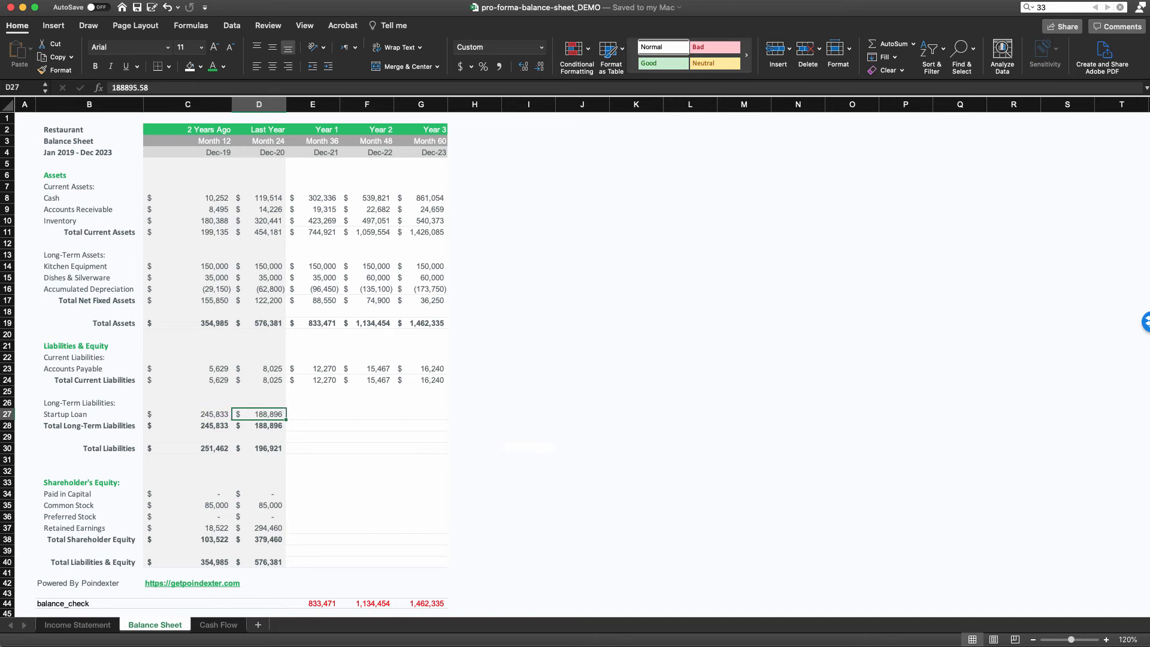
Step: Link the Loan schedule's Year 1 Ending Balance in C77 to the Startup Loan balance with =C27
scroll(575, 364, down, 10)
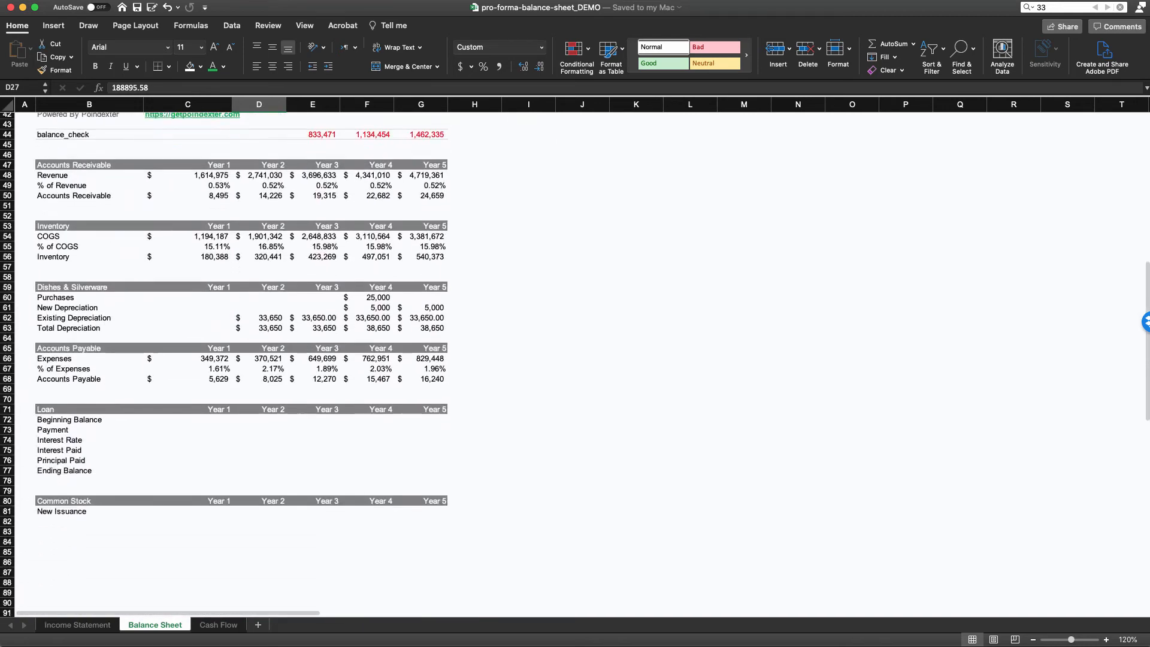
scroll(575, 364, down, 3)
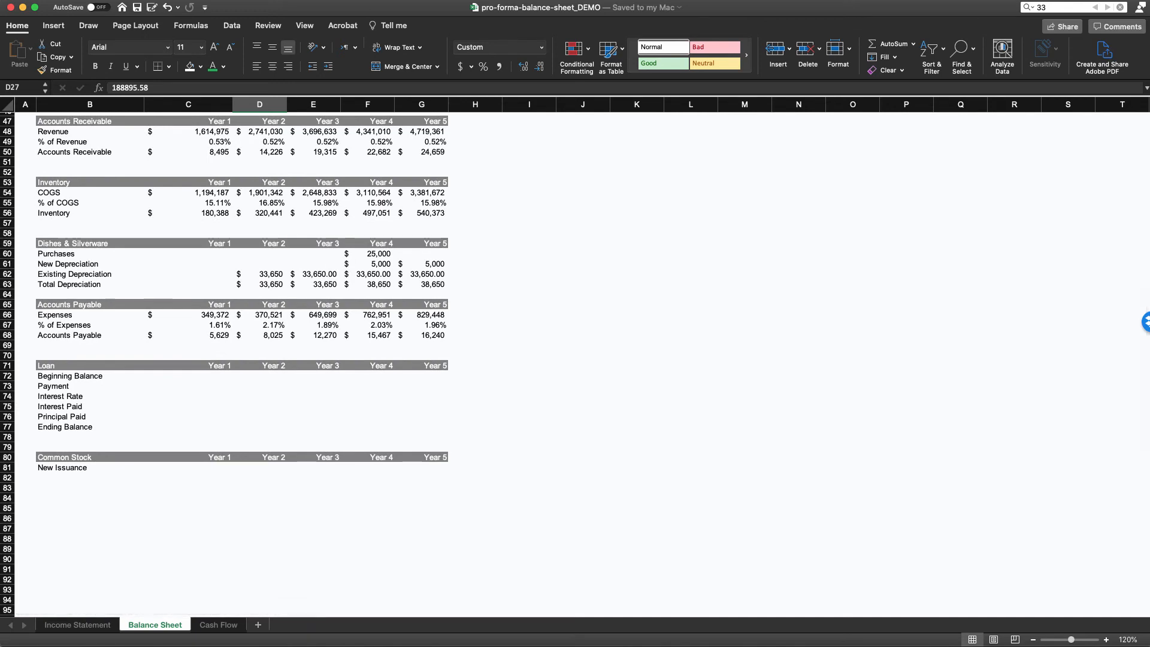
click(189, 416)
scroll(188, 416, down, 1)
scroll(576, 365, down, 1)
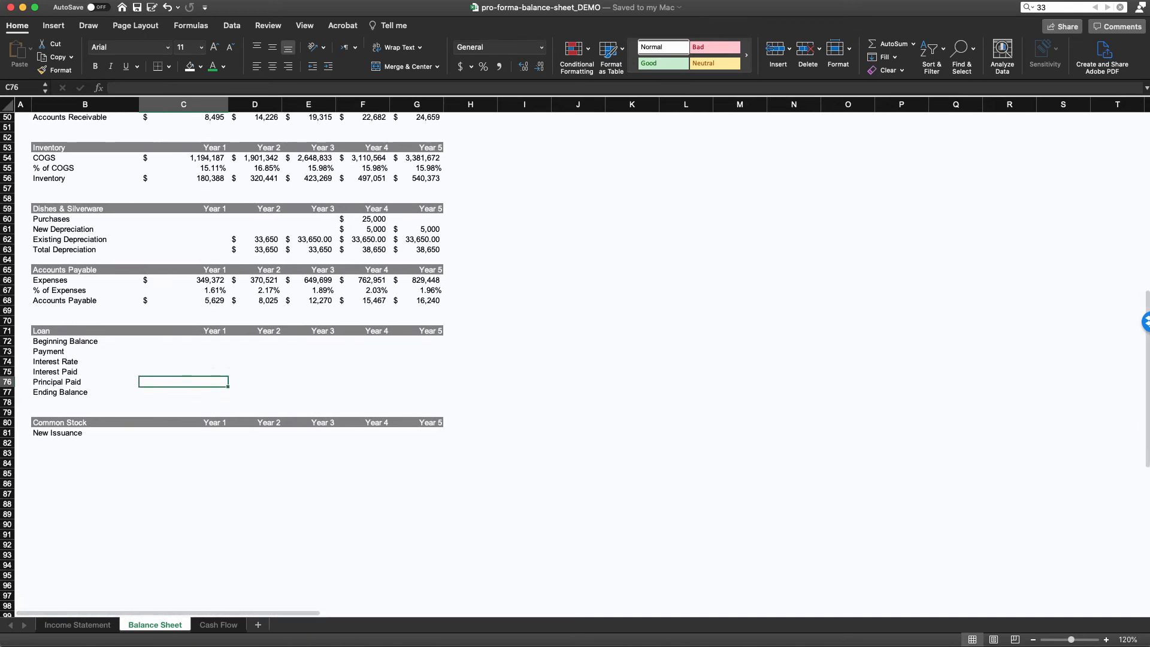
drag(183, 340, 184, 382)
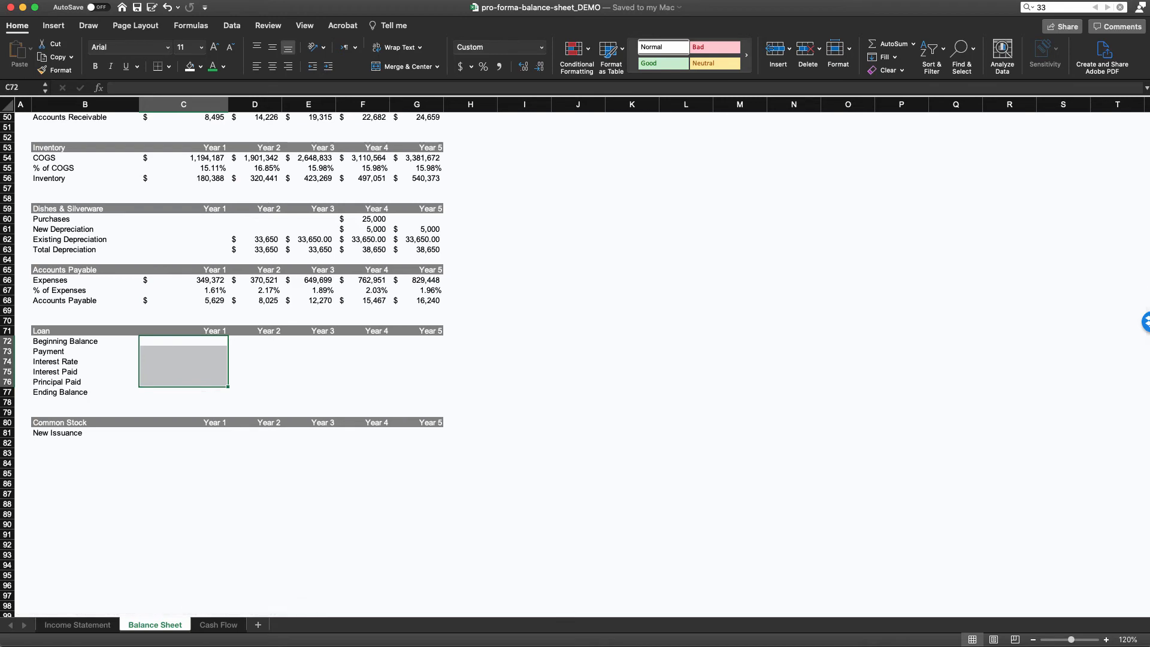
click(183, 392)
text(=)
scroll(575, 364, up, 7)
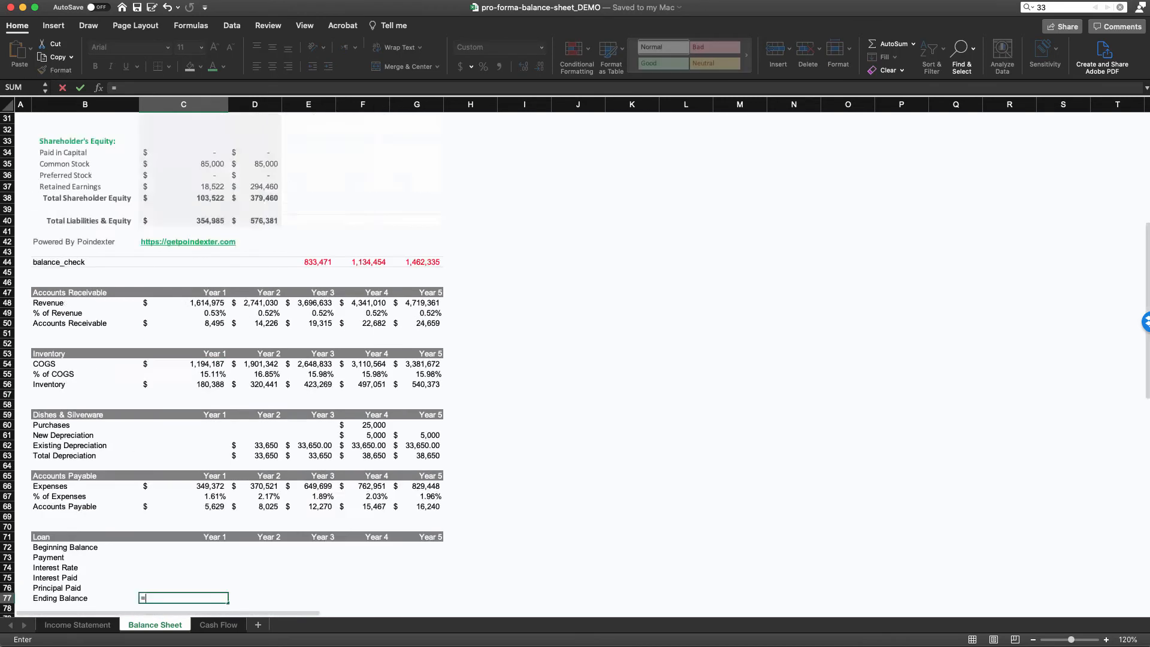
scroll(249, 372, up, 10)
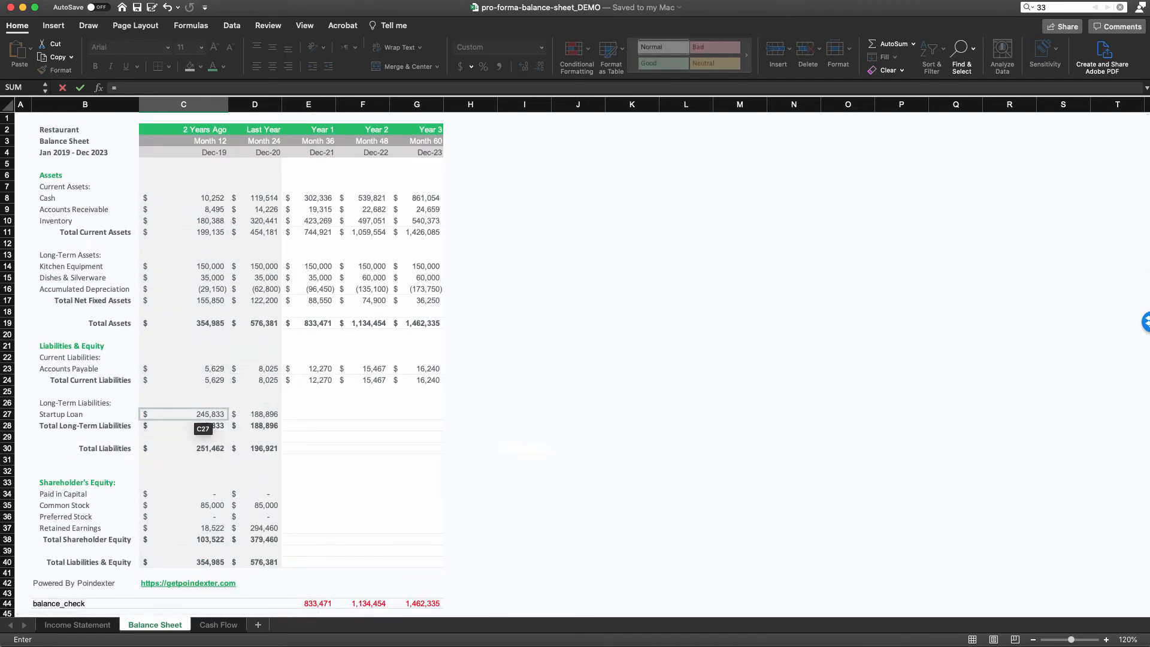
click(183, 414)
key(Return)
scroll(201, 417, down, 4)
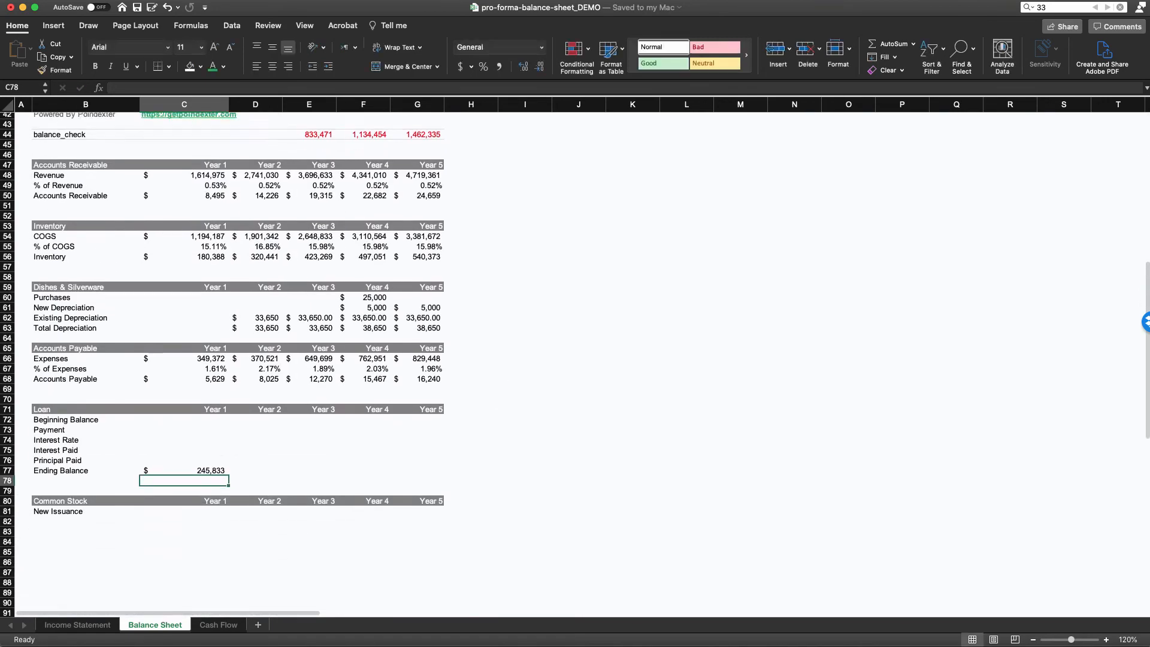
Step: Link the Loan schedule's Year 2 Beginning Balance in D72 to the Year 1 Ending Balance with =C77
scroll(201, 417, down, 1)
click(255, 462)
drag(184, 391, 184, 432)
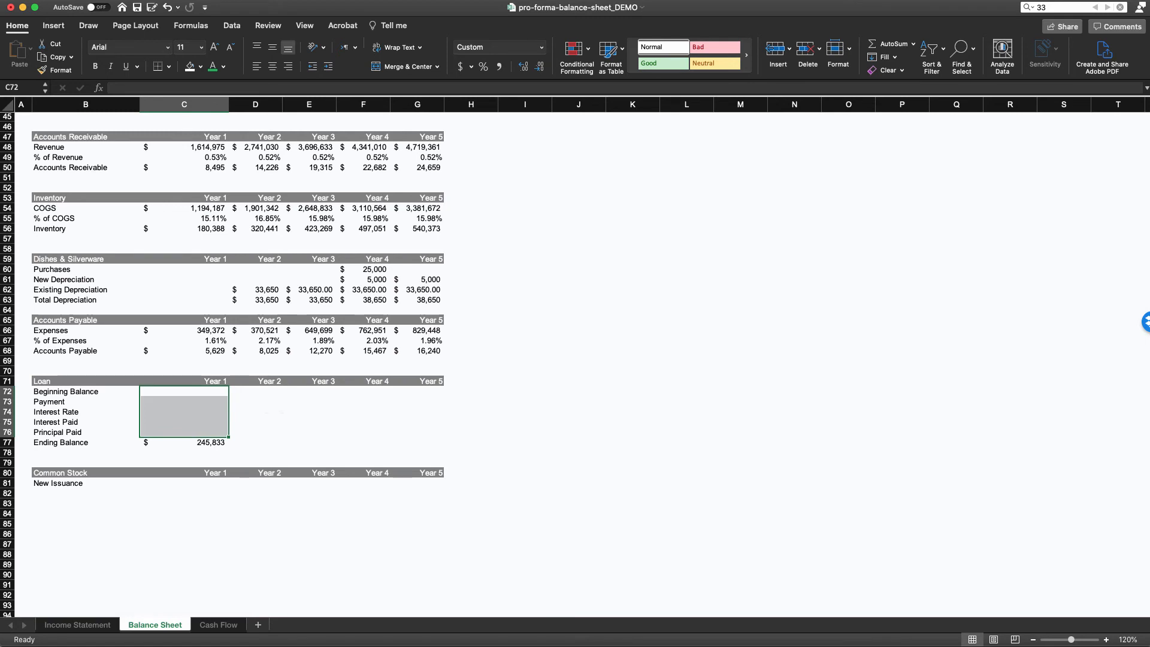
click(255, 392)
scroll(299, 401, down, 1)
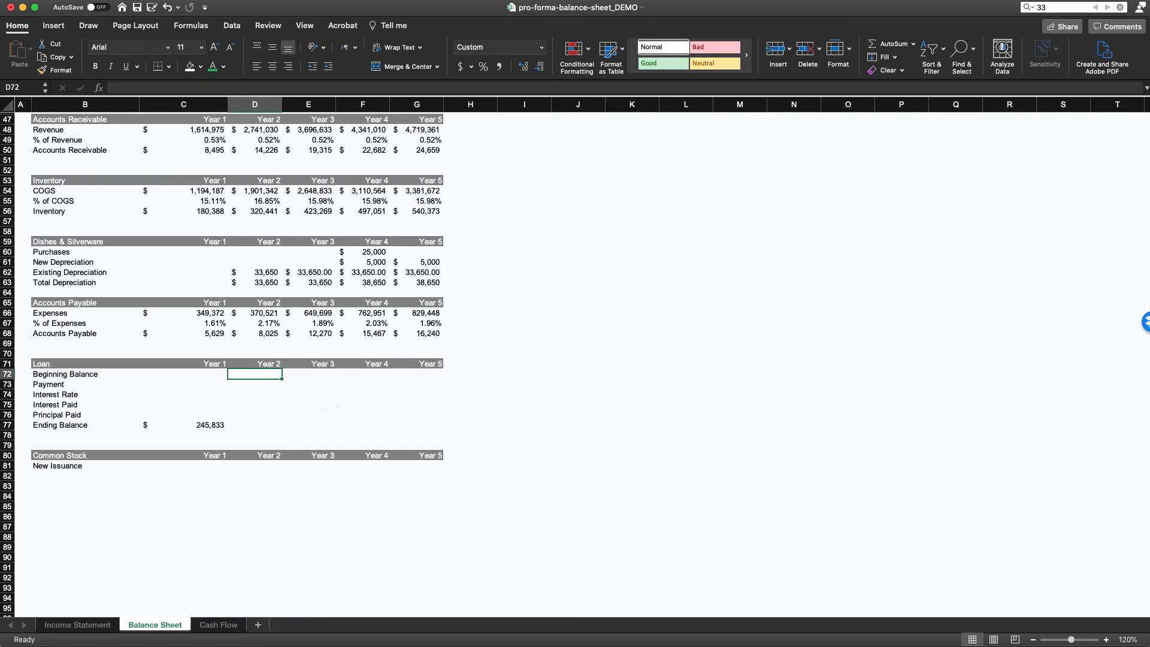
text(=)
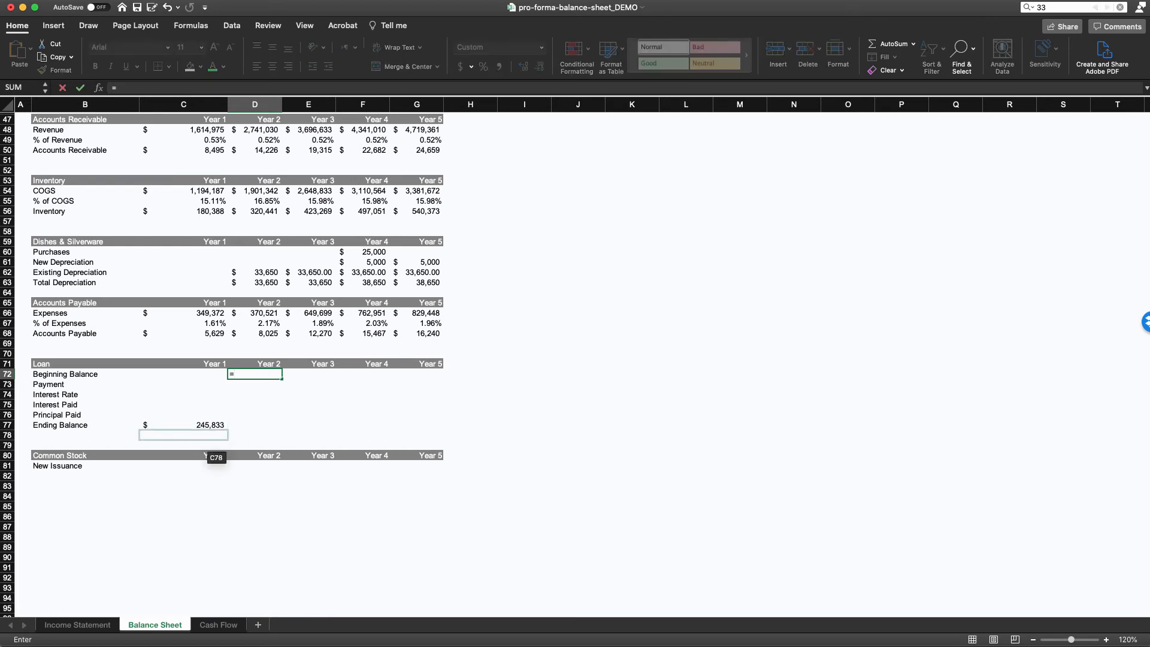
click(204, 424)
key(Return)
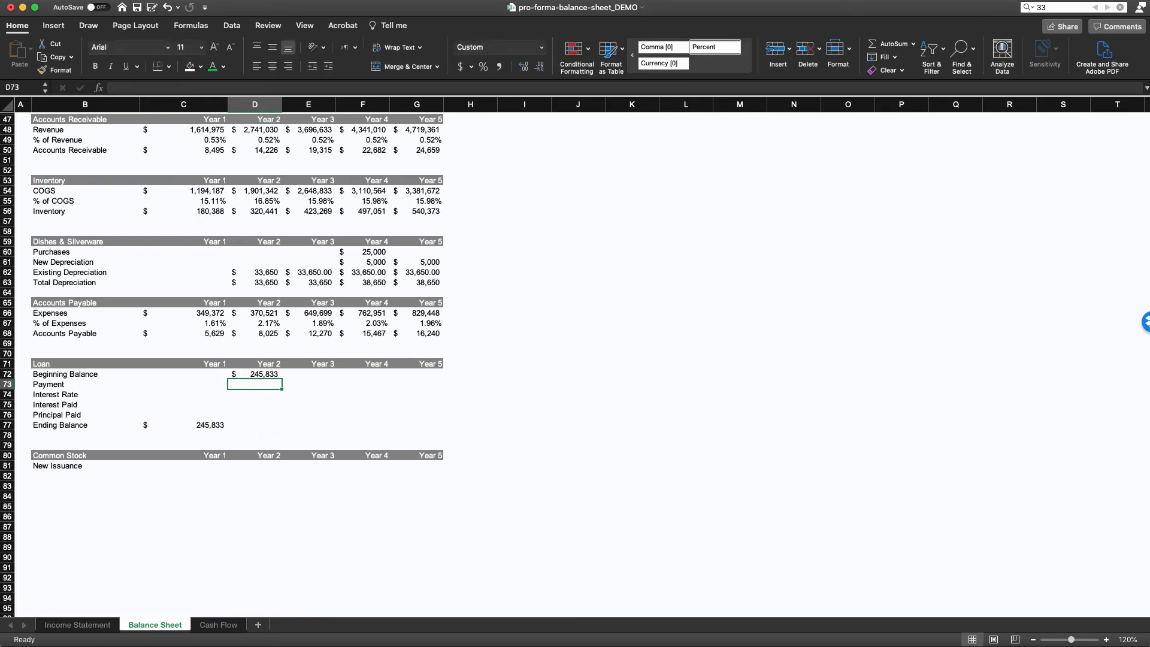
Step: Link the Loan schedule's Year 2 Ending Balance in D77 to last year's Startup Loan balance in D27
click(251, 426)
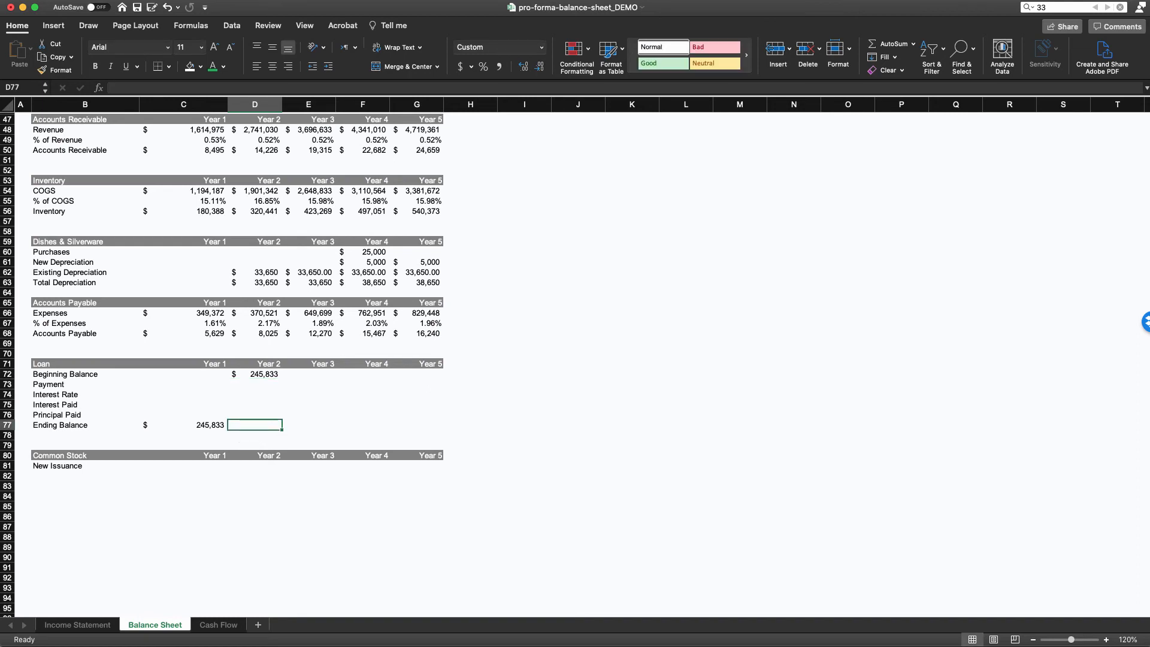
text(=)
scroll(266, 306, up, 12)
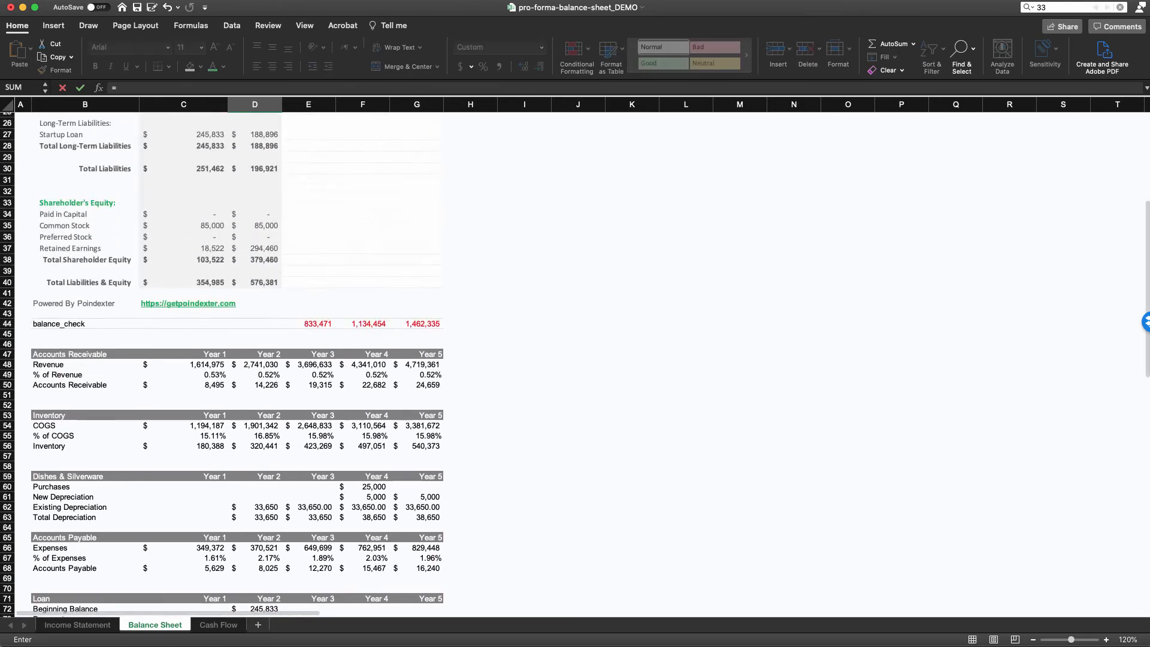
click(268, 303)
scroll(268, 304, down, 10)
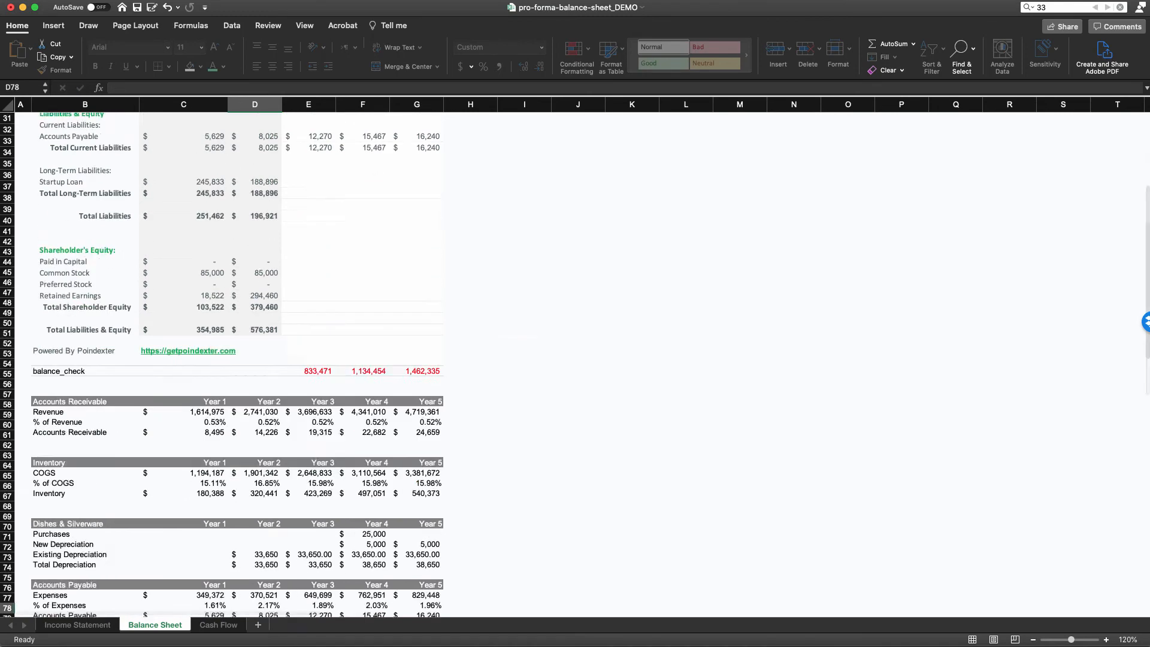
key(Return)
scroll(268, 304, down, 2)
Step: Calculate the Year 2 Principal Paid in D76 as beginning balance minus ending balance with =D72-D77
click(256, 414)
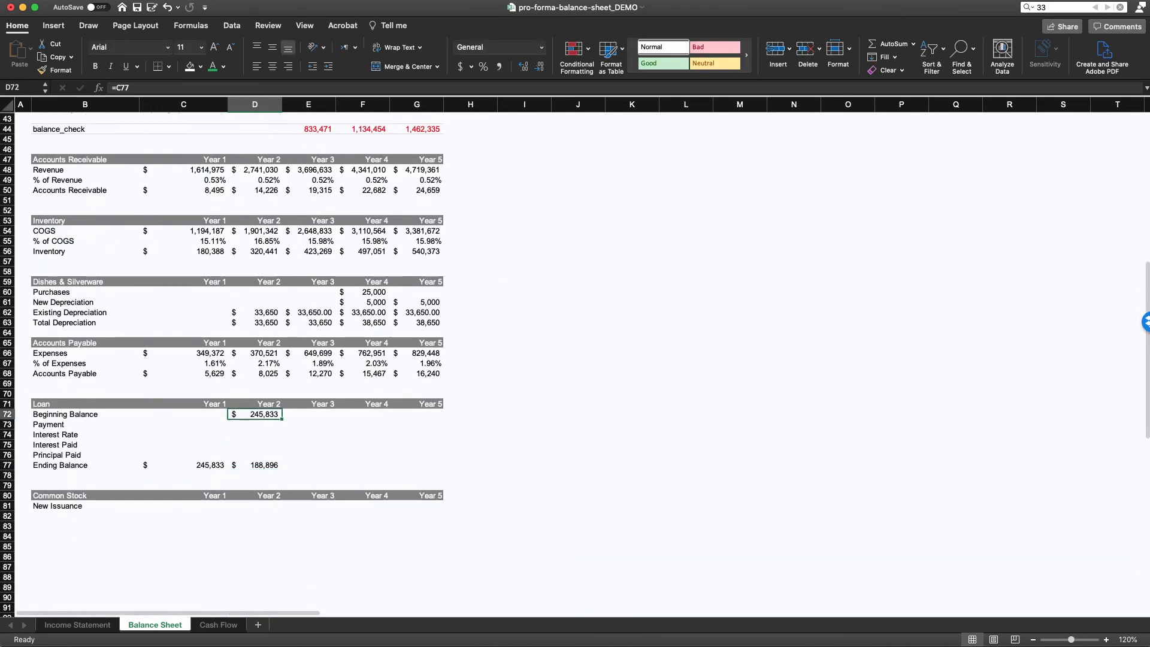
super+click(256, 465)
scroll(256, 465, down, 1)
scroll(254, 426, down, 2)
click(255, 427)
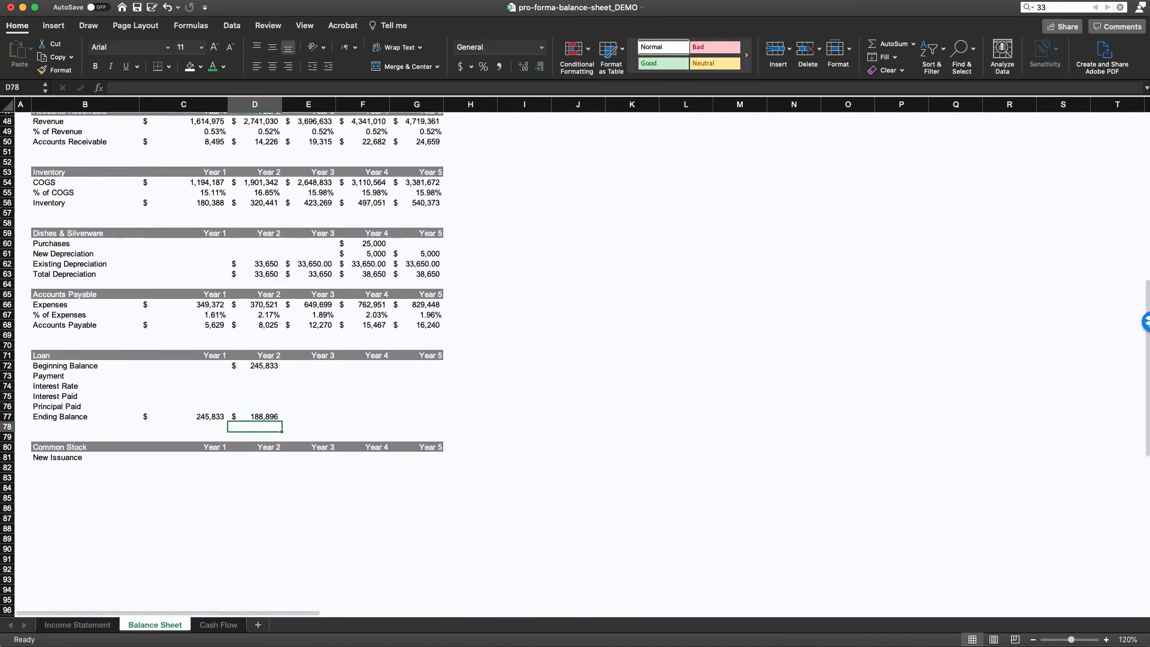
click(255, 406)
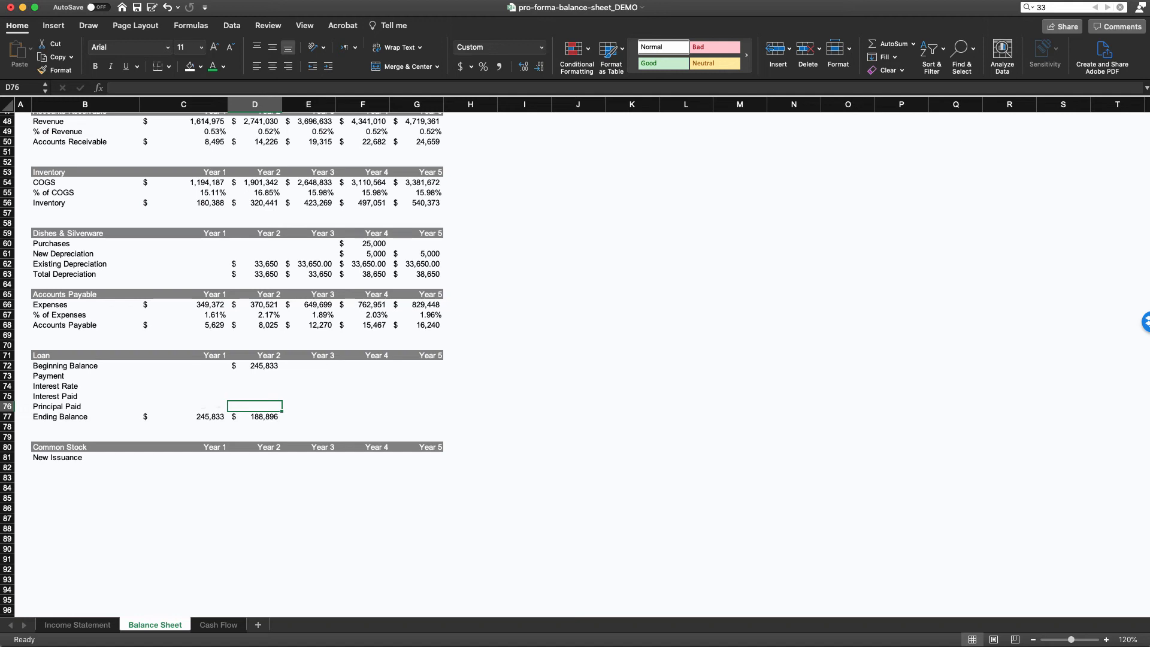
text(=)
key(Up)
key(Up)
key(Up)
key(Up)
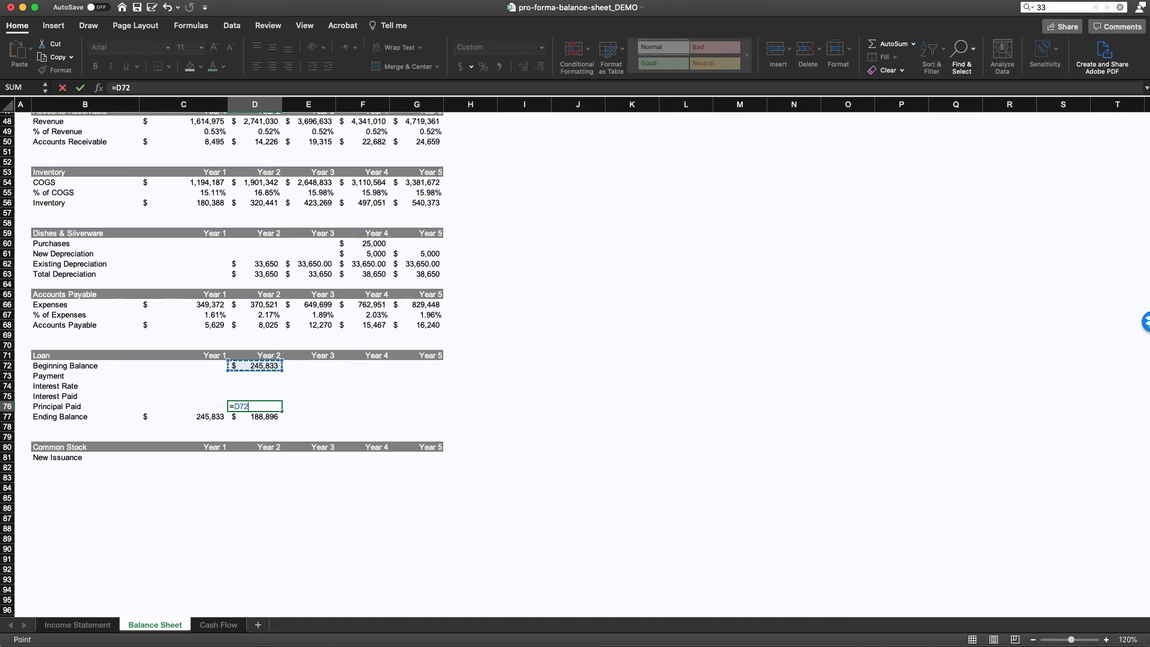
text(-)
key(Down)
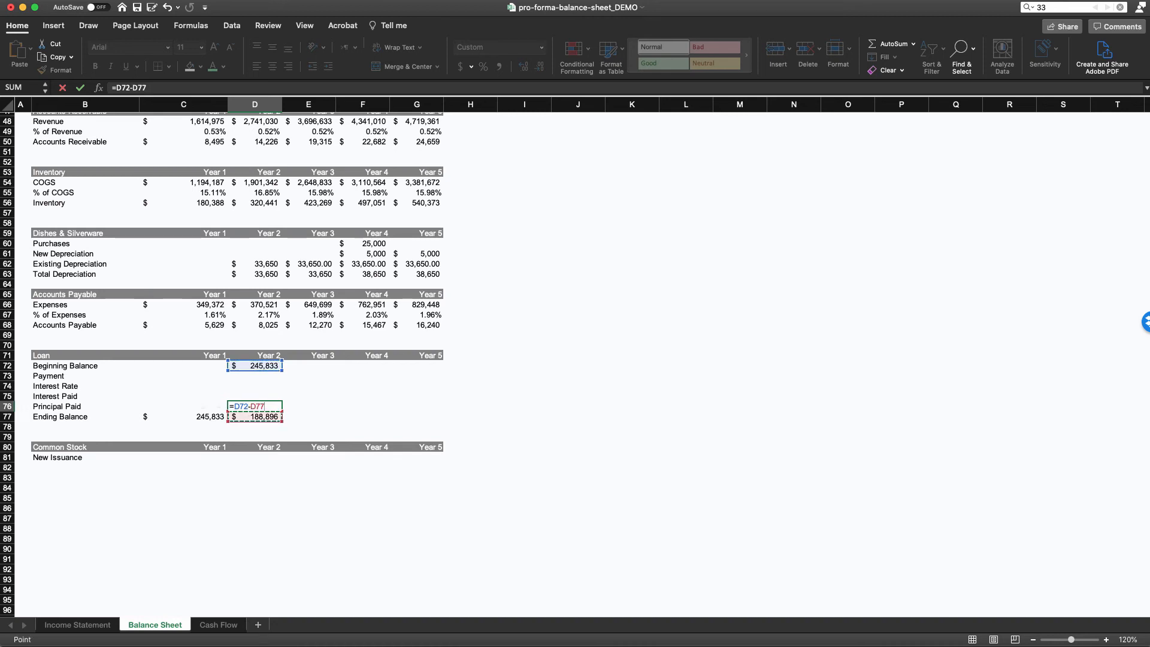
key(Return)
key(Up)
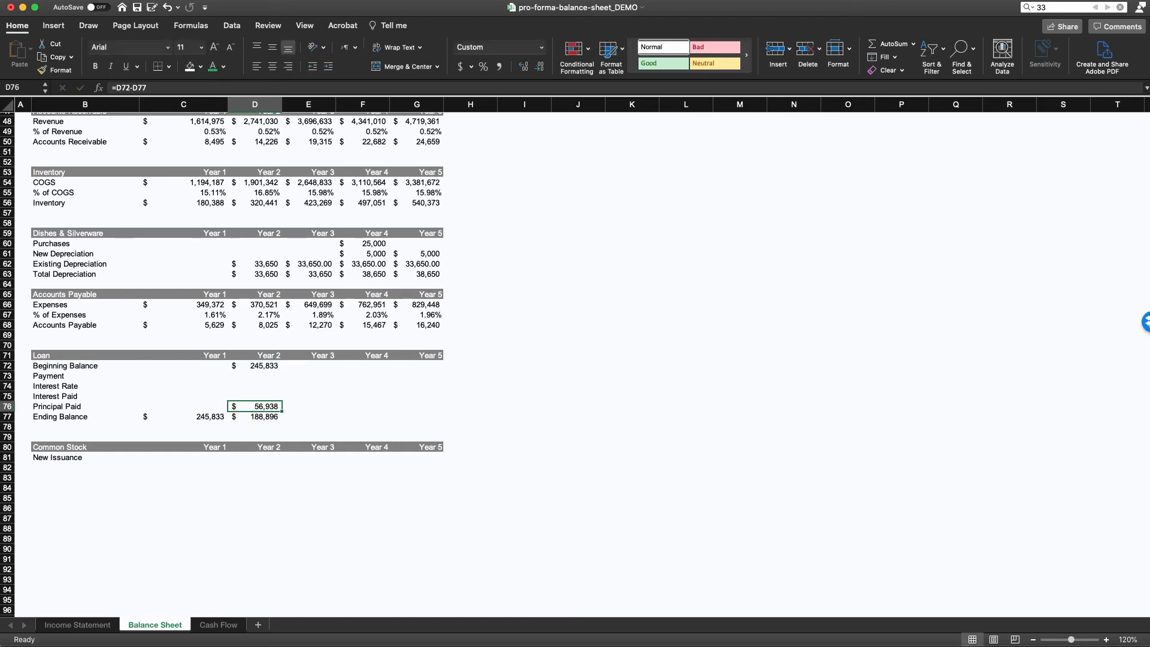
Step: Examine the Loan schedule's Year 2 Interest Rate and Interest Paid cells, D74 and D75
key(Down)
key(Down)
key(Up)
key(Up)
key(Up)
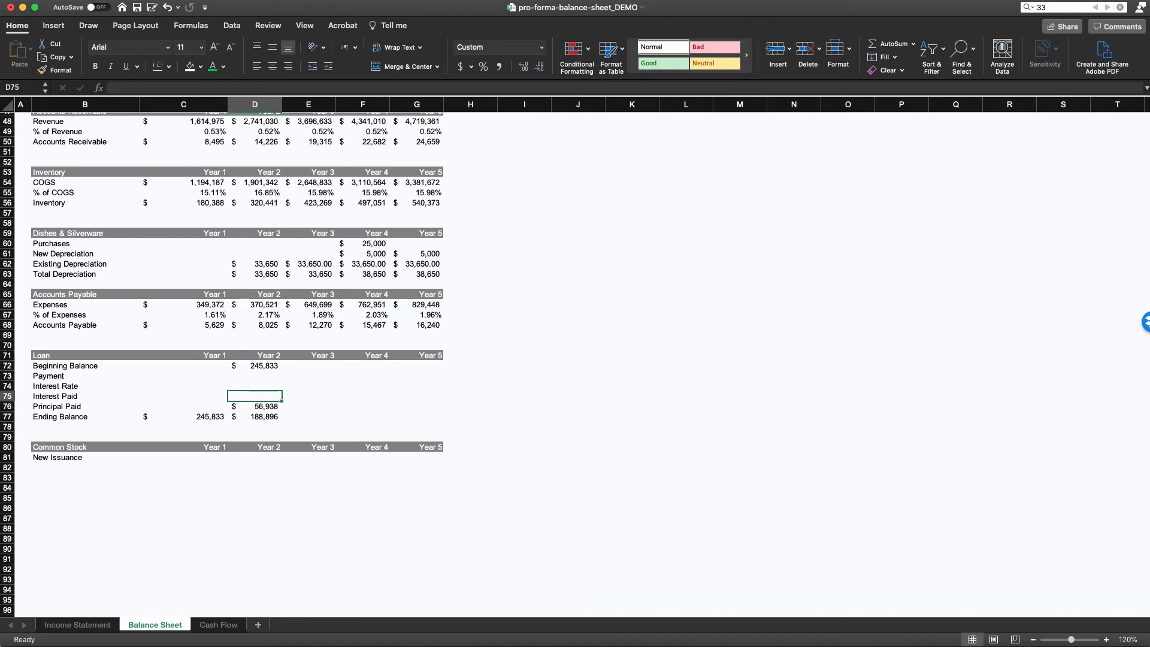
key(shift+Up)
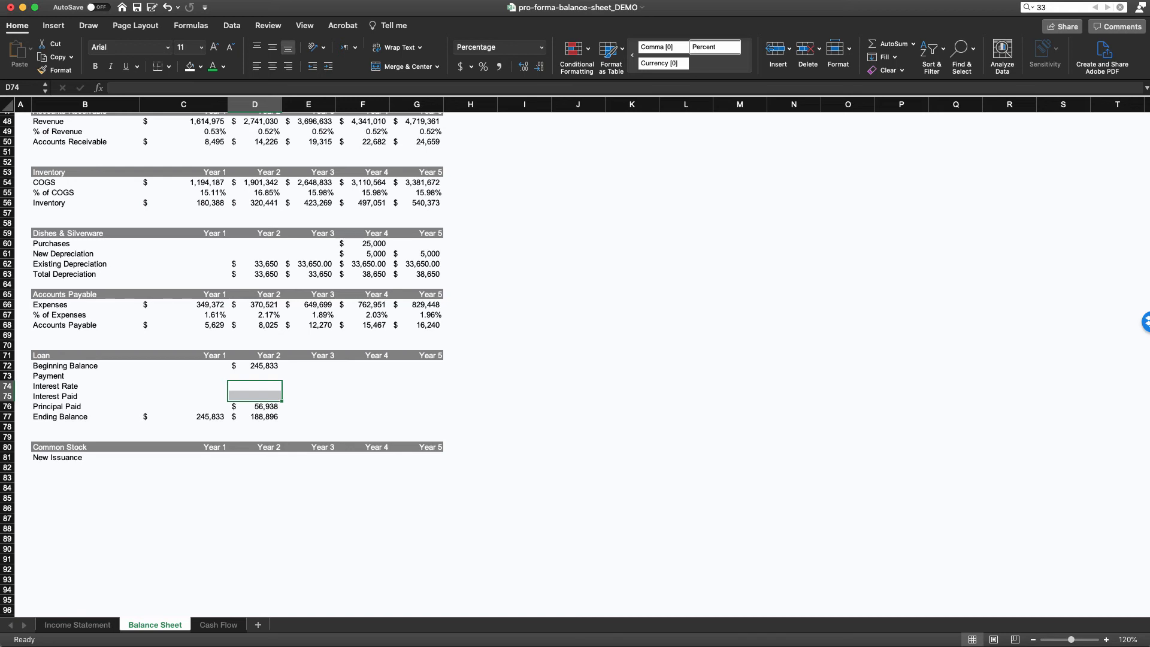
key(Down)
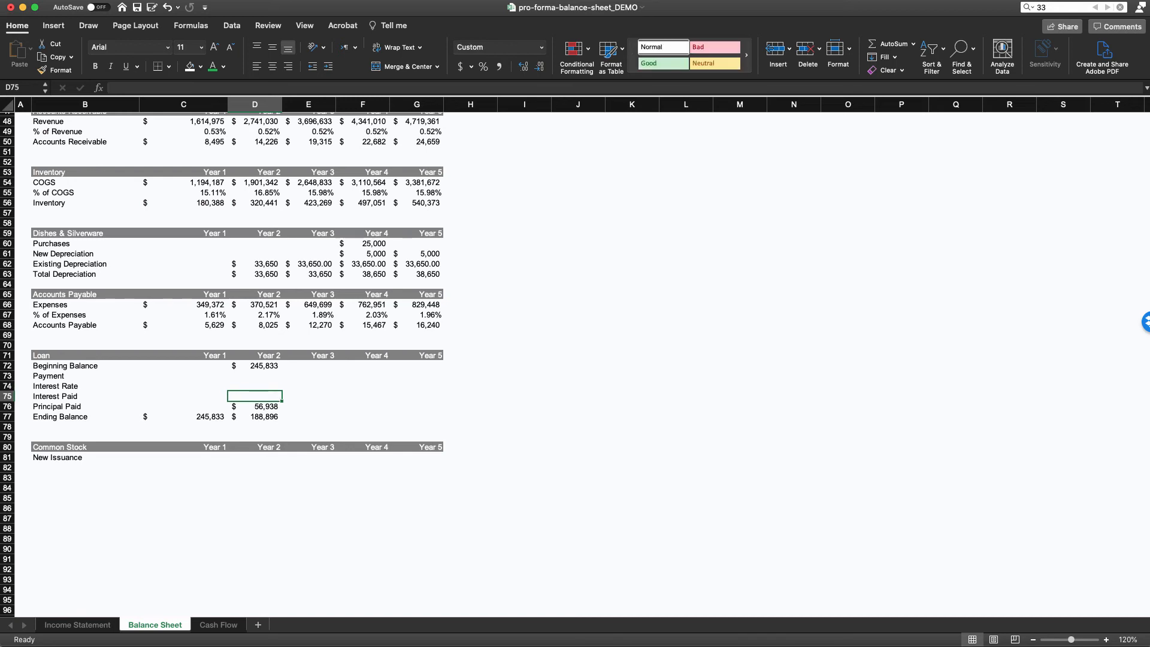
key(Up)
key(shift+Down)
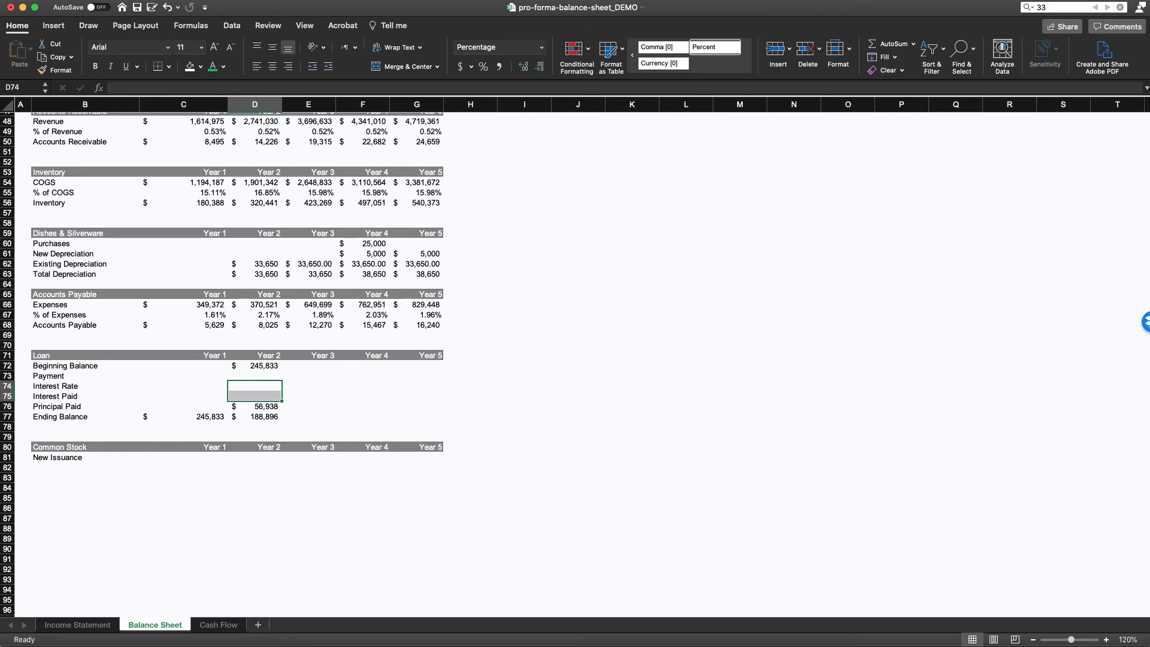
key(Down)
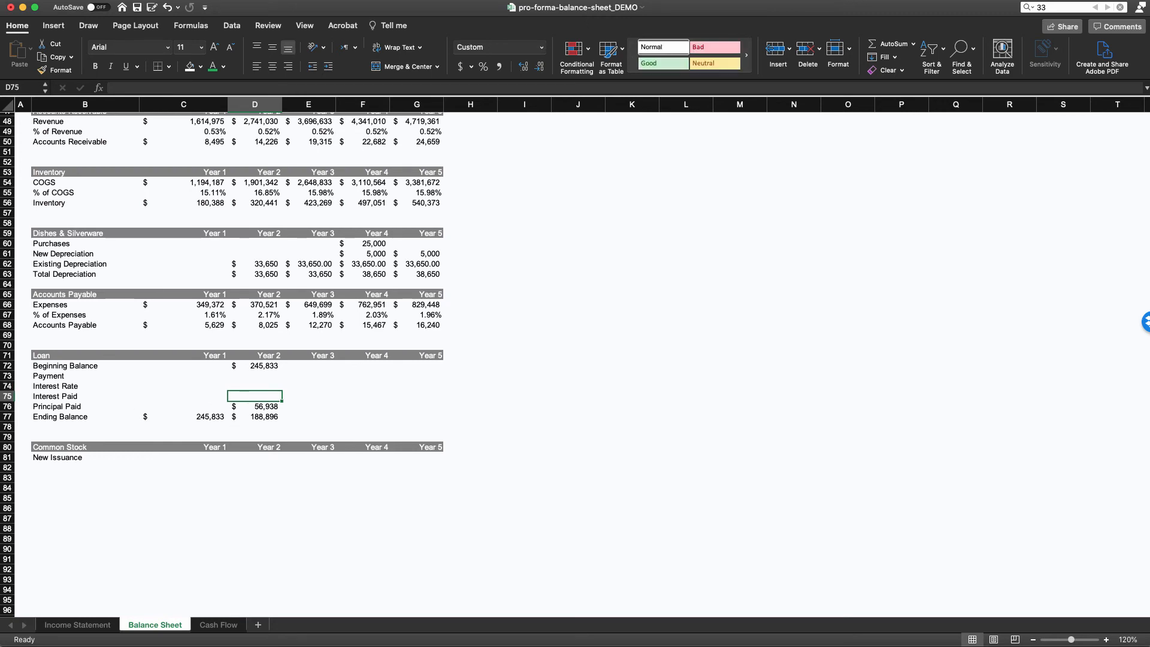
key(Up)
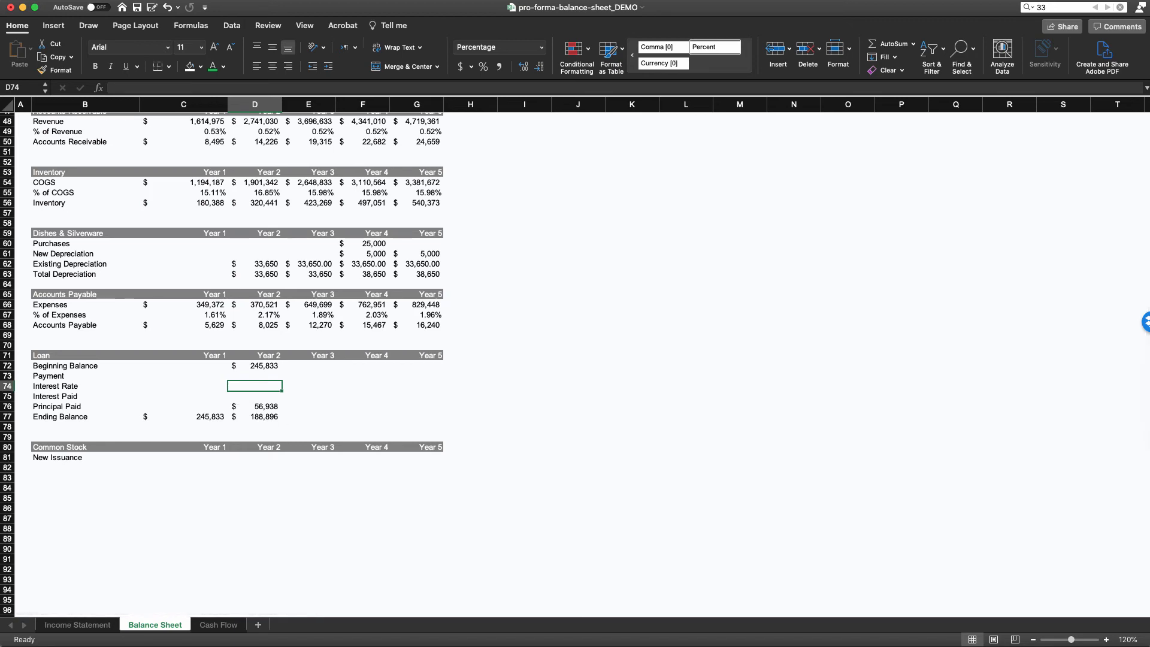
Step: Link the Year 2 Interest Paid in D75 to the Dec-20 Interest Expense with ='Income Statement'!D38
key(ctrl+Page_Up)
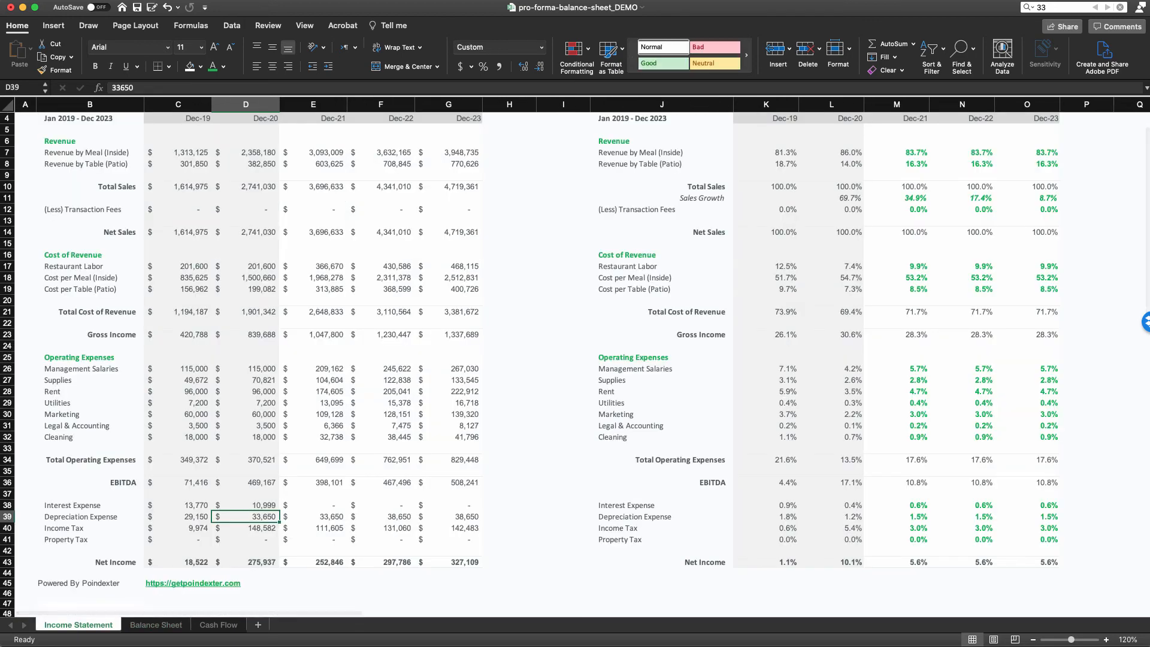
click(246, 506)
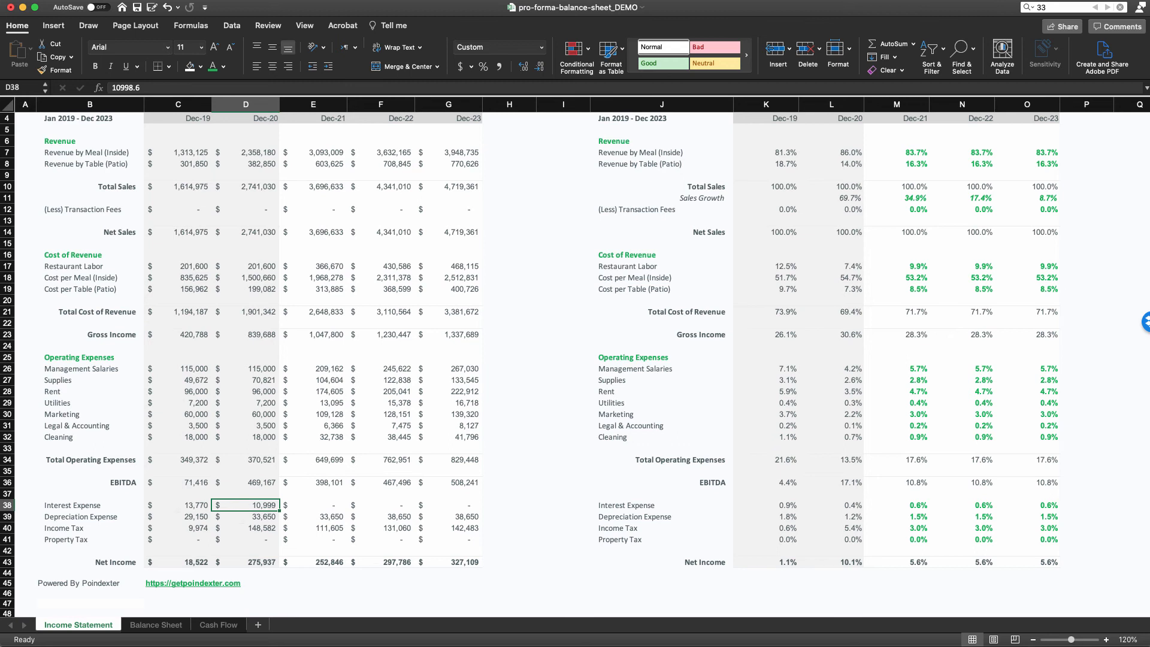
click(178, 506)
click(245, 506)
click(156, 625)
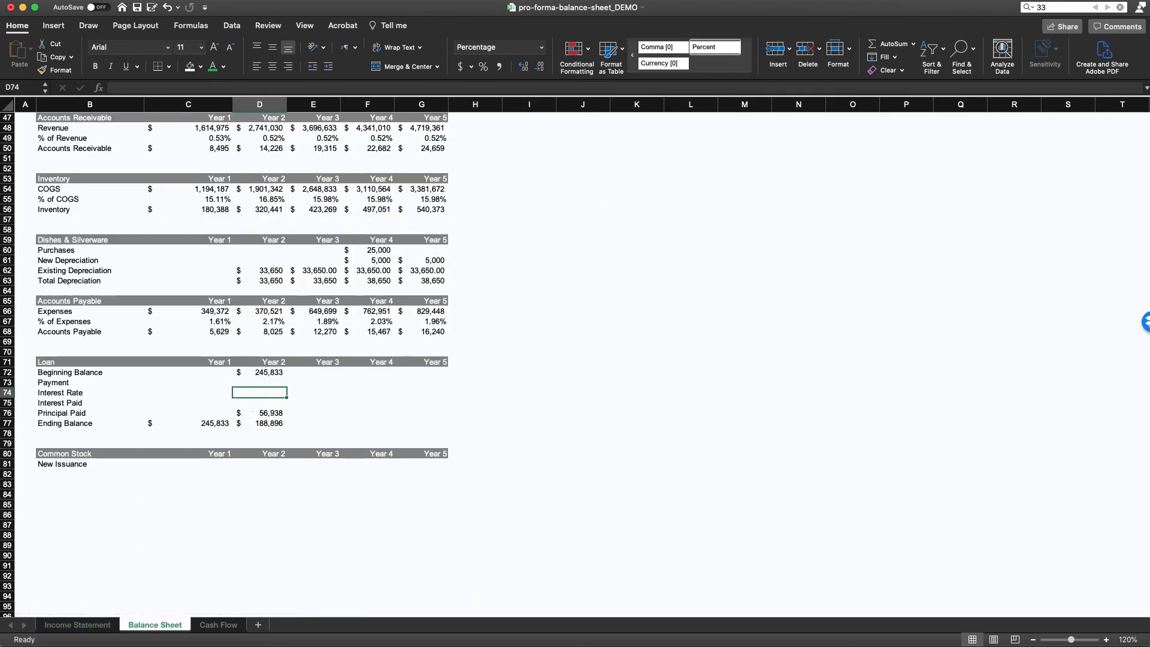
click(259, 403)
text(='Income Statement'!)
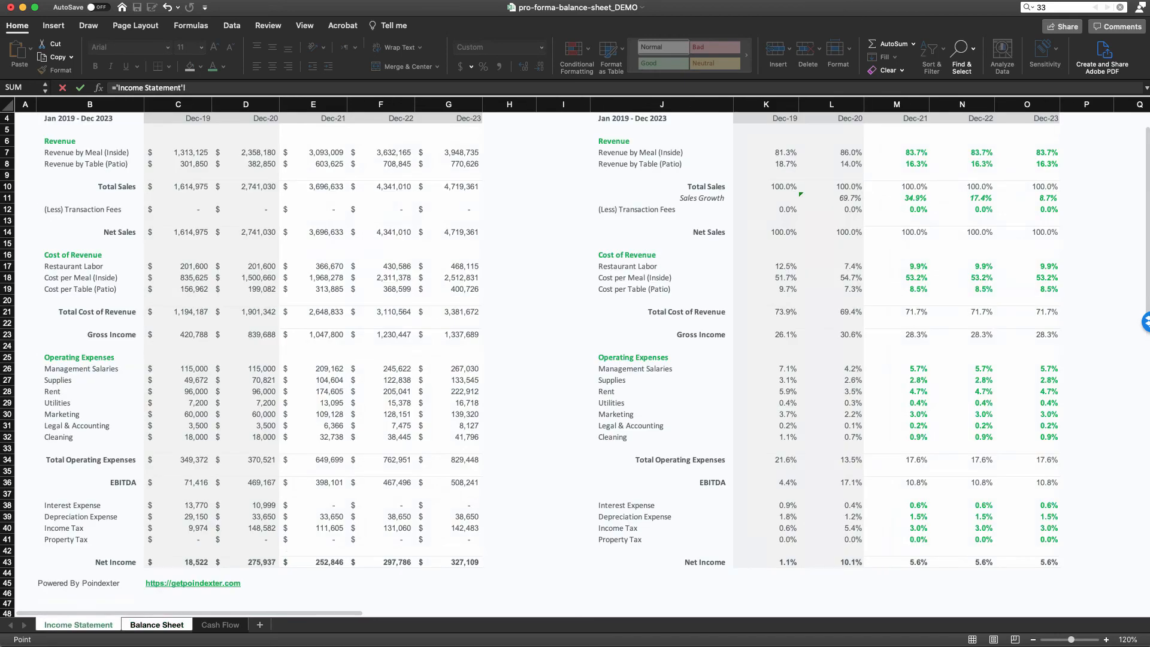
click(78, 625)
click(249, 505)
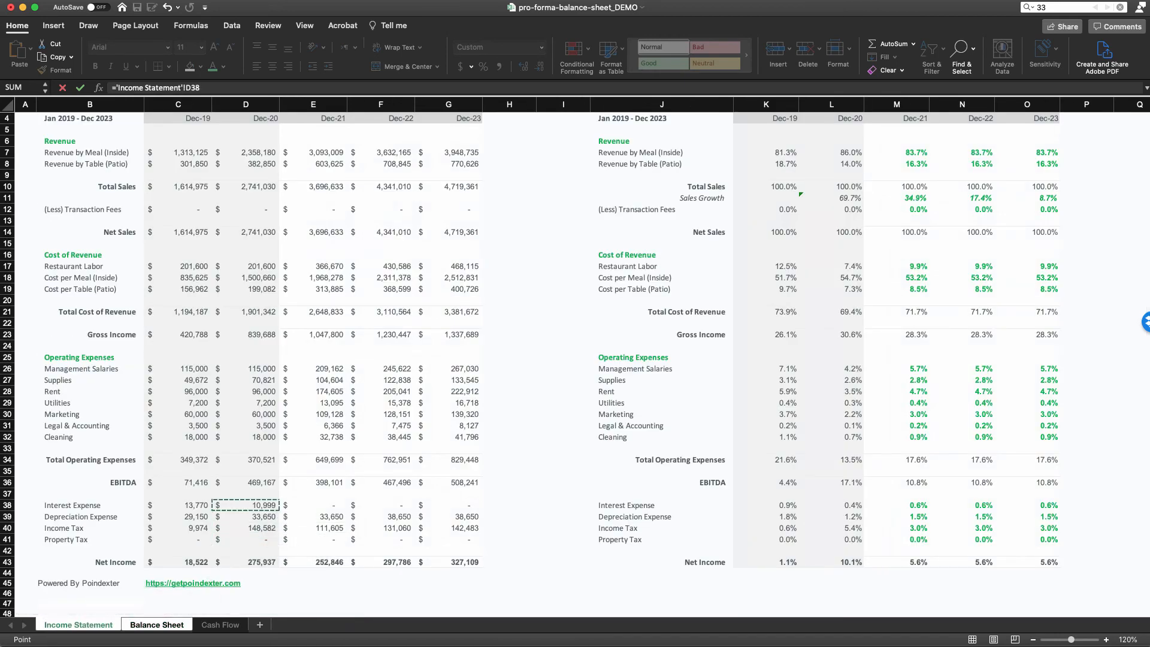
key(Return)
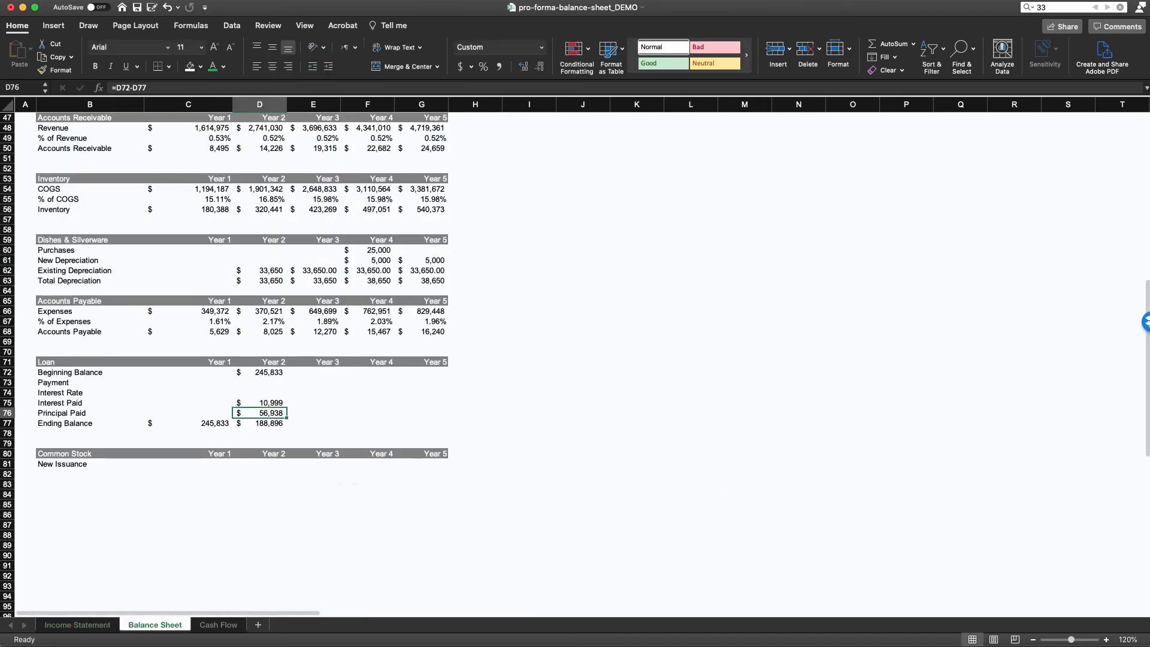
Step: Calculate the Loan schedule's Year 2 Payment in D73 as interest paid plus principal paid with =D75+D76
click(260, 475)
scroll(259, 475, up, 2)
click(259, 420)
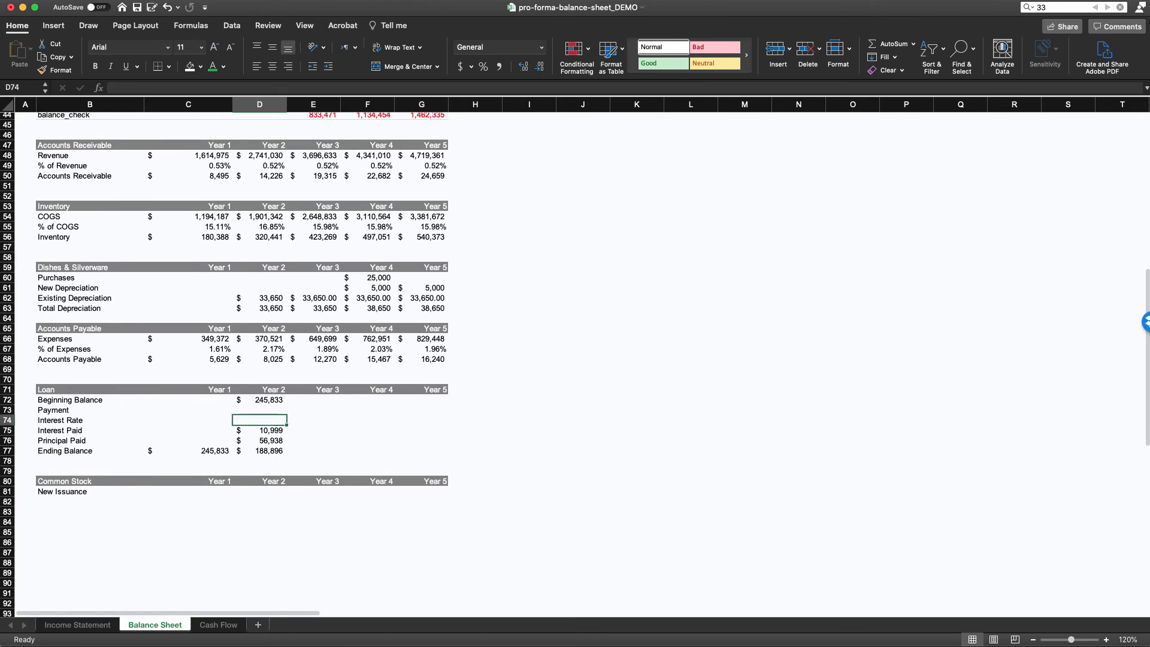
scroll(260, 421, up, 2)
click(260, 423)
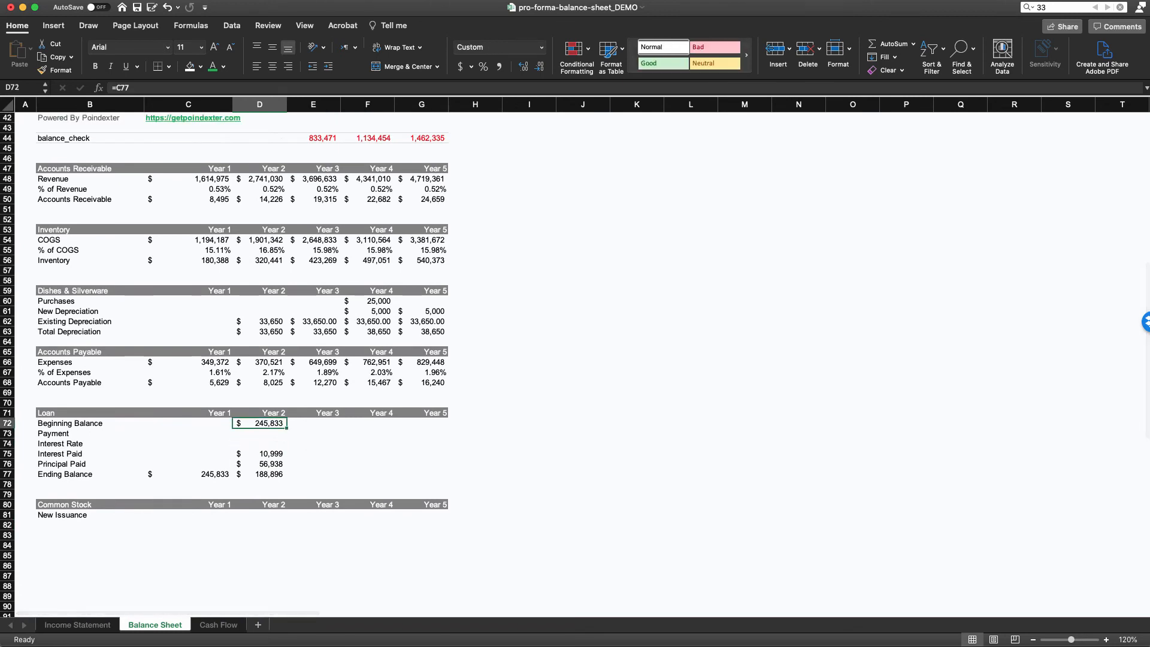
click(259, 433)
text(=)
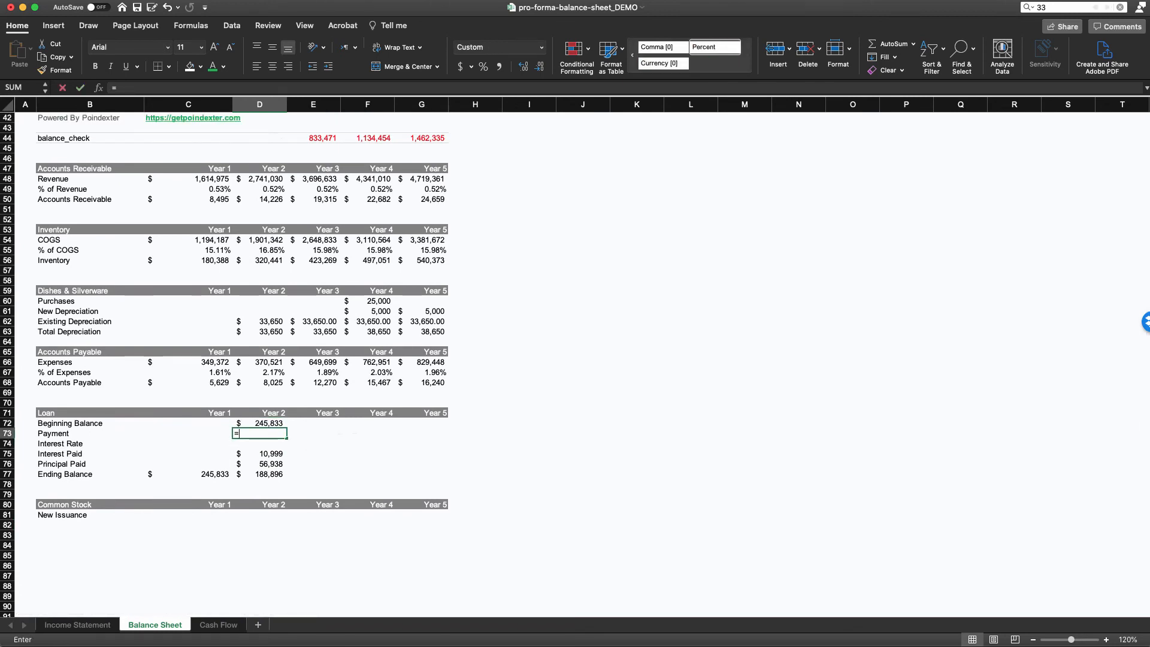
key(Down)
key(Down)
text(+)
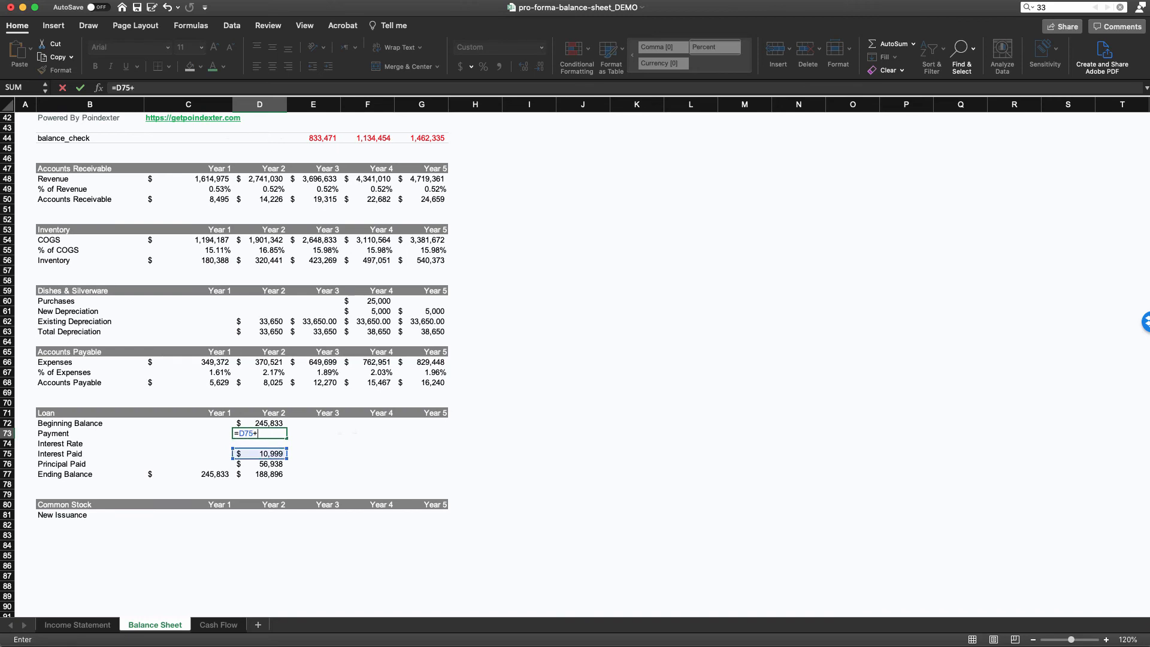
key(Down)
key(Down)
key(Down)
key(Return)
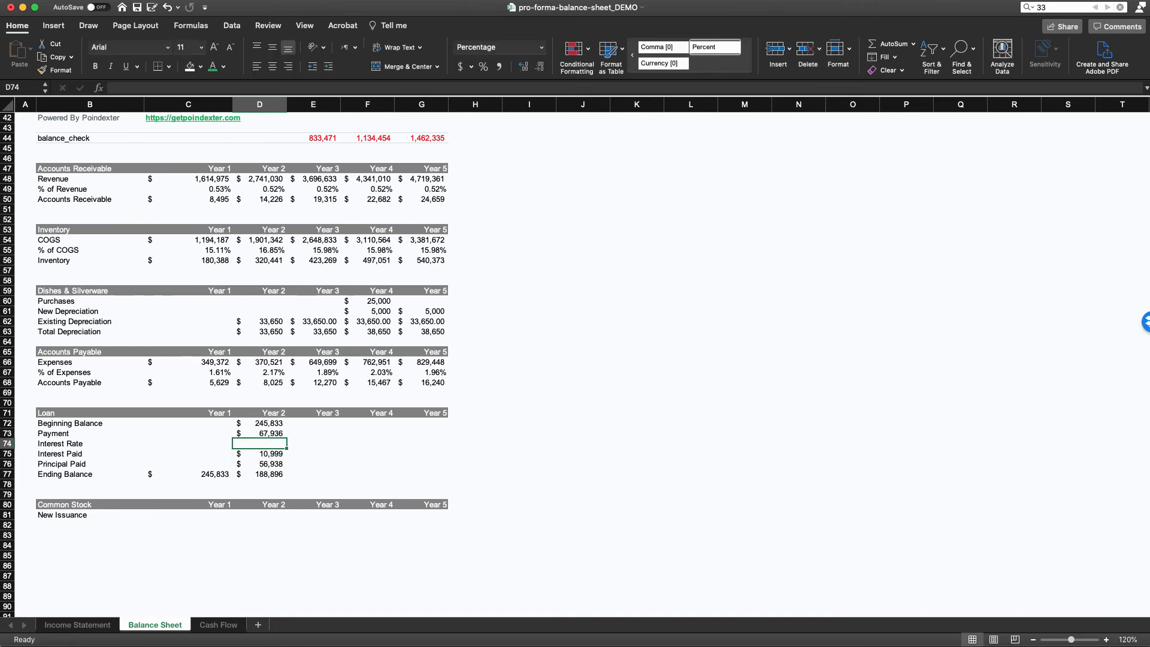
Step: Set the Year 3 Payment in E73 to =D73 and copy the formula across to Years 4 and 5
key(Up)
key(Right)
text(=)
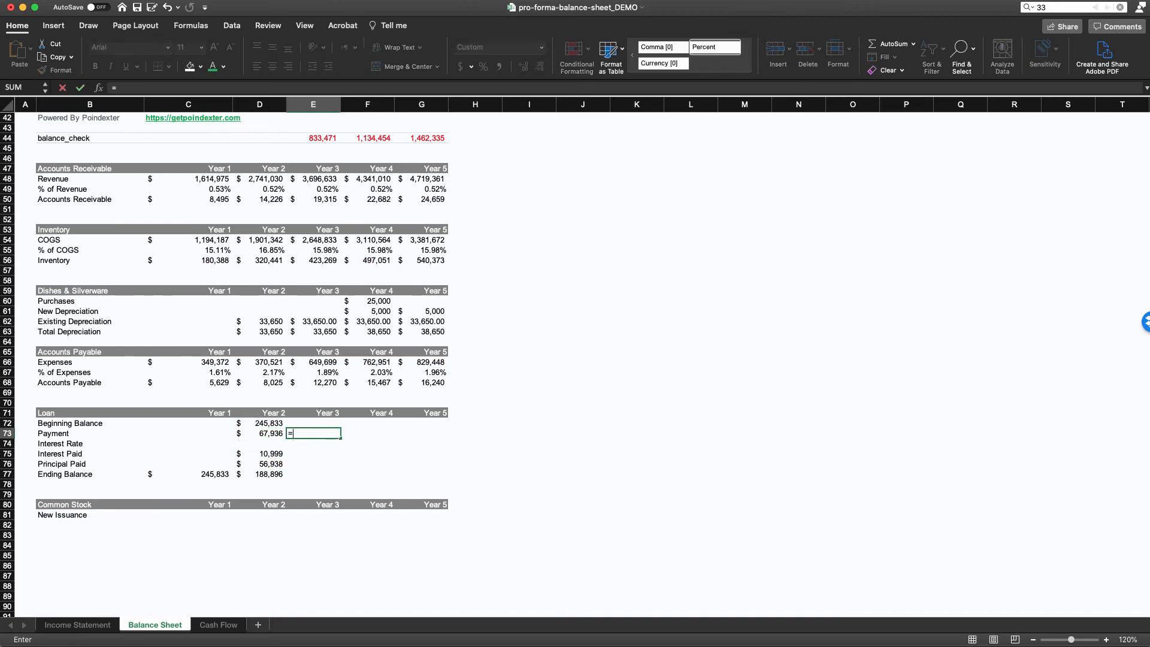
key(Left)
key(Return)
key(Up)
key(super+c)
key(shift+Right)
key(shift+Right)
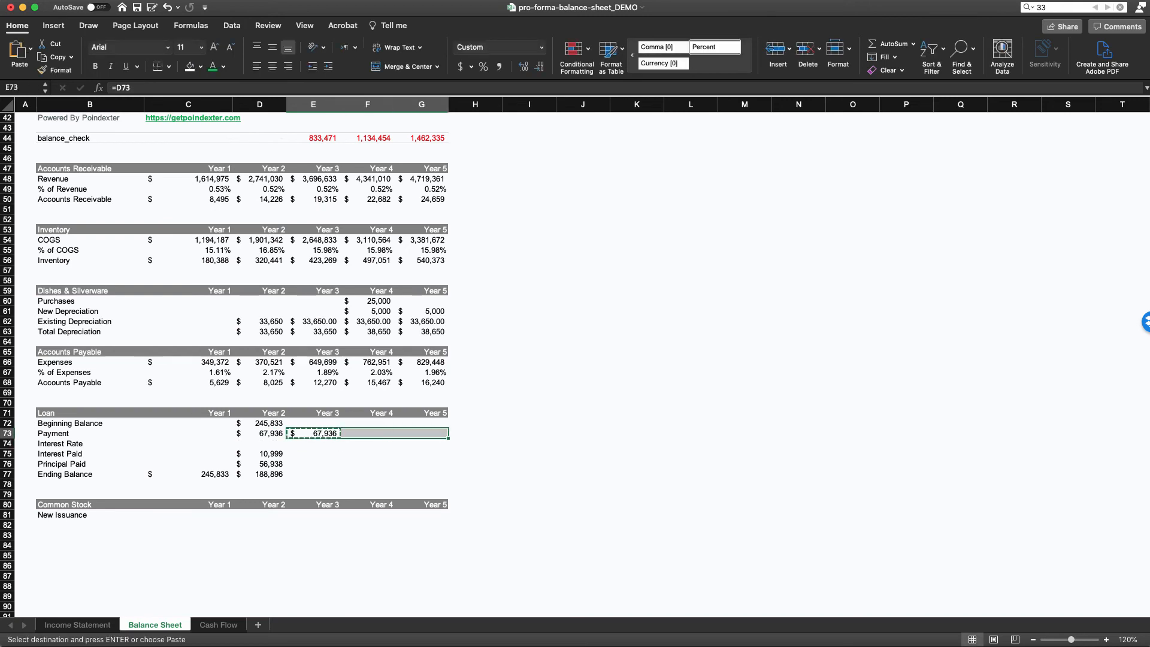
key(super+v)
Step: Calculate the Loan schedule's Year 2 Interest Rate in D74 as interest paid over beginning balance with =D75/D72
key(Down)
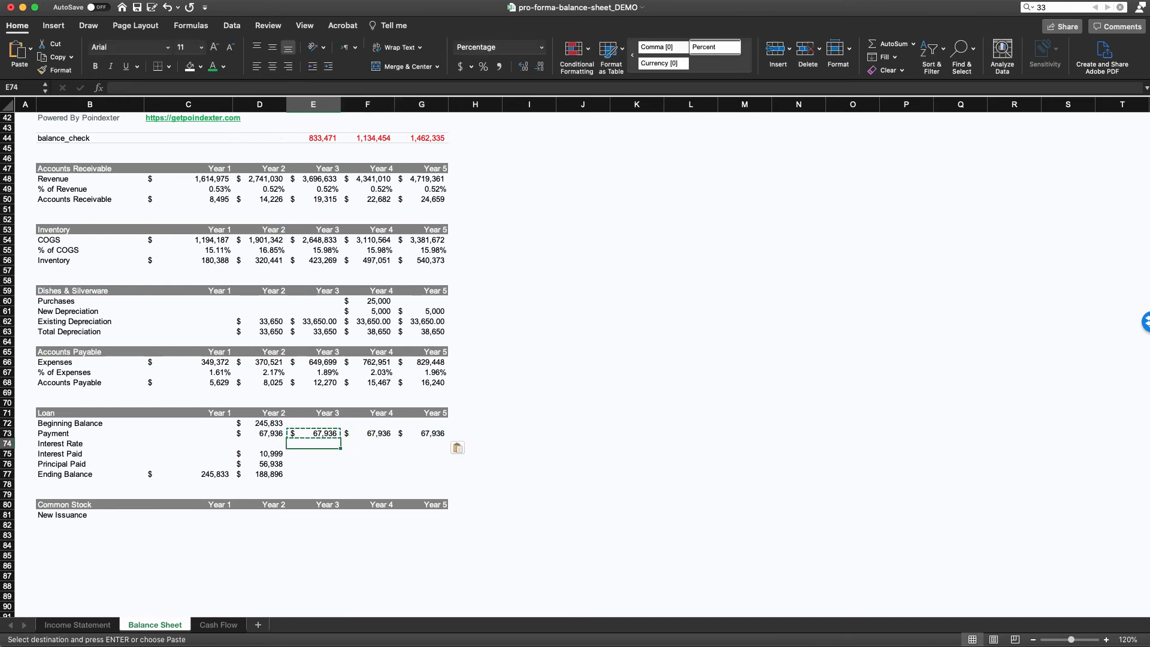
key(Left)
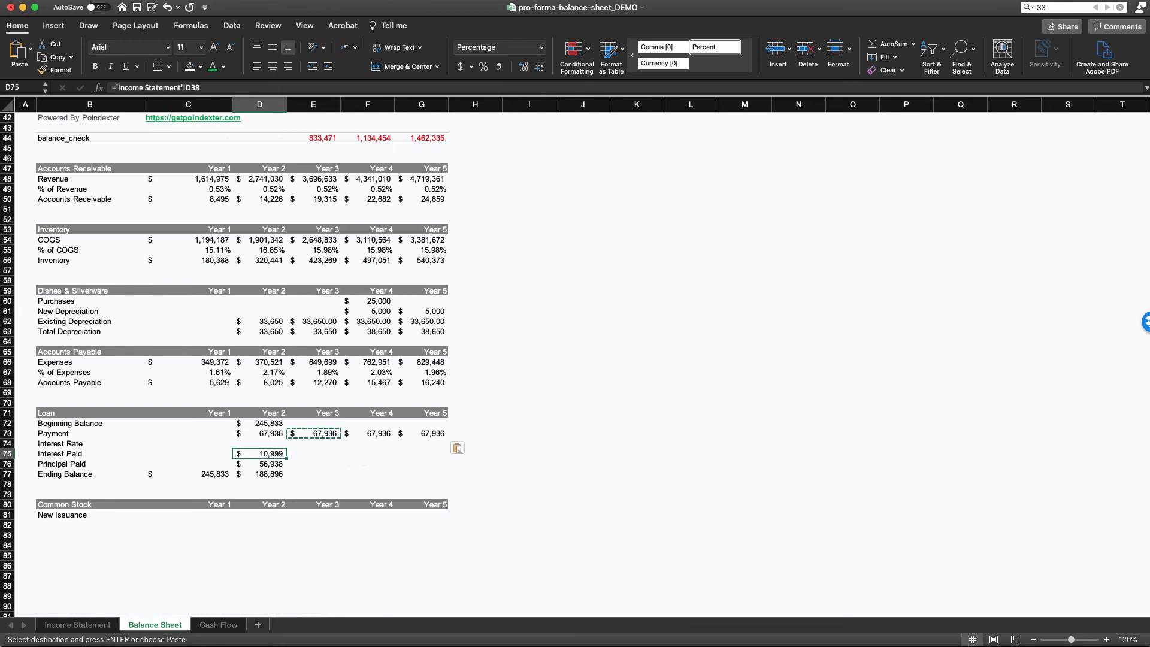
text(=)
key(Down)
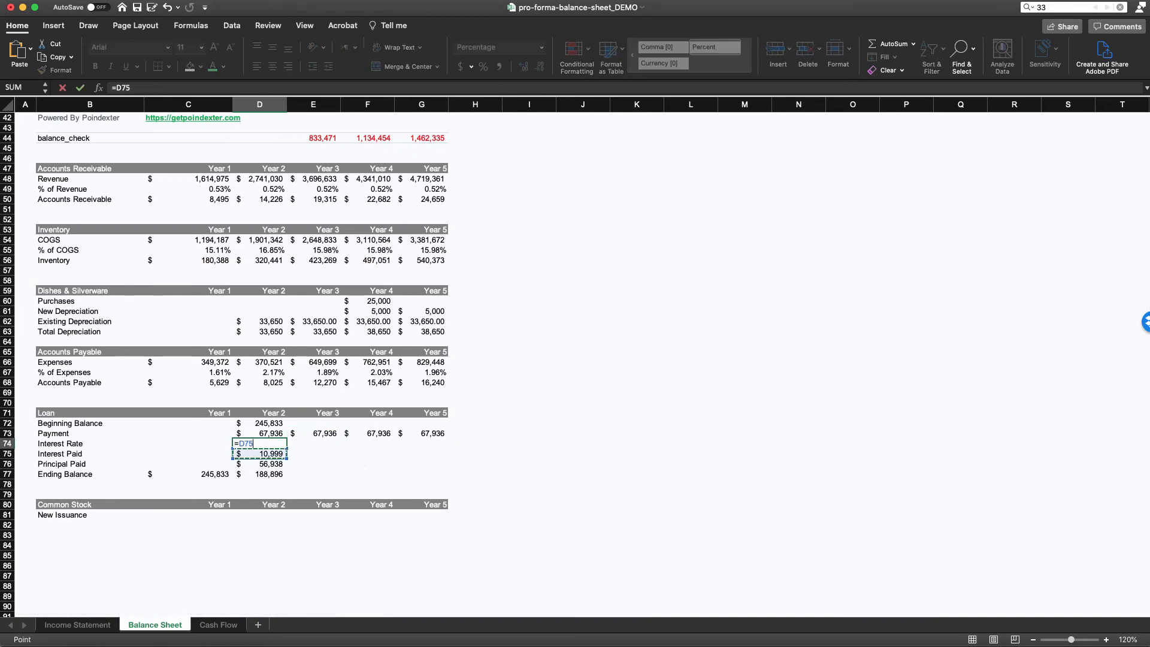
text(/)
key(Up)
key(Up)
key(Return)
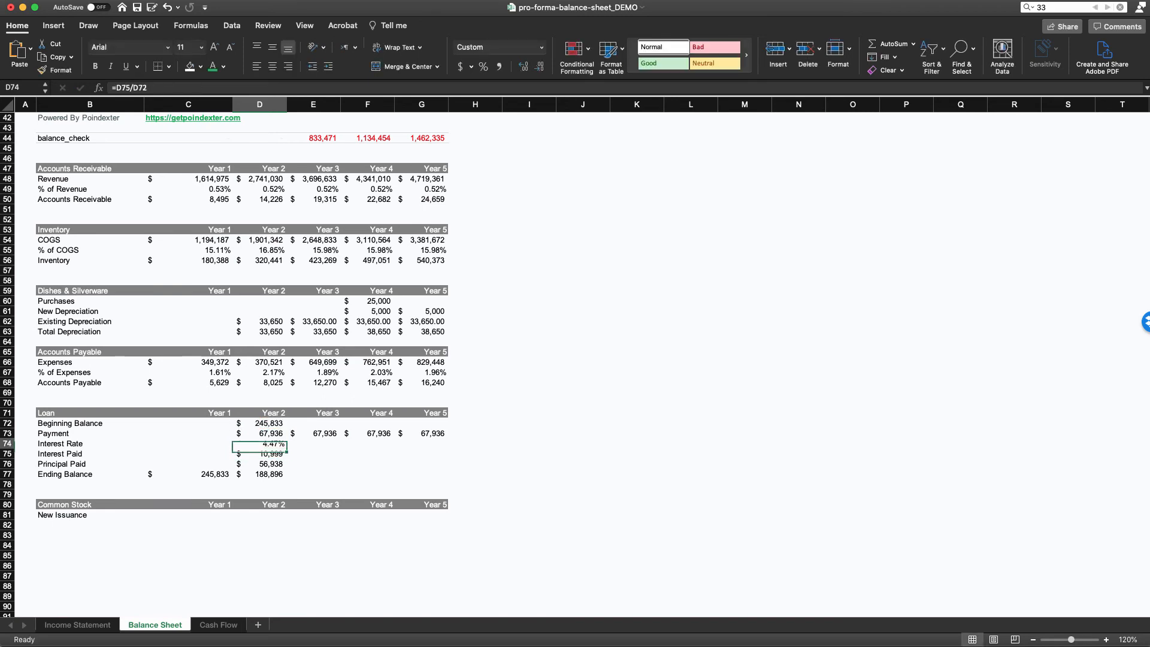
Step: Copy the Year 2 Interest Rate formula from D74 across Years 3 to 5 and check the copied Year 3 formula
key(Up)
key(super+c)
key(shift+Right)
key(shift+Right)
key(shift+Right)
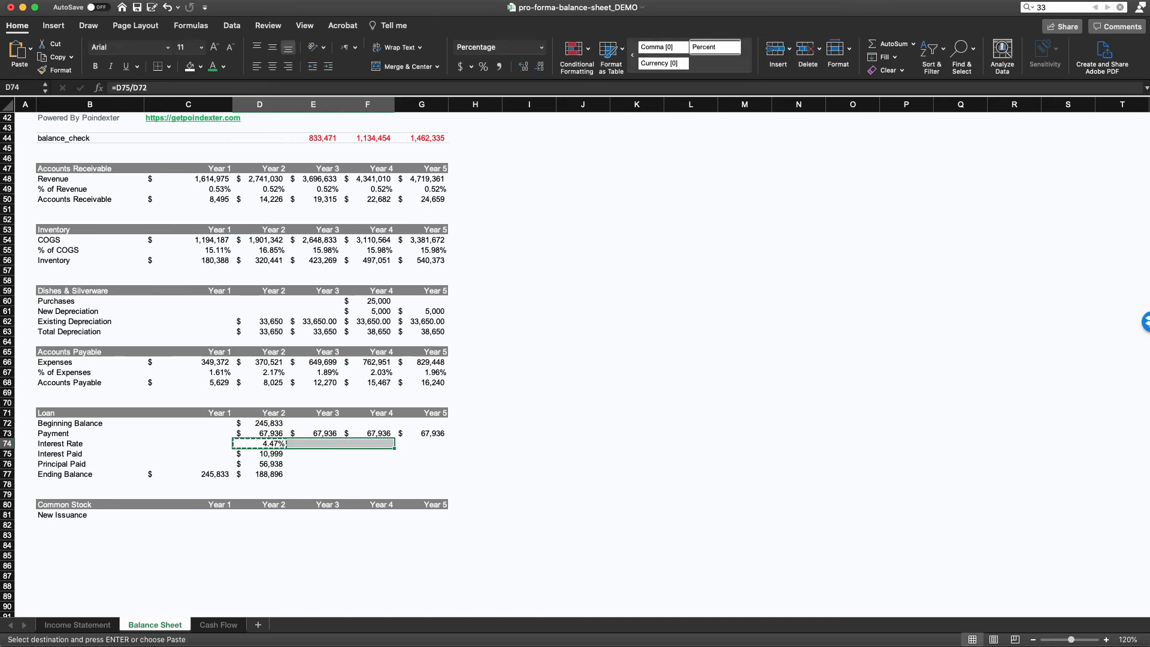
key(super+v)
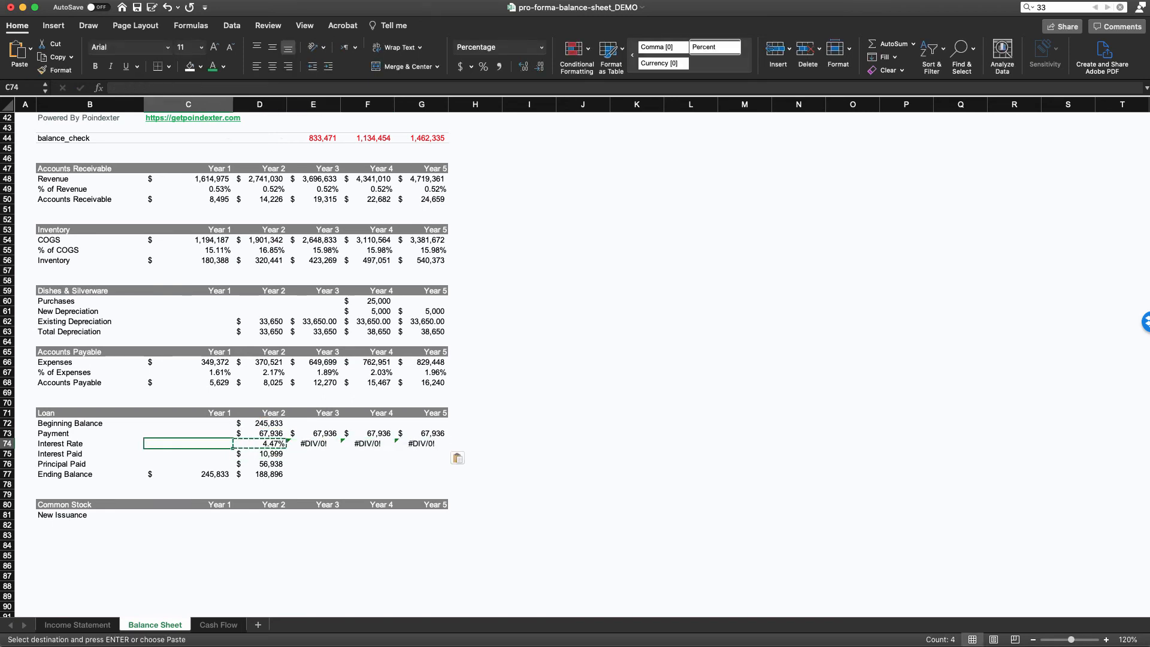
key(Right)
key(F2)
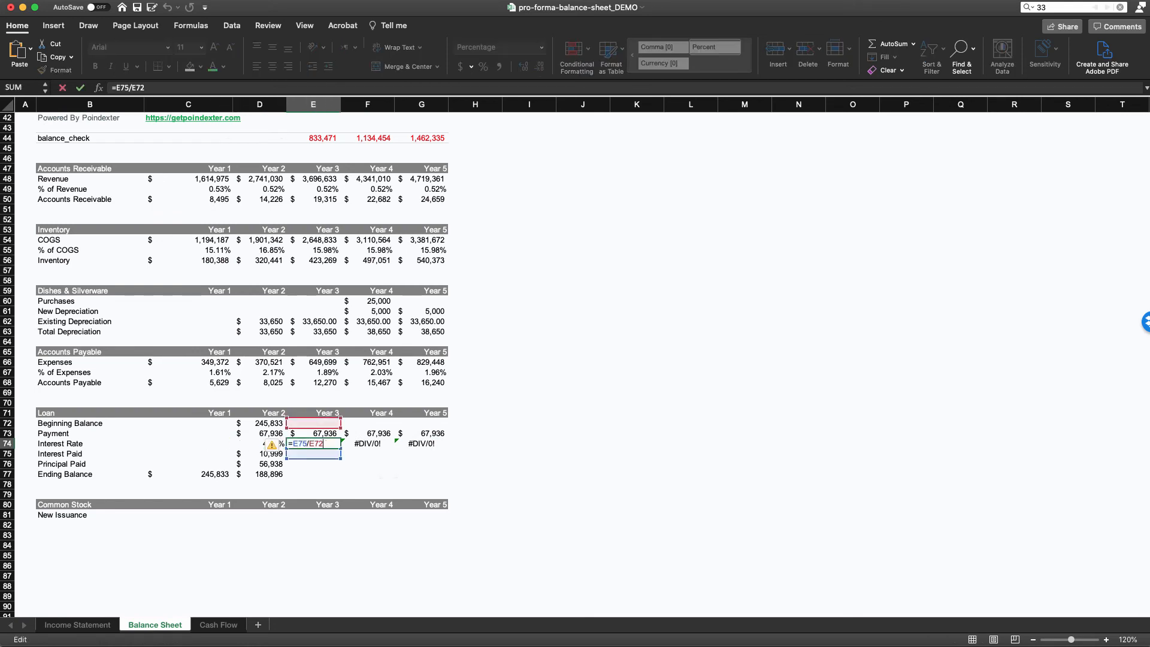
key(Return)
key(Up)
key(Left)
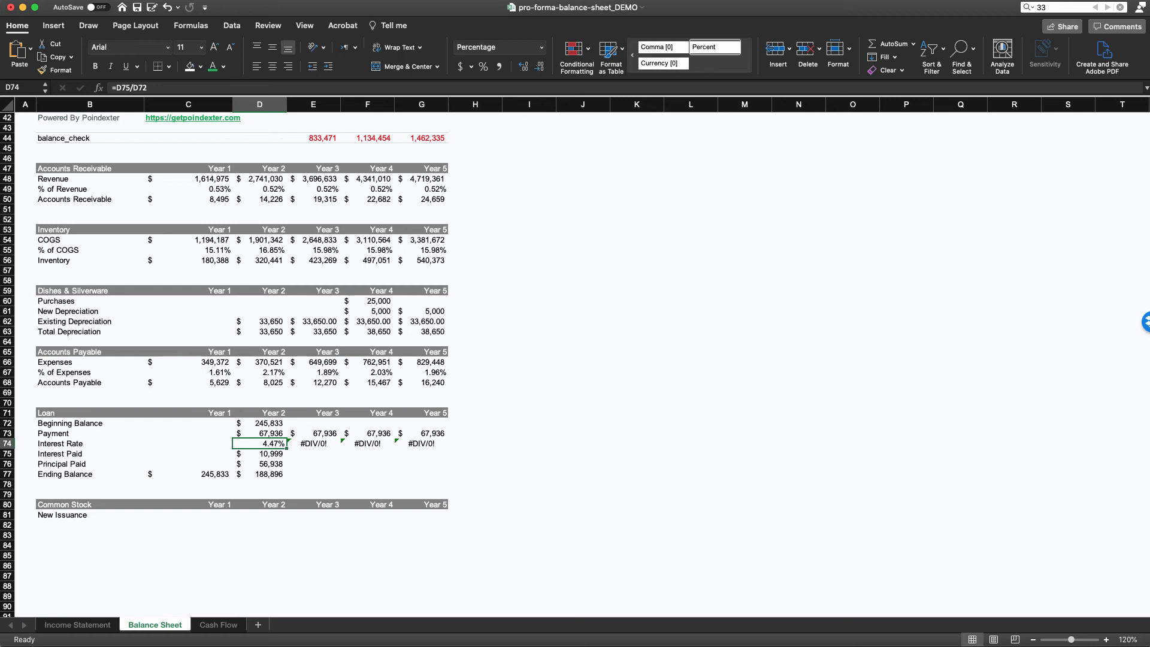
Step: Link the Loan schedule's Year 3 Beginning Balance in E72 to the Year 2 Ending Balance with =D77
key(Right)
key(Down)
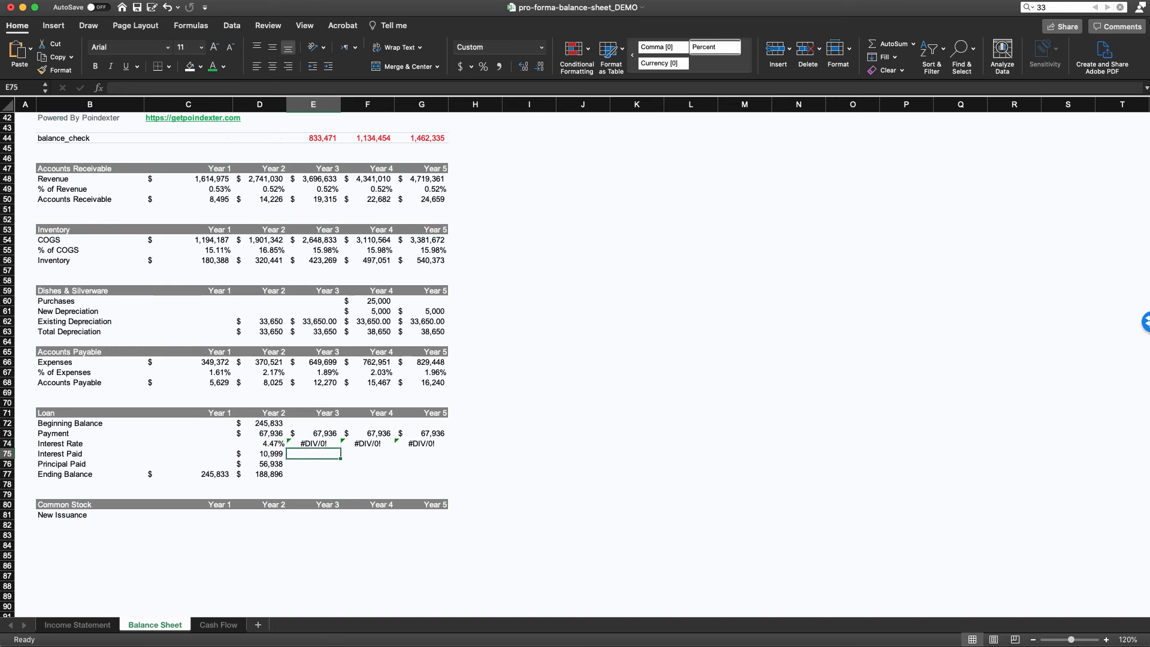
key(Up)
key(Up)
key(Up)
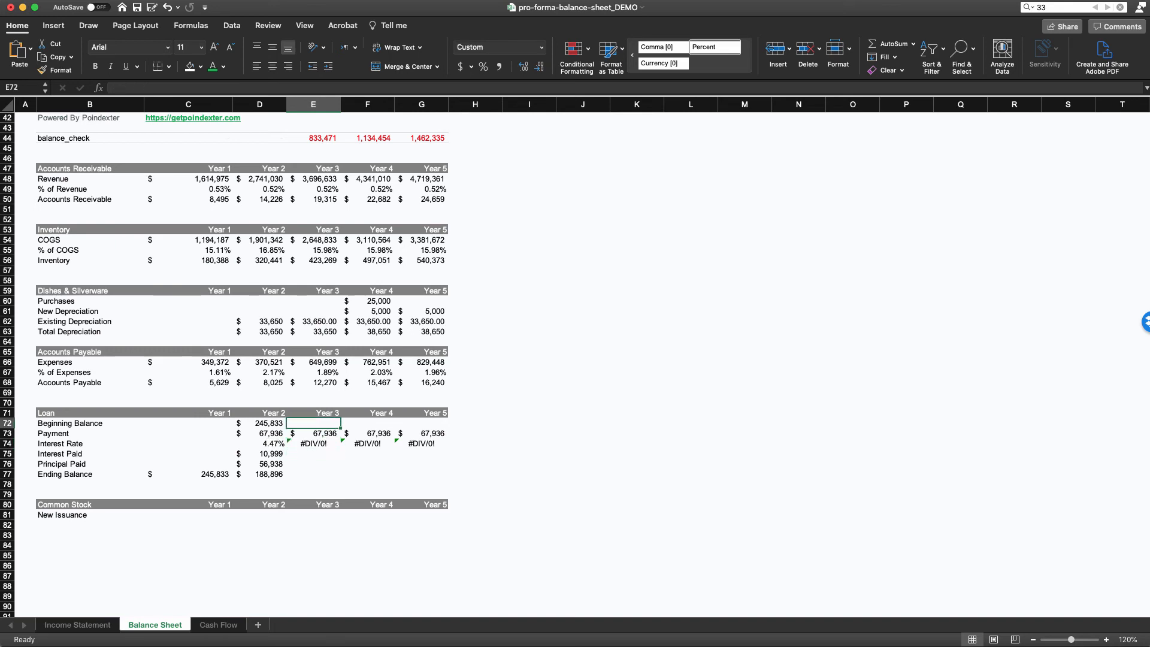
text(=)
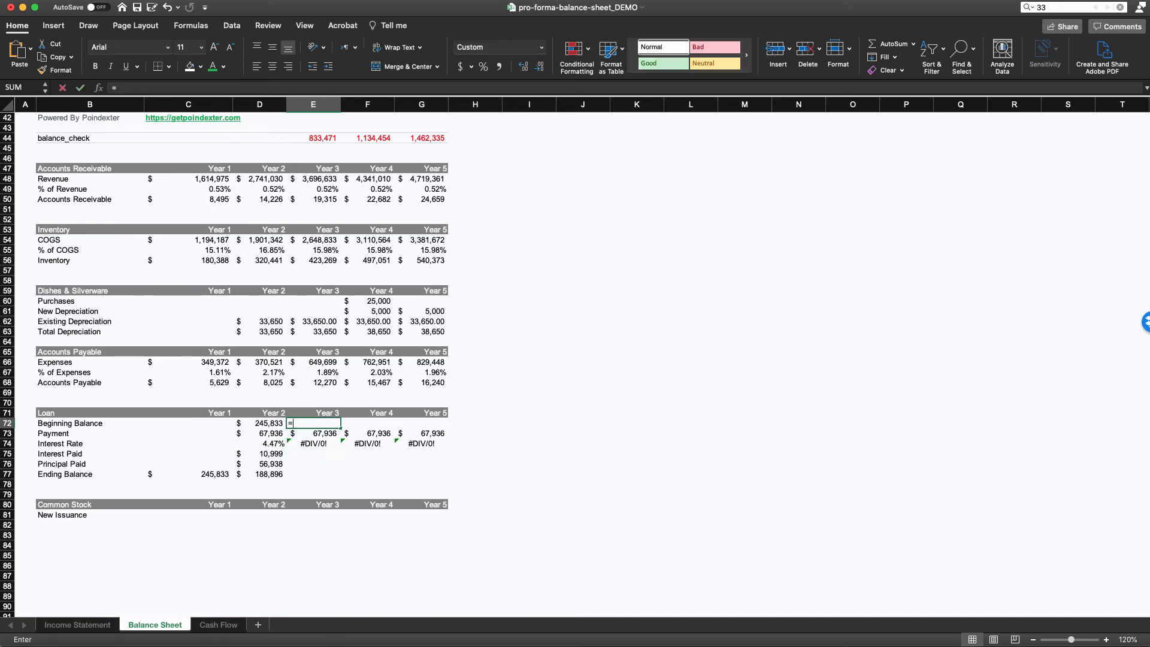
key(Down)
key(Down)
key(Down)
key(Down)
key(Down)
key(Left)
key(Return)
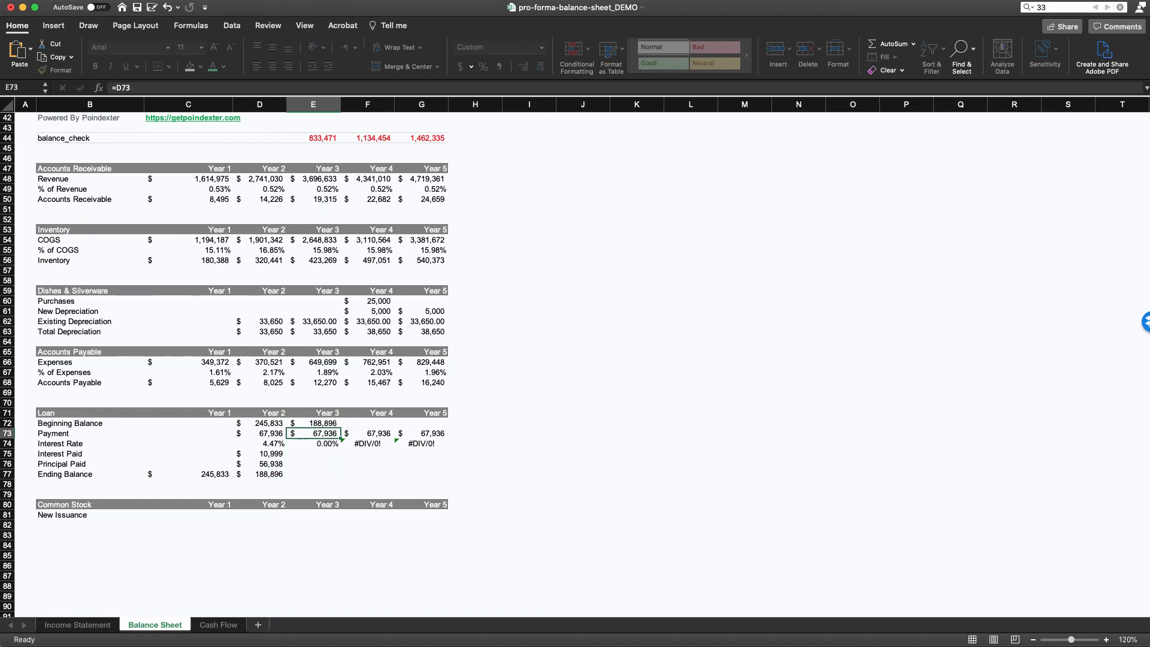
Step: Copy the Year 3 Beginning Balance formula in E72 across to Years 4 and 5
key(Up)
key(cmd+c)
key(shift+Right)
key(shift+Right)
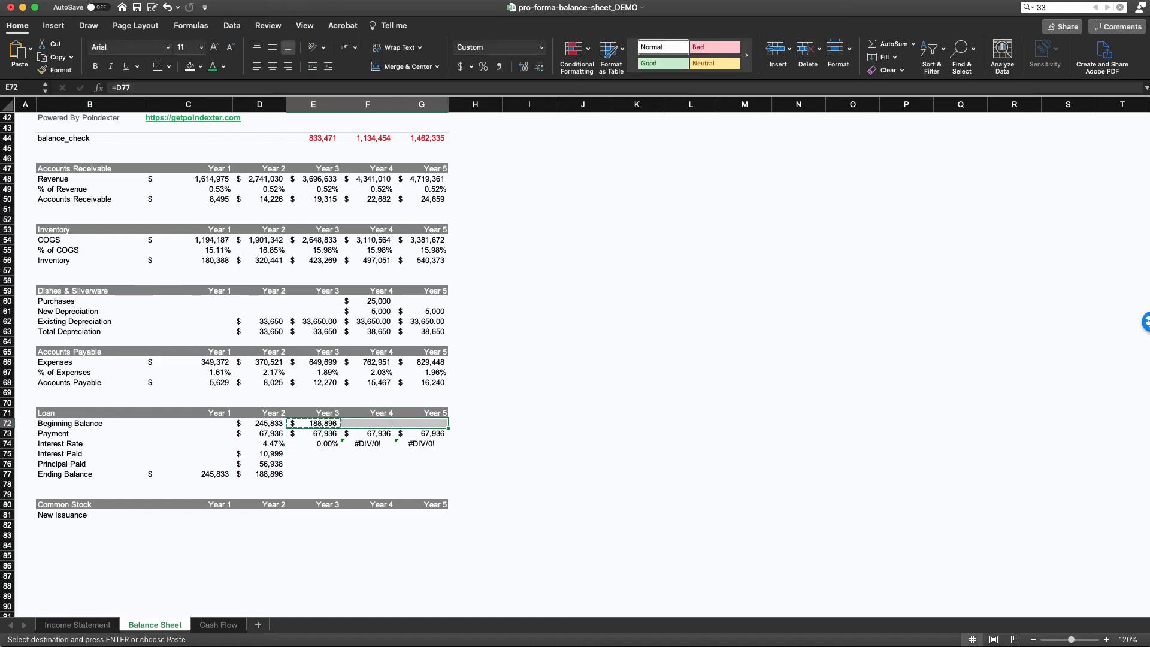
key(super+v)
Step: Set the Loan schedule's Year 3 Interest Rate in E74 equal to the Year 2 rate with =D74
key(Down)
key(Down)
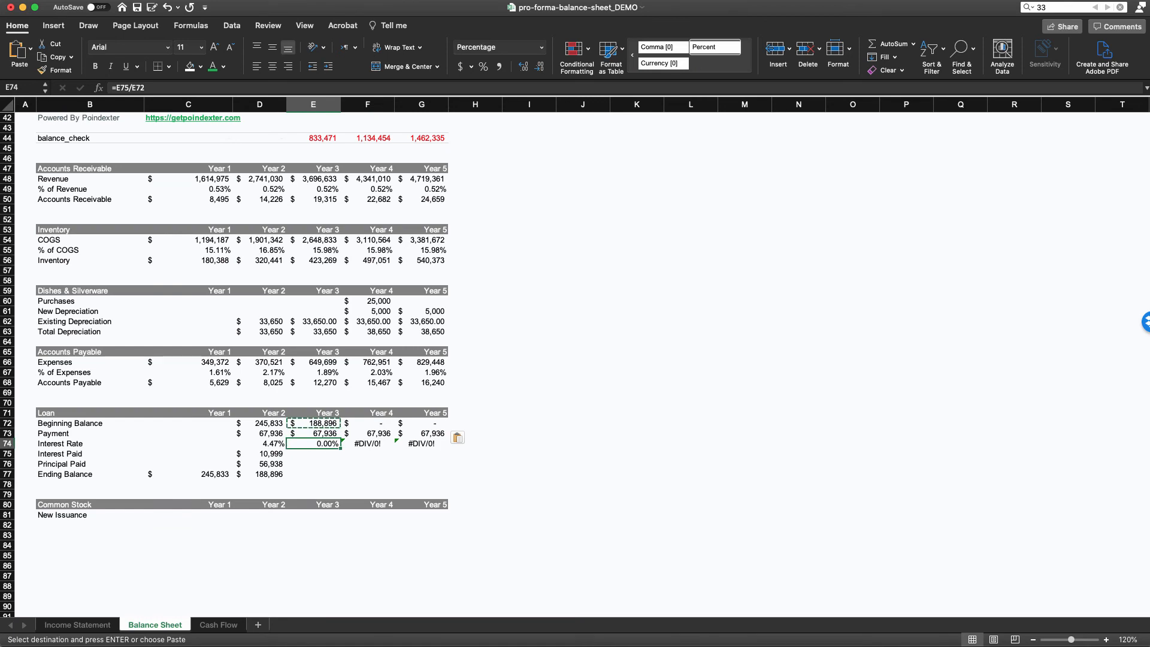
key(Down)
key(Down)
key(Down)
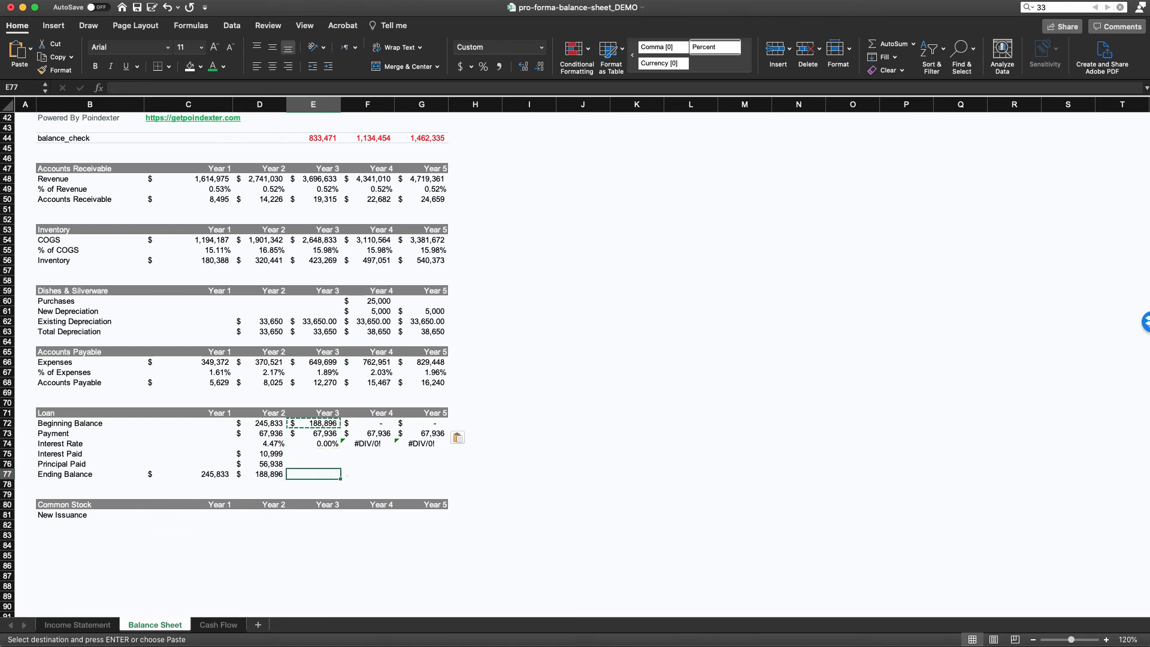
key(Up)
key(Up)
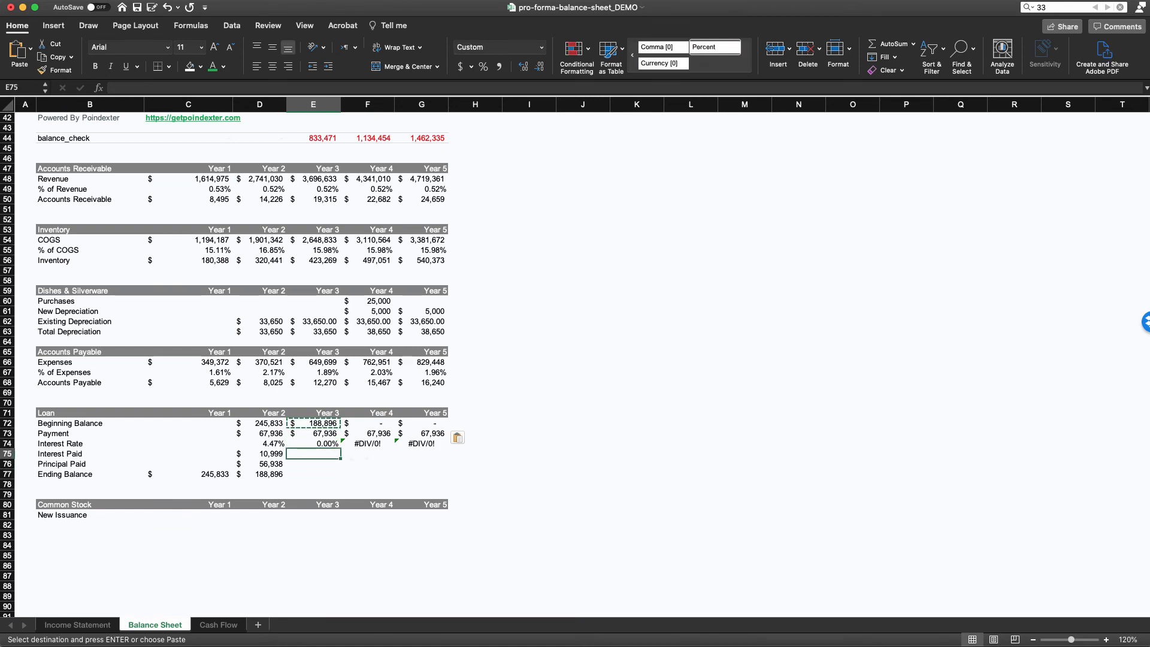
text(=)
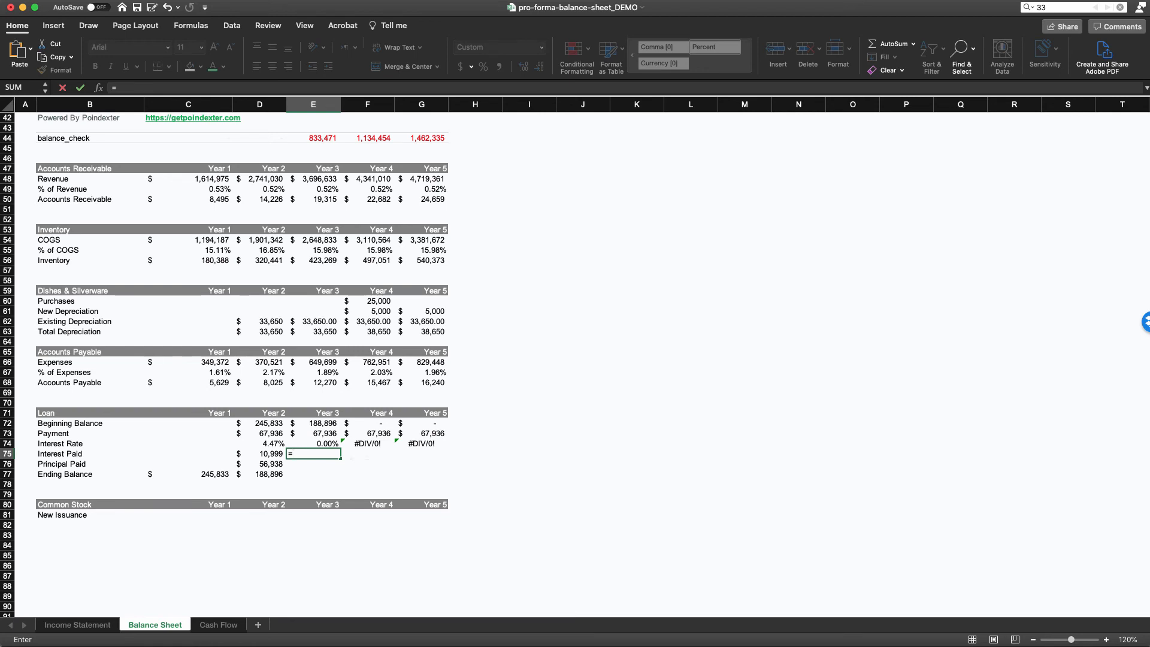
key(Up)
text(=)
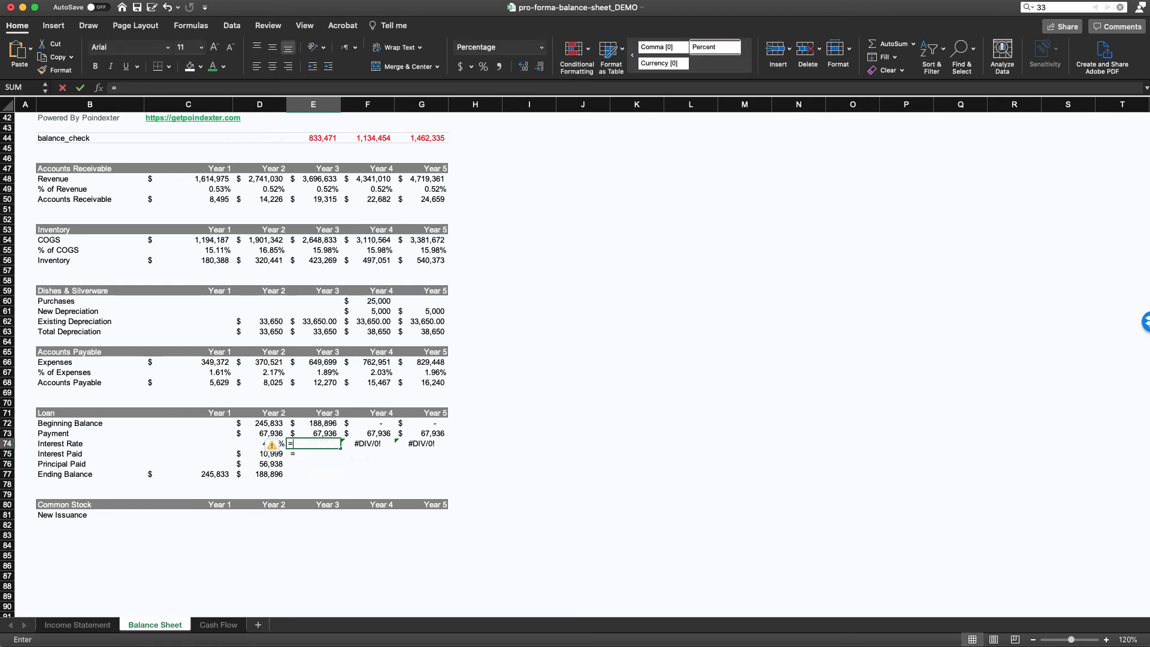
key(Left)
key(Return)
Step: Copy the Year 3 Interest Rate formula in E74 across to Years 4 and 5
key(Up)
key(super+c)
key(shift+Right)
key(shift+Right)
key(super+v)
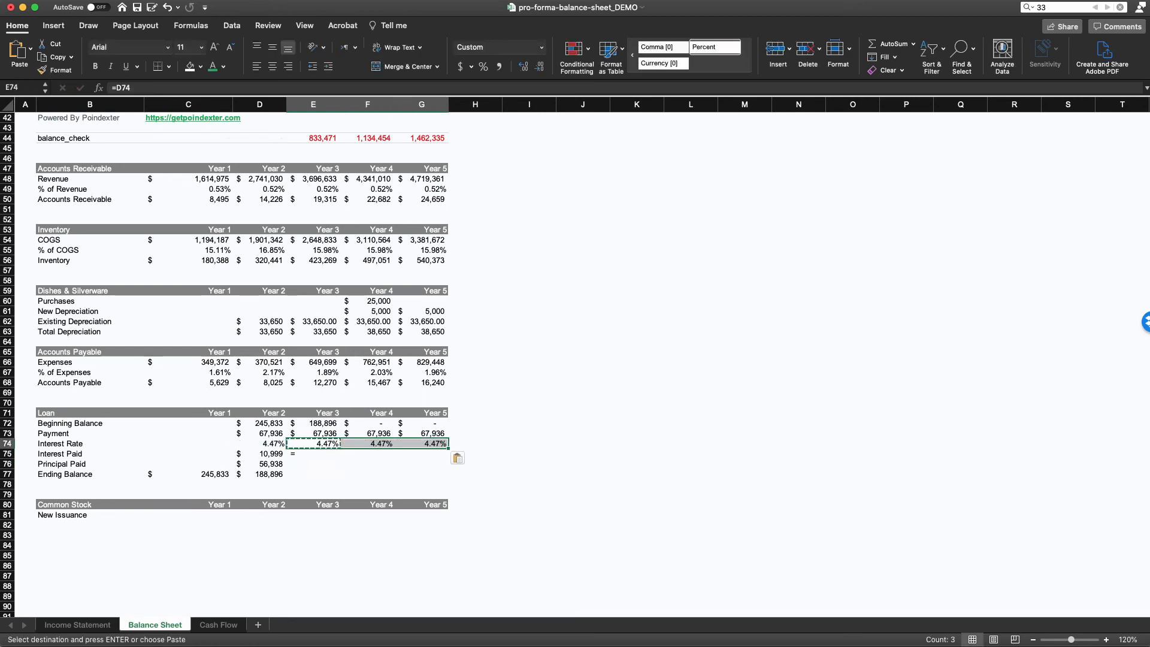
Step: Calculate the Year 3 Interest Paid in E75 as interest rate times beginning balance with =E74*E72
key(Down)
text(=)
key(Up)
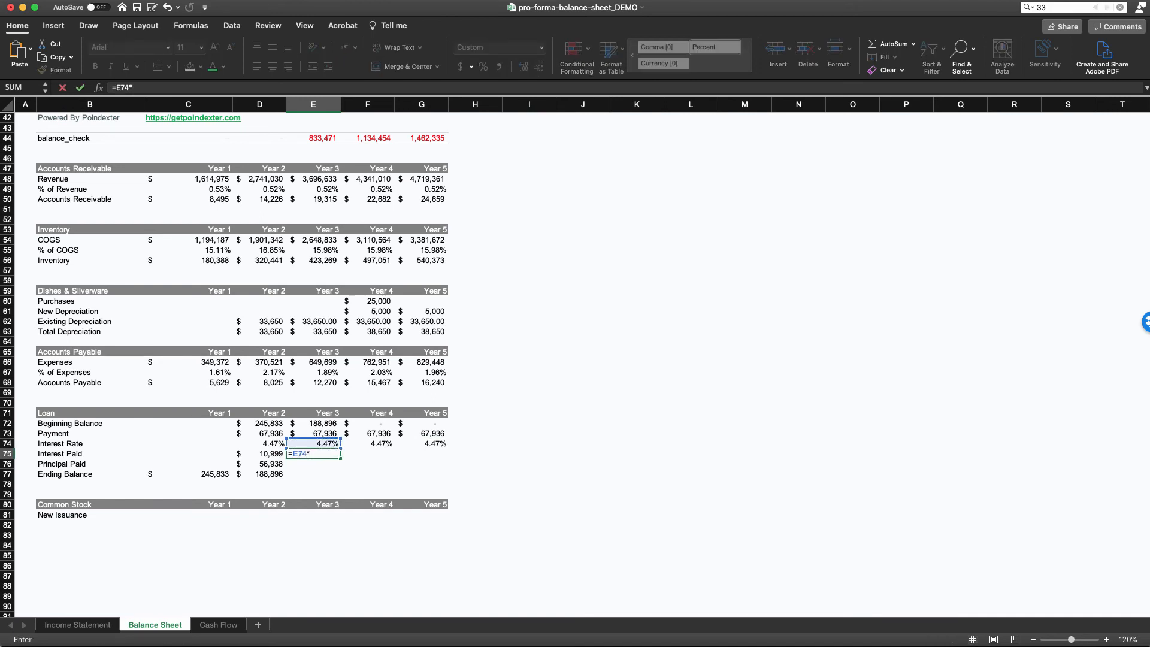
text(*)
key(Up)
key(Up)
key(Return)
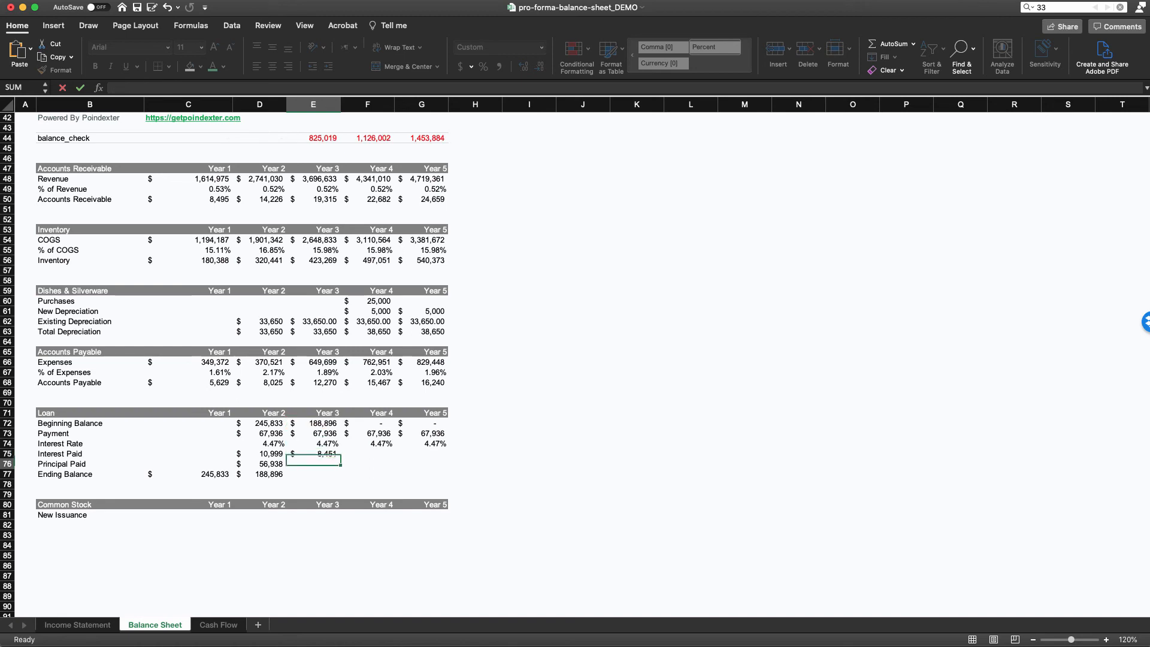
Step: Calculate the Year 3 Principal Paid in E76 as payment minus interest paid with =E73-E75
key(Up)
key(Up)
key(Up)
key(Down)
key(Down)
key(Down)
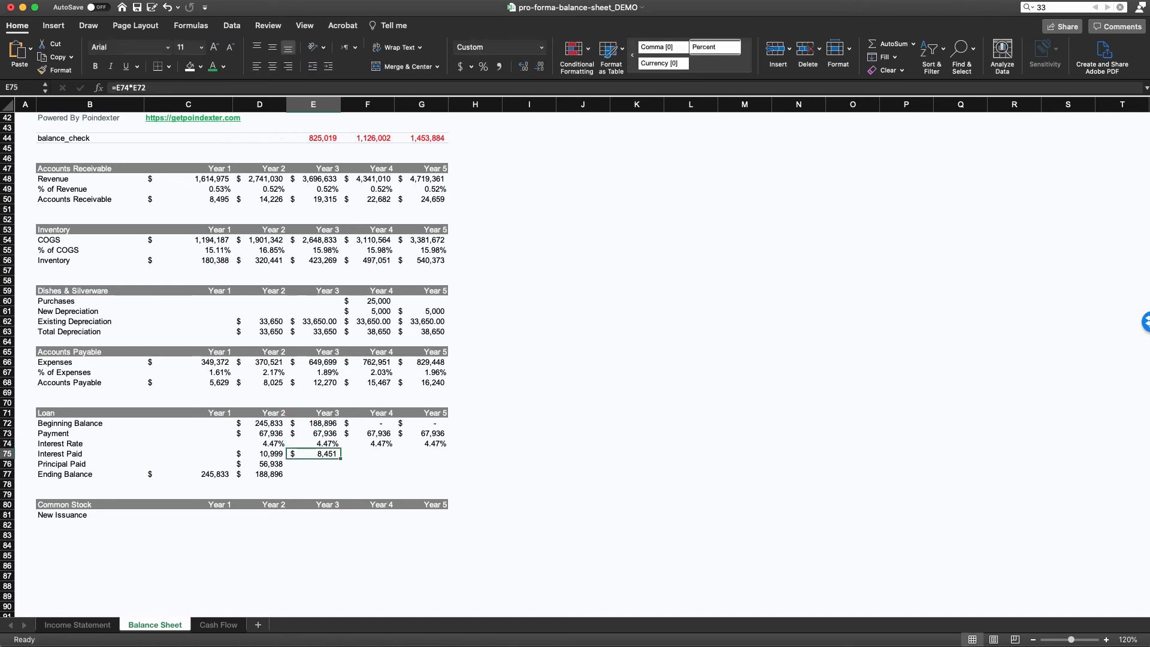
text(=)
key(Up)
key(Up)
key(Up)
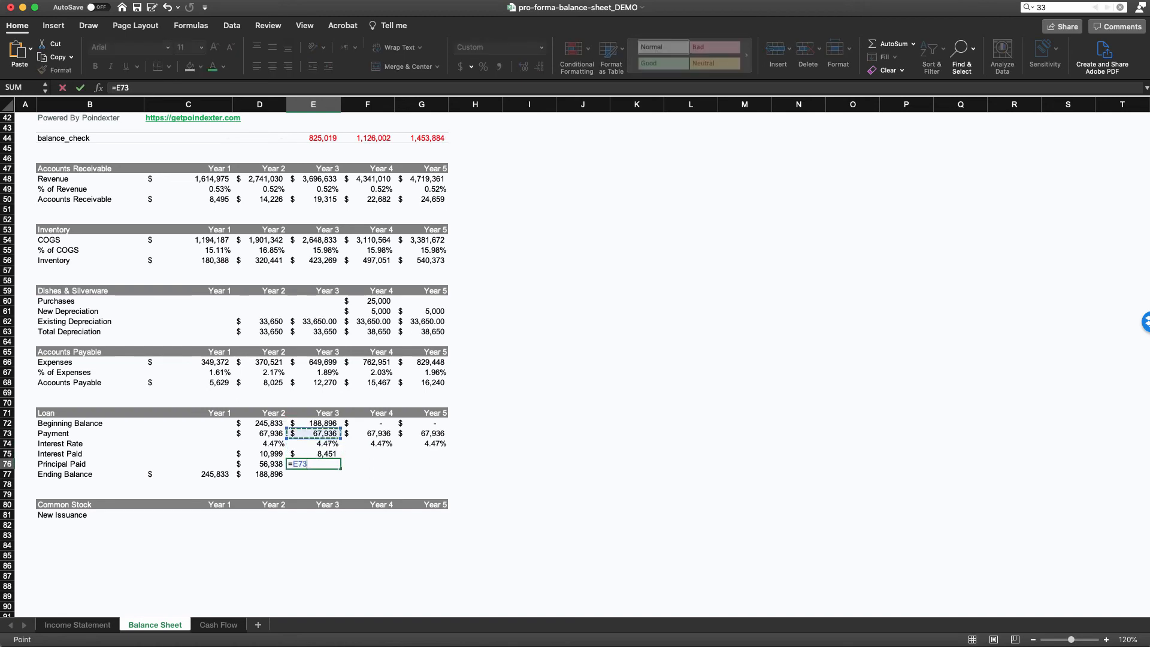
text(-)
key(Up)
key(Return)
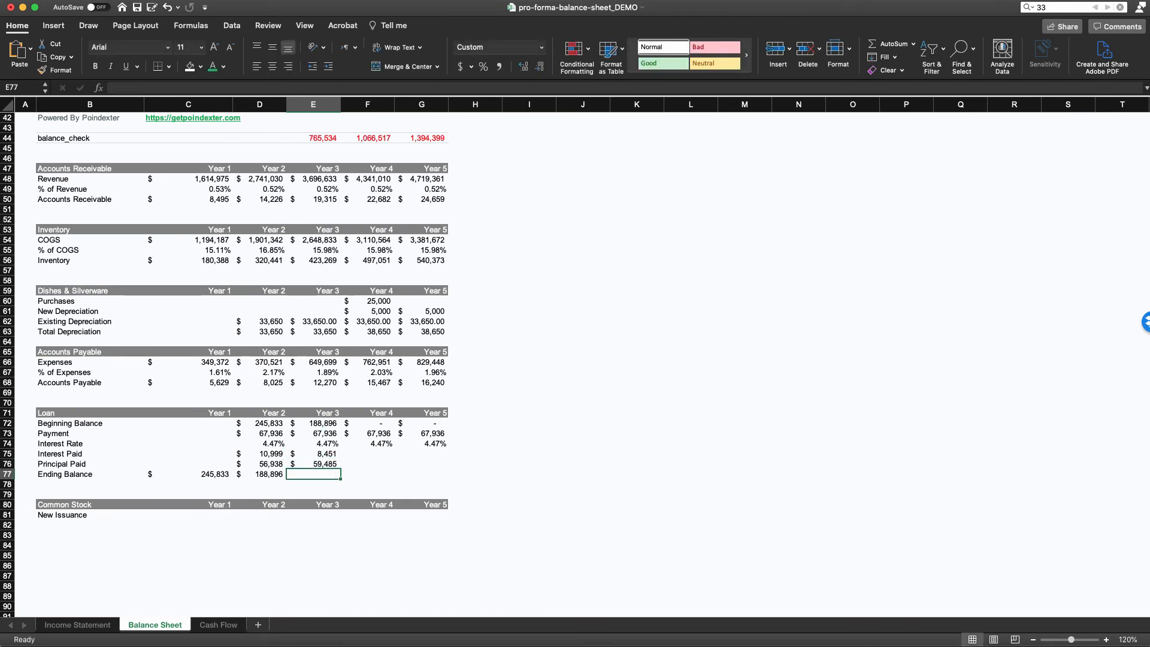
Step: Calculate the Year 3 Ending Balance in E77 as beginning balance minus principal paid with =E72-E76
text(=)
key(Up)
key(Up)
key(Up)
key(Up)
key(Up)
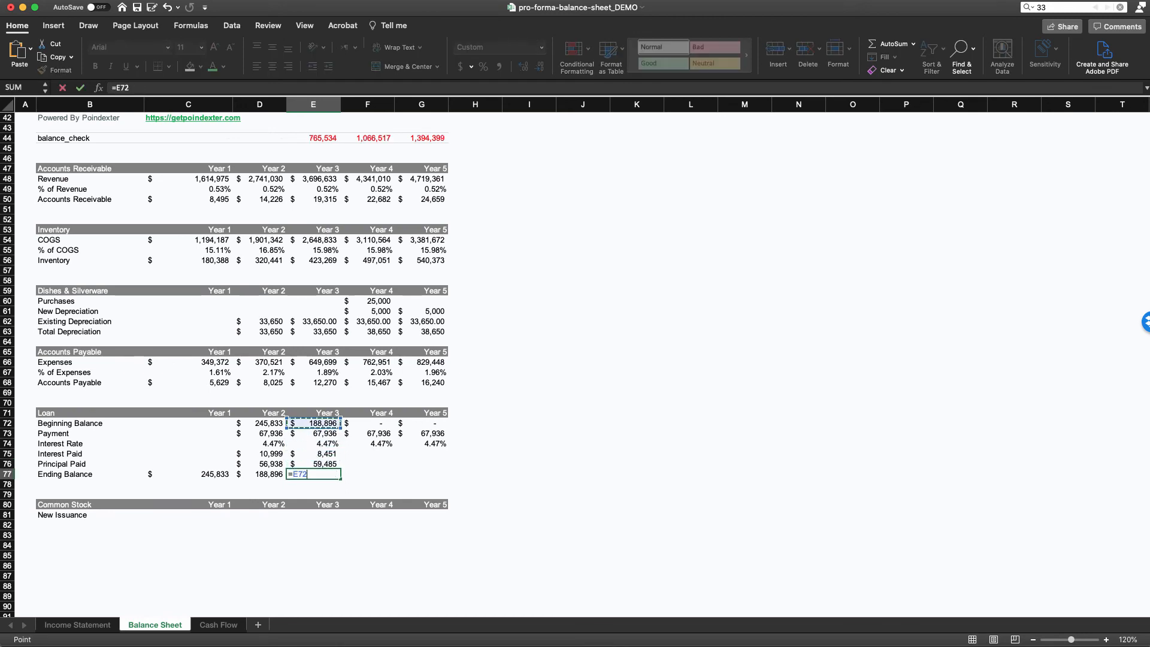
text(-)
key(Up)
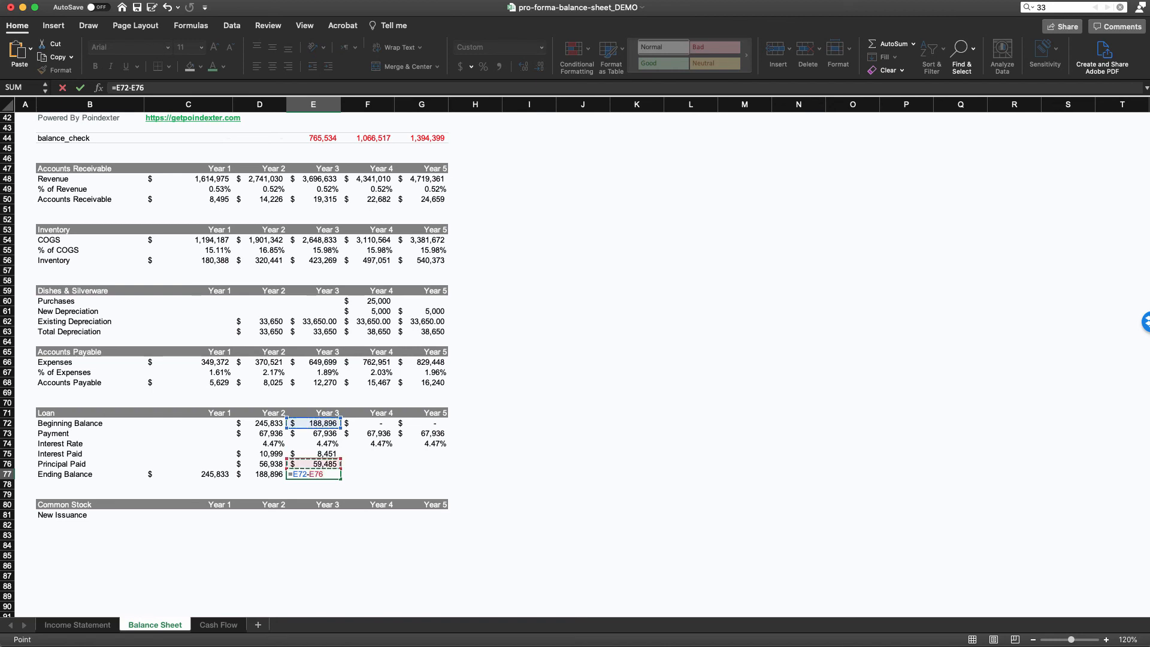
key(ctrl+Return)
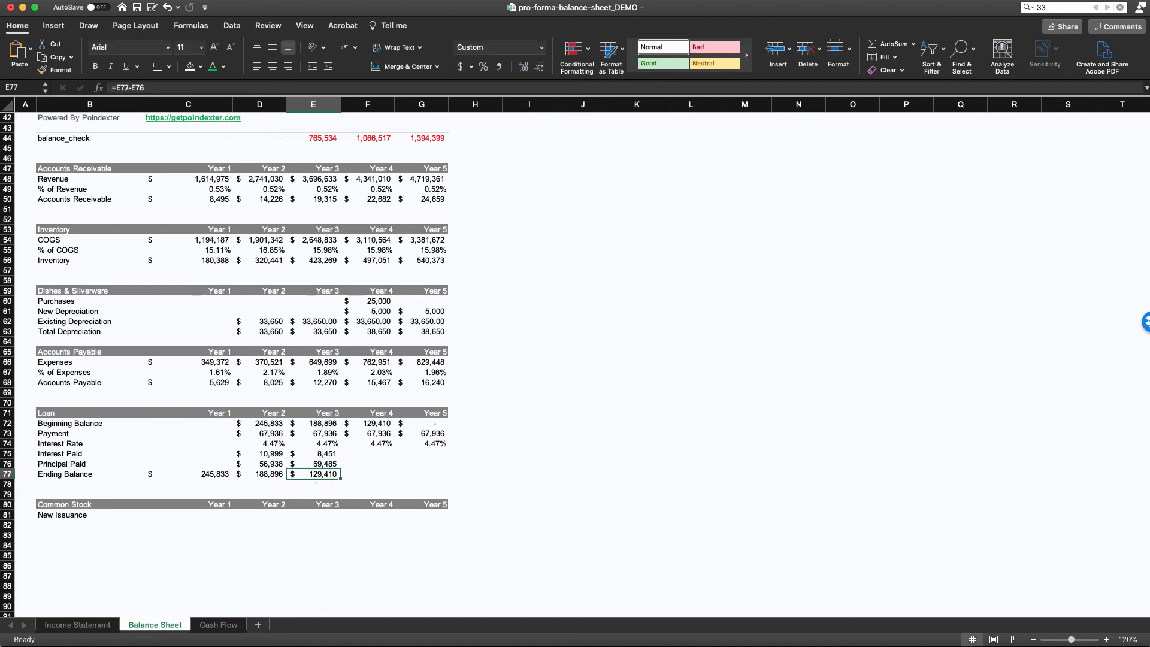
Step: Fill the Year 3 Interest Paid, Principal Paid and Ending Balance formulas in E75:E77 across to Years 4 and 5
key(Up)
key(Up)
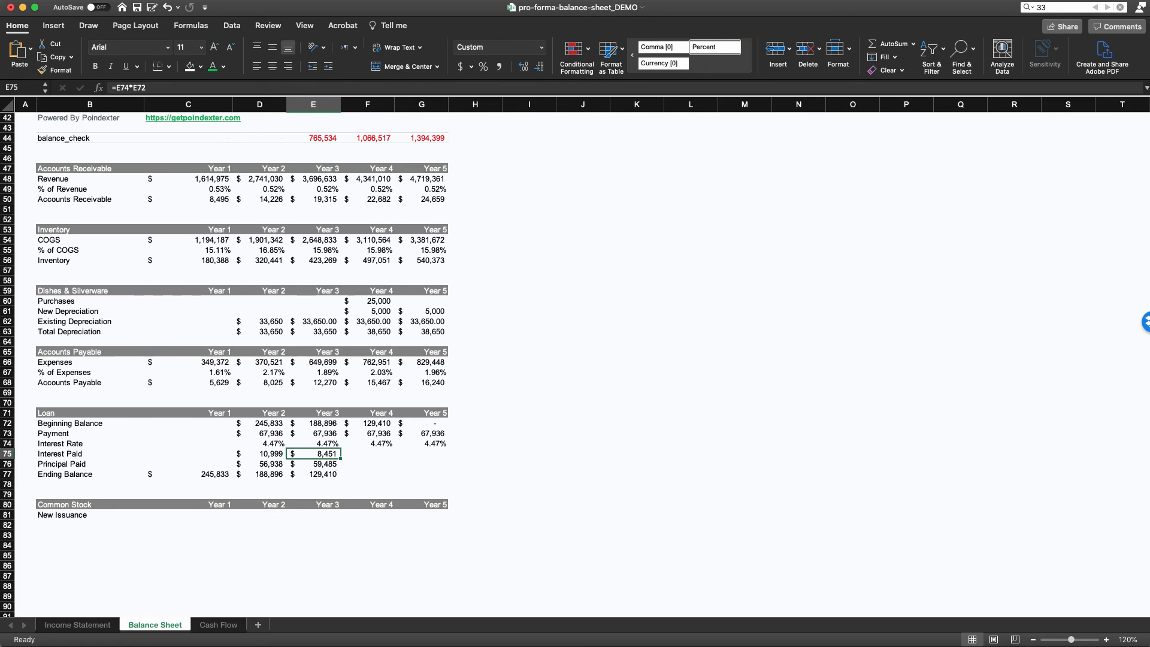
key(shift+Down)
key(shift+Down)
drag(340, 479, 441, 478)
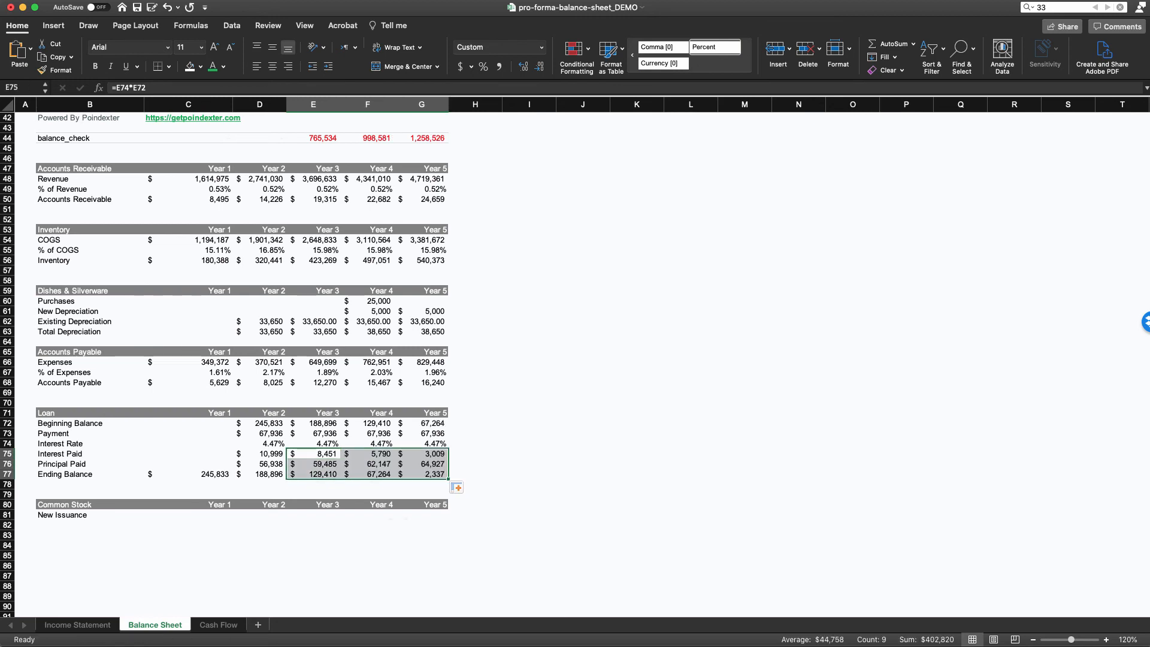
Step: Review the Loan schedule's Ending Balance row through Year 5 and return to the balance sheet's Liabilities & Equity section
click(421, 491)
click(259, 485)
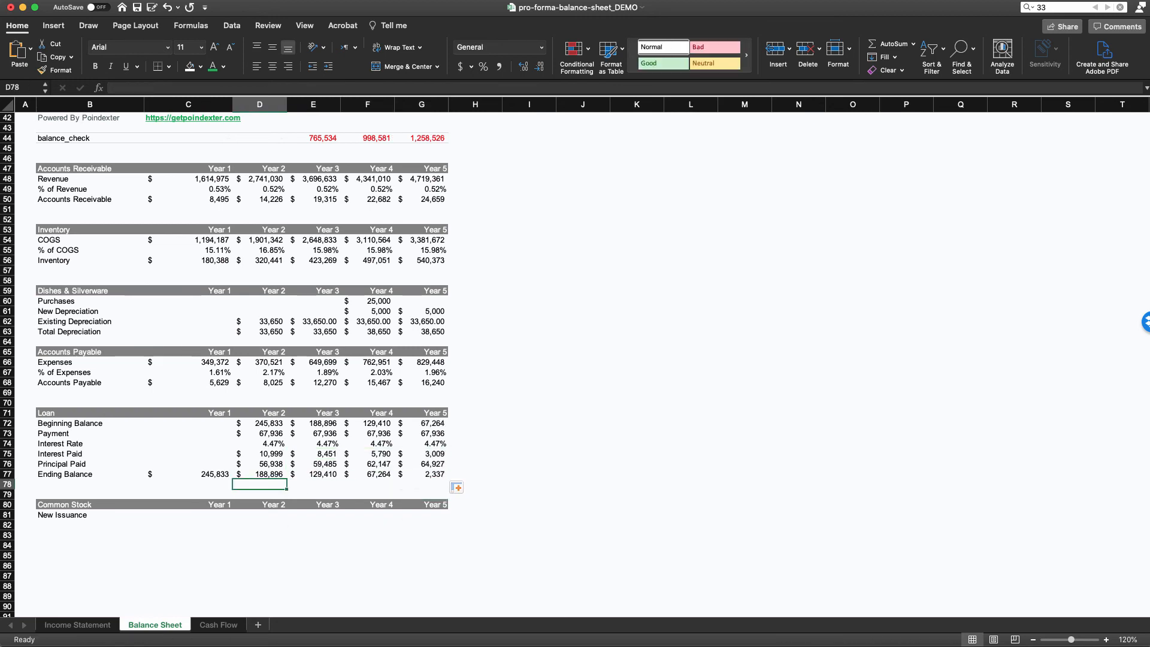
key(Right)
key(Right)
key(Right)
key(Up)
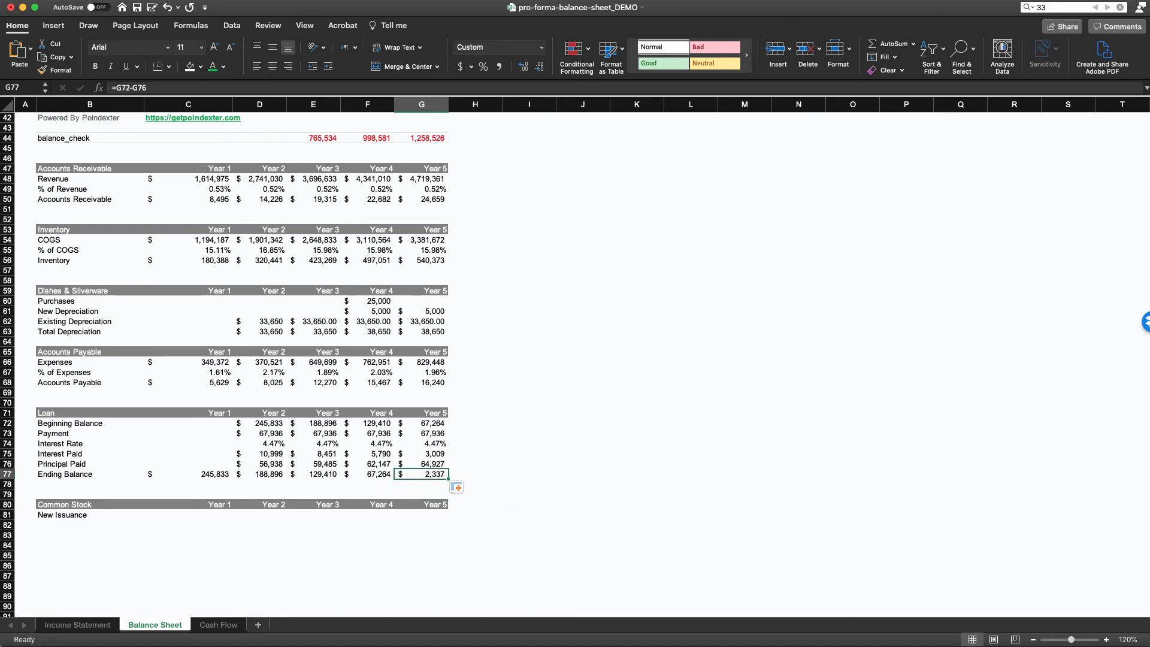
click(314, 484)
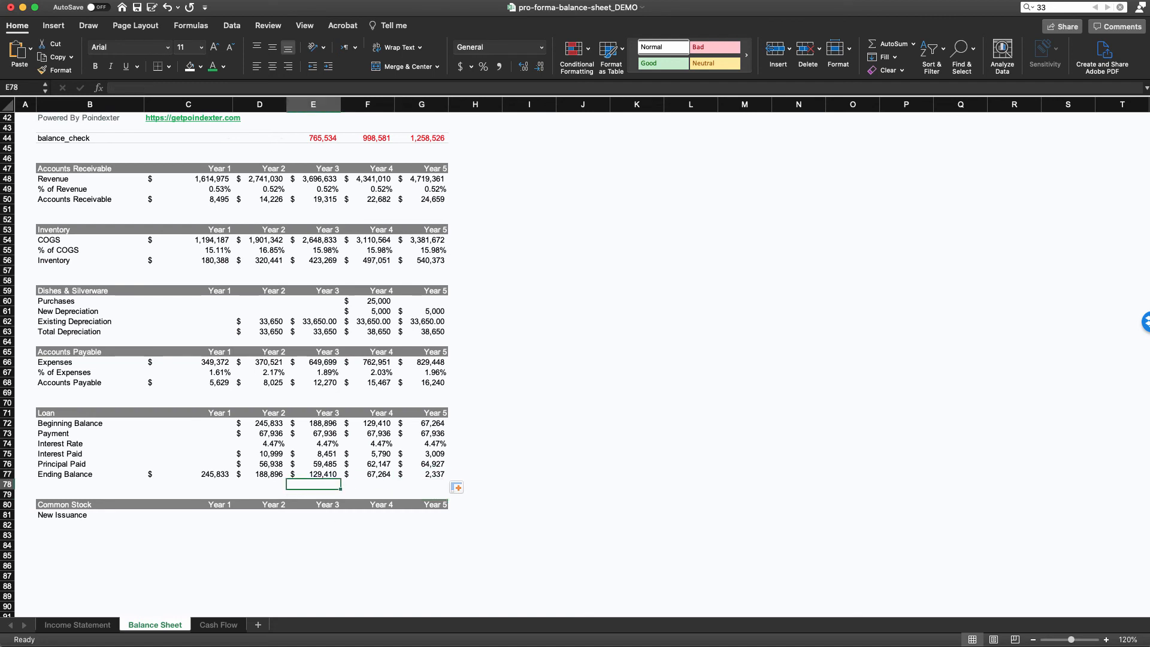
scroll(575, 366, up, 1)
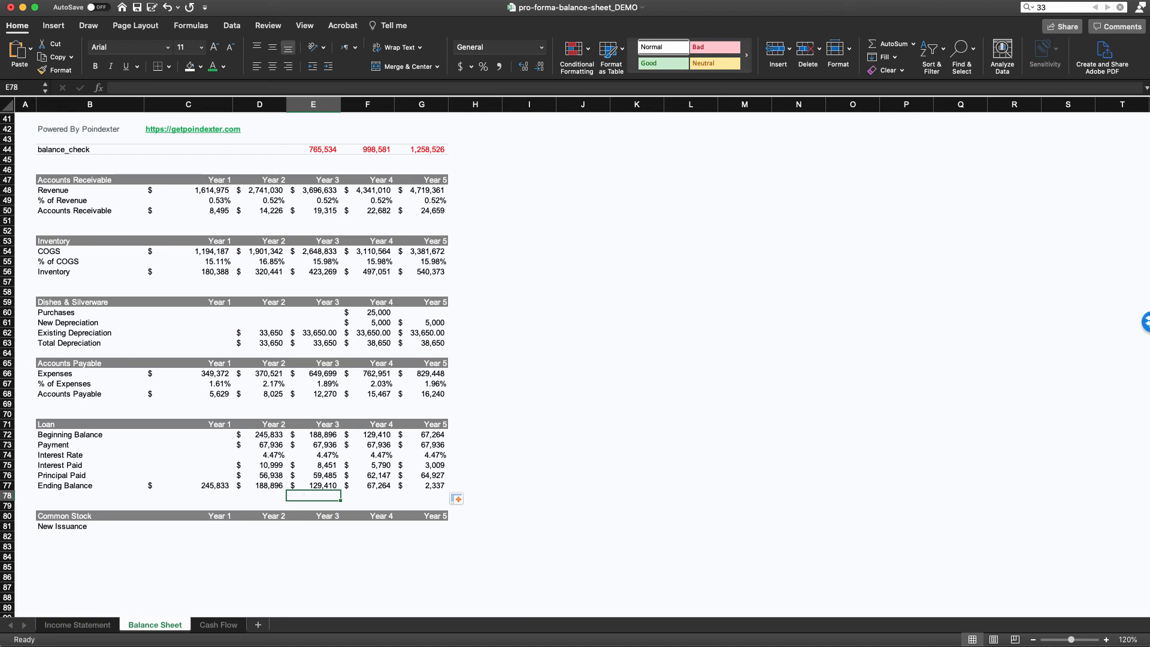
scroll(575, 360, up, 6)
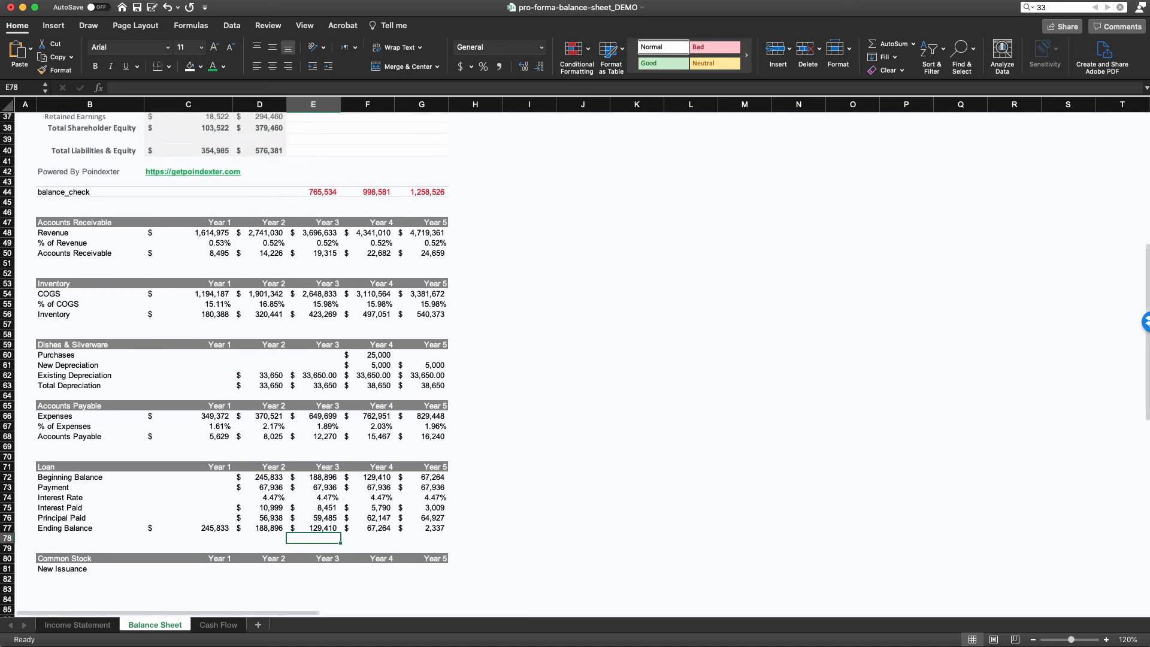
scroll(576, 359, up, 14)
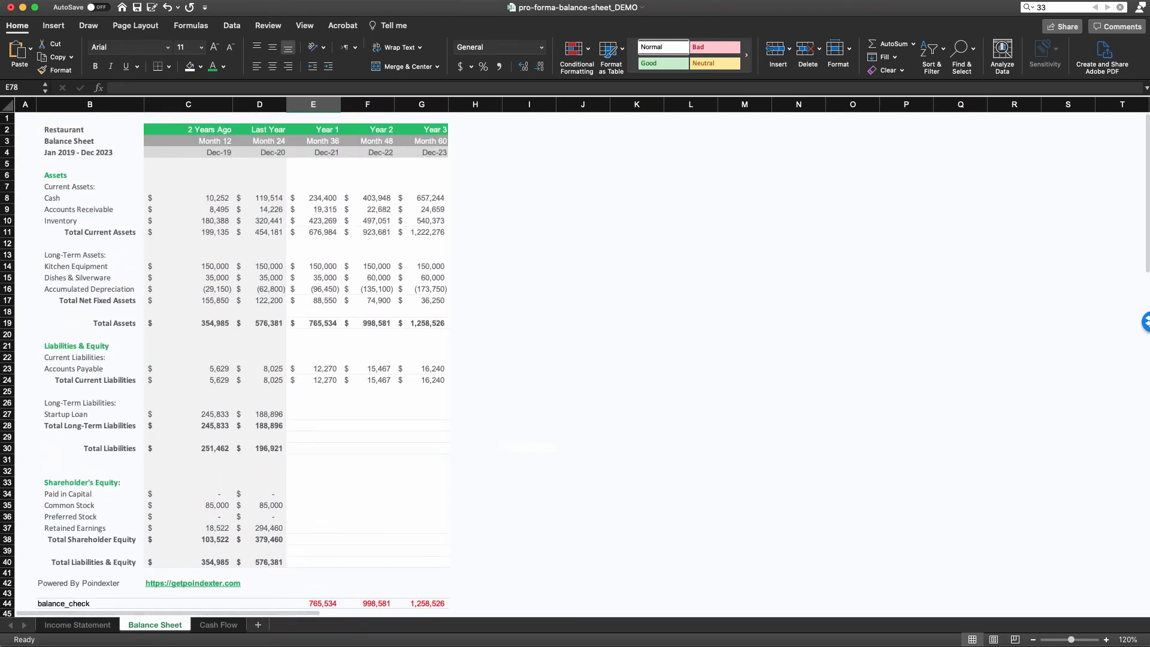
Step: Link the Year 1 Startup Loan in E27 to the Loan schedule's Year 3 Ending Balance with =E77
click(259, 414)
click(313, 414)
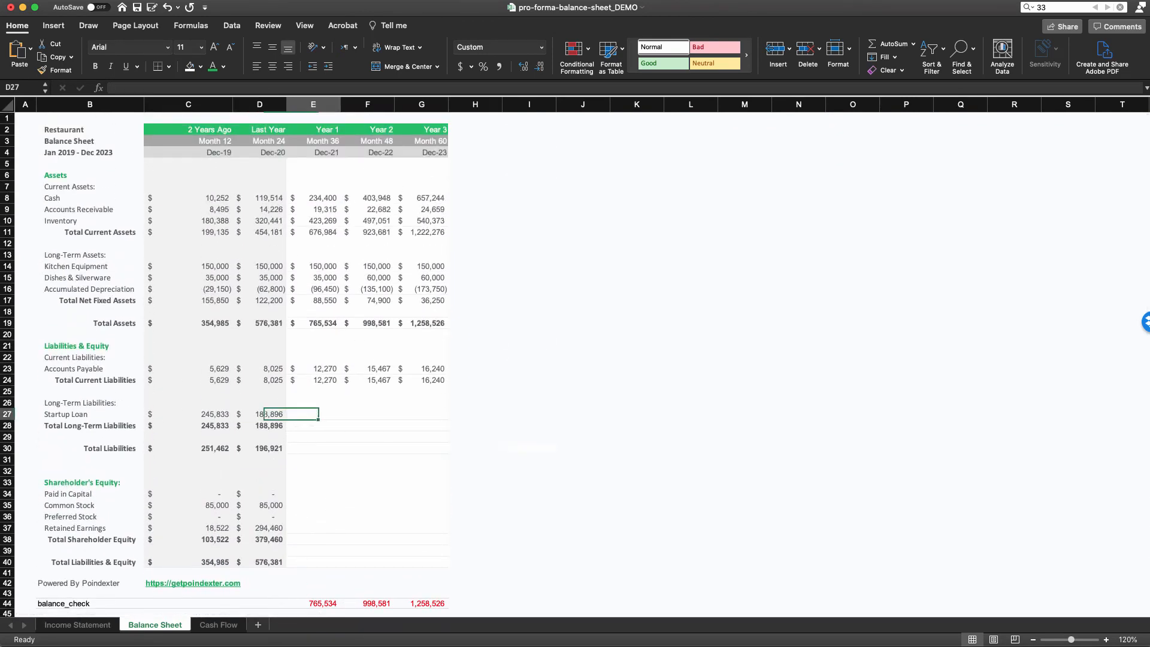
text(=)
scroll(313, 414, down, 3)
scroll(309, 494, down, 14)
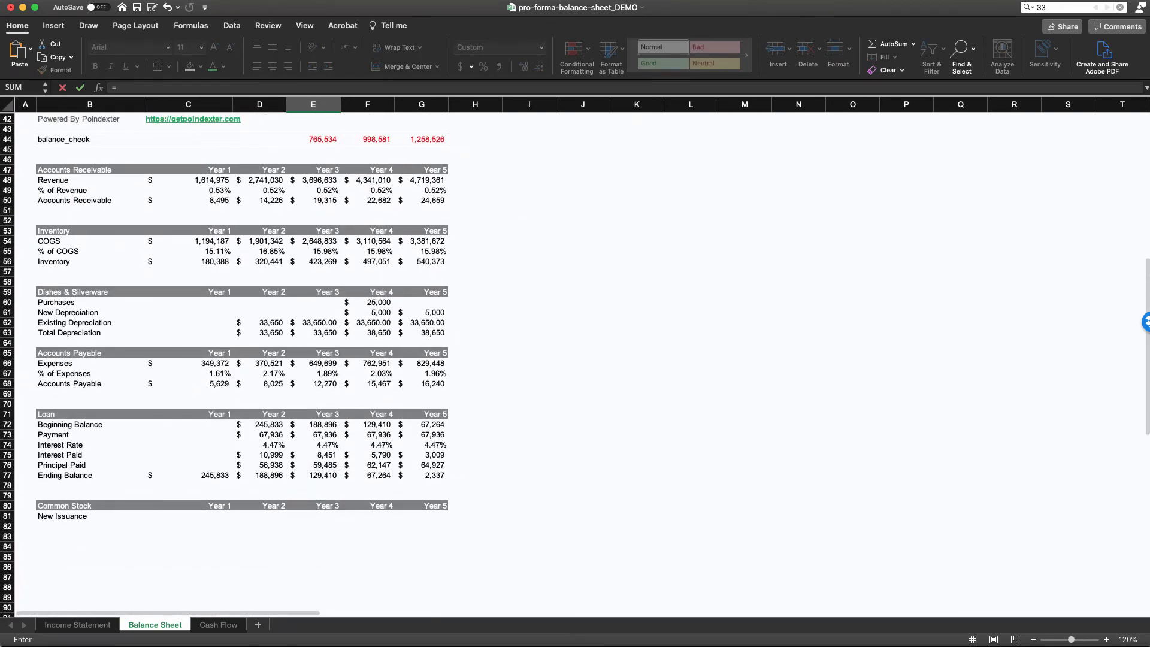
click(314, 474)
scroll(314, 474, up, 13)
key(Return)
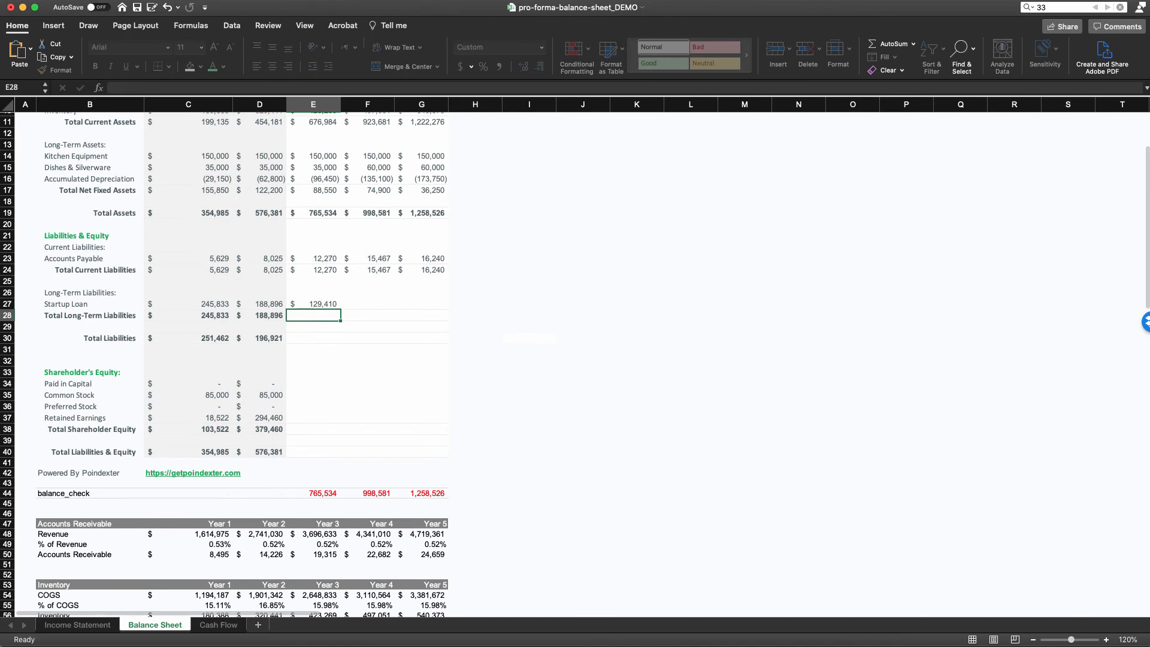
Step: Copy the Startup Loan formula from E27 across to Years 2 and 3 in F27:G27
key(Up)
key(super+c)
key(shift+Right)
key(shift+Right)
key(super+v)
Step: Calculate Total Long-Term Liabilities in E28 with =SUM(E27) and copy the formula across to F28:G28
key(Down)
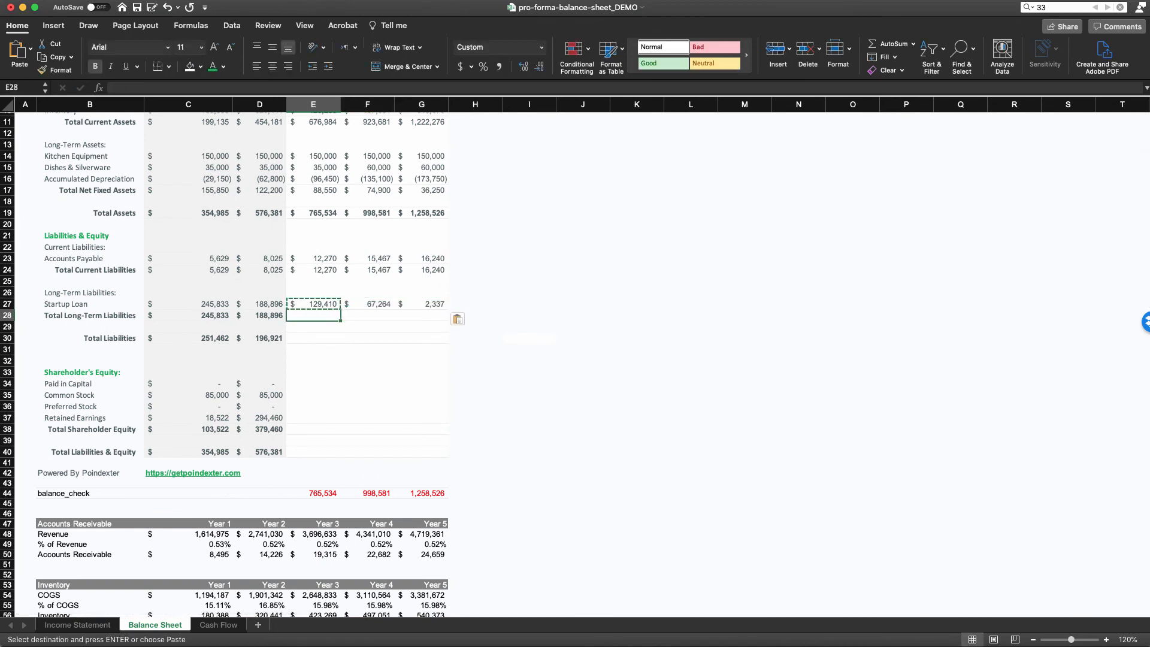
text(=sum(e27))
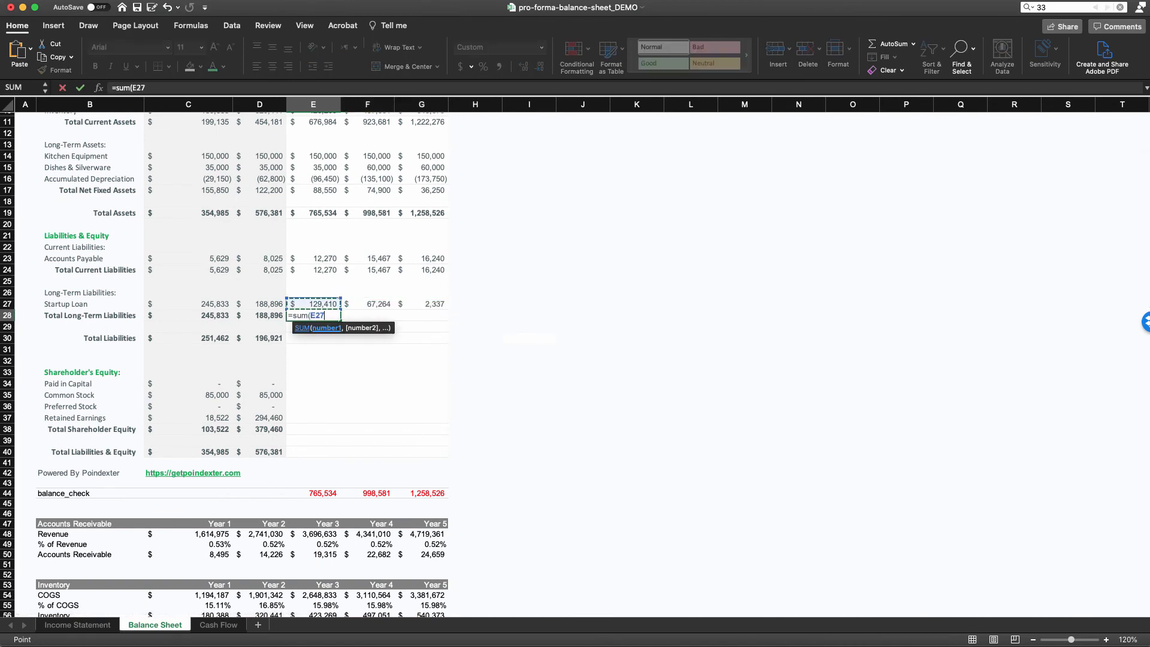
key(Return)
key(Up)
key(super+c)
key(shift+Right)
key(shift+Right)
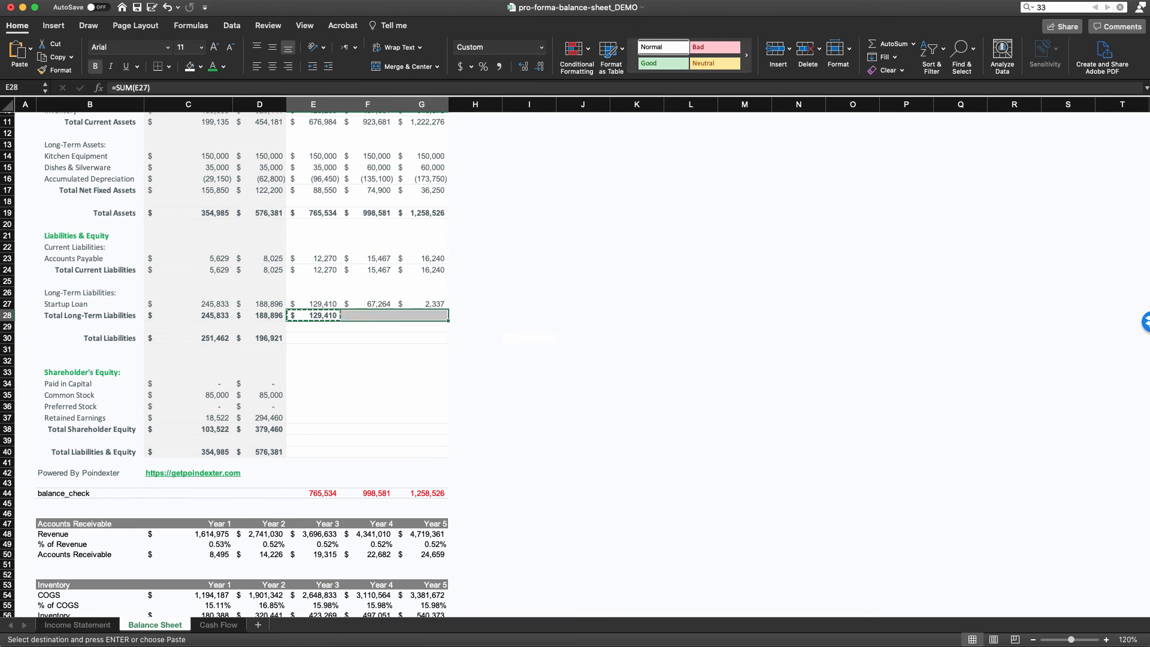
key(super+v)
Step: Calculate Year 1 Total Liabilities in E30 from long-term and current liabilities with =SUM(E28,E24)
key(Down)
key(Down)
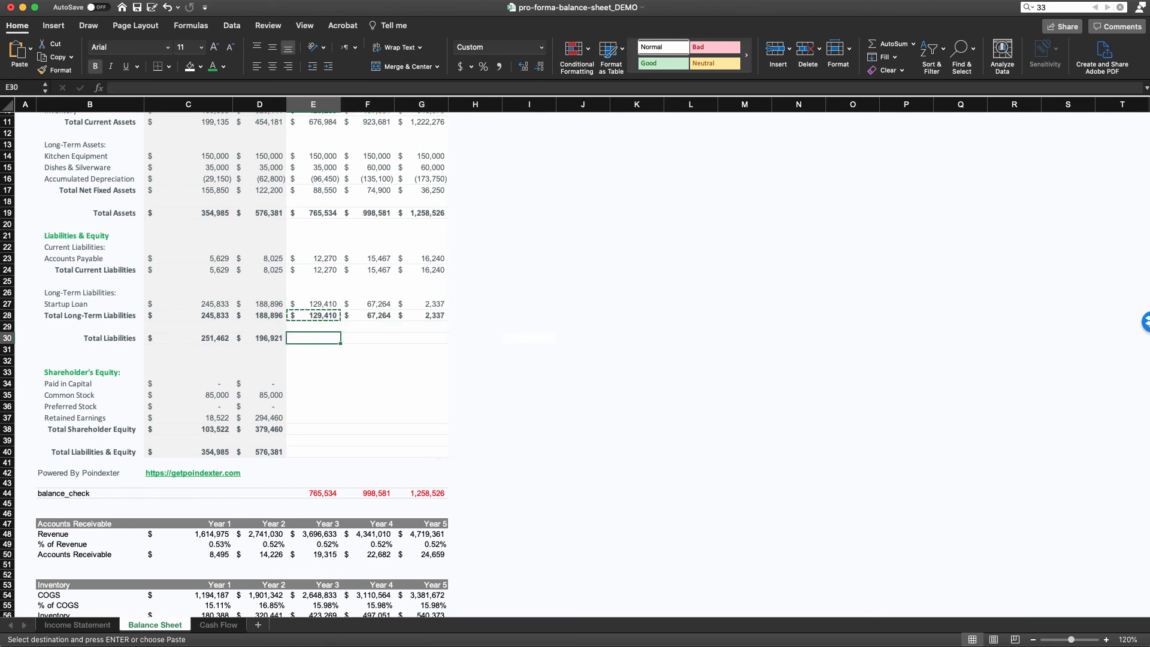
text(=sum()
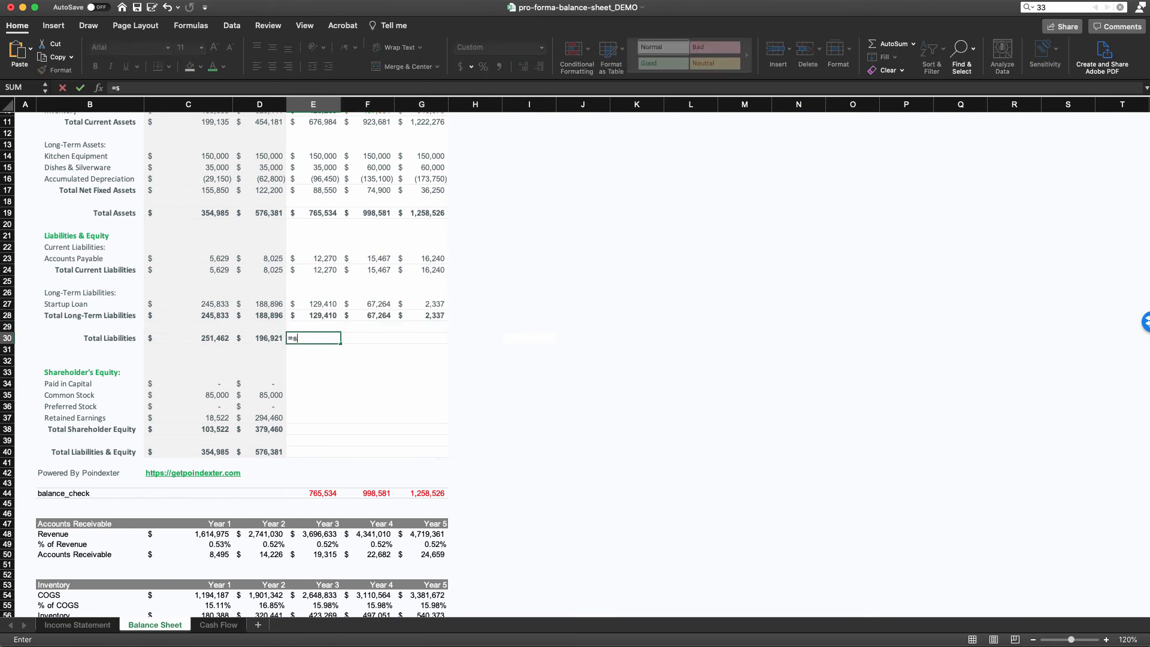
key(Up)
key(Up)
text(,)
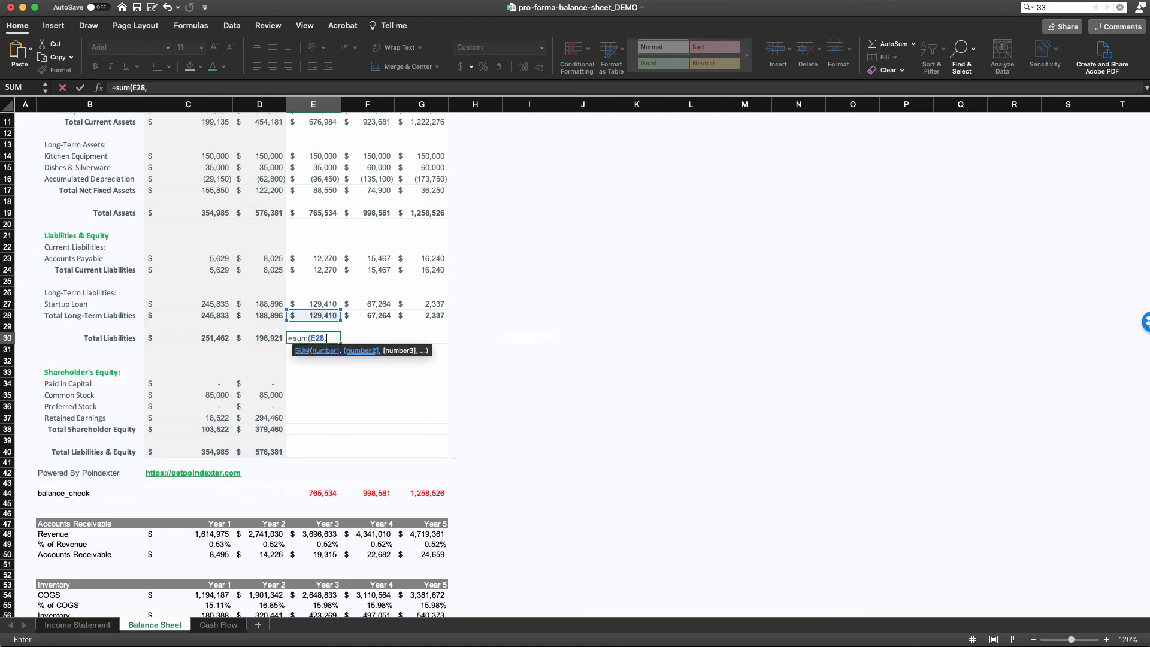
key(Up)
key(Up)
key(Up)
key(Up)
key(Up)
key(Up)
key(Return)
Step: Copy the Total Liabilities formula from E30 across to F30:G30 and check the Year 2 formula's references
key(Up)
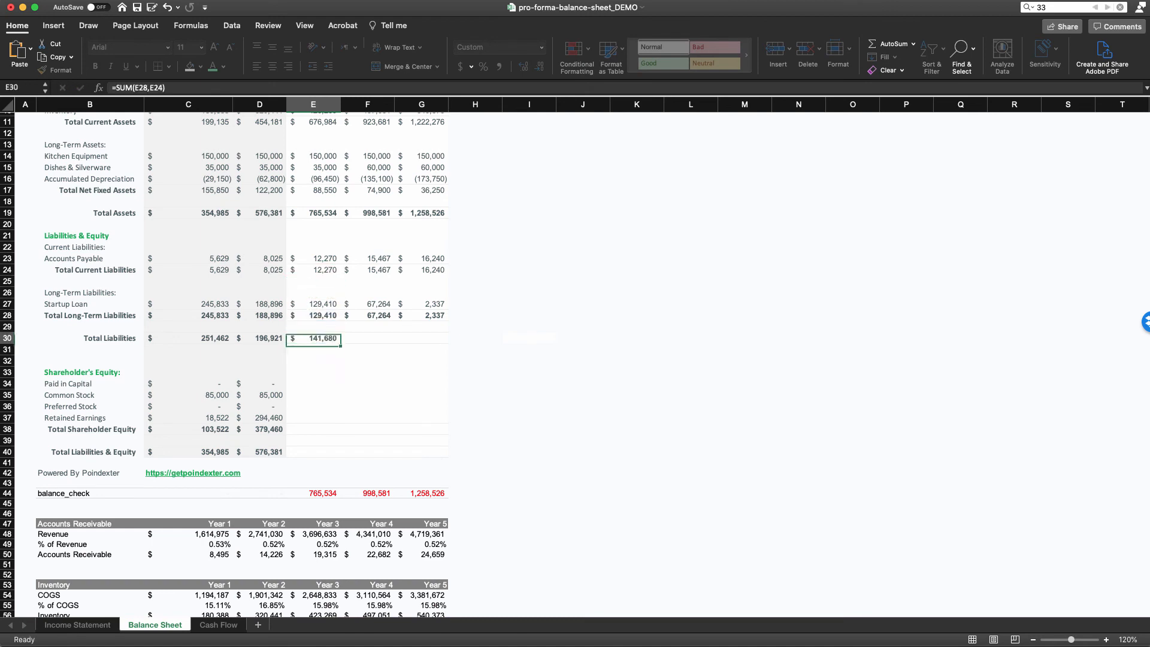
key(super+c)
key(shift+Right)
key(shift+Right)
key(super+v)
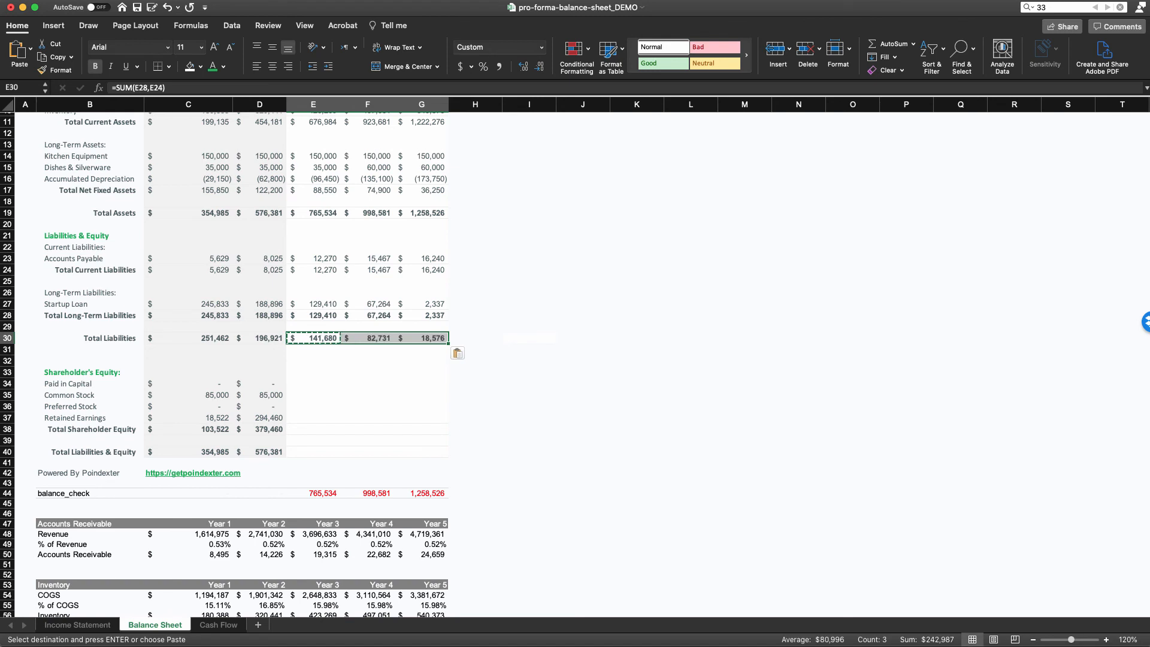
key(Right)
key(F2)
key(Return)
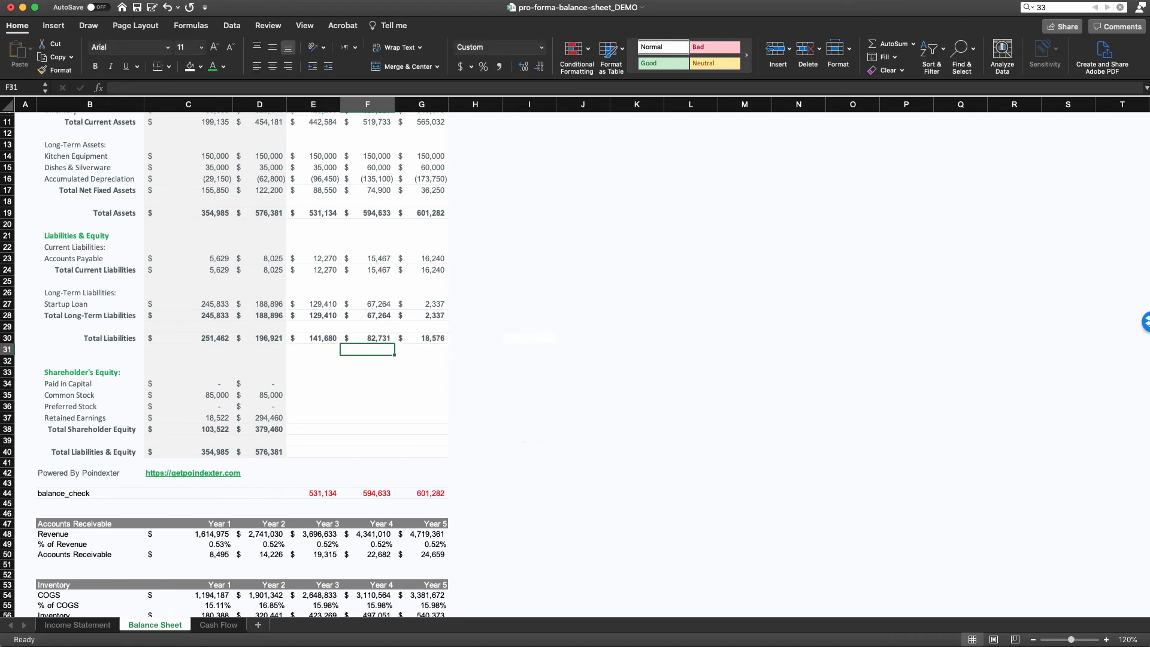
Step: Carry the prior year's Paid in Capital into Year 1 by entering =D34 in E34
key(Left)
key(Down)
key(Down)
key(Down)
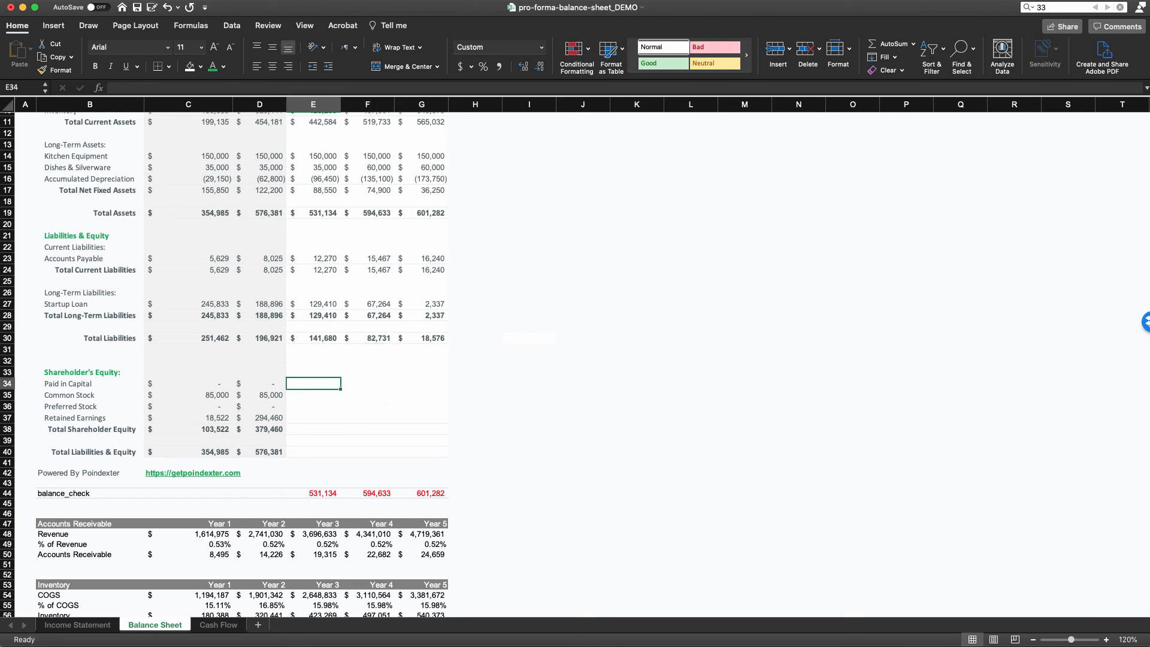
key(Left)
key(Left)
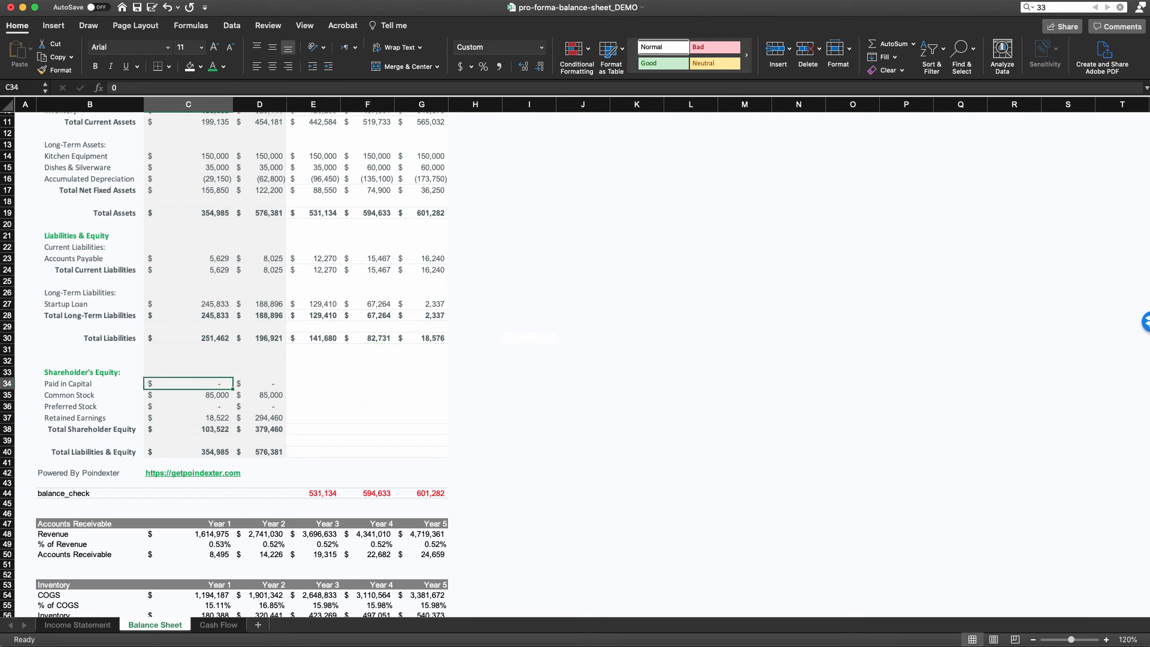
key(Right)
key(Right)
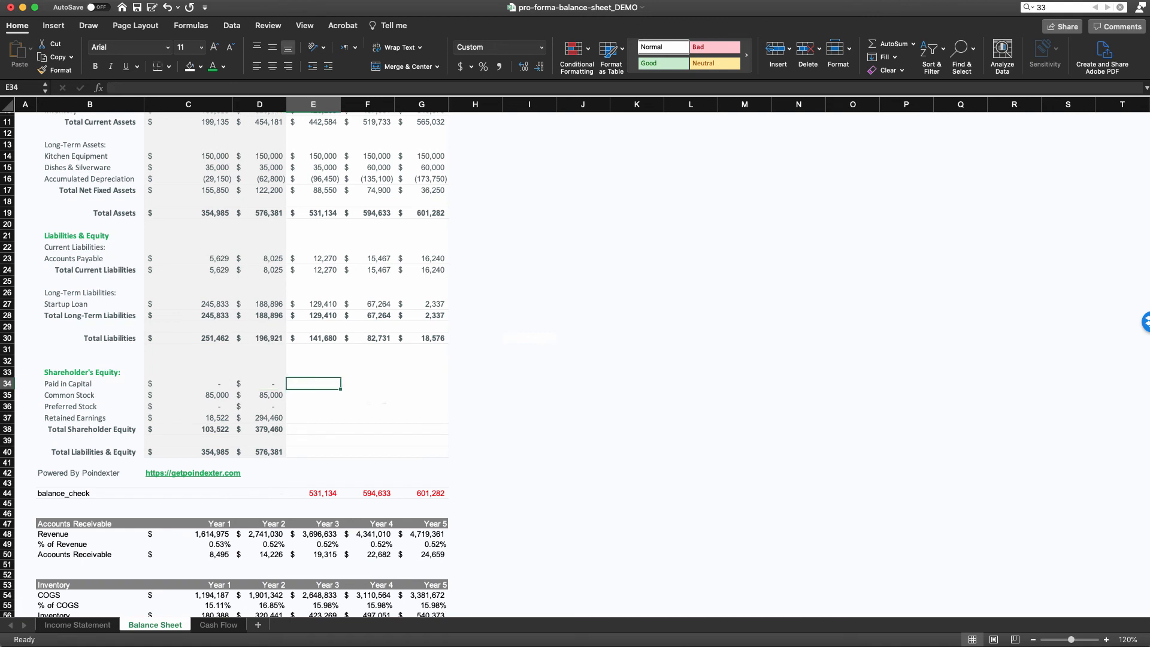
text(=D34)
key(Return)
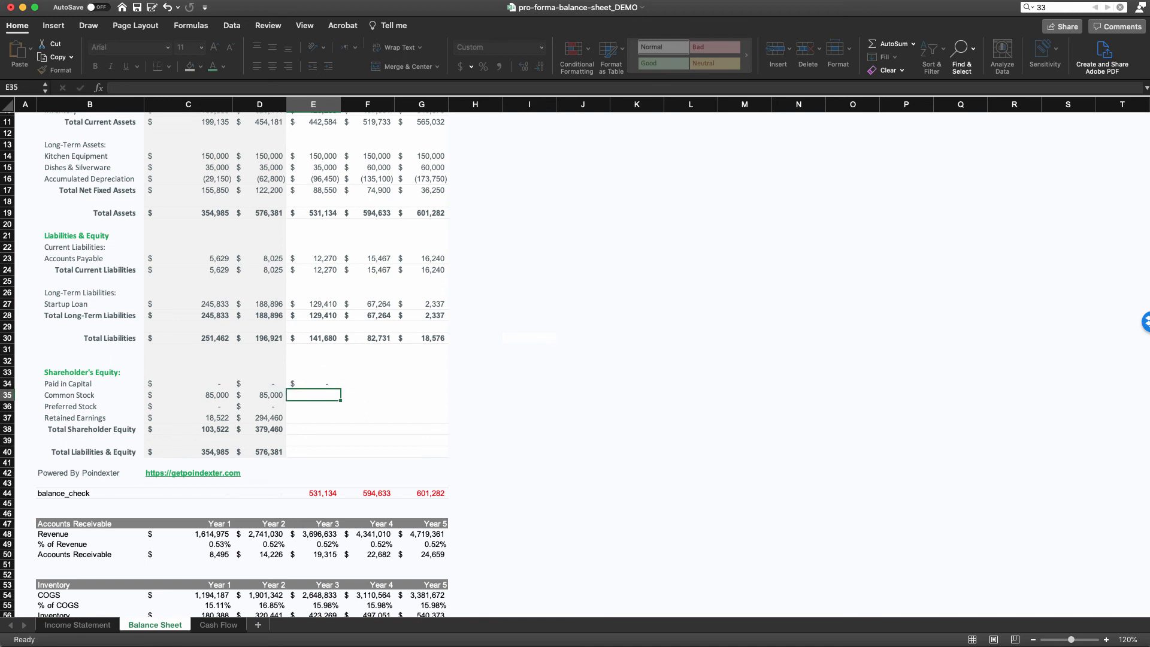
Step: Copy the Paid in Capital formula from E34 across to Years 2 and 3 in F34:G34
key(Up)
key(super+c)
key(shift+Right)
key(shift+Right)
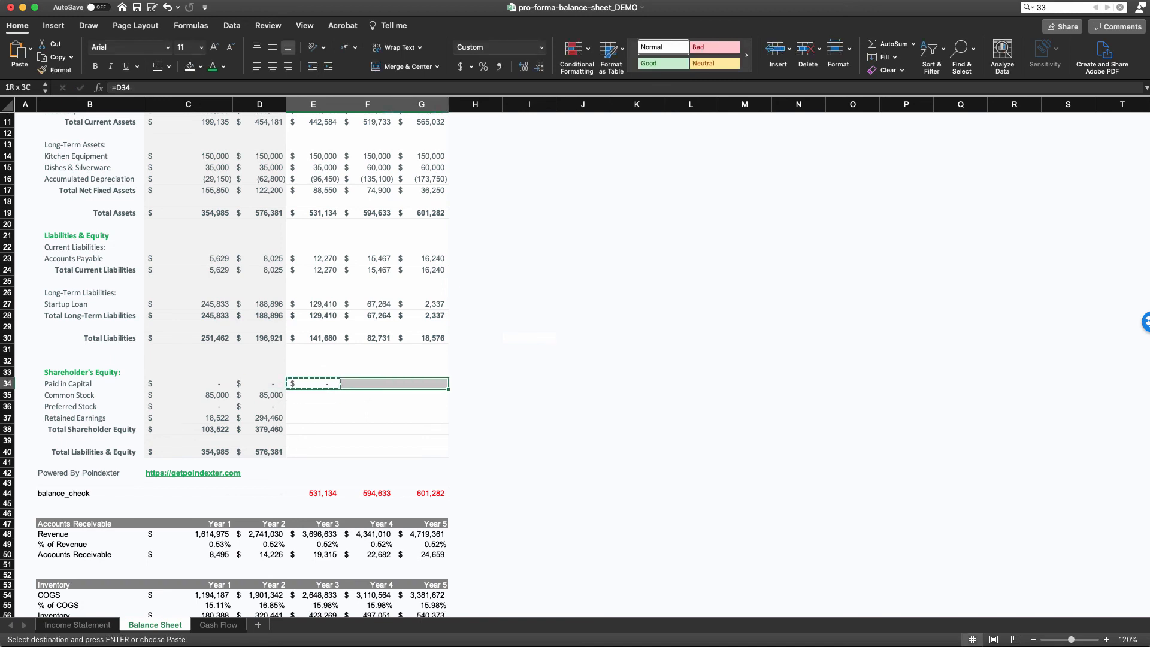
key(super+v)
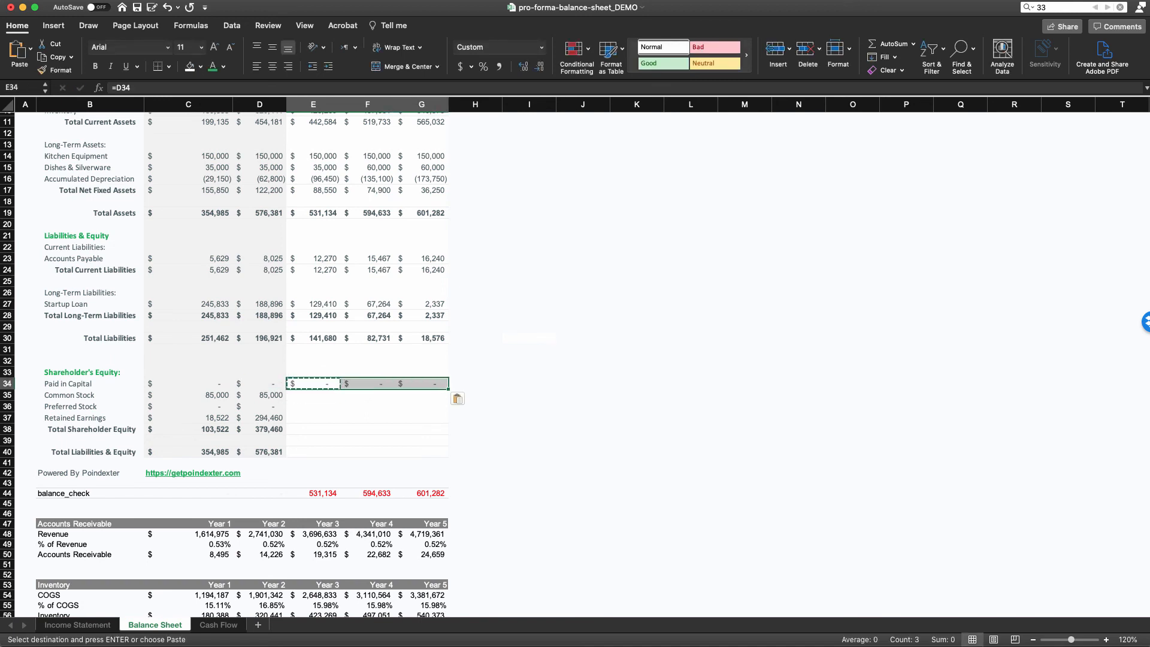
Step: Enter a Year 4 New Issuance of 25000 in F81 of the Common Stock schedule
key(Down)
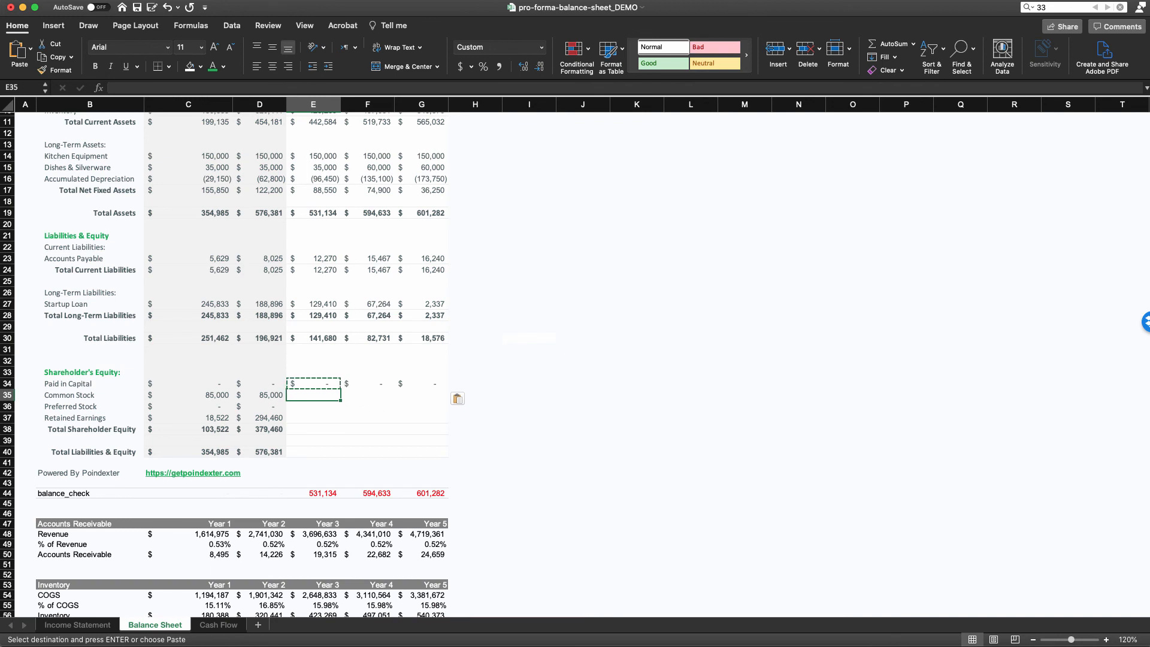
key(Right)
key(Left)
key(Right)
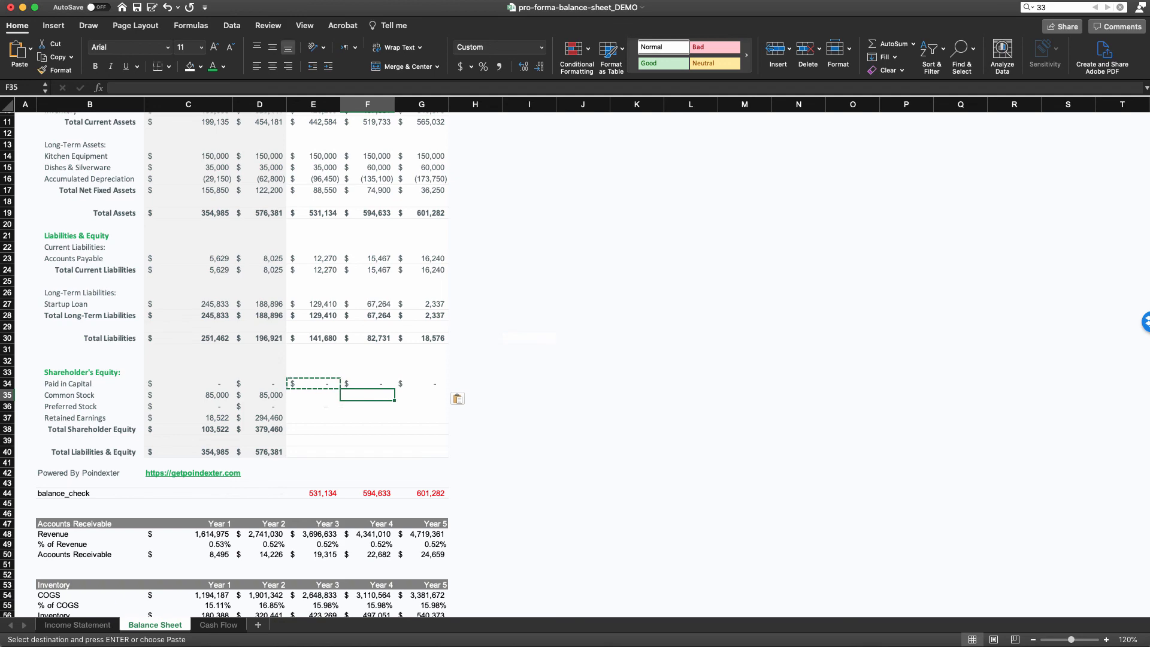
scroll(575, 365, down, 1)
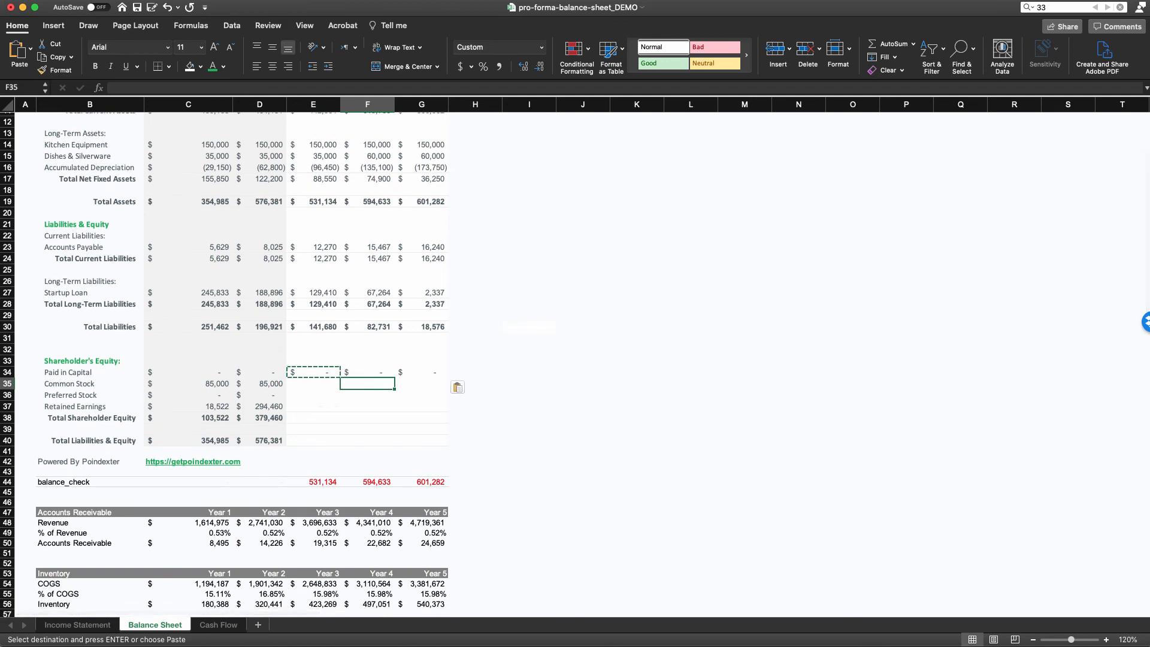
scroll(575, 363, down, 15)
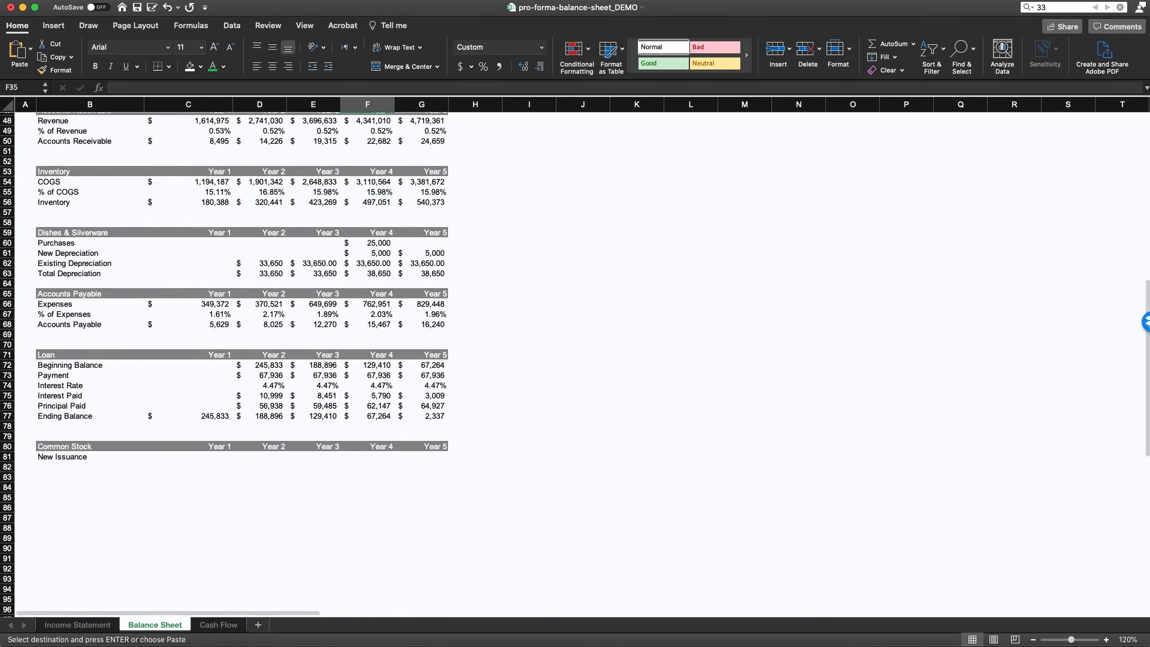
click(326, 457)
click(381, 457)
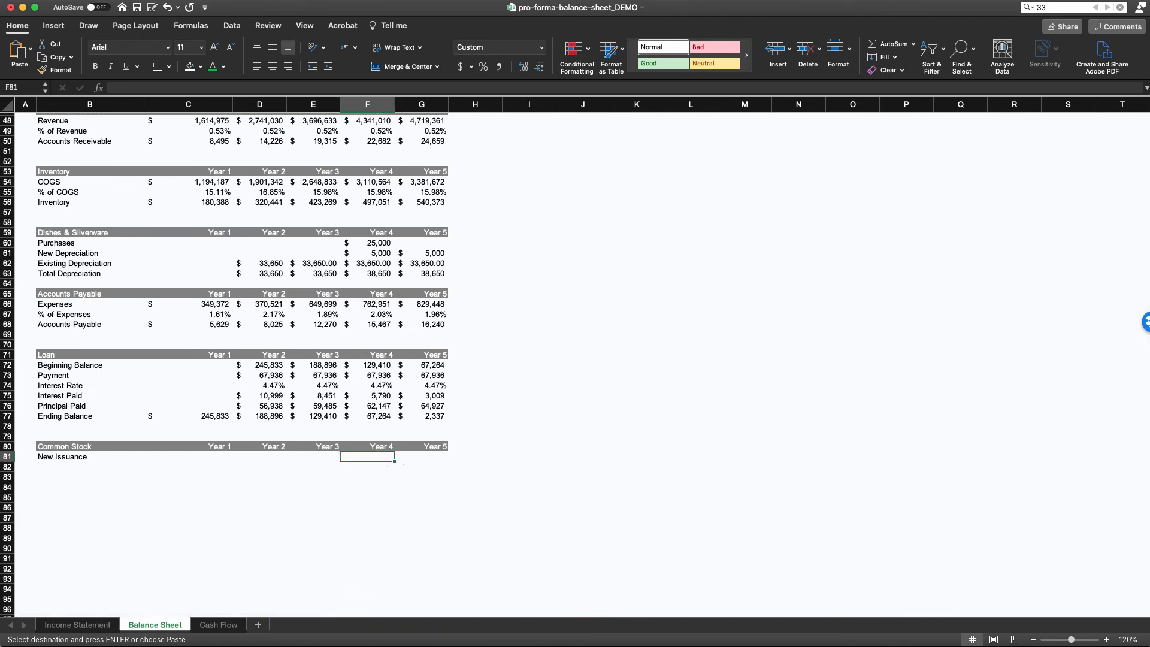
text(25000)
key(Return)
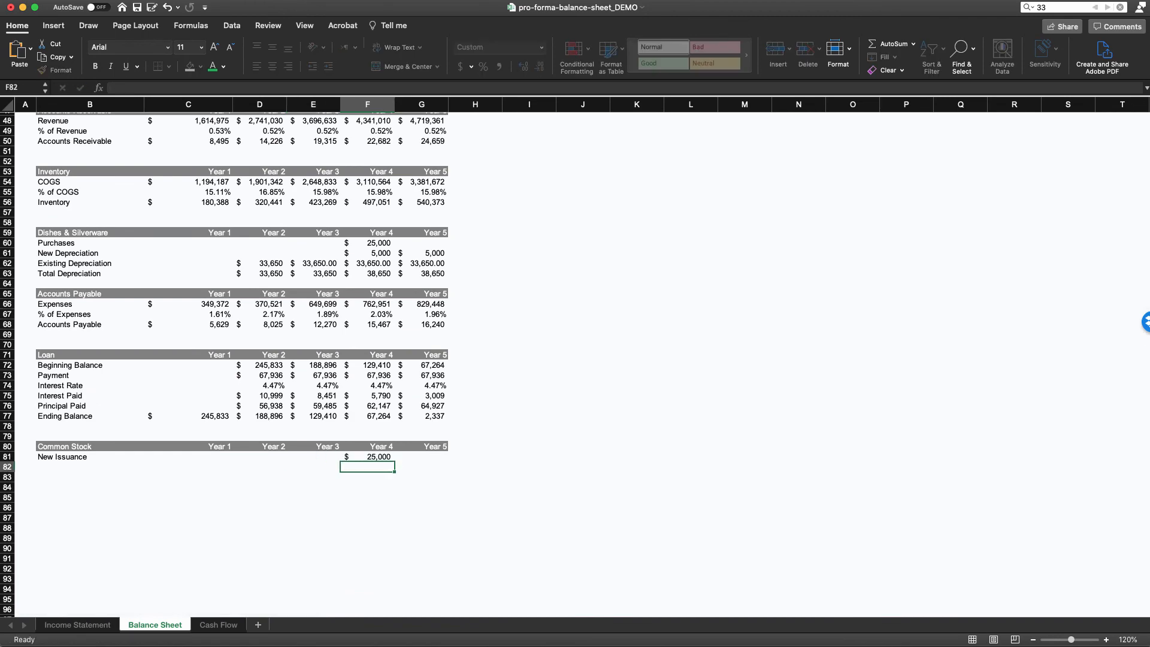
Step: Calculate Year 1 Common Stock in E35 as the prior balance plus new issuance with =D35+E81
scroll(239, 359, up, 10)
click(314, 370)
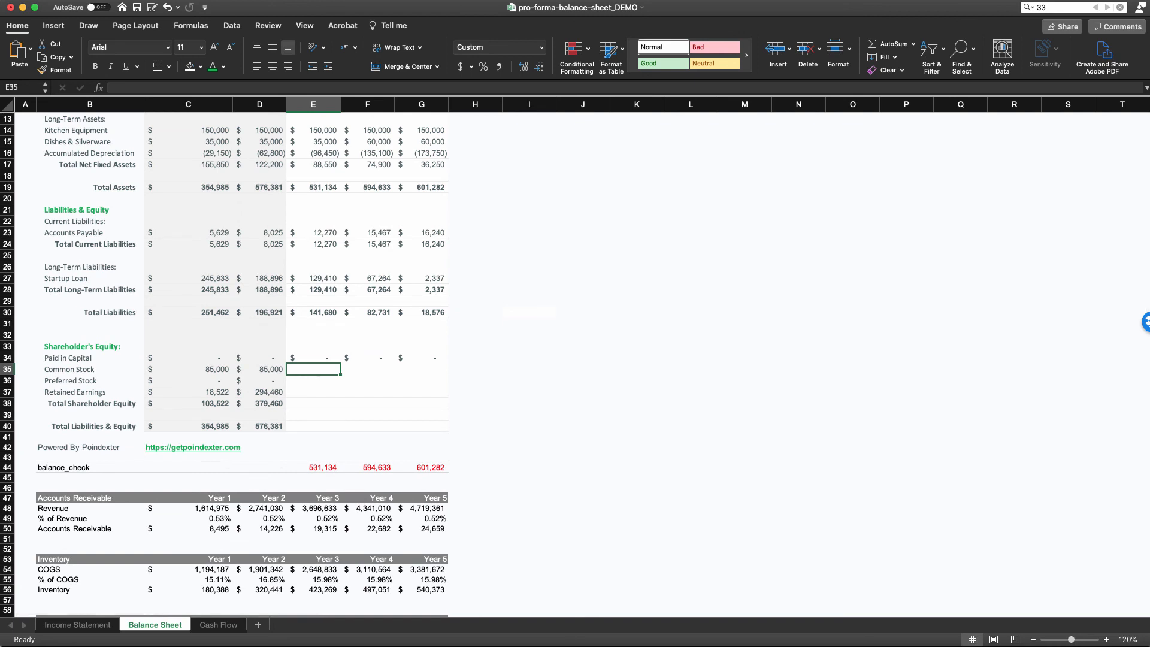
text(=)
key(Left)
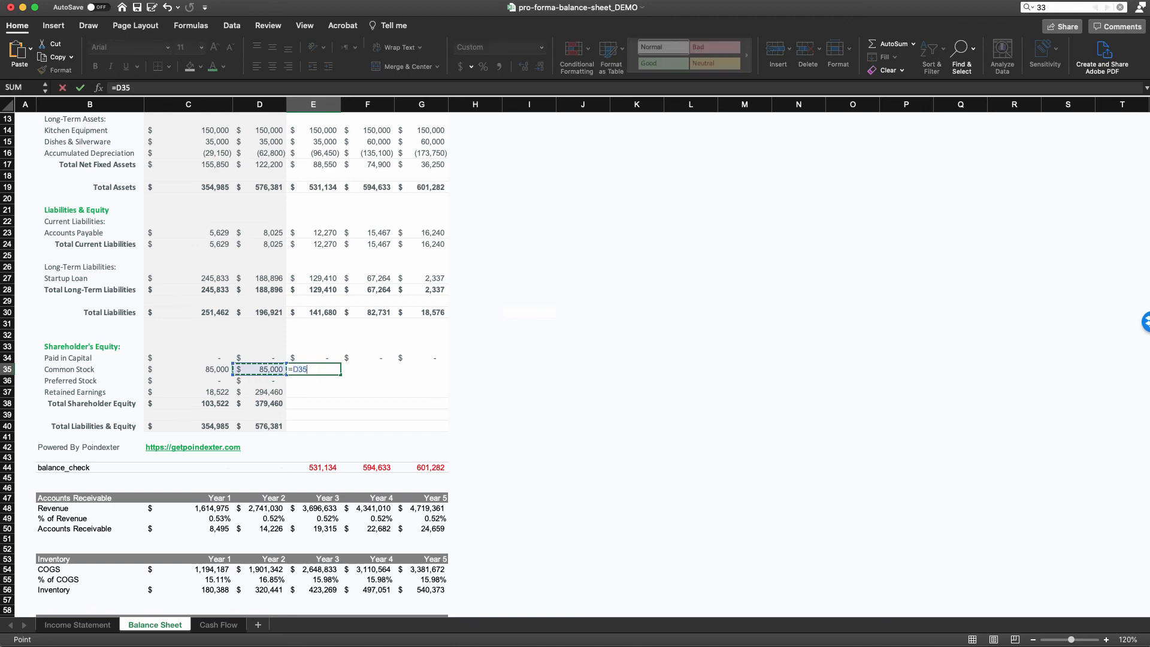
text(+)
scroll(239, 360, down, 10)
click(313, 490)
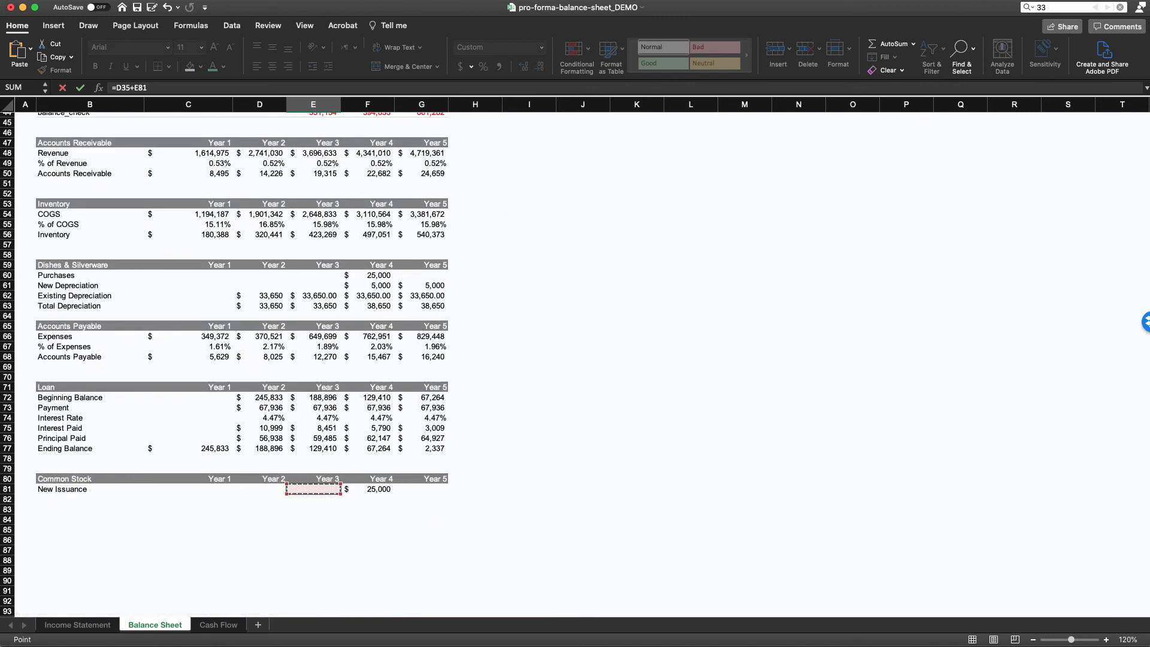
key(Return)
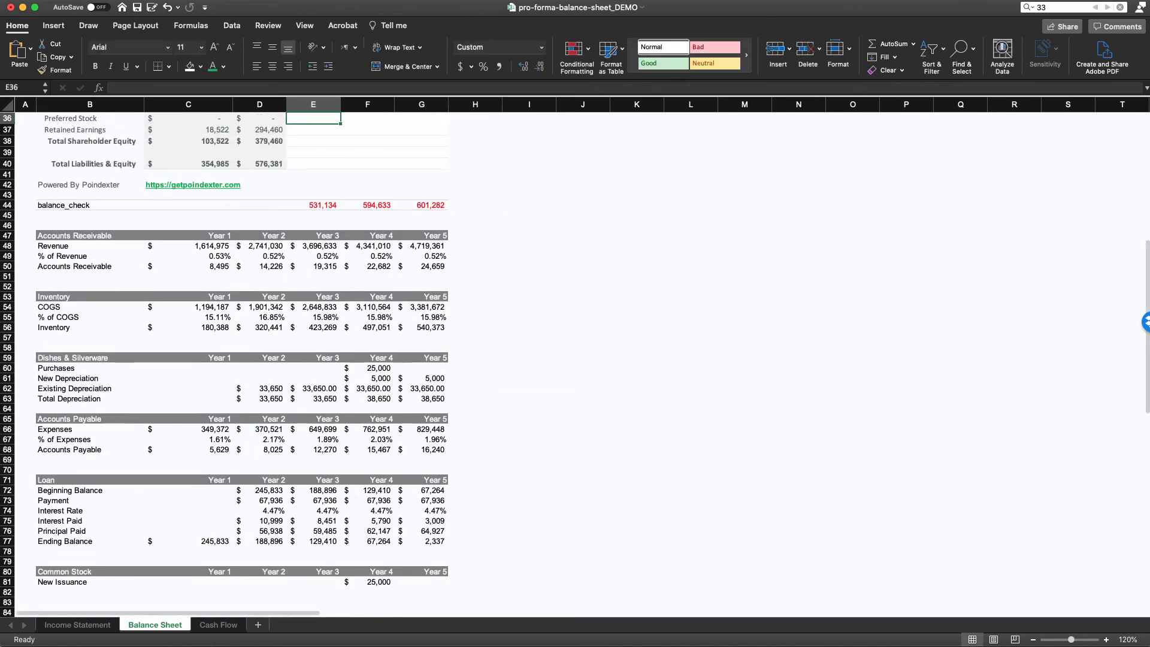
Step: Fill the Common Stock formula from E35 across to F35:G35 and check the Year 2 formula
scroll(573, 356, left, 1)
click(368, 422)
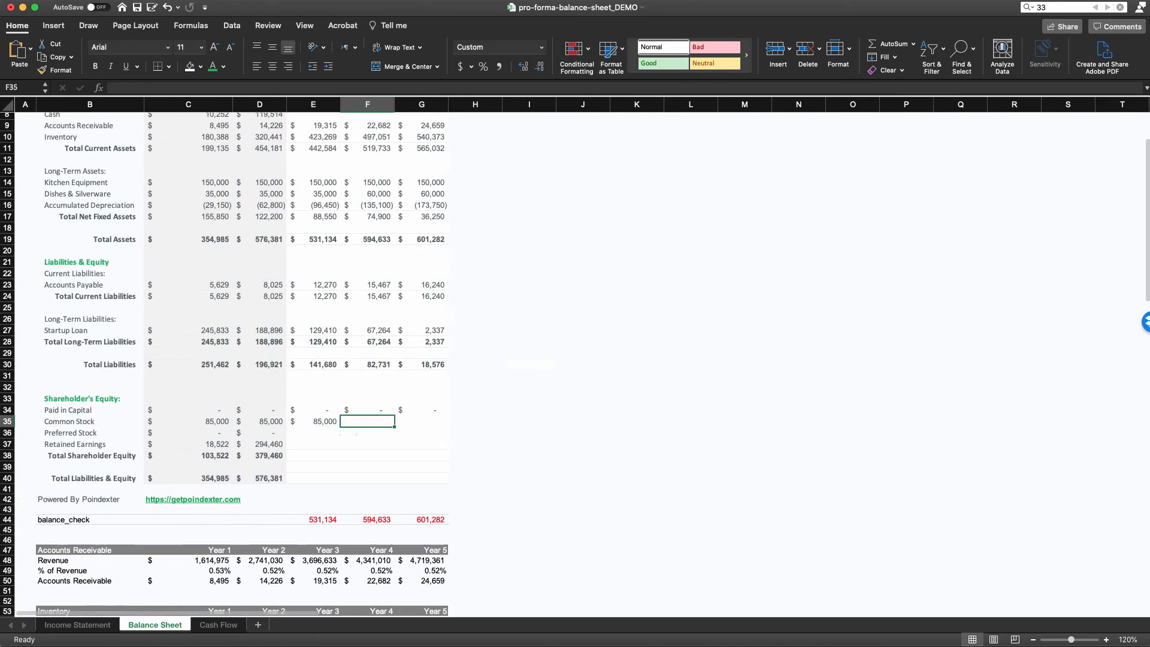
click(313, 421)
drag(340, 427, 445, 423)
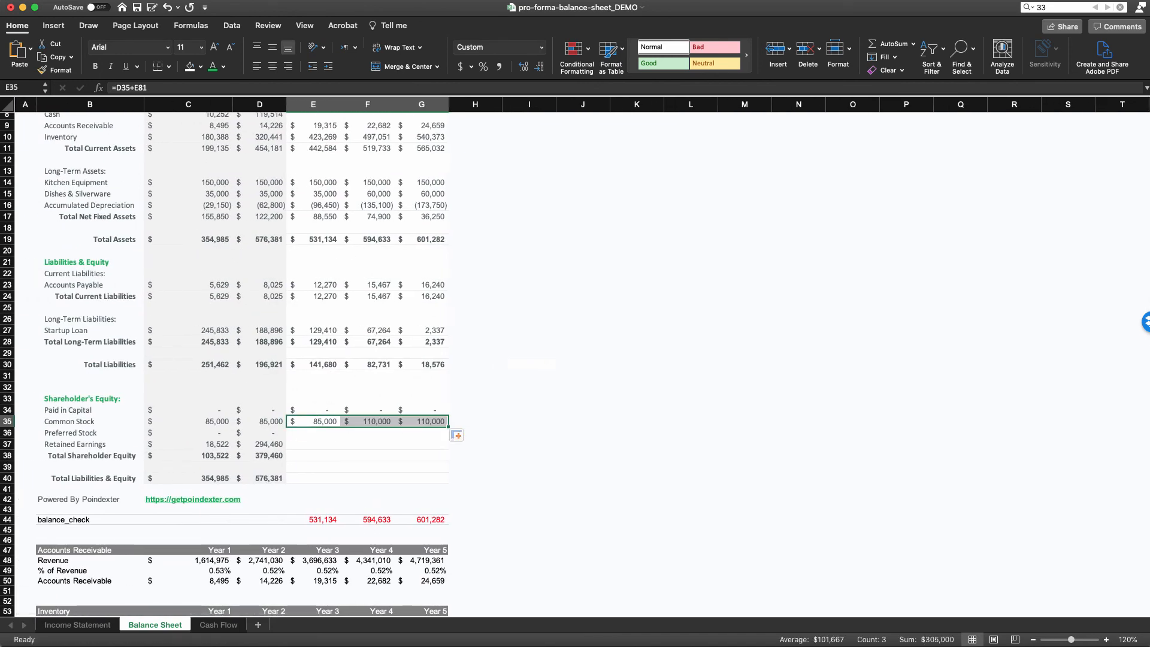
click(367, 421)
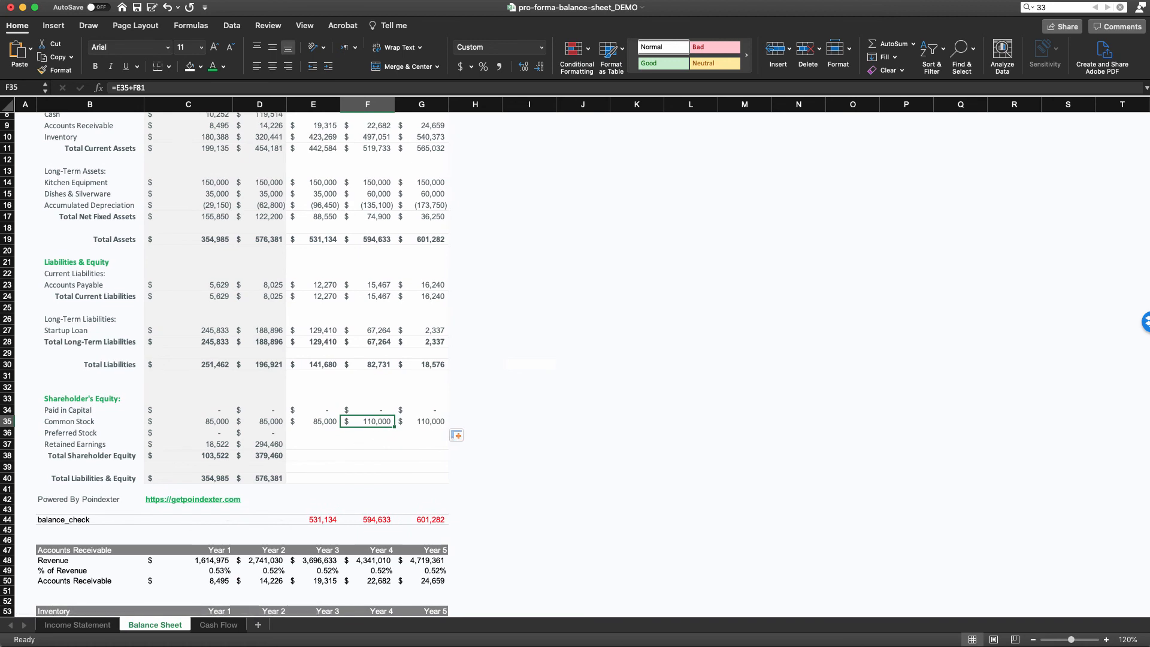
scroll(575, 359, up, 3)
scroll(575, 360, down, 5)
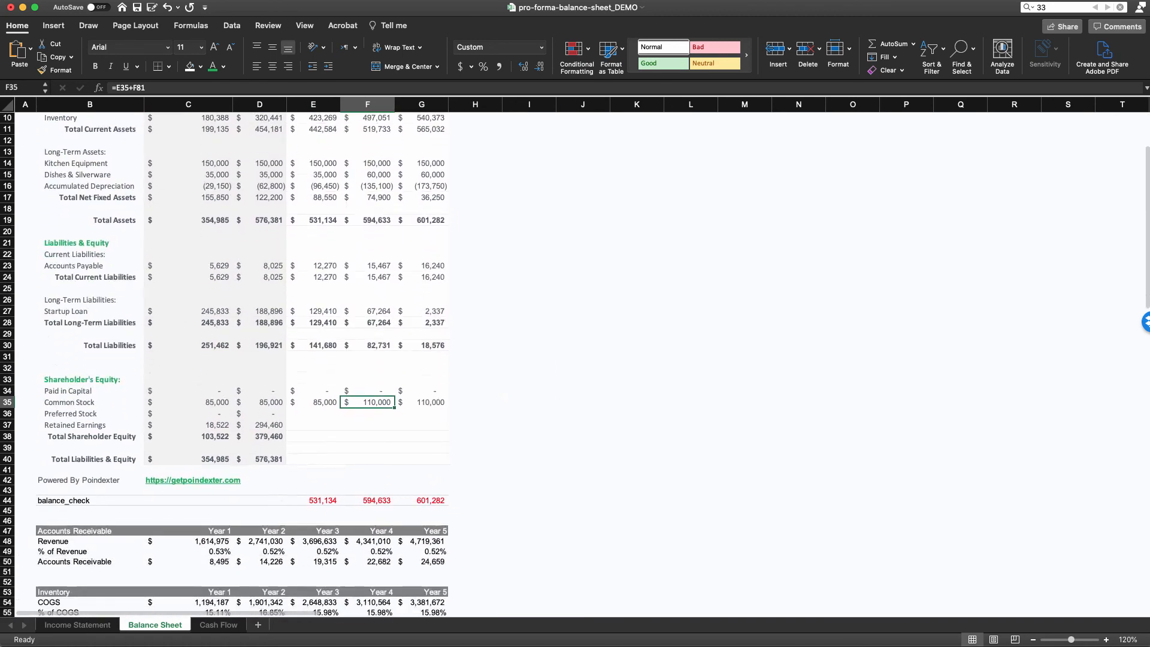
Step: Carry the prior year's Preferred Stock into E36 with =D36 and copy the formula across to F36:G36
click(313, 375)
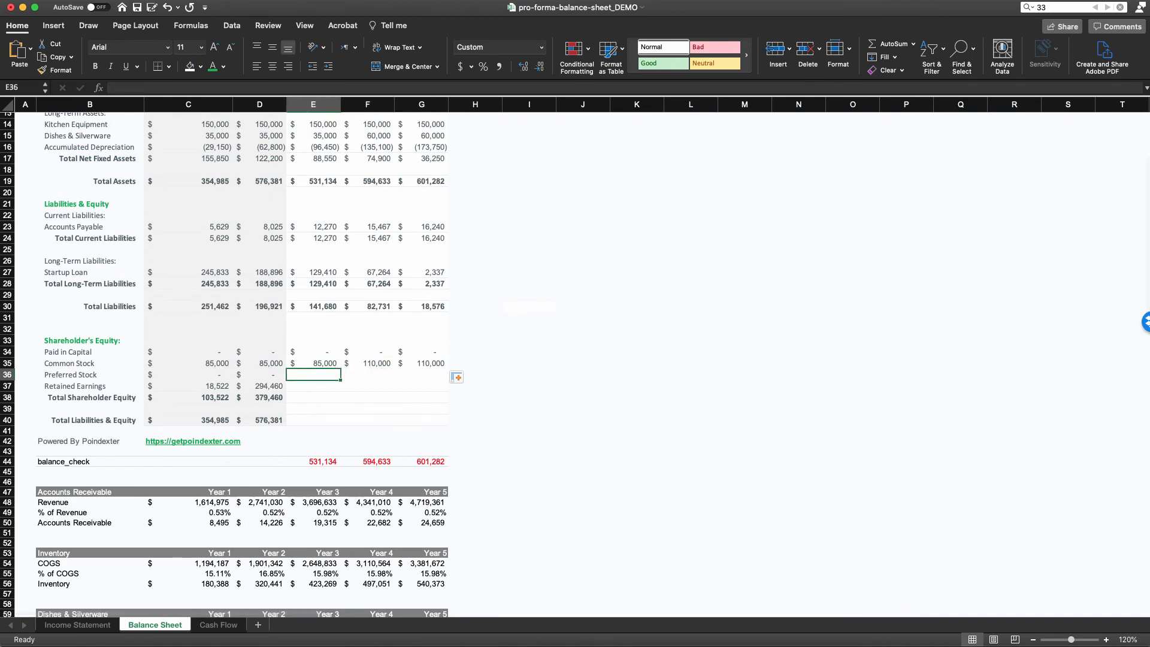
text(=)
key(Left)
key(Return)
key(Up)
key(super+c)
key(shift+Right)
key(shift+Right)
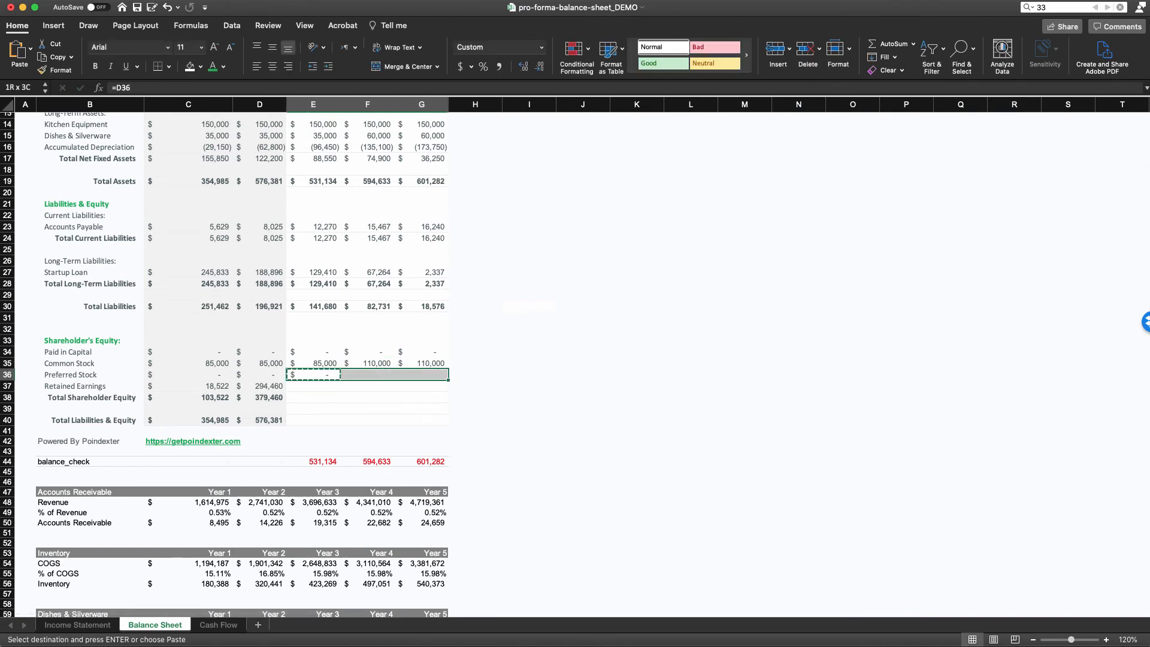
key(super+v)
key(Down)
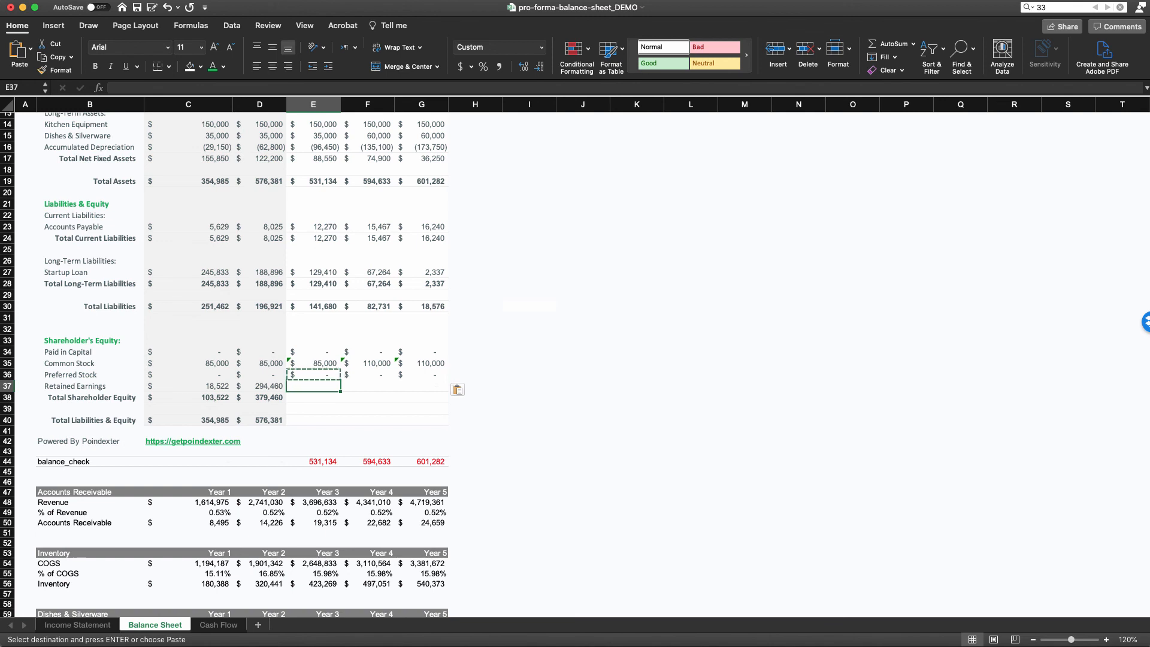
Step: Calculate Year 1 Retained Earnings in E37 as the prior balance plus net income with =D37+'Income Statement'!E43
text(=)
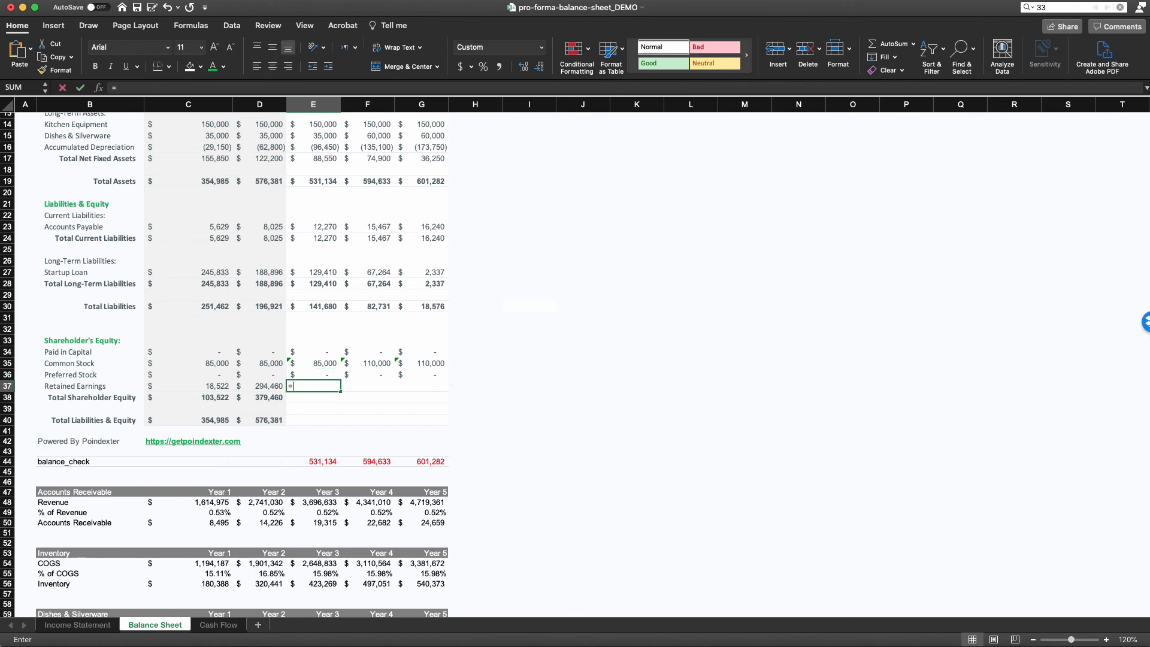
key(Left)
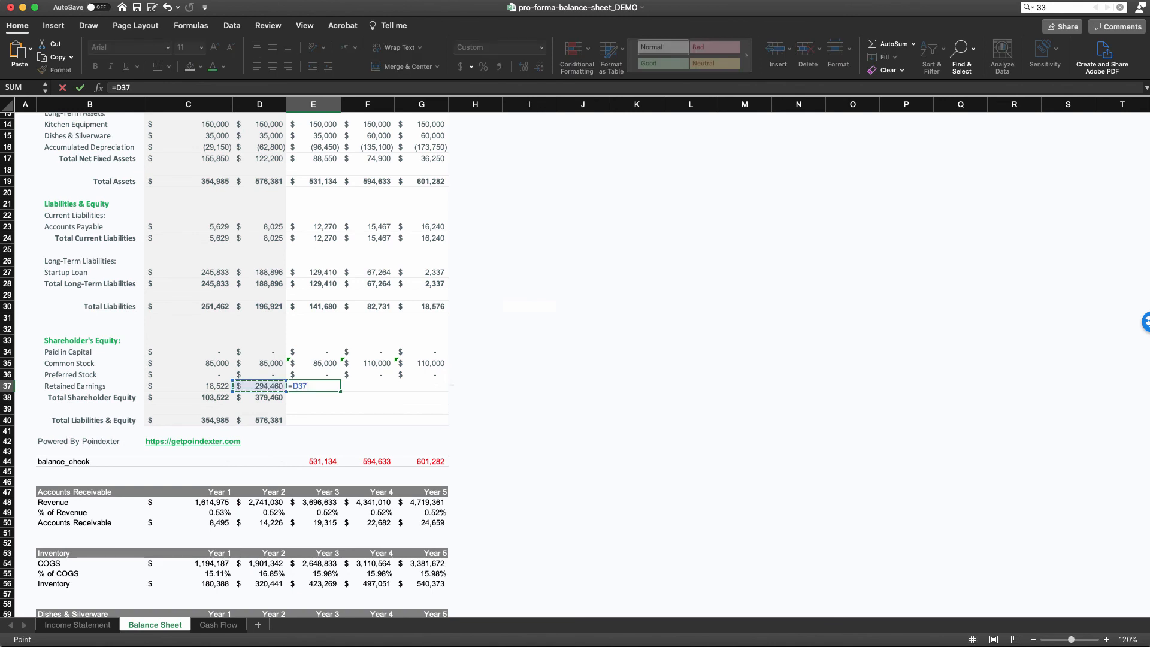
text(+)
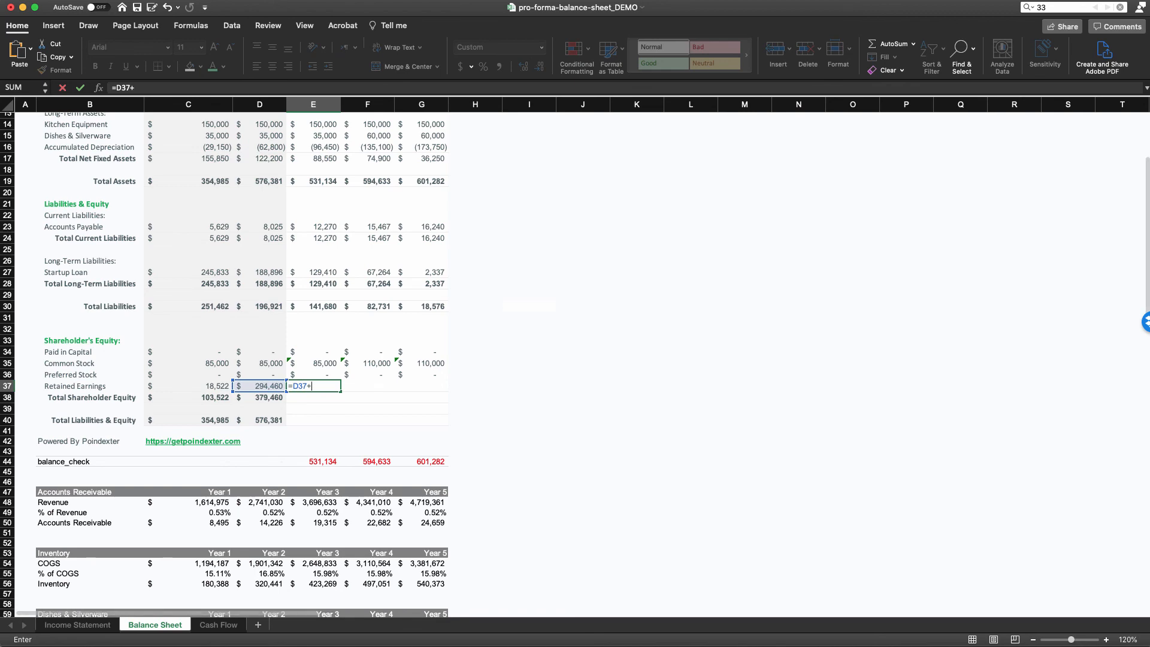
click(78, 625)
click(313, 562)
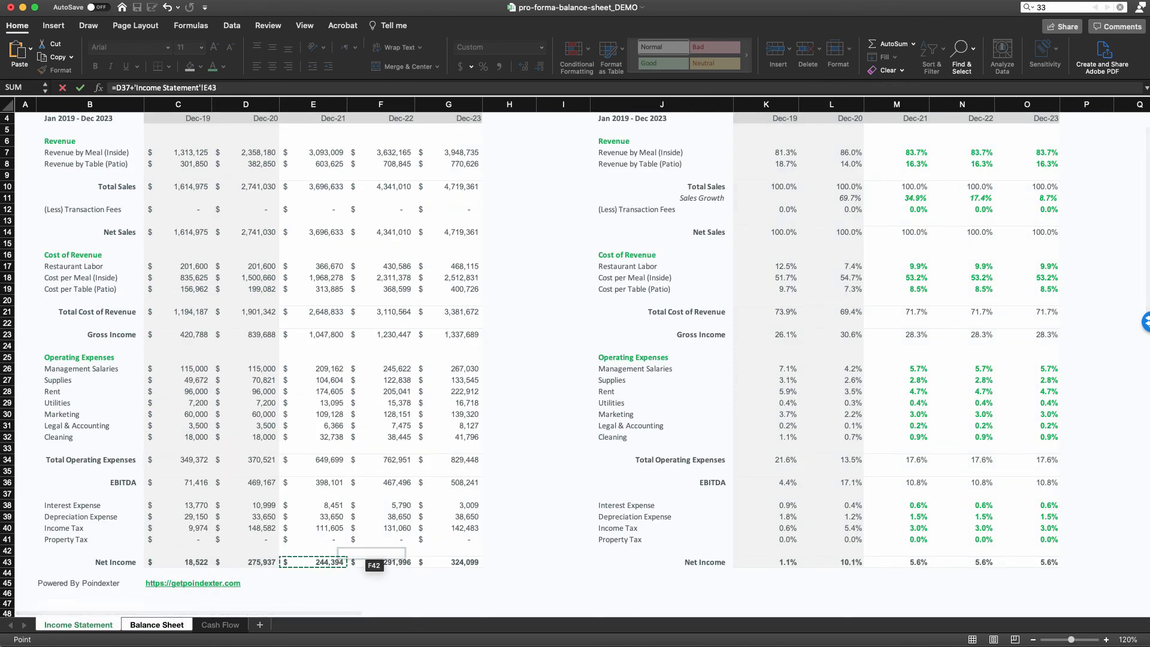
key(Return)
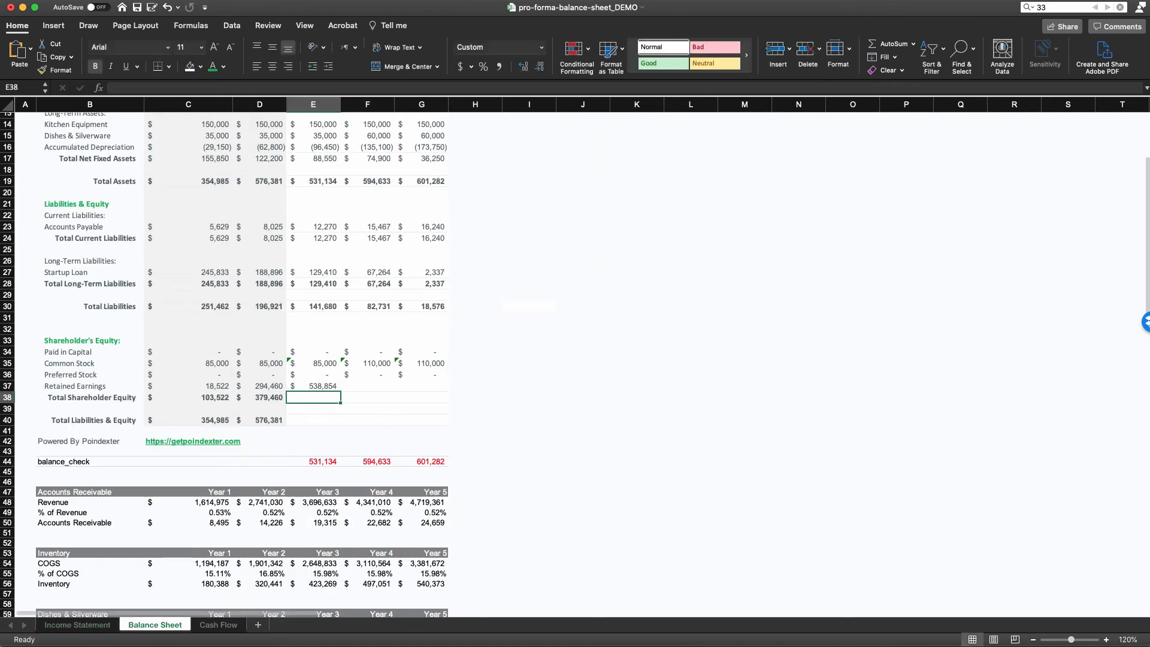
Step: Fill the Retained Earnings formula from E37 across to F37:G37 and check the Year 3 formula
click(313, 386)
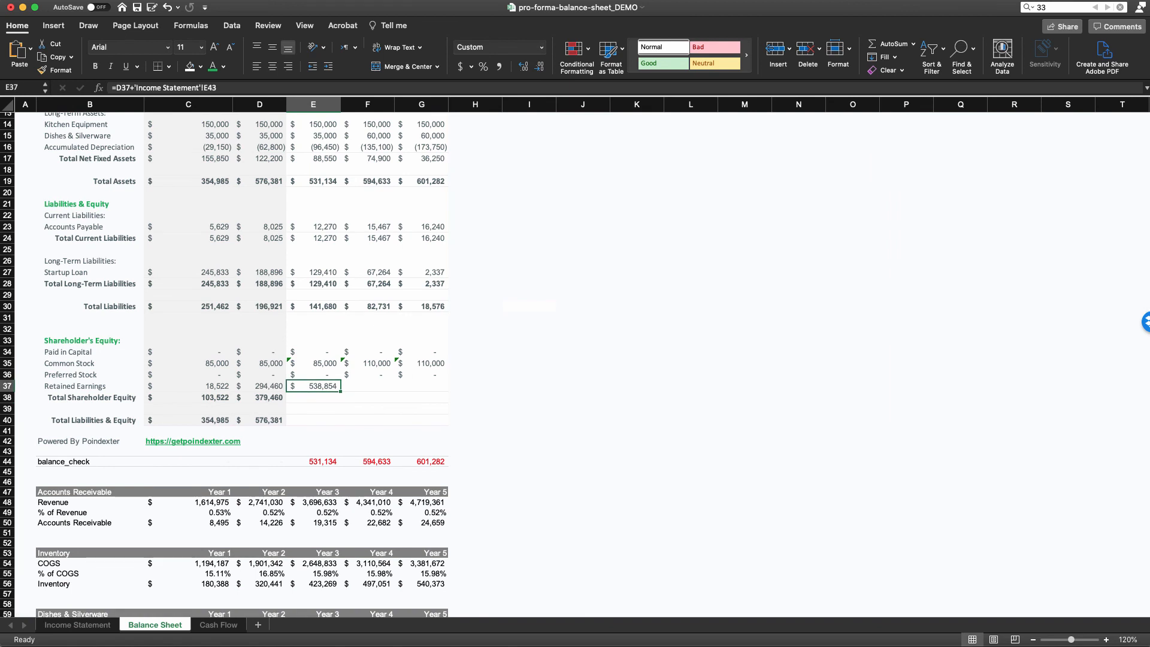
drag(340, 391, 429, 388)
click(422, 387)
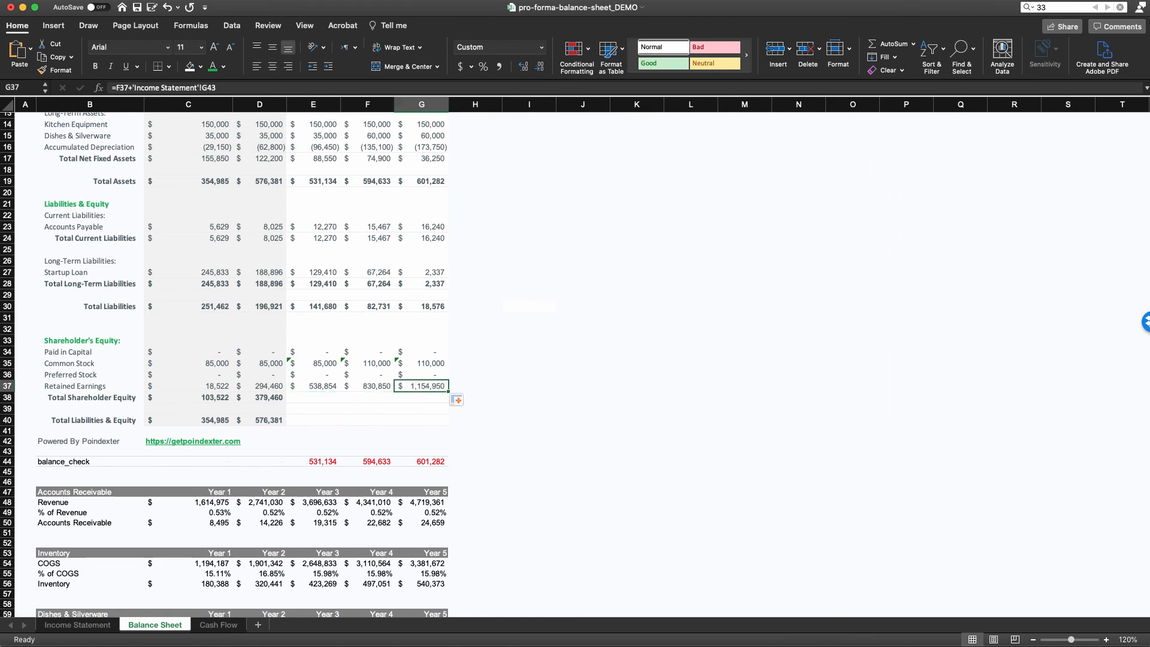
double_click(422, 387)
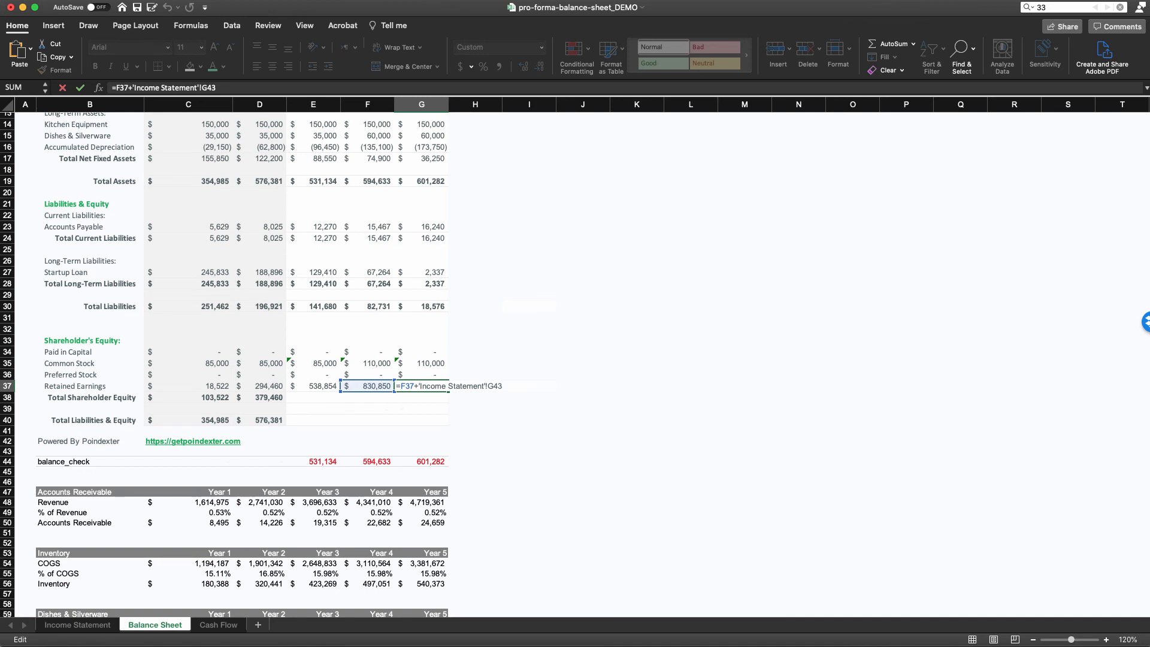
key(Escape)
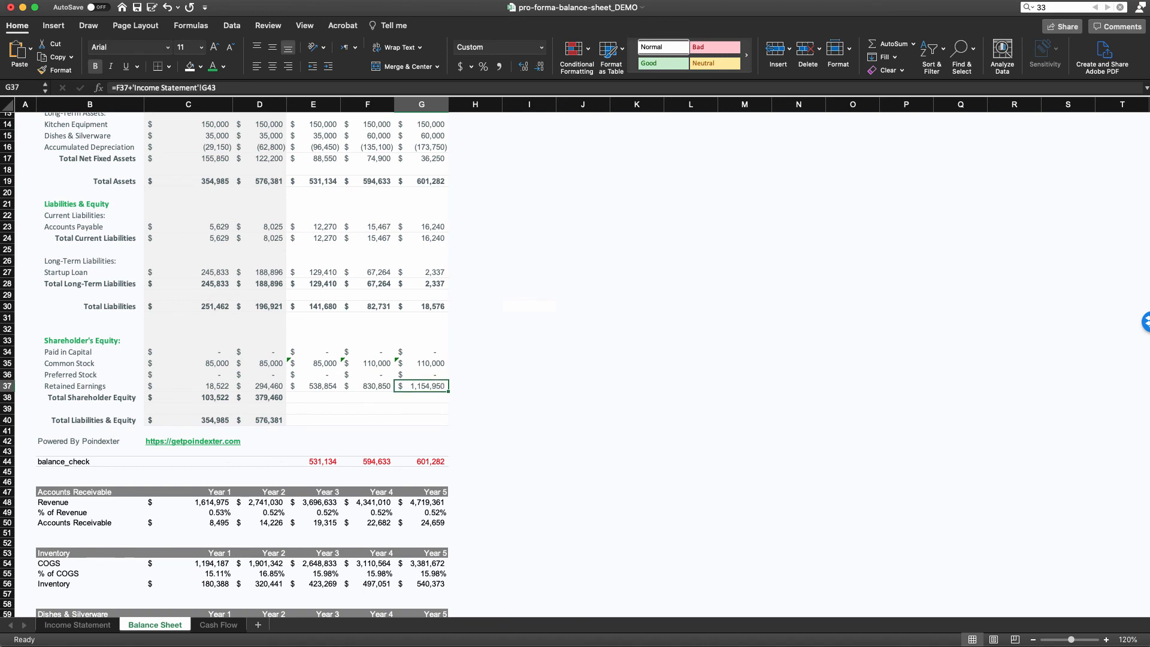
Step: Total the Year 1 Shareholder Equity in E38 with =SUM(E34:E37)
click(313, 398)
scroll(313, 398, up, 1)
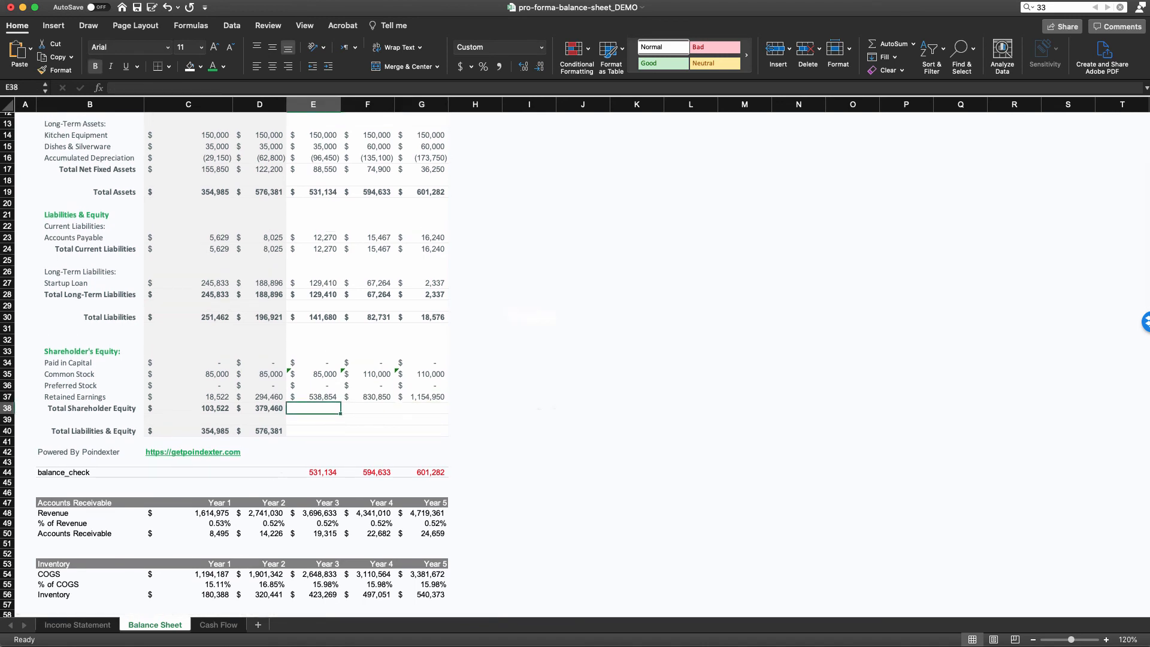
text(=su)
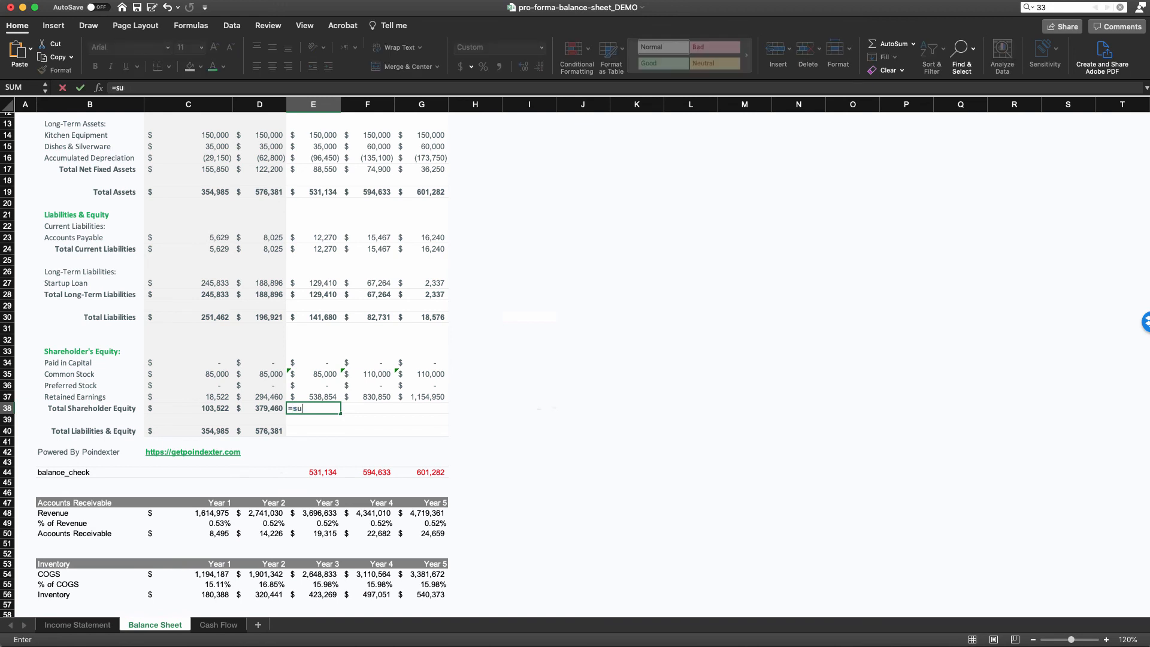
text(m()
key(Up)
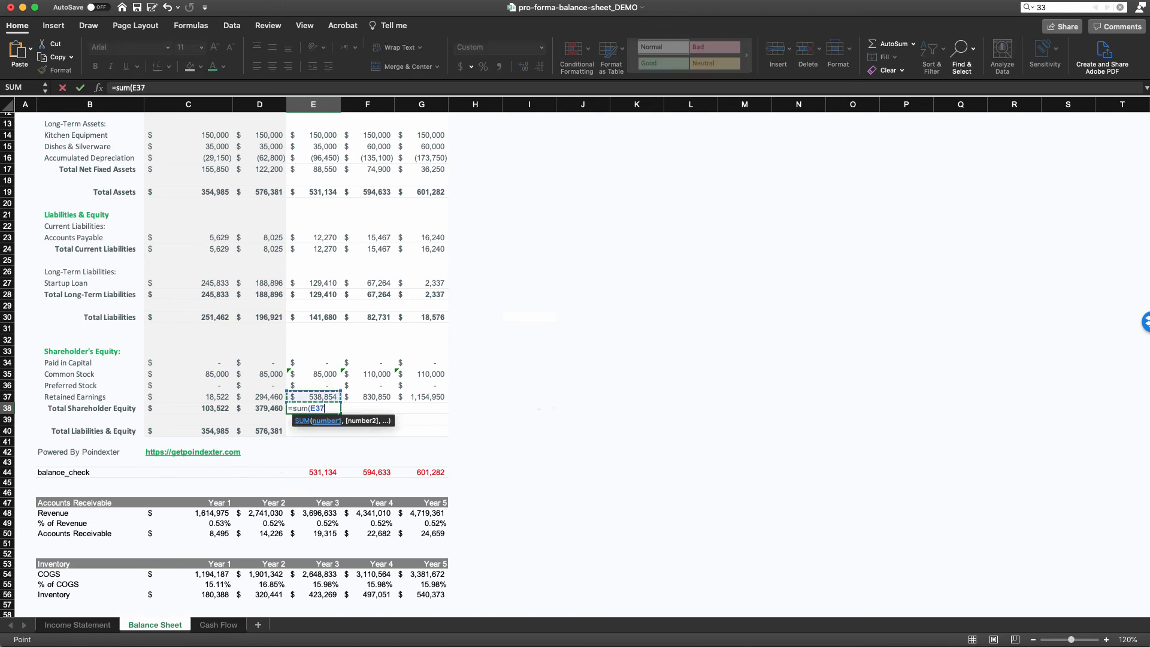
key(shift+Up)
key(shift+Up)
key(shift+Up)
key(Return)
Step: Copy the Total Shareholder Equity formula from E38 across to F38:G38
key(Up)
key(super+c)
key(shift+Right)
key(shift+Right)
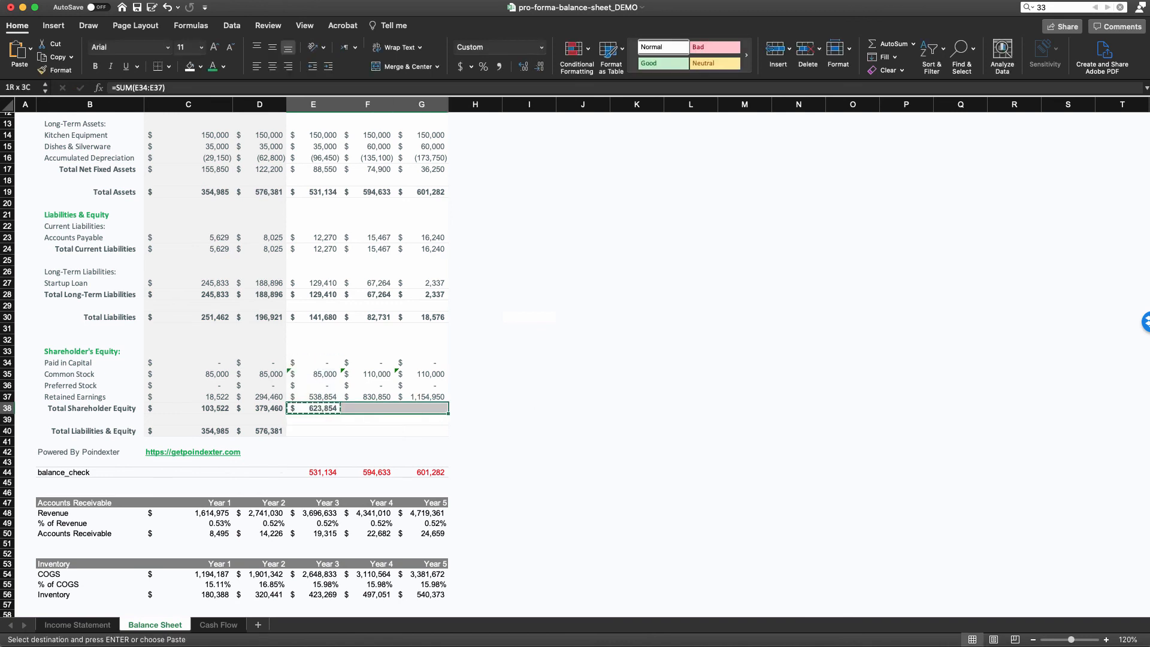
key(super+v)
Step: Calculate Year 1 Total Liabilities & Equity in E40 as shareholder equity plus total liabilities with =E38+E30
key(Down)
key(Down)
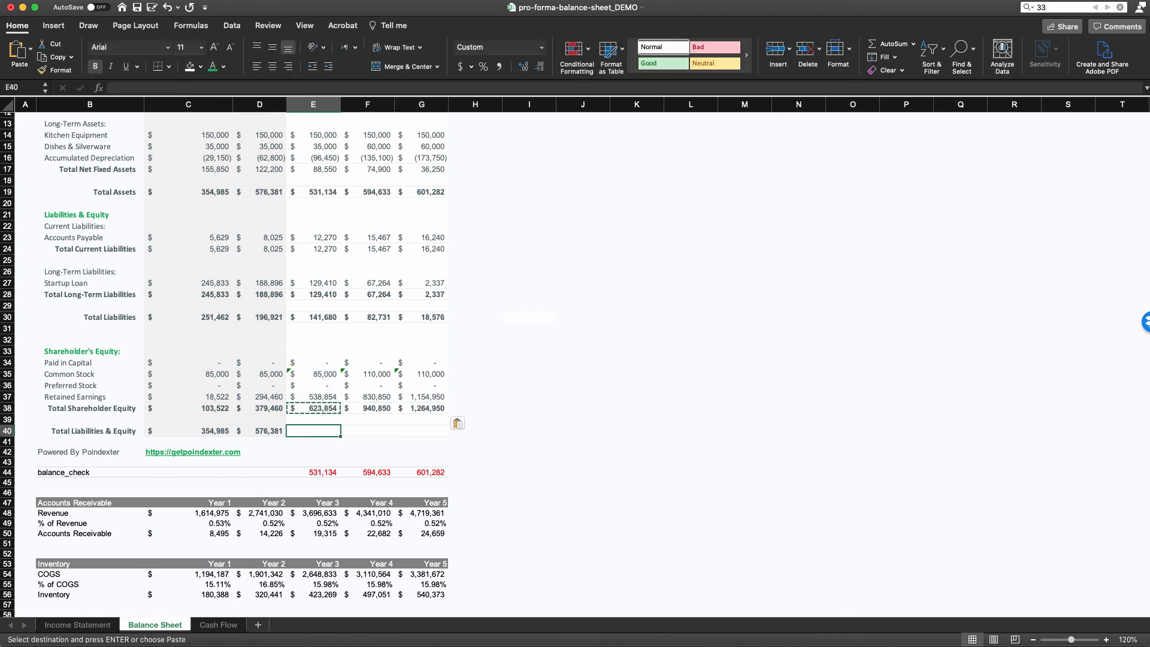
text(=)
key(Up)
key(Up)
key(Up)
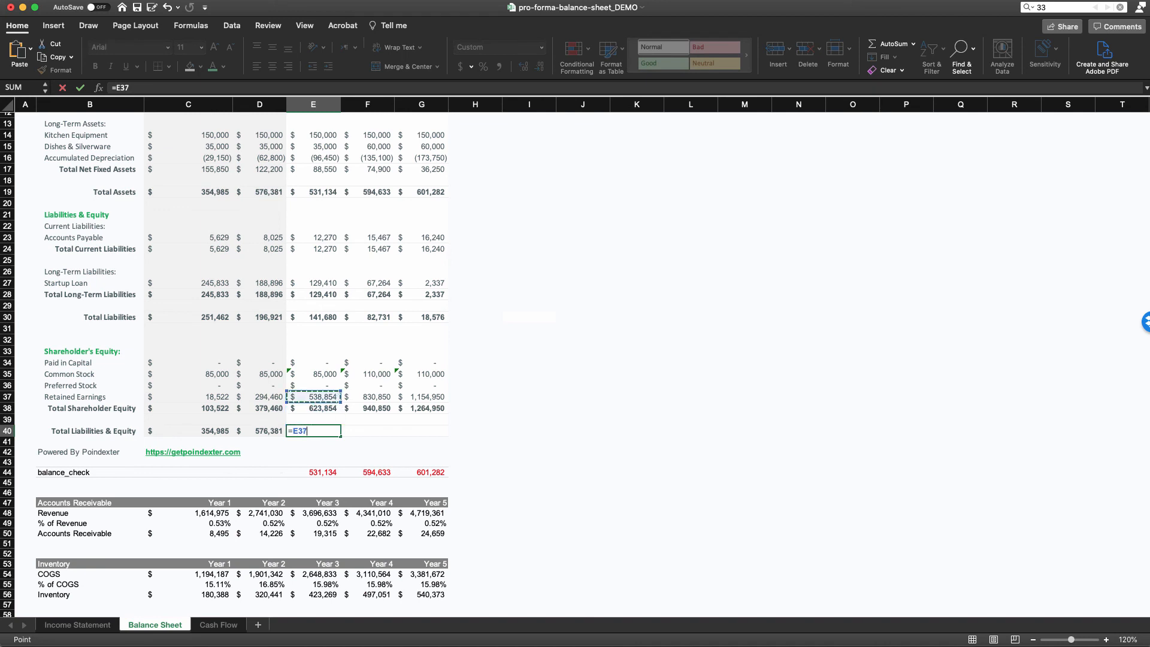
key(Down)
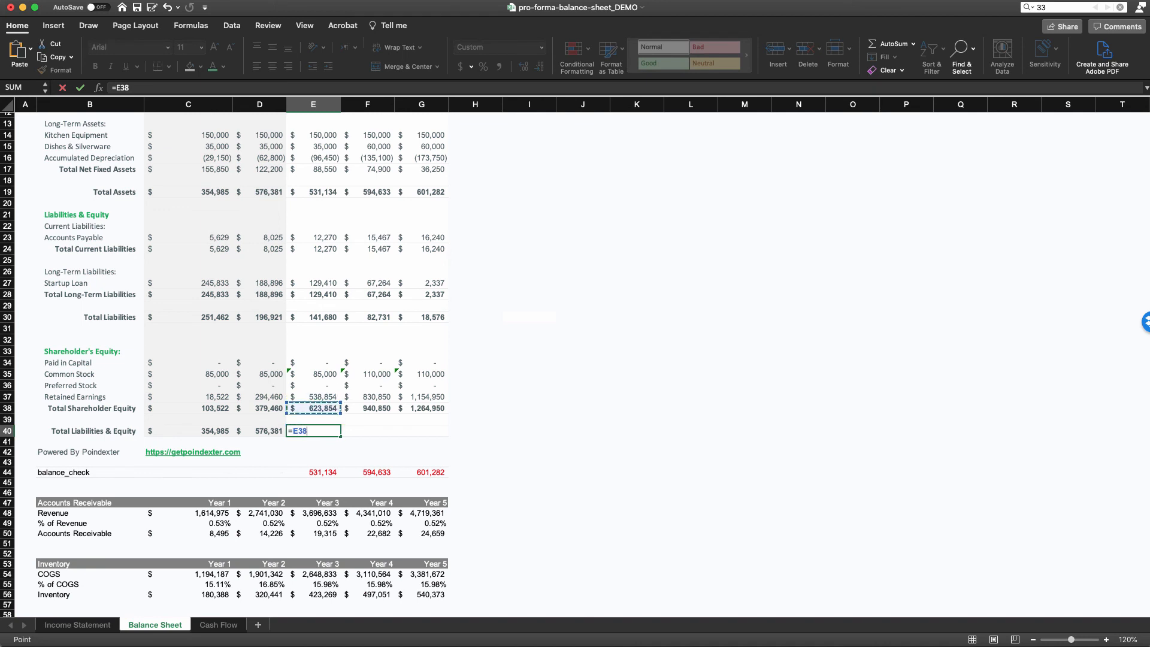
text(+)
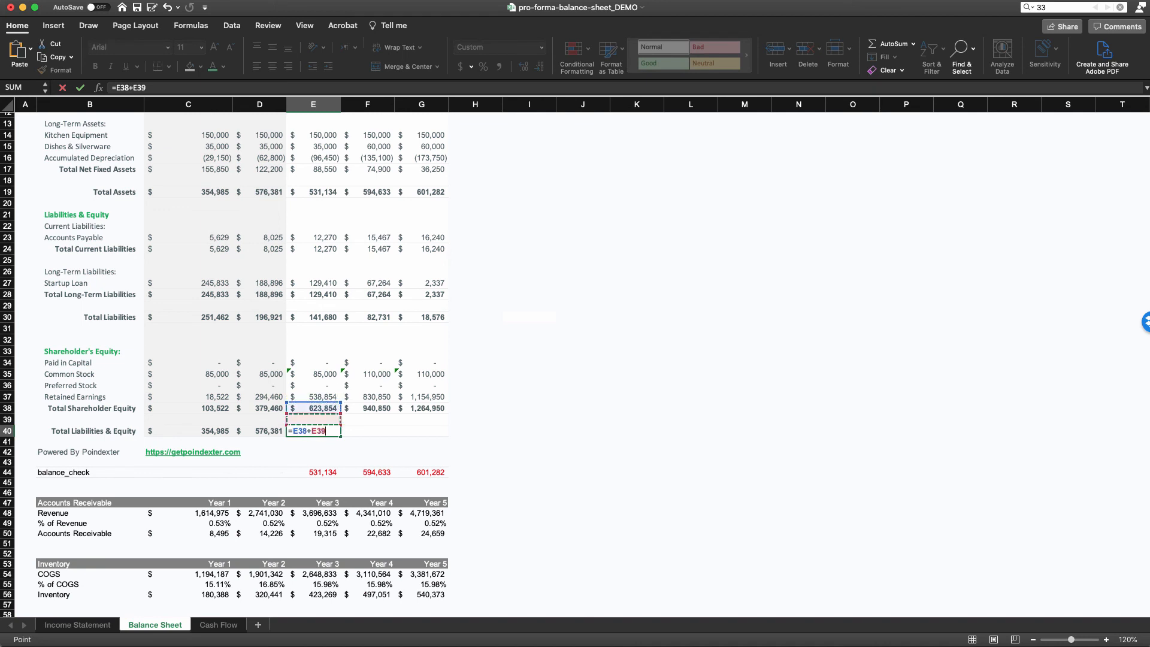
key(Up)
key(Up)
key(Up)
key(Up)
key(Up)
key(Up)
key(Up)
key(Up)
key(Up)
key(Up)
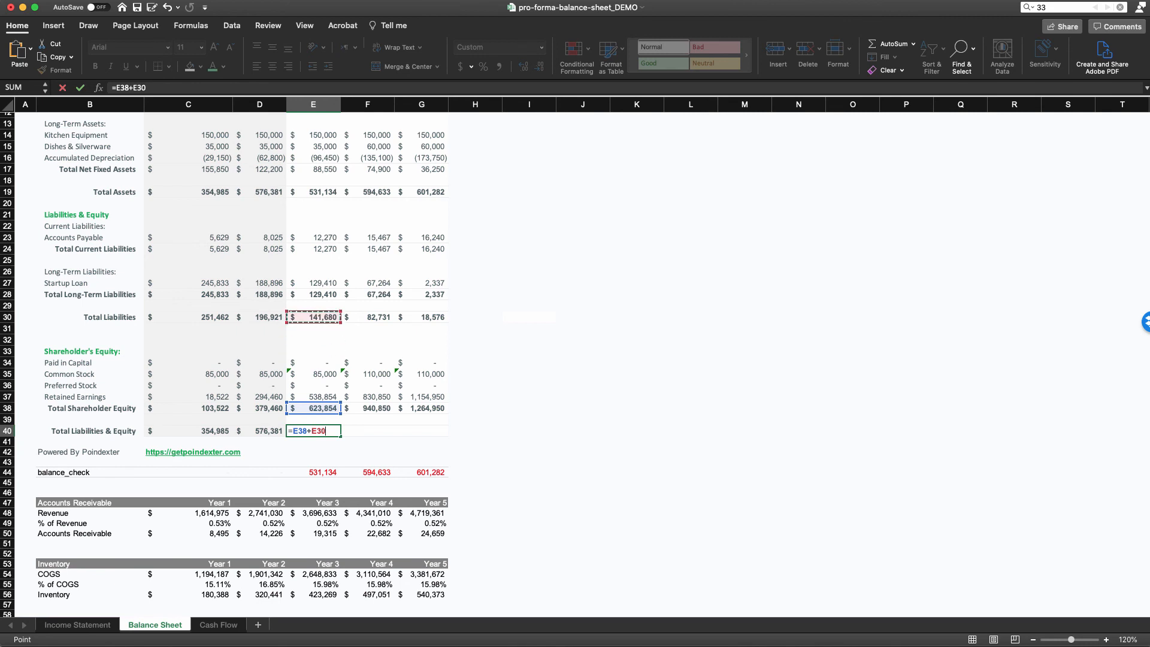
key(super+Return)
Step: Copy the Total Liabilities & Equity formula from E40 across to F40:G40
key(super+c)
key(shift+Right)
key(shift+Right)
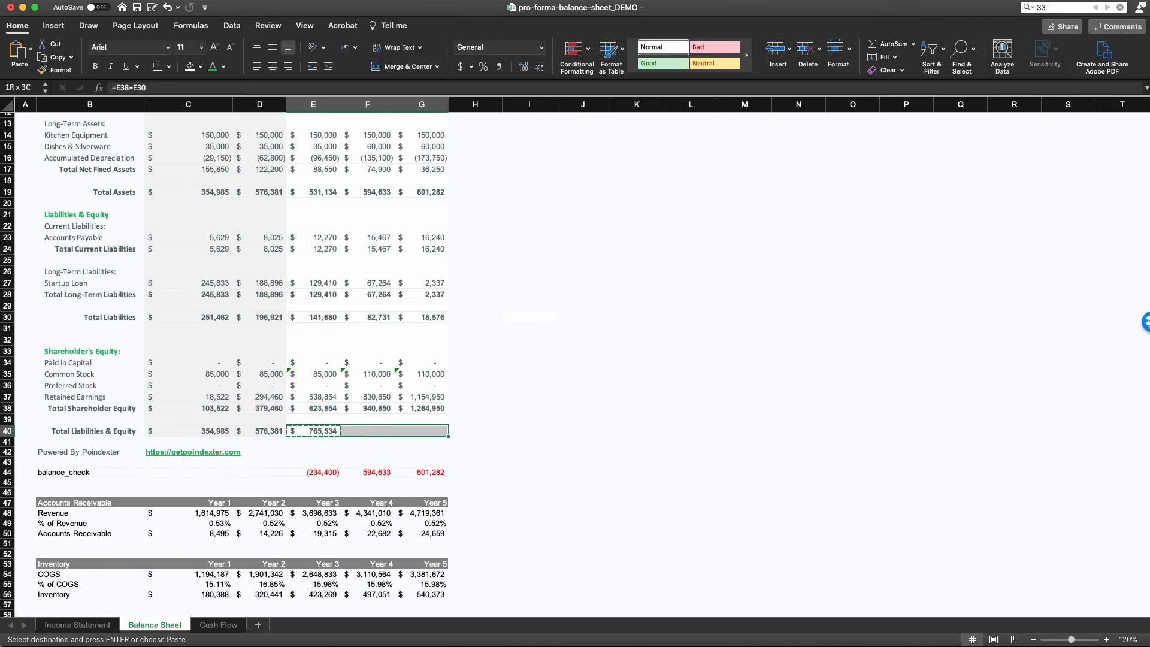
key(super+v)
click(529, 398)
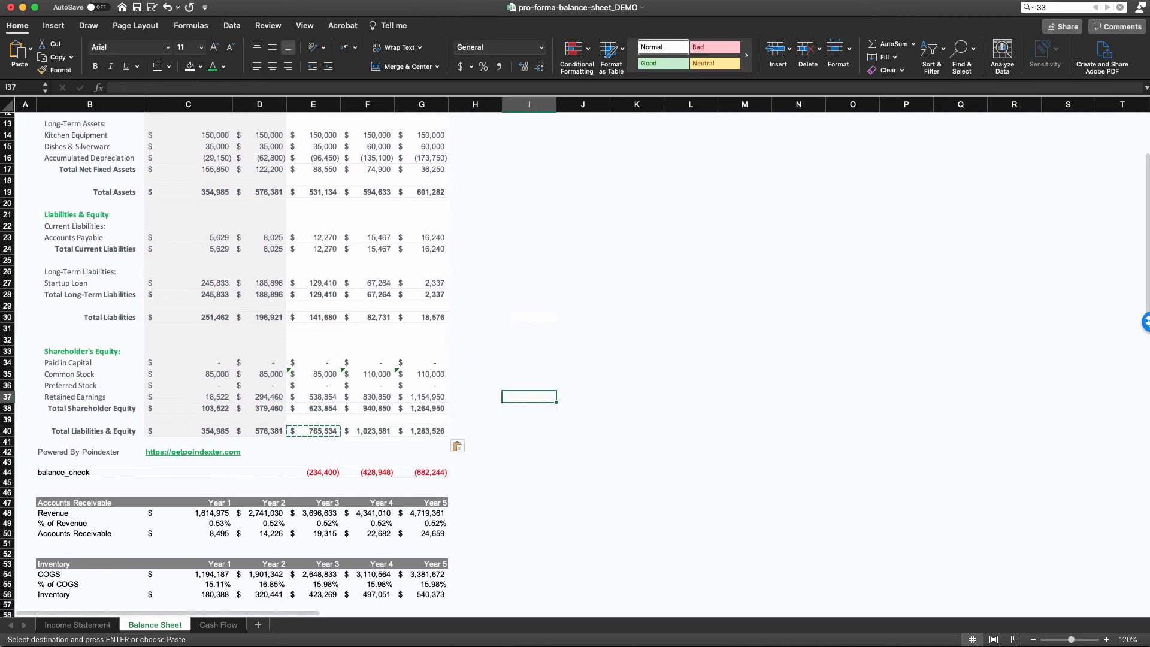
Step: Examine the balance_check formula in E44 and the differences for the three projected years
click(313, 473)
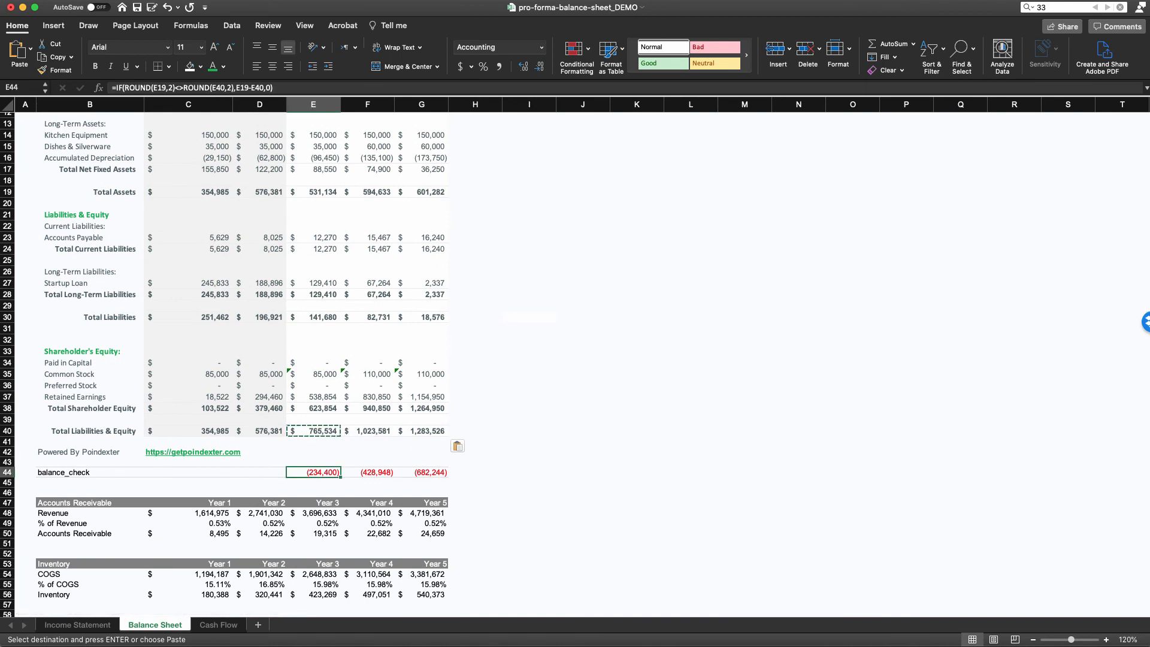
key(Down)
key(Up)
key(Right)
key(Right)
key(Right)
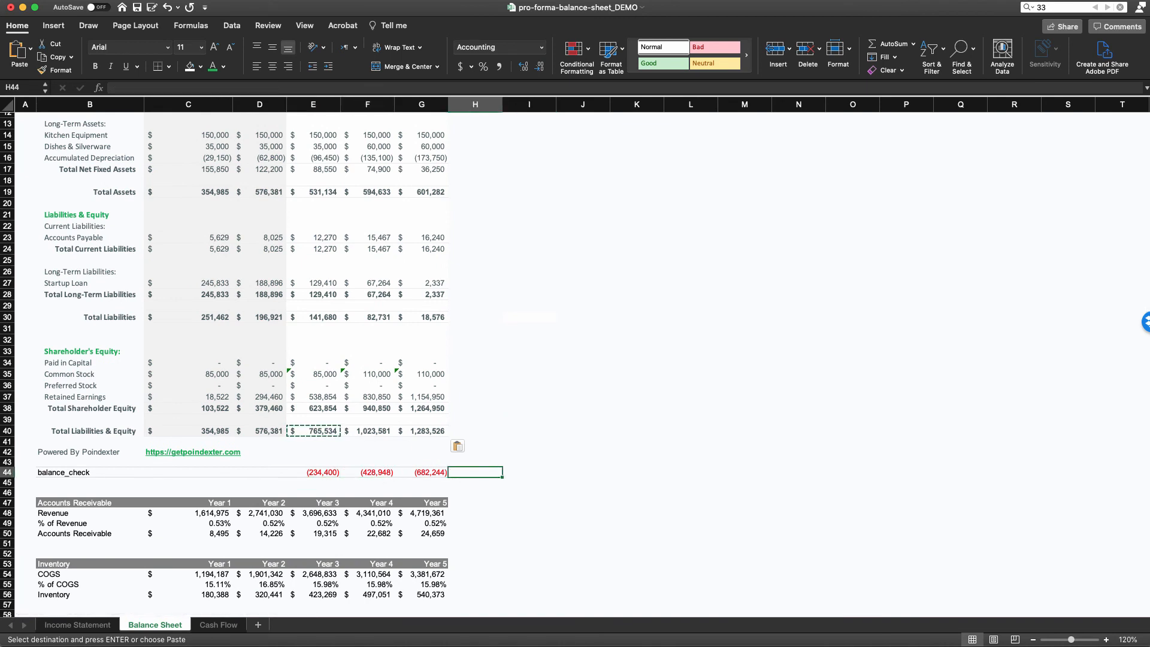
Step: Link Year 1 Cash in E8 to the Cash Flow sheet's Cash at End of Period with ='Cash Flow'!E28
scroll(575, 365, up, 3)
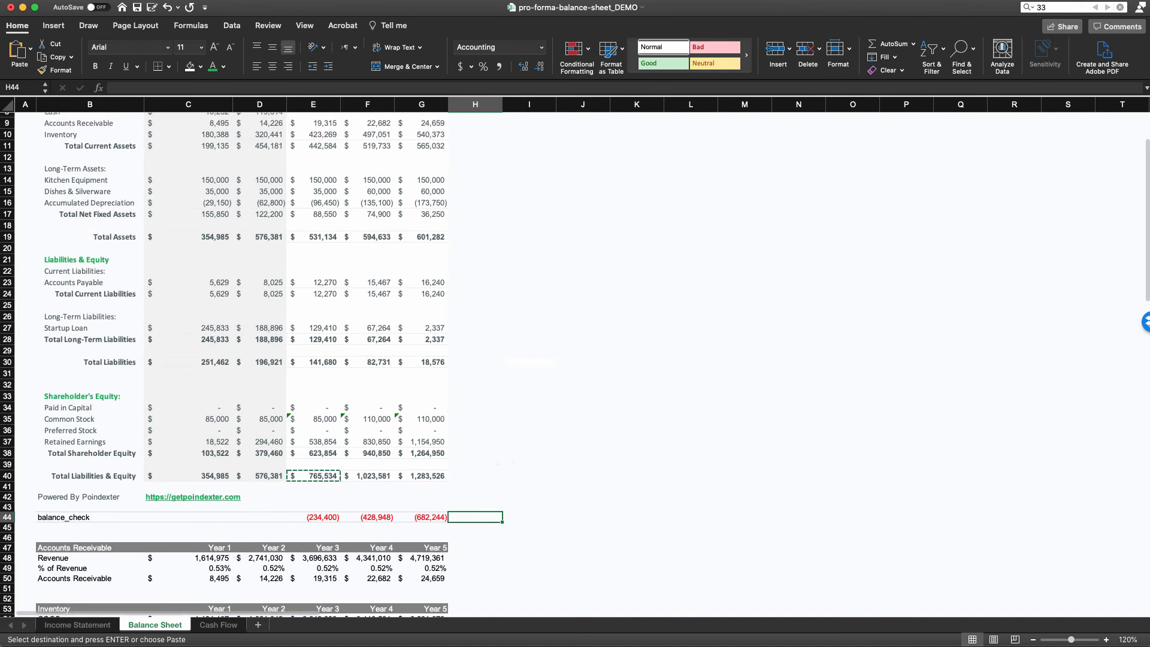
scroll(575, 365, up, 4)
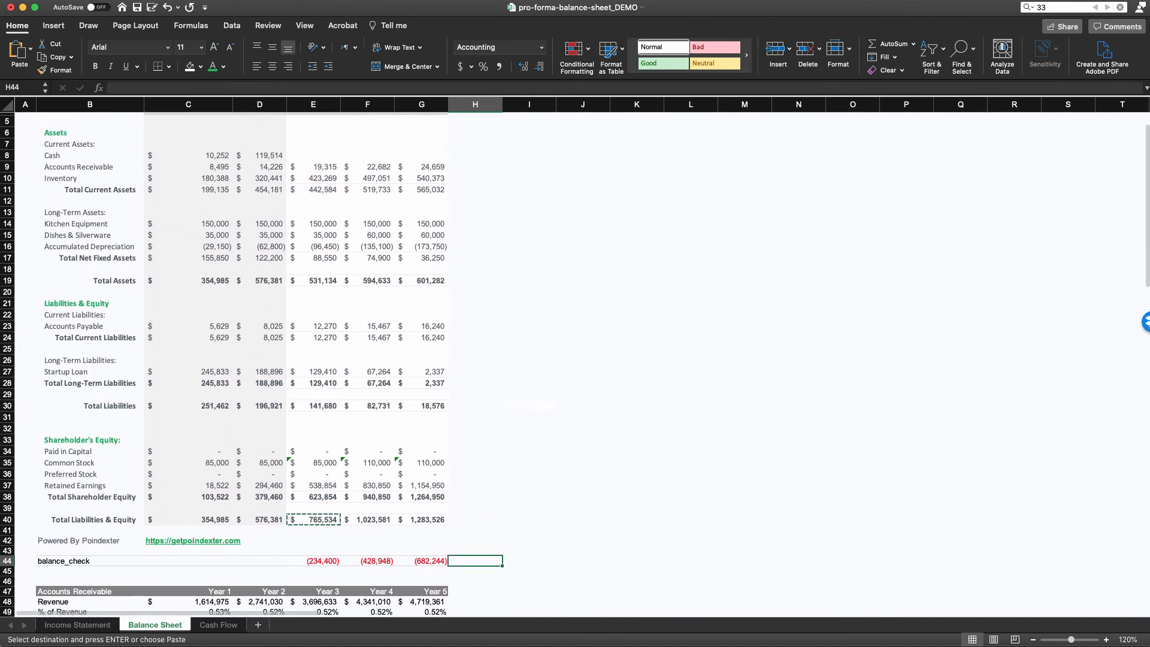
scroll(576, 365, up, 1)
click(529, 265)
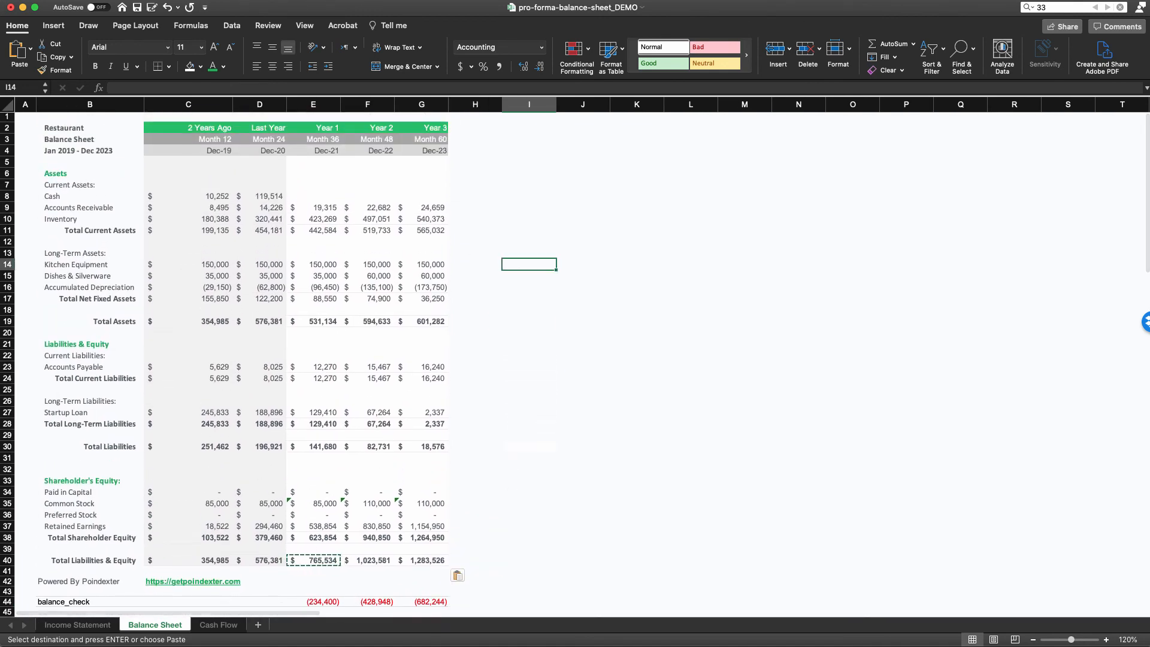
click(313, 197)
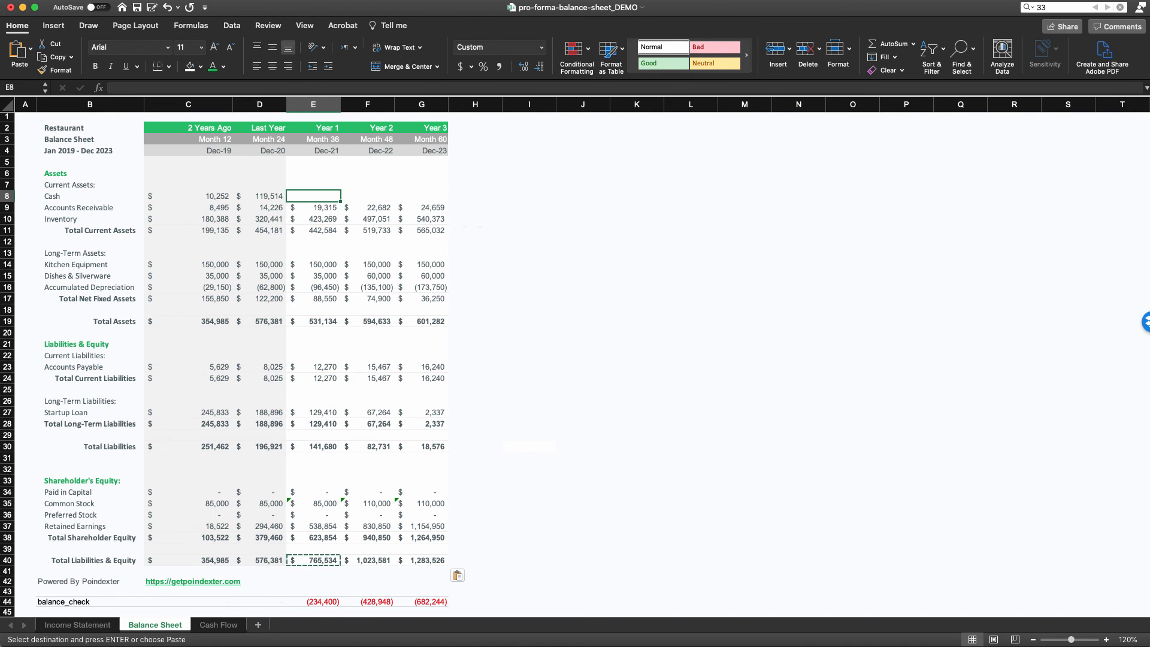
text(=)
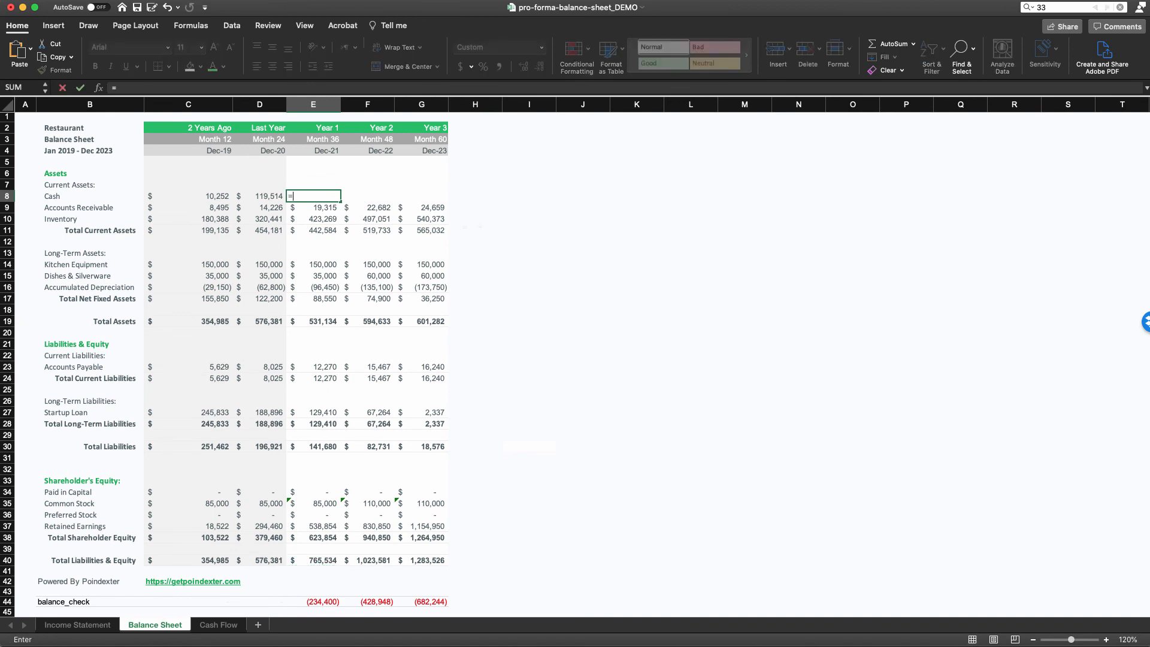
click(219, 625)
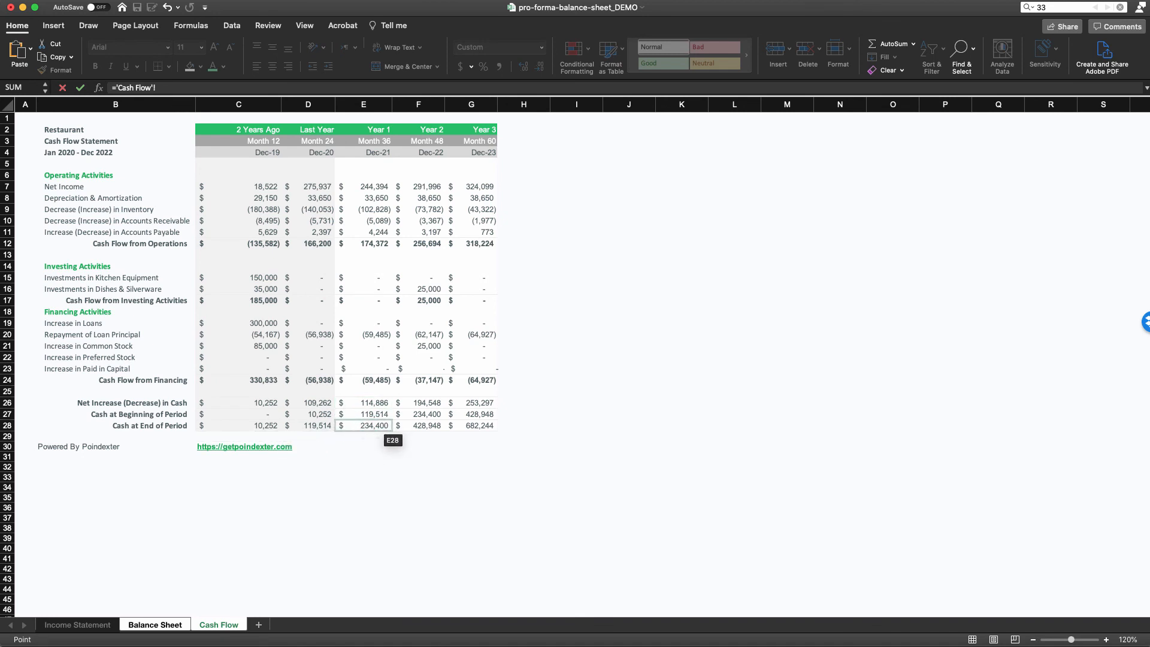
click(386, 426)
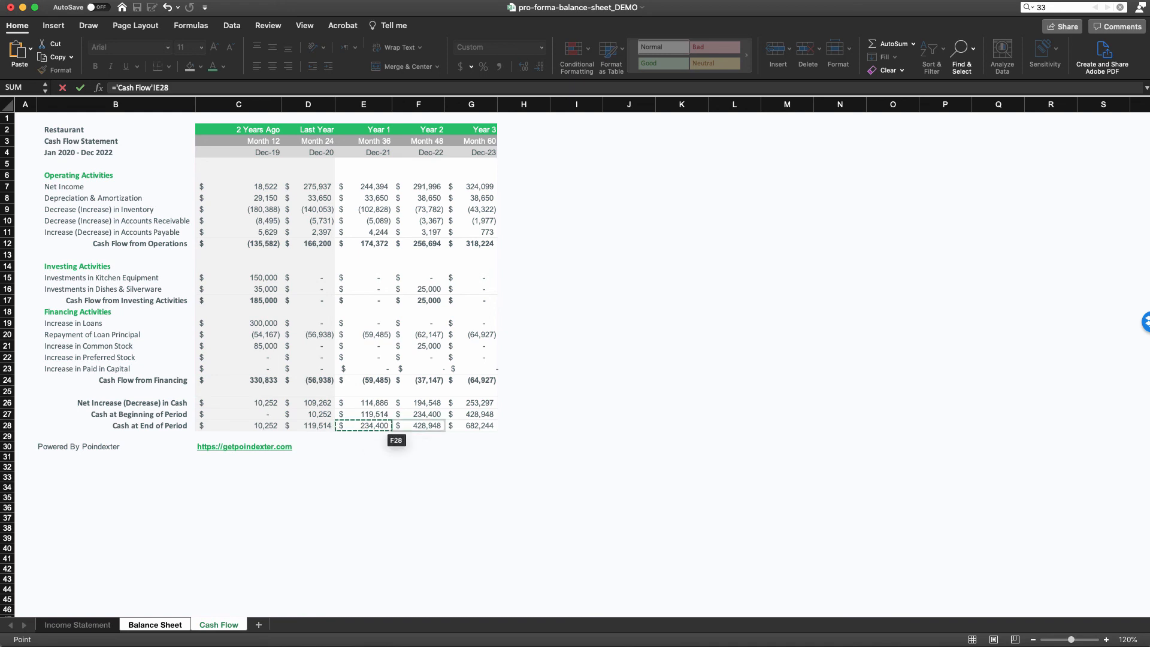
key(Return)
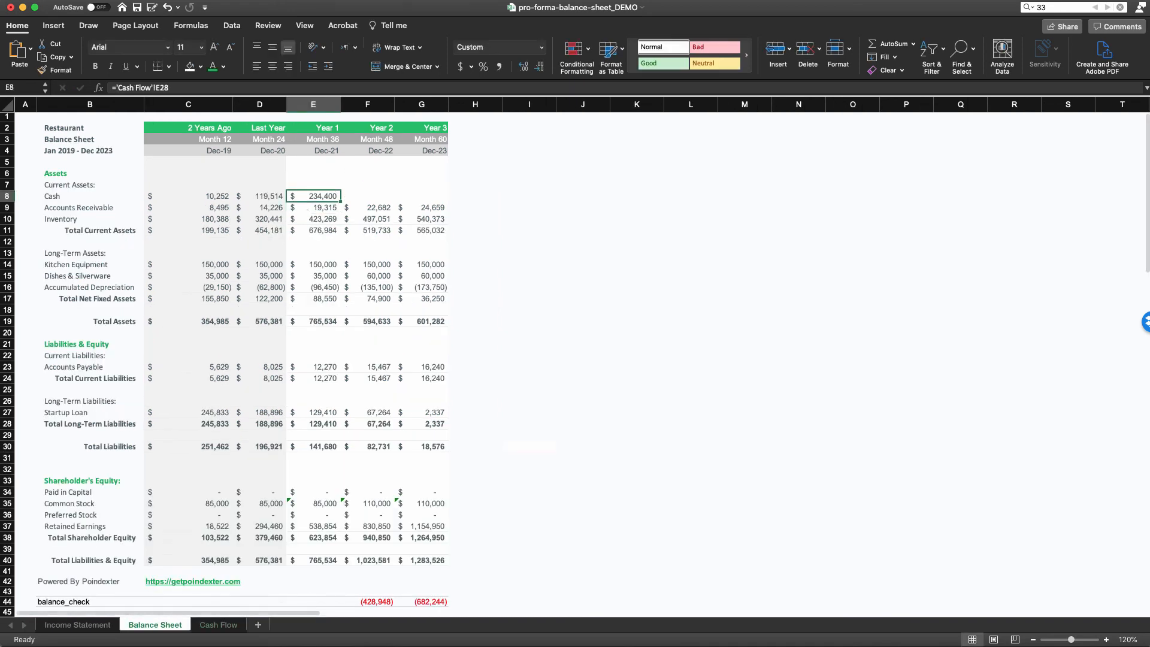
Step: Copy the Cash link from E8 across to F8:G8 and check the copied formulas
key(cmd+c)
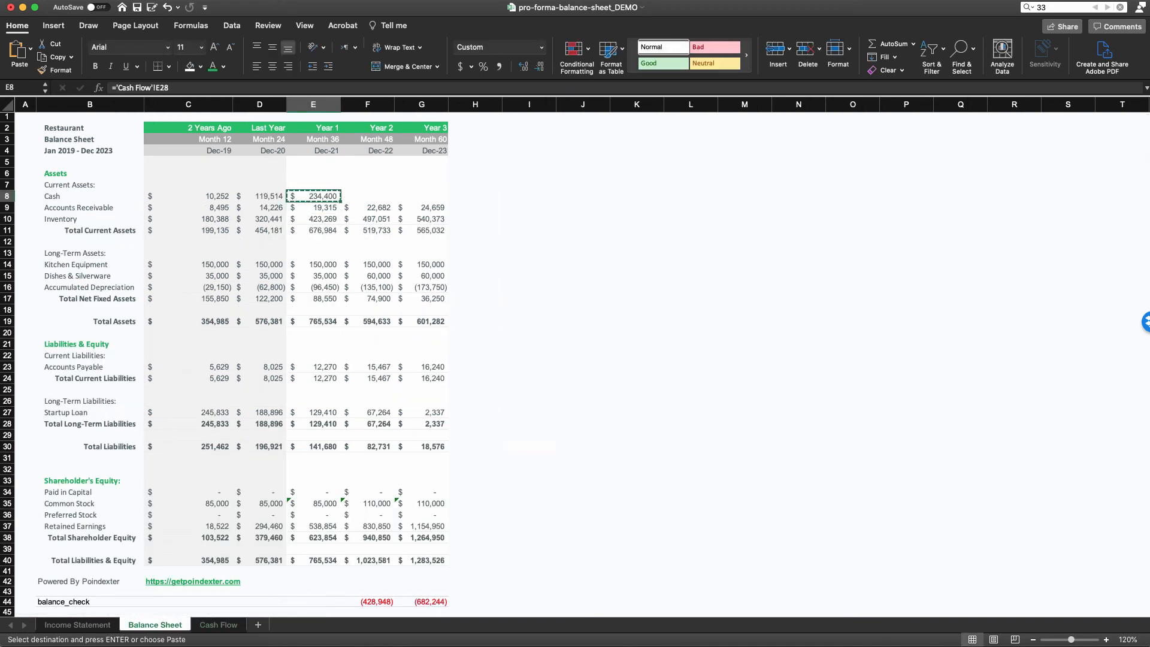
key(shift+Right)
key(shift+Right)
key(cmd+v)
key(Right)
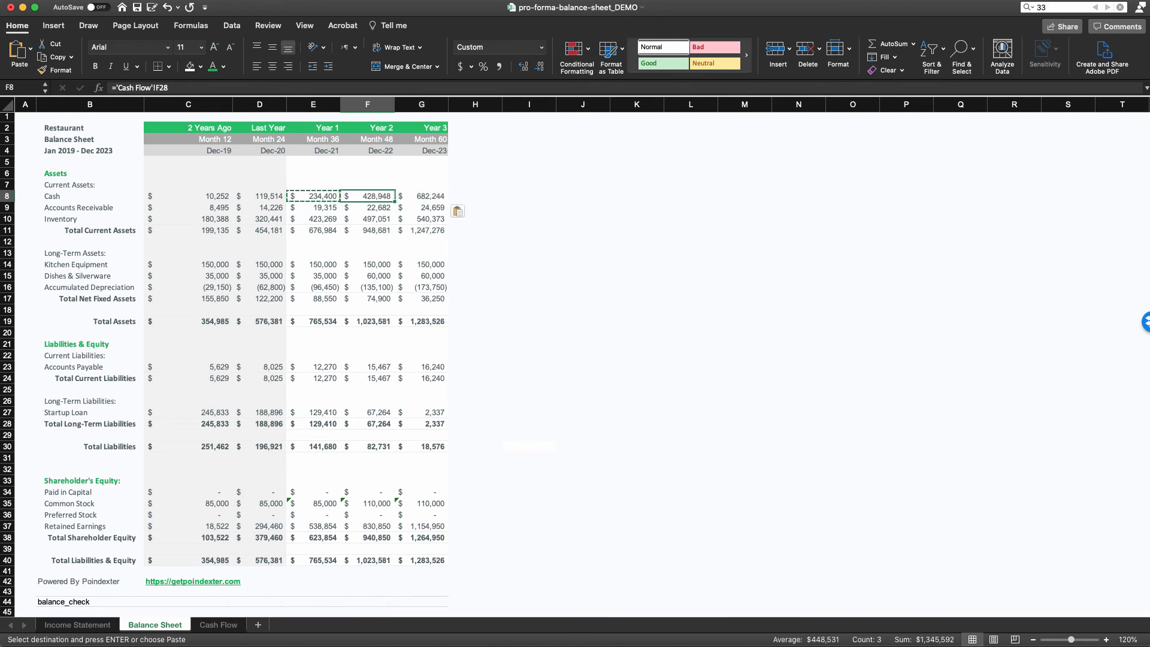
key(Right)
key(Left)
key(Left)
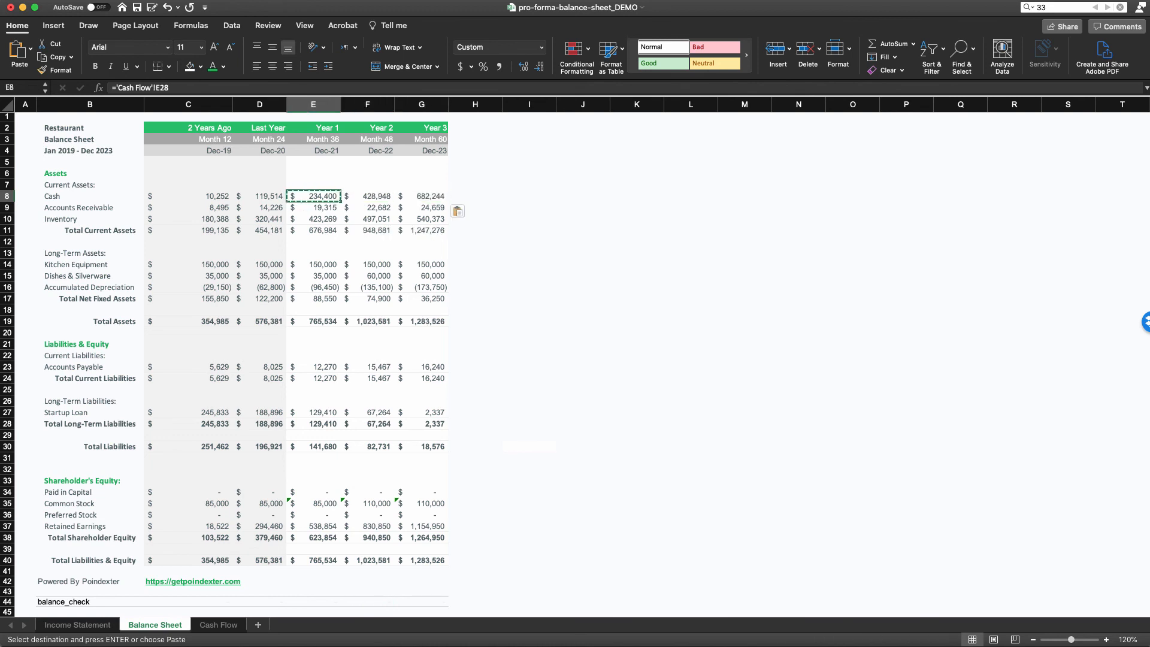
Step: Check the balance_check cells E44:G44 and review the completed balance sheet
scroll(575, 366, down, 3)
drag(313, 535, 421, 535)
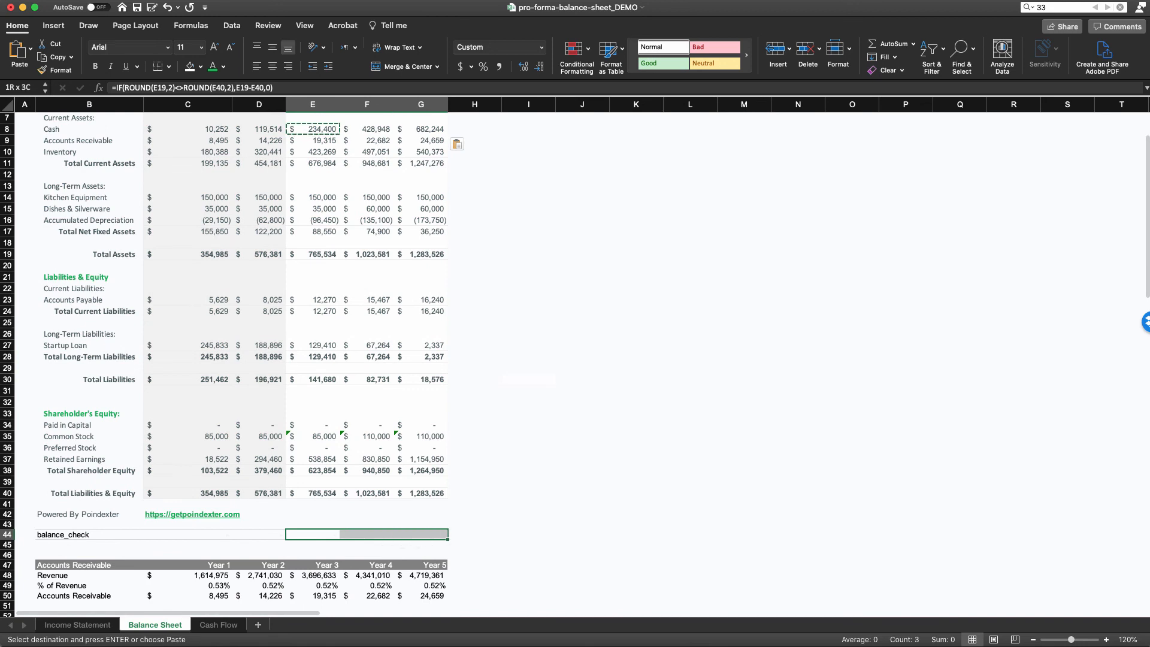
click(474, 448)
scroll(575, 365, up, 3)
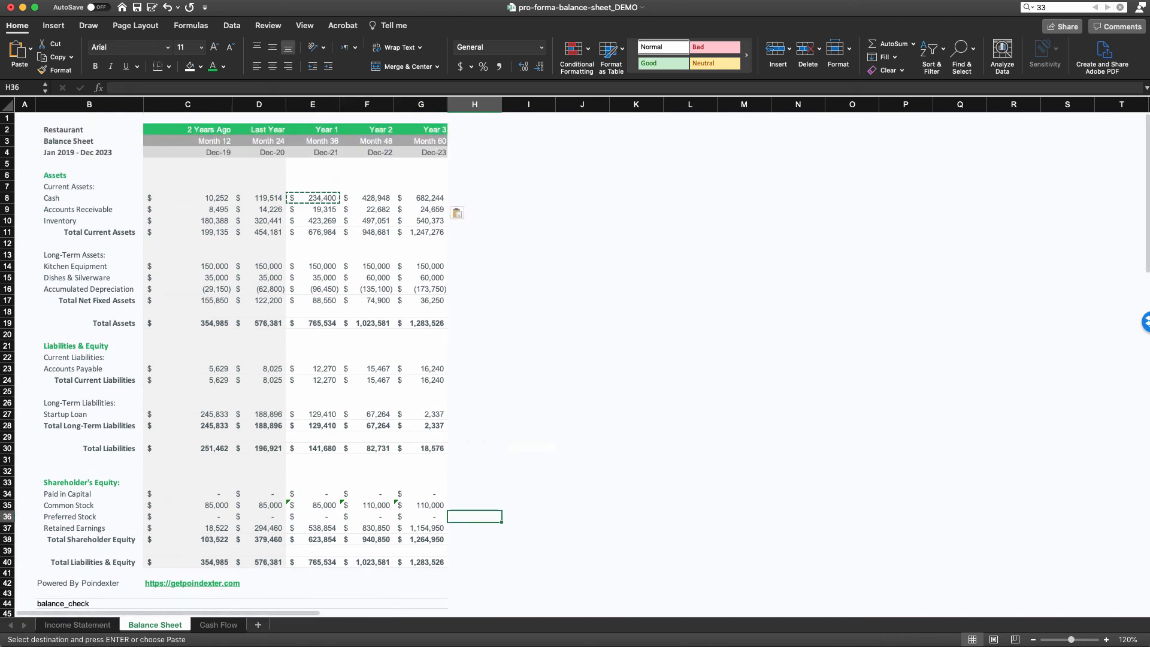
click(529, 380)
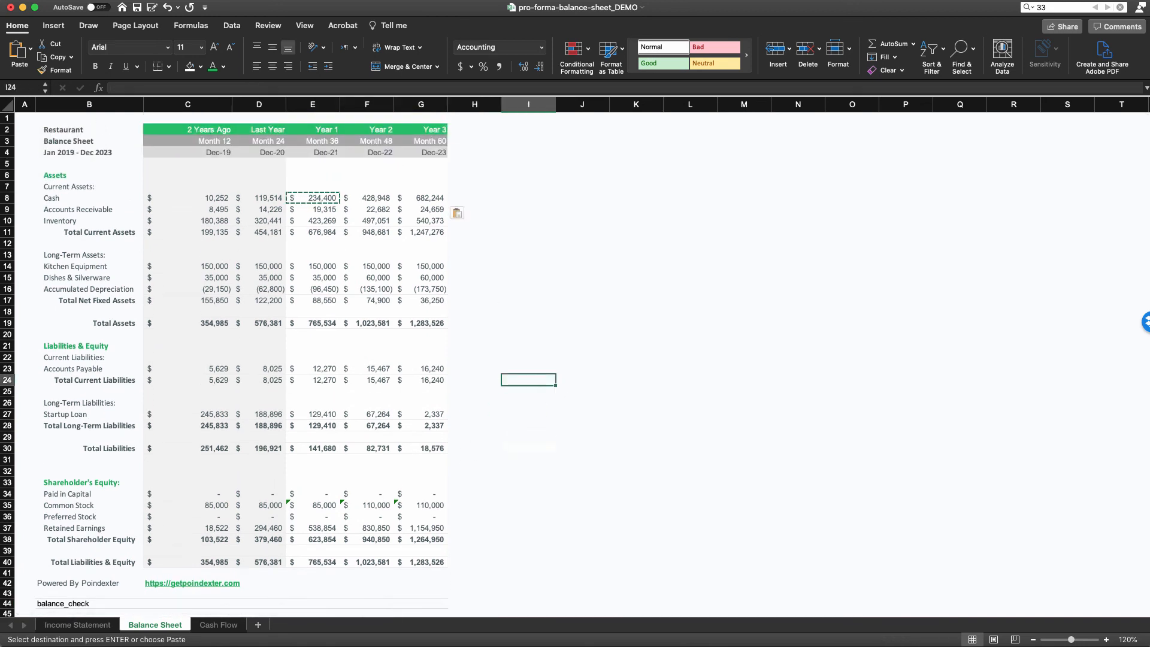